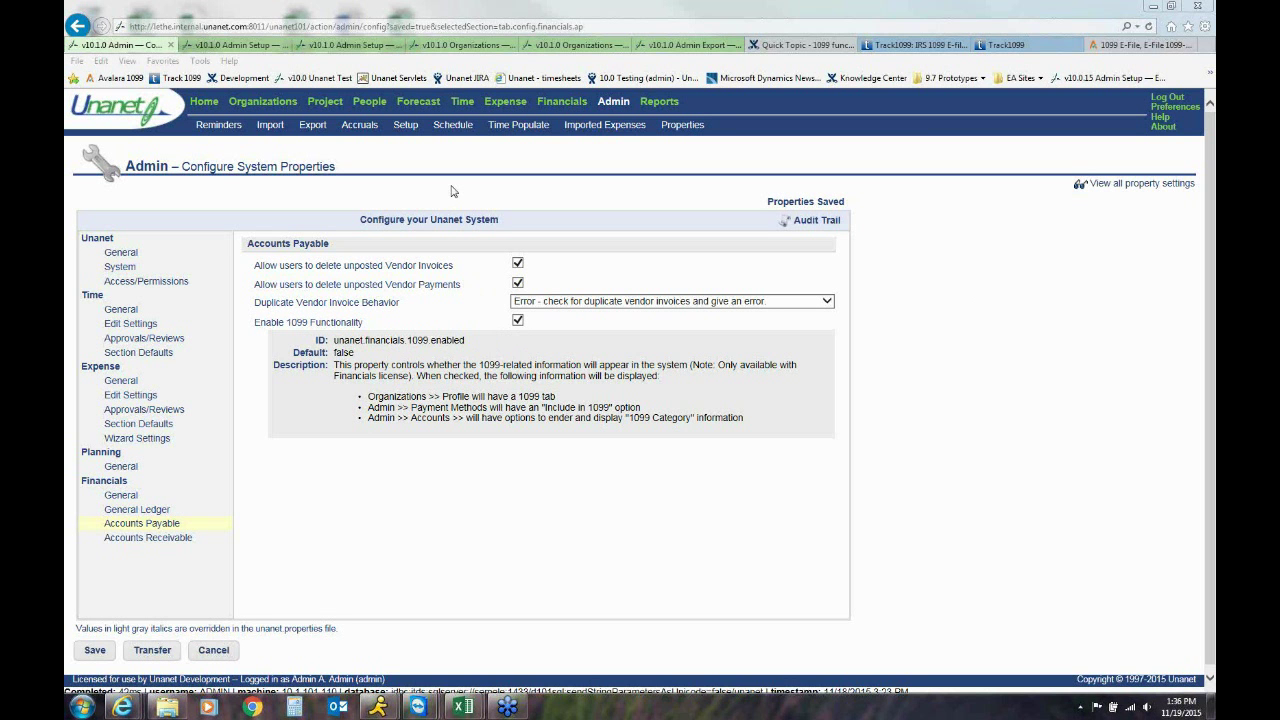
View the Payment Methods setup page, then move on to the Accounts setup search page
click(226, 46)
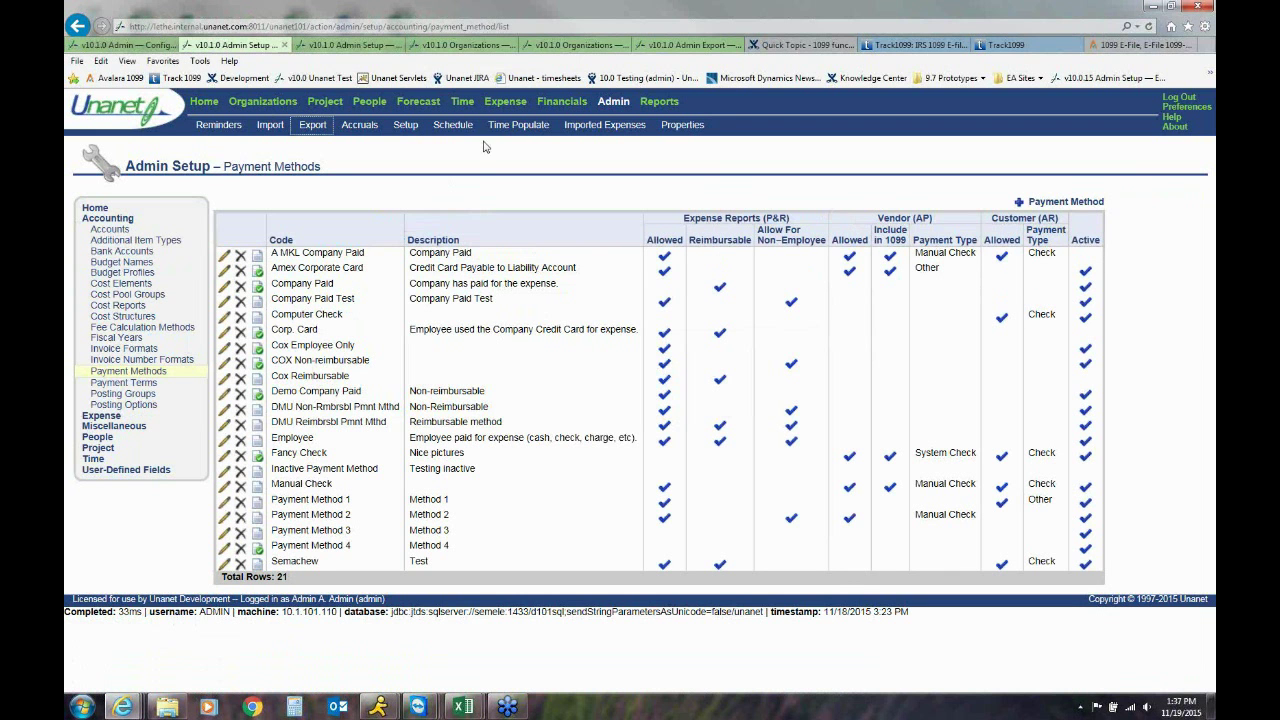
click(340, 45)
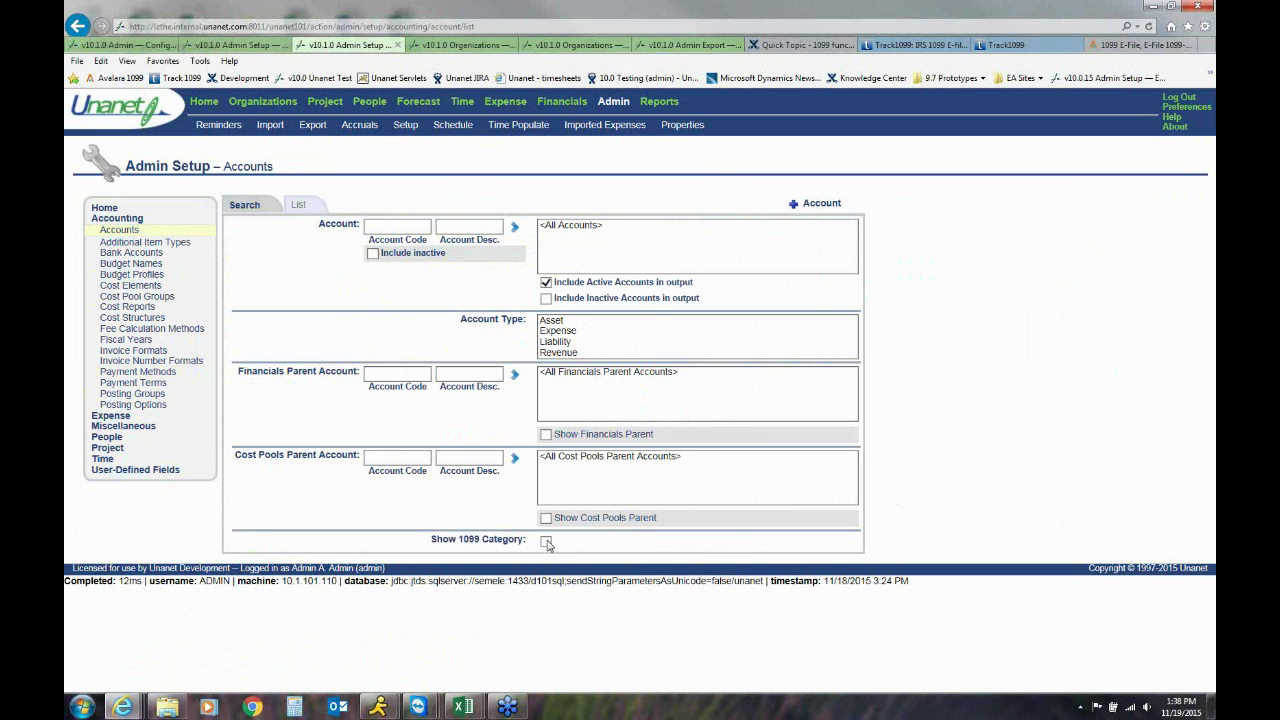
List accounts with 1099 categories and open Prepaid Rent 10-03-002 to view its 1099 Category choices
click(546, 542)
click(302, 208)
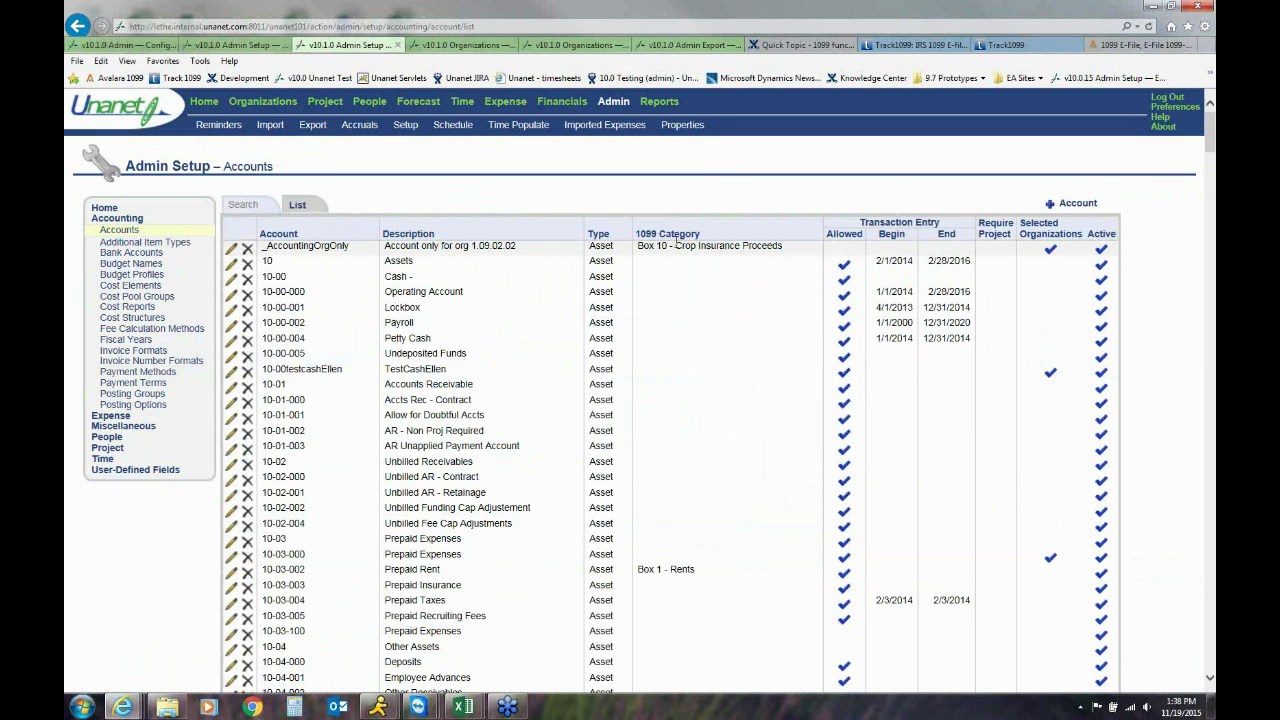
double_click(660, 572)
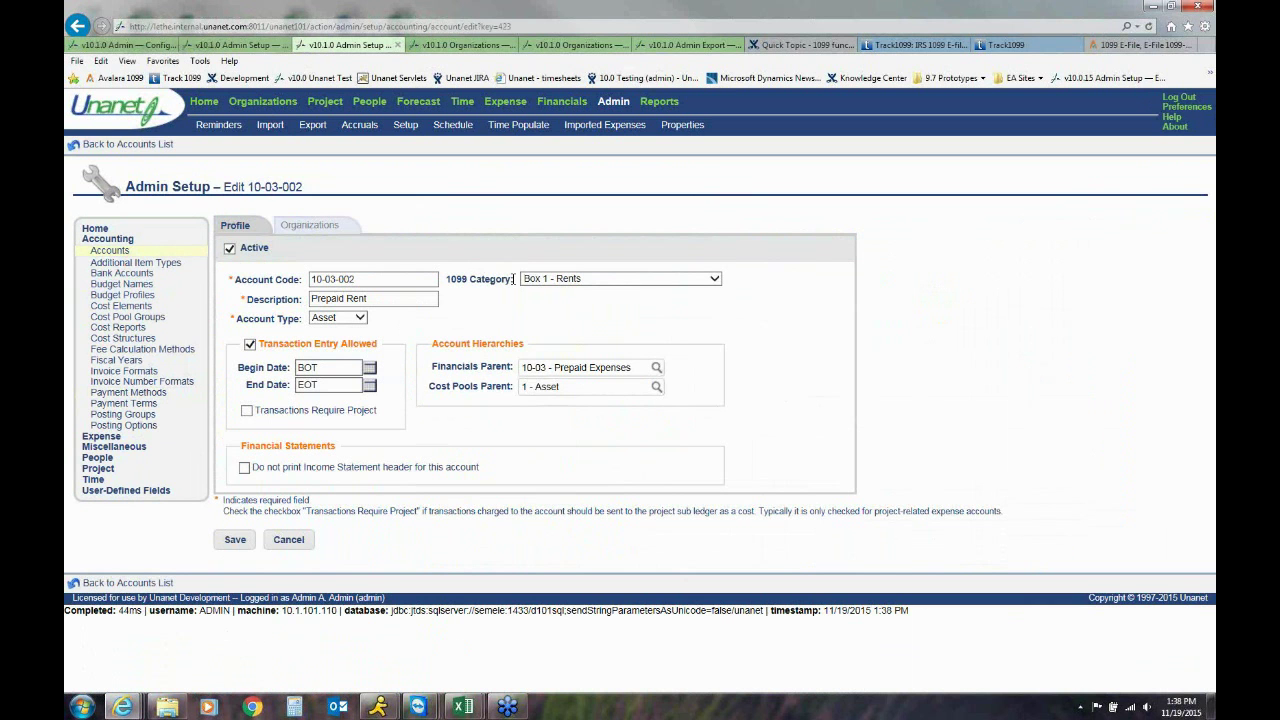
click(714, 280)
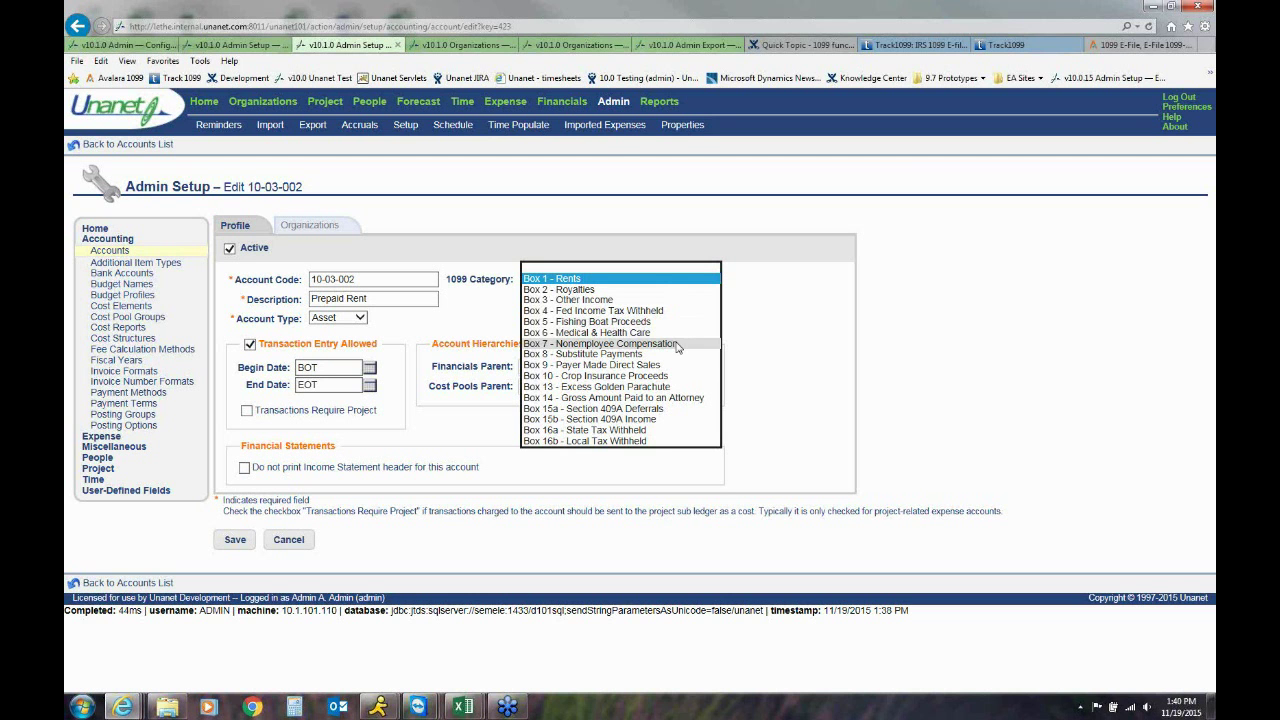
click(788, 343)
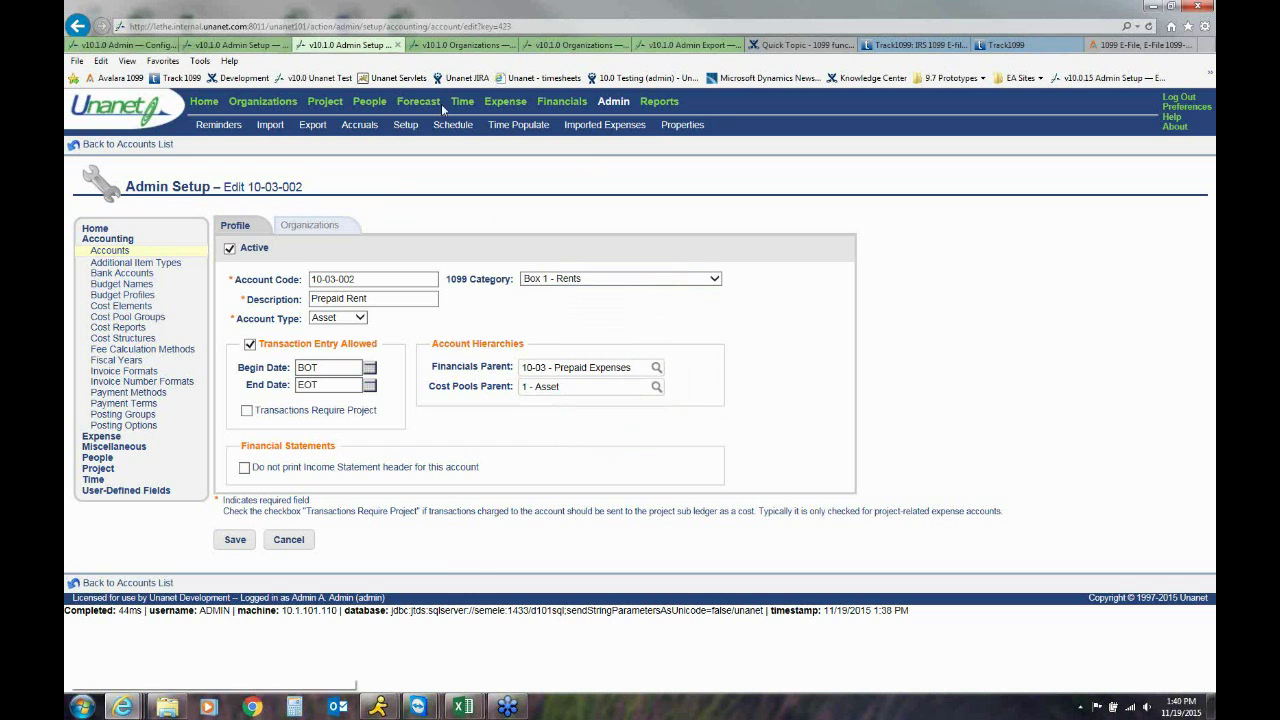
List the 9 organizations flagged as 1099 vendors, including 1099YESONE and 1099YESTWO
click(459, 48)
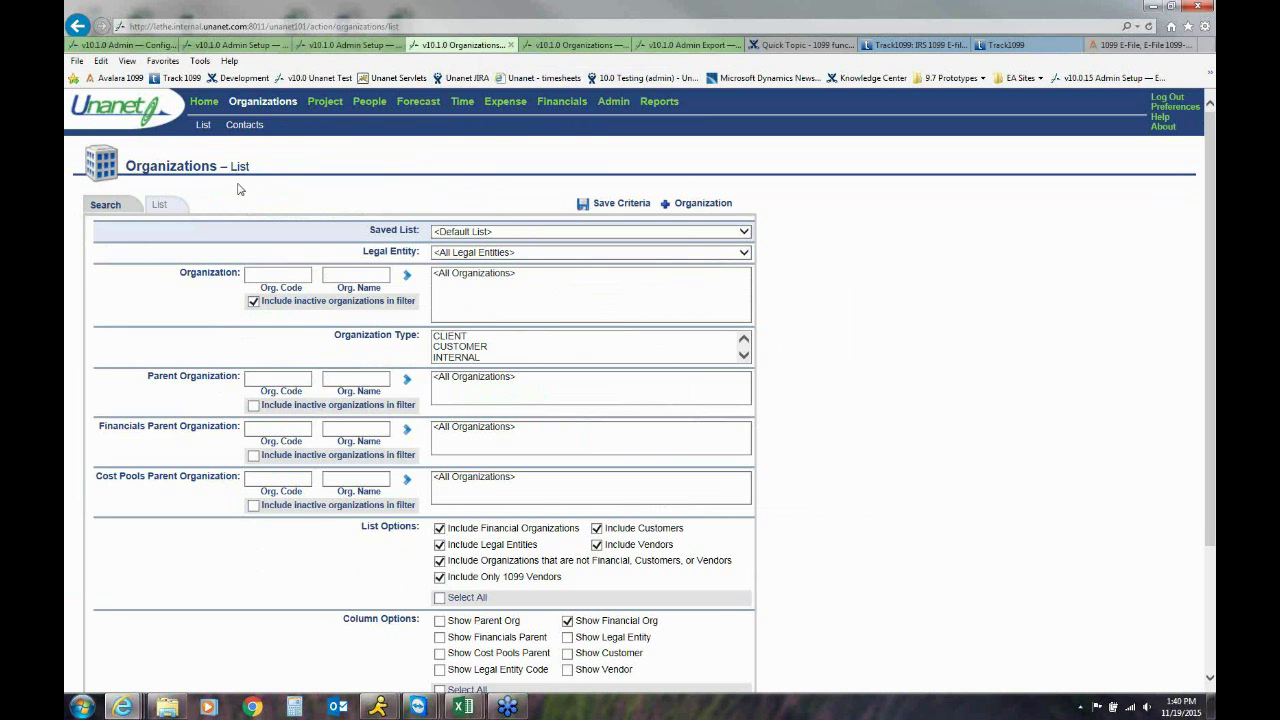
click(158, 206)
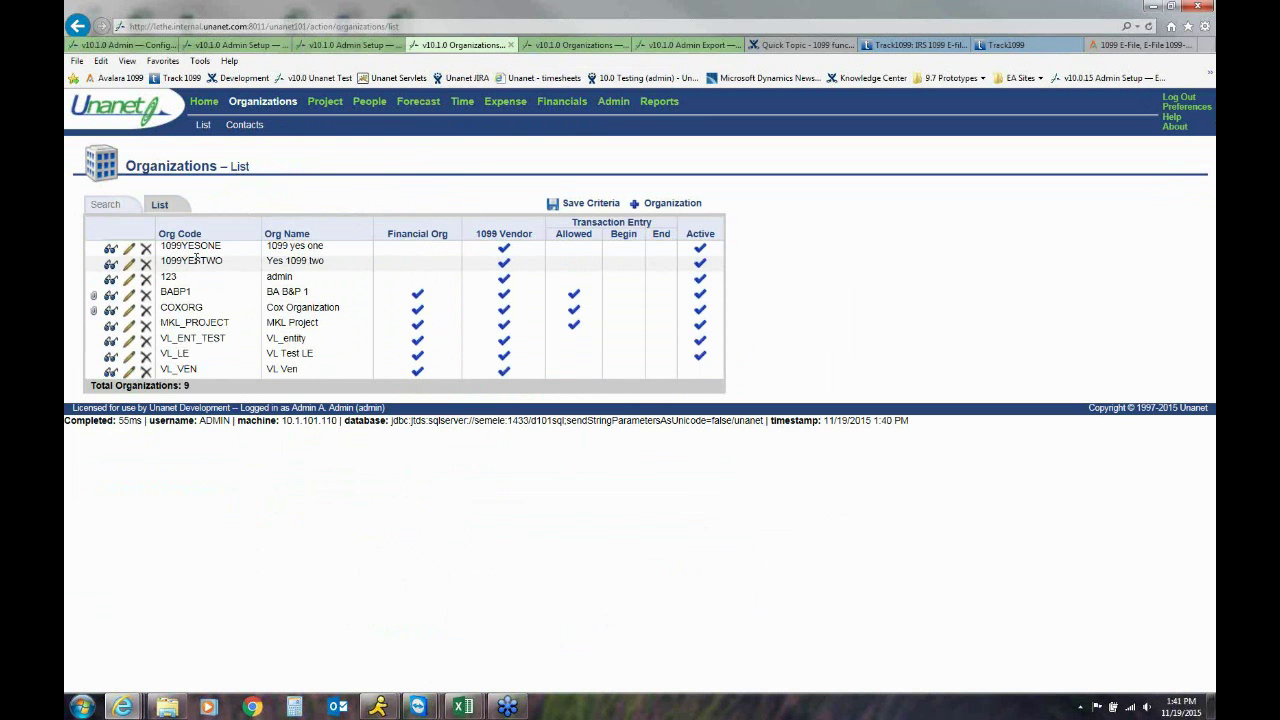
click(131, 251)
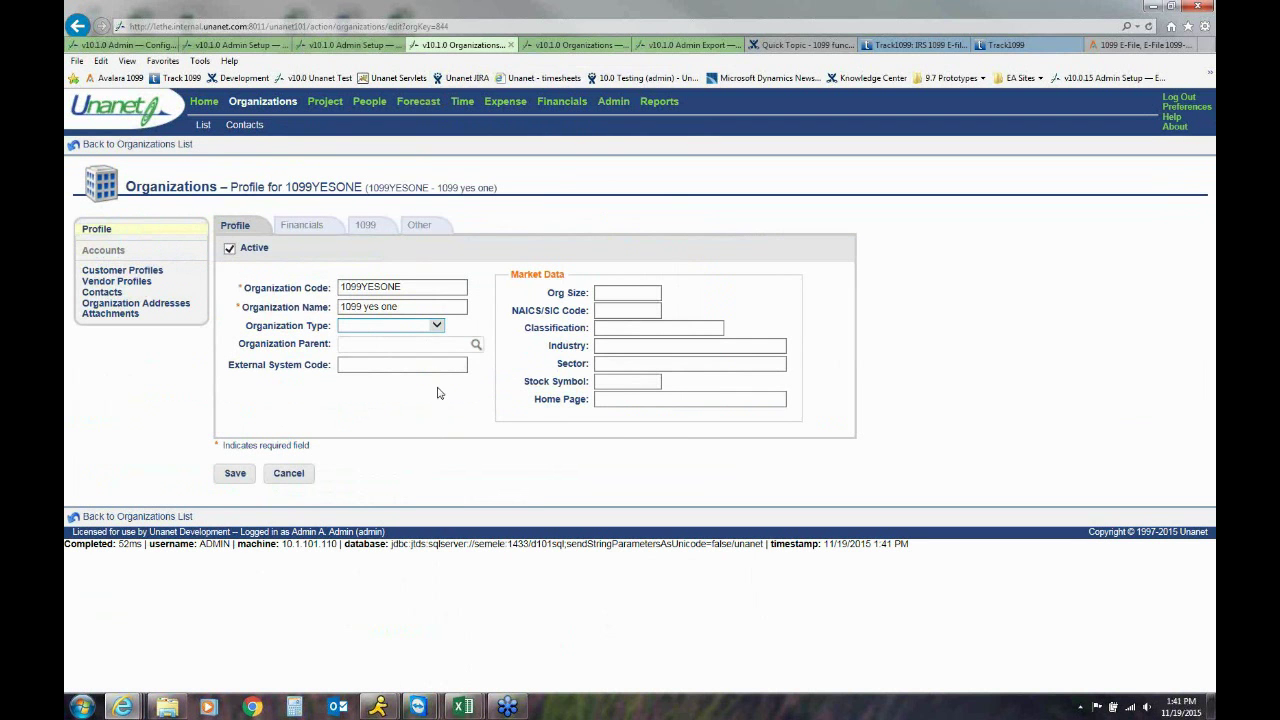
click(368, 228)
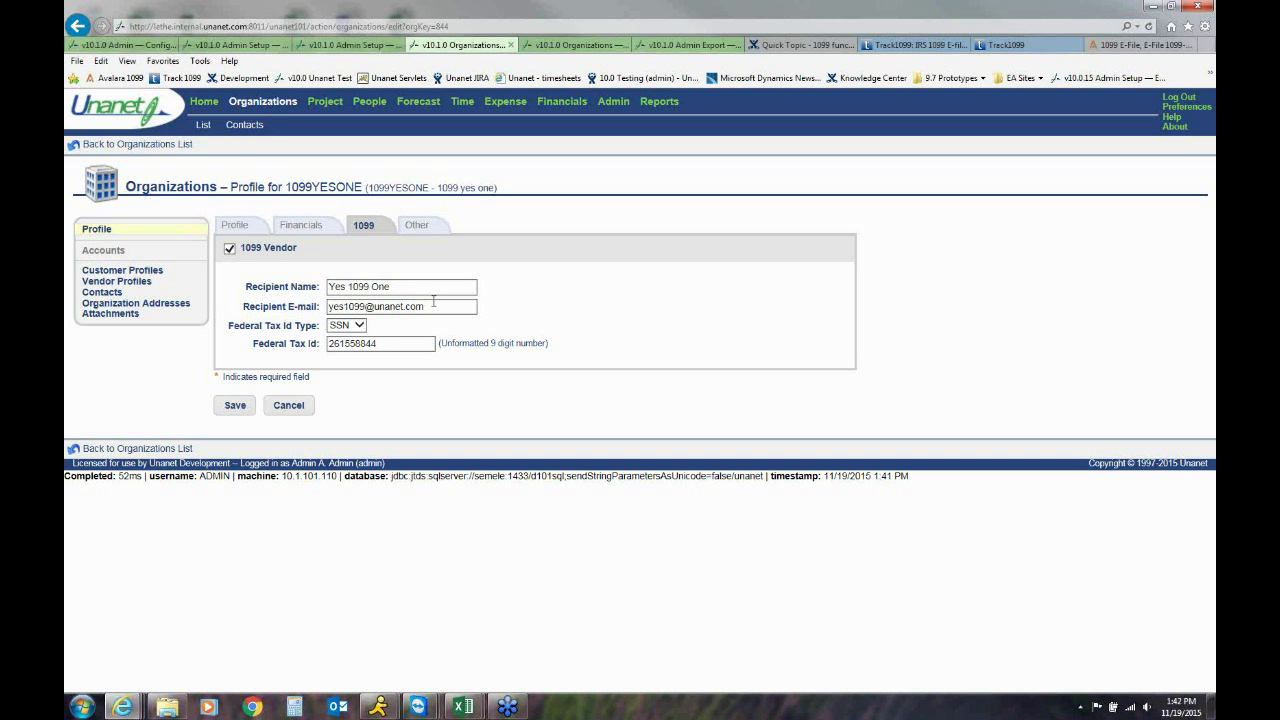
click(433, 309)
click(359, 326)
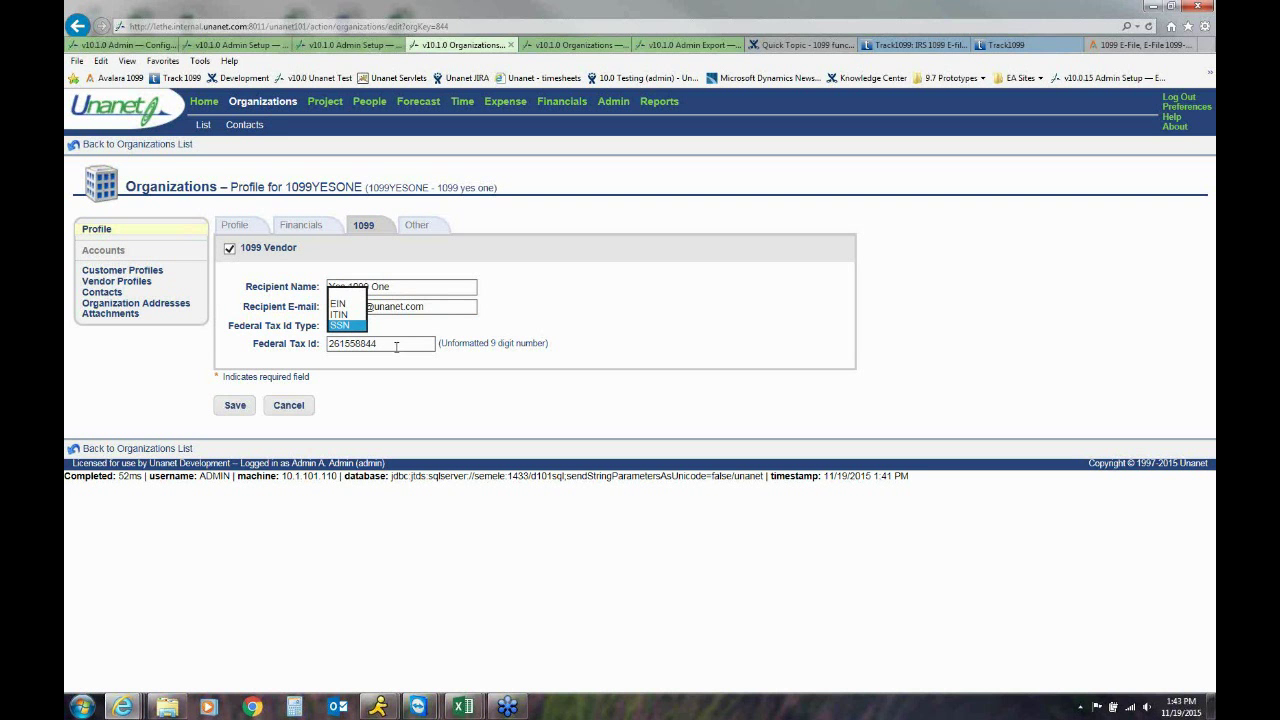
click(397, 331)
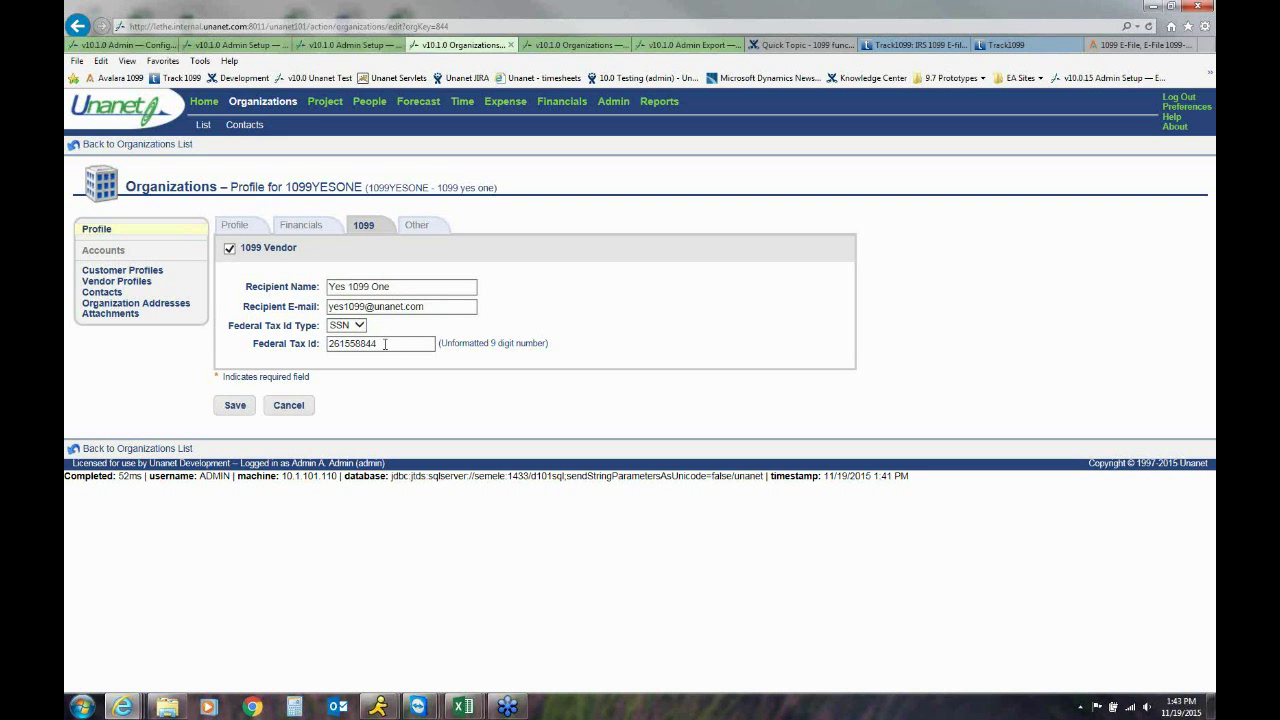
click(385, 344)
Check 1099YESONE's Sterling, VA address, then return to its Profile page
click(173, 305)
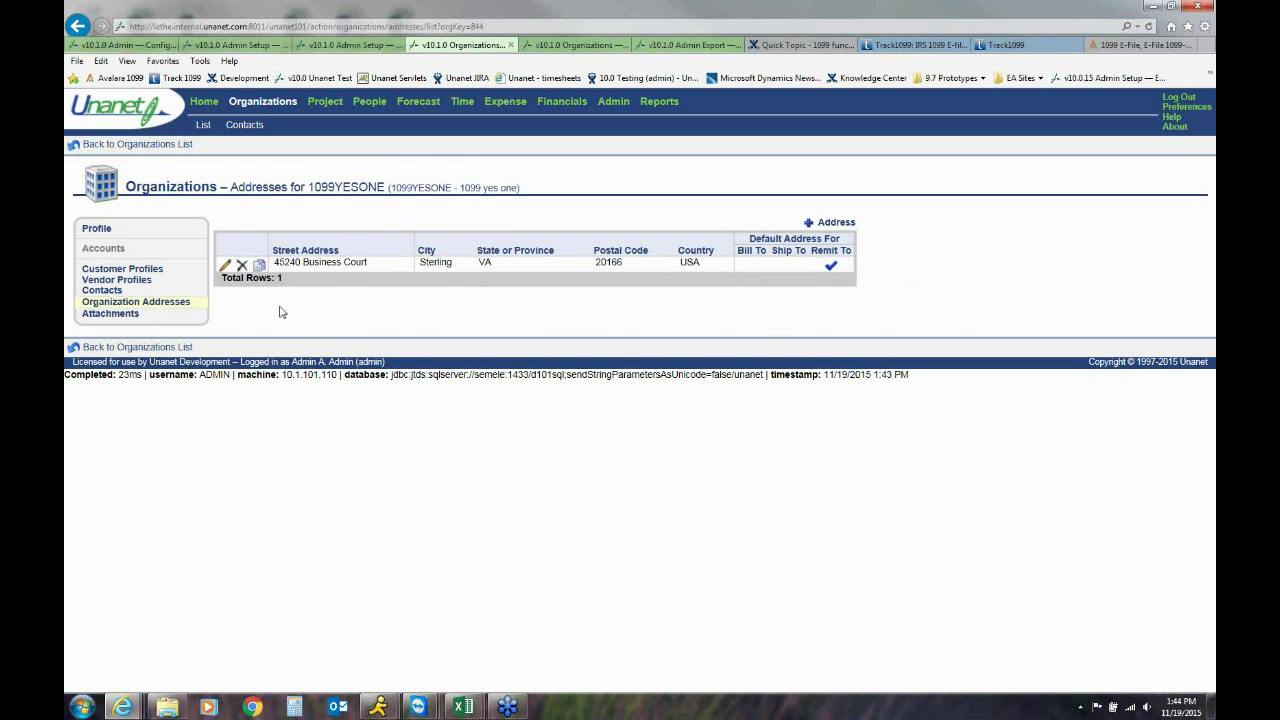
click(100, 229)
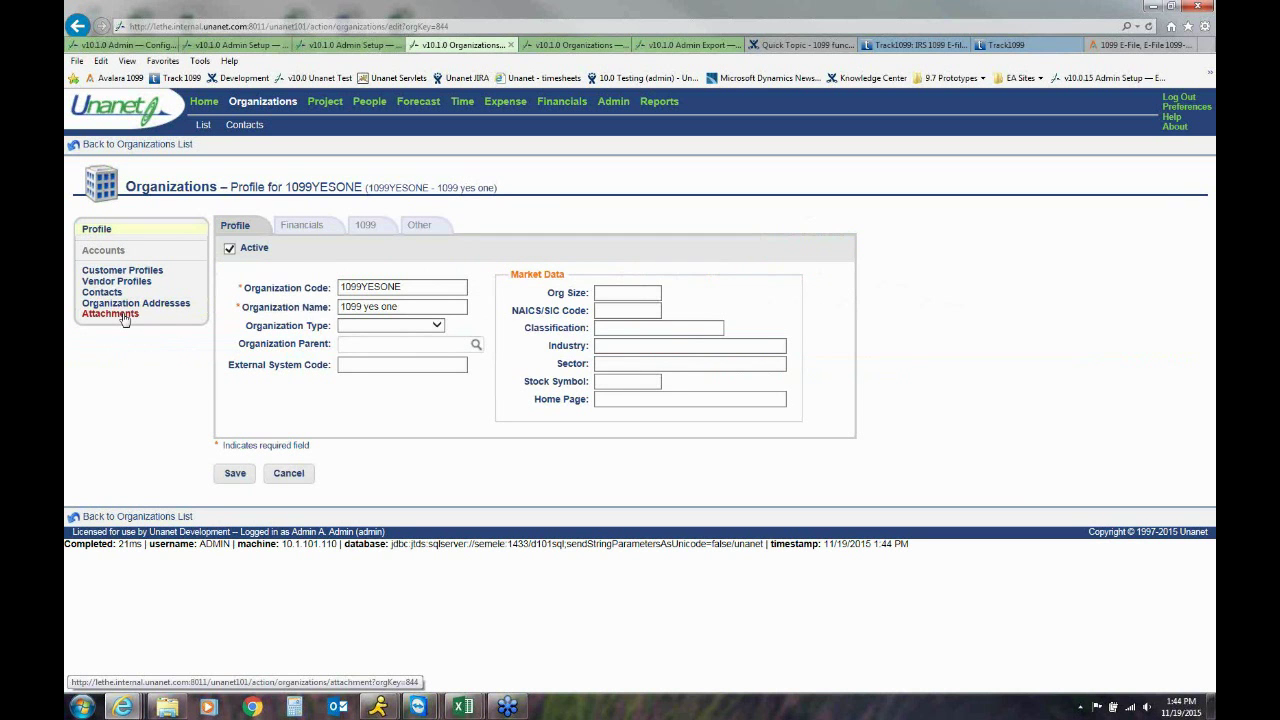
View 1099YESONE's attachments, then move to the Admin Export Templates list
click(122, 316)
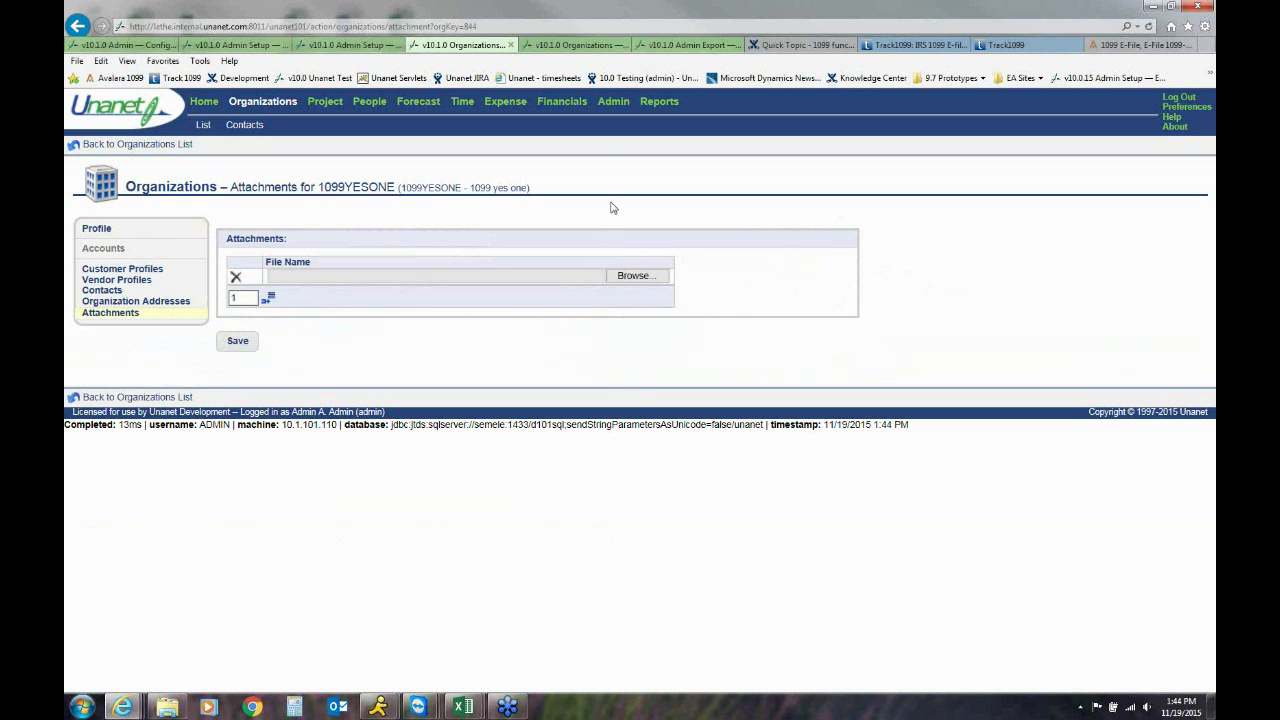
click(582, 46)
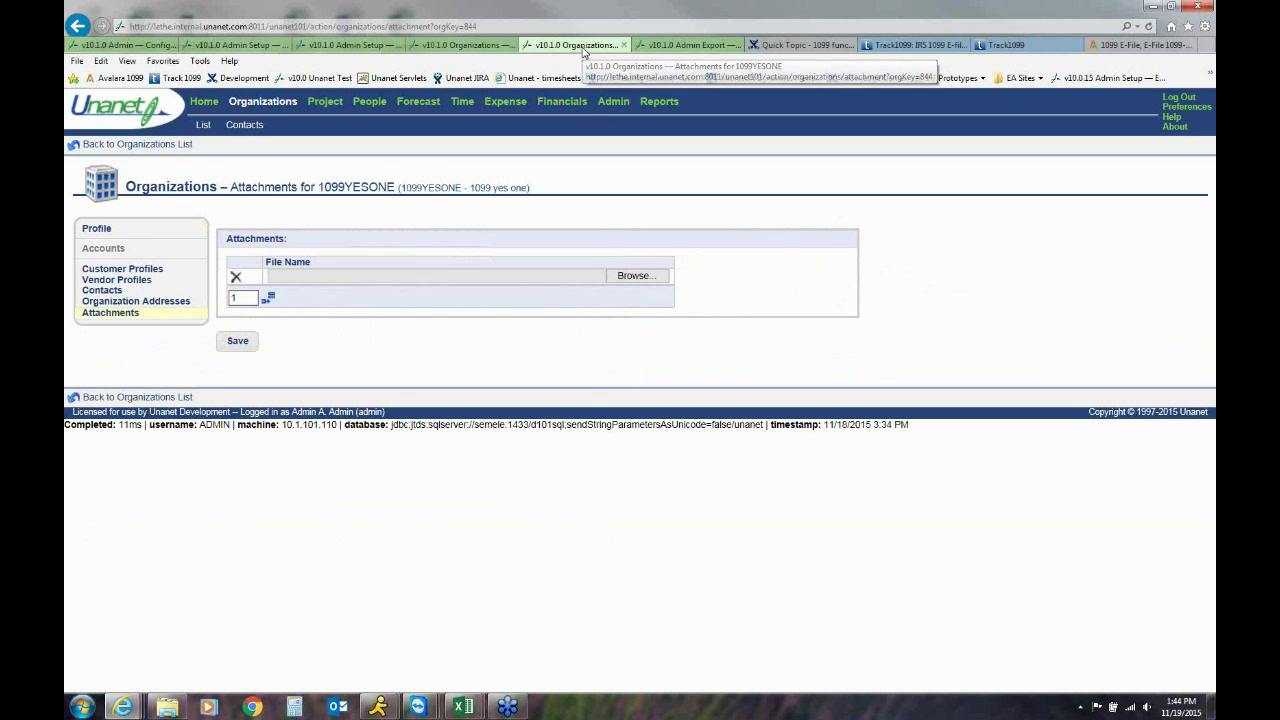
click(687, 50)
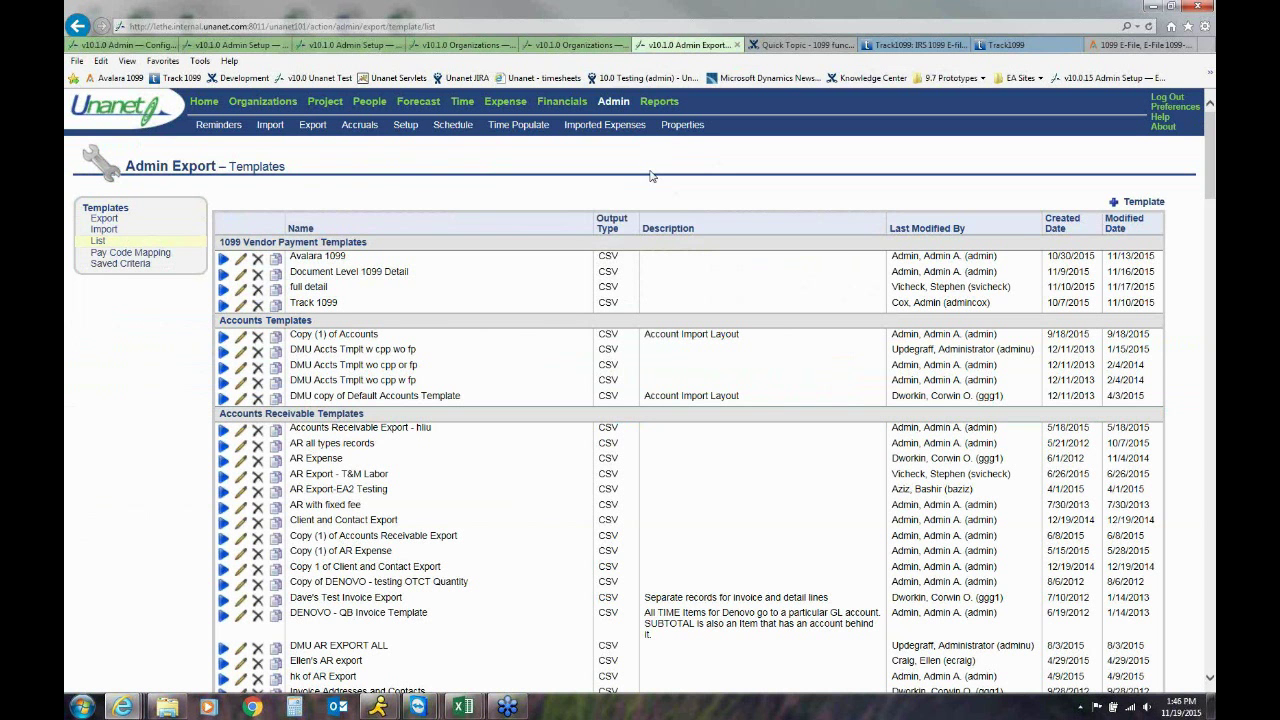
Bring up the Track 1099 template's criteria, dated 1/1/2014 to 12/31/2014
click(223, 307)
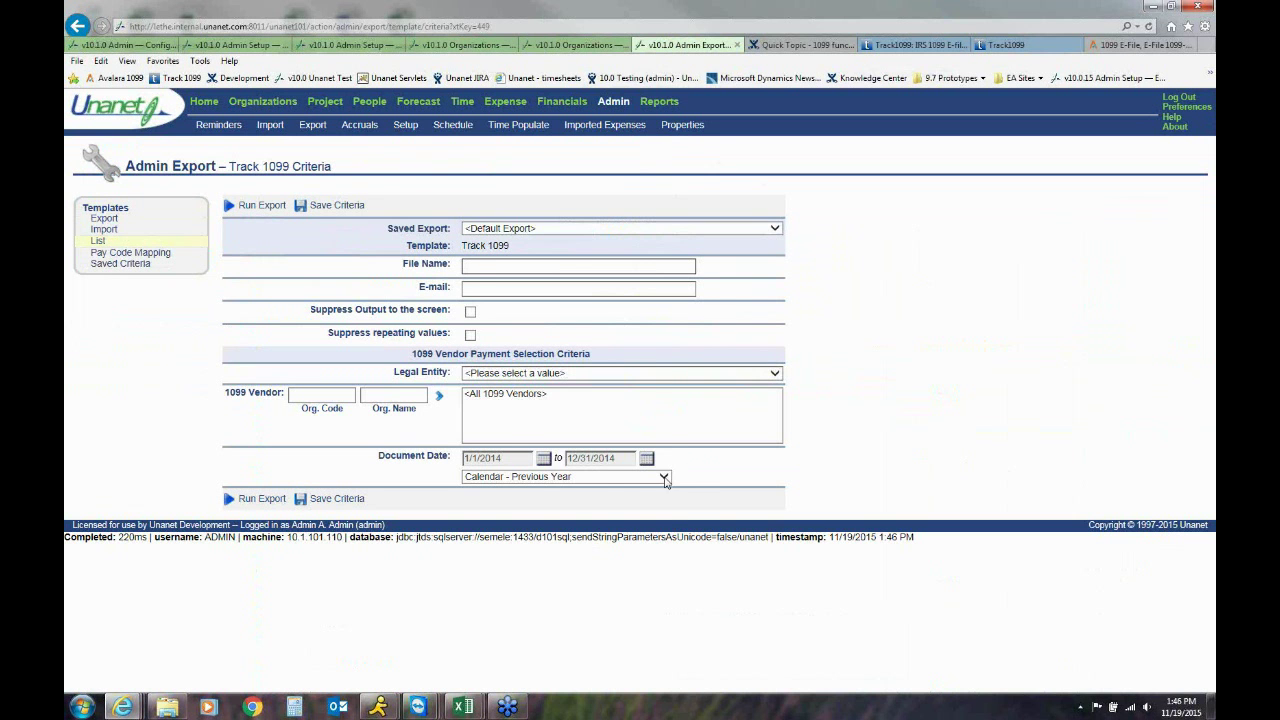
Set the Track 1099 period to Calendar - Current Year, then return to the export templates list
click(664, 476)
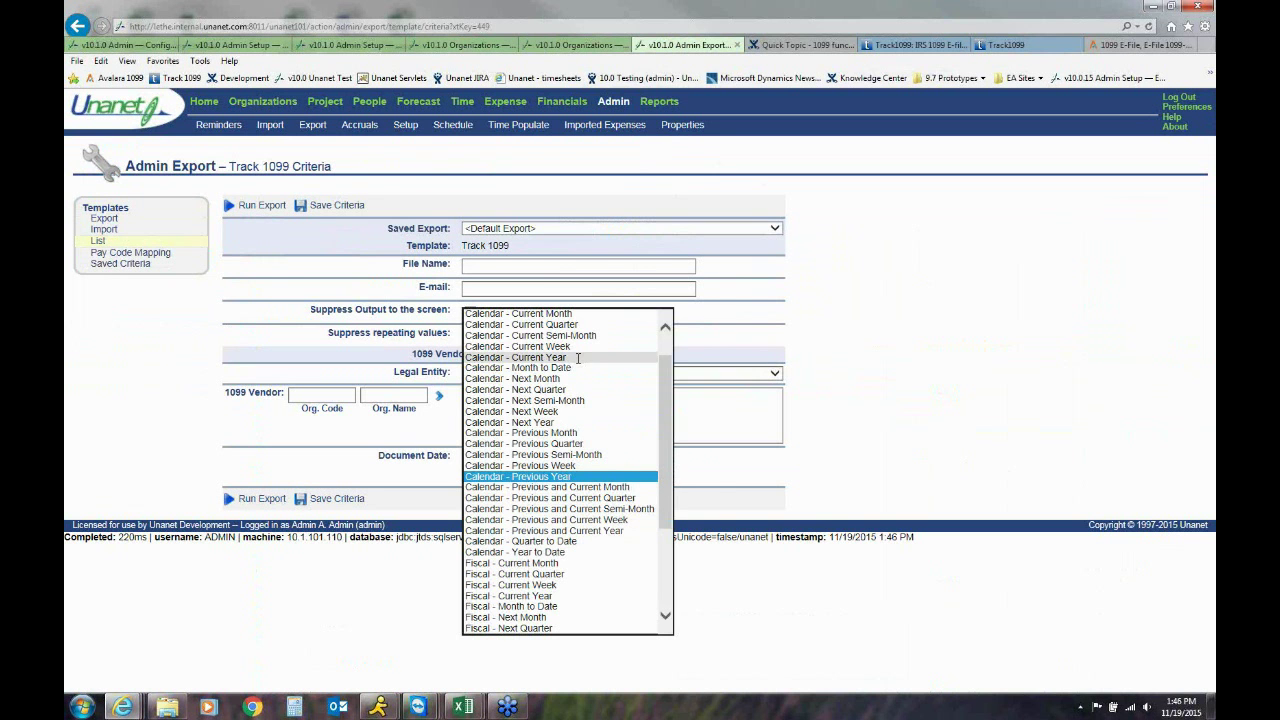
click(578, 358)
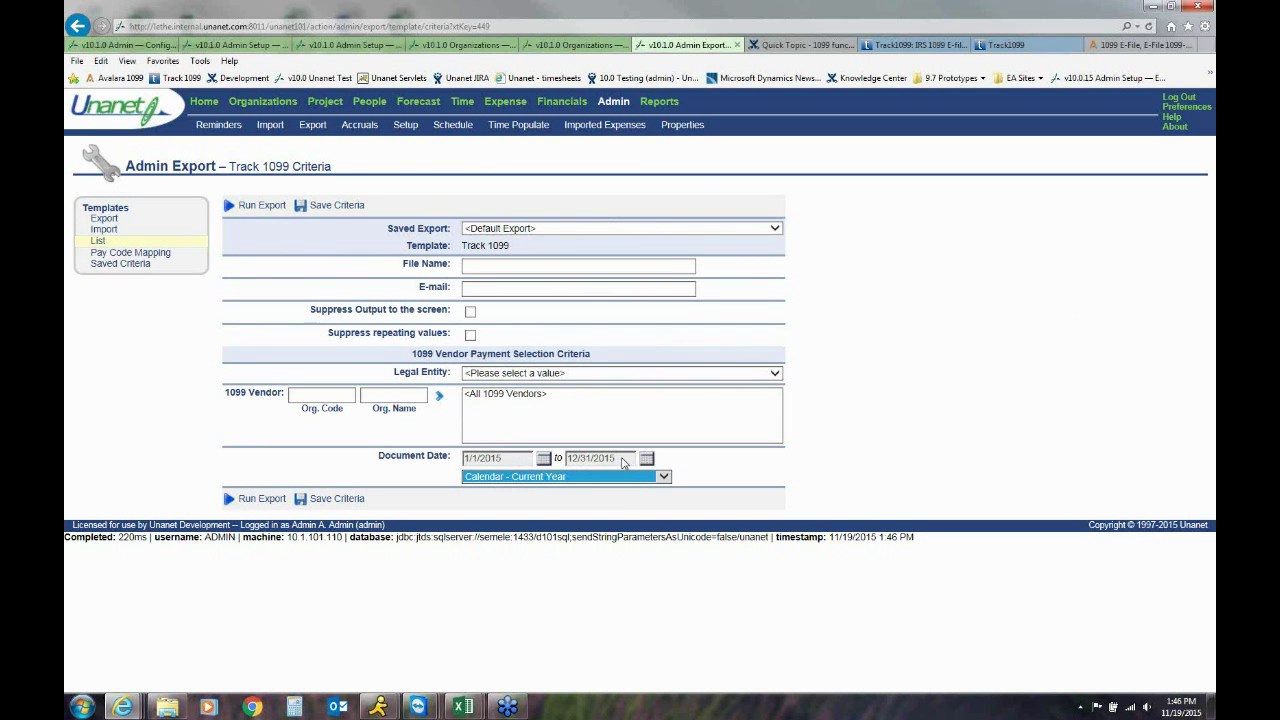
click(705, 468)
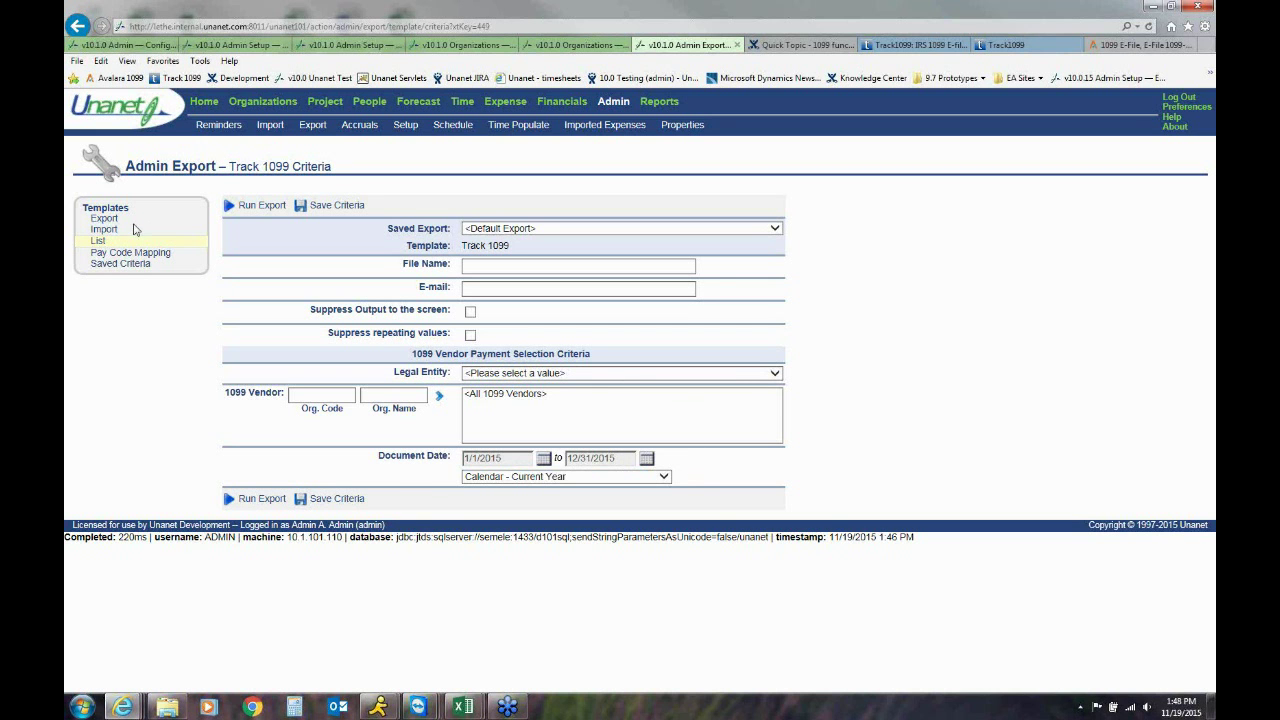
click(99, 241)
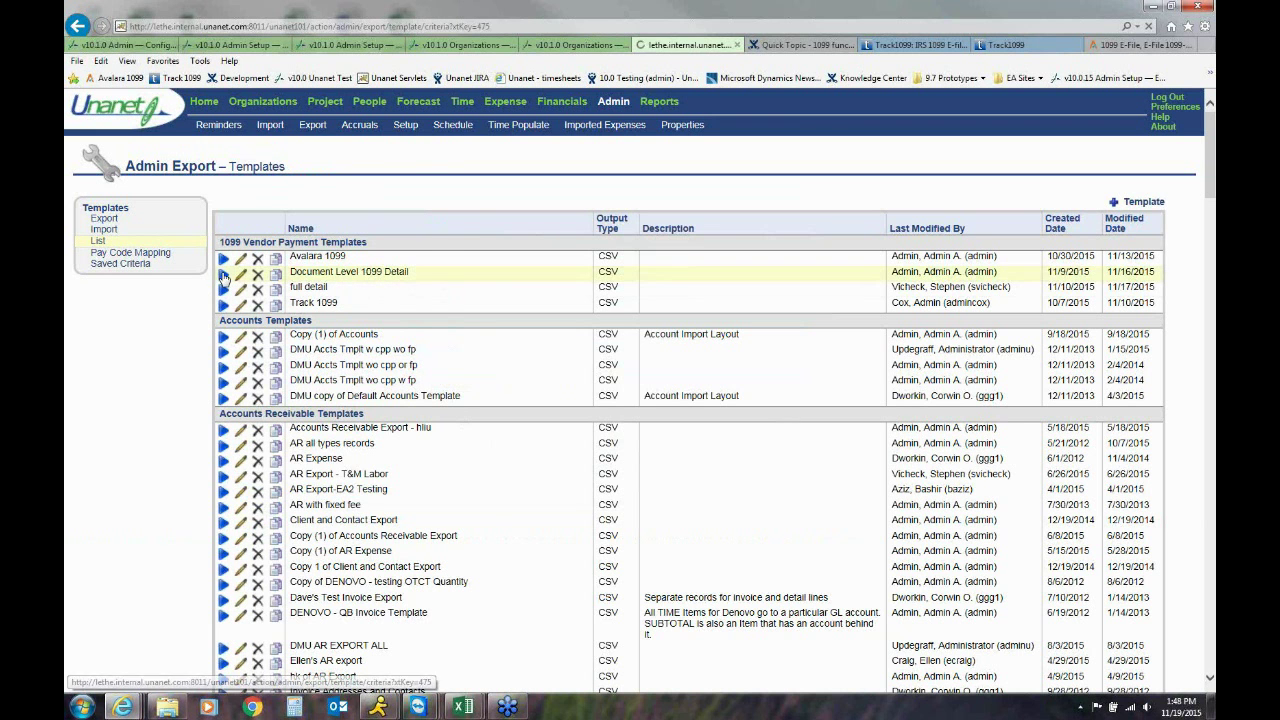
Export Document Level 1099 Detail for legal entity DEMO over Calendar - Current Year, writing 8 records
click(224, 276)
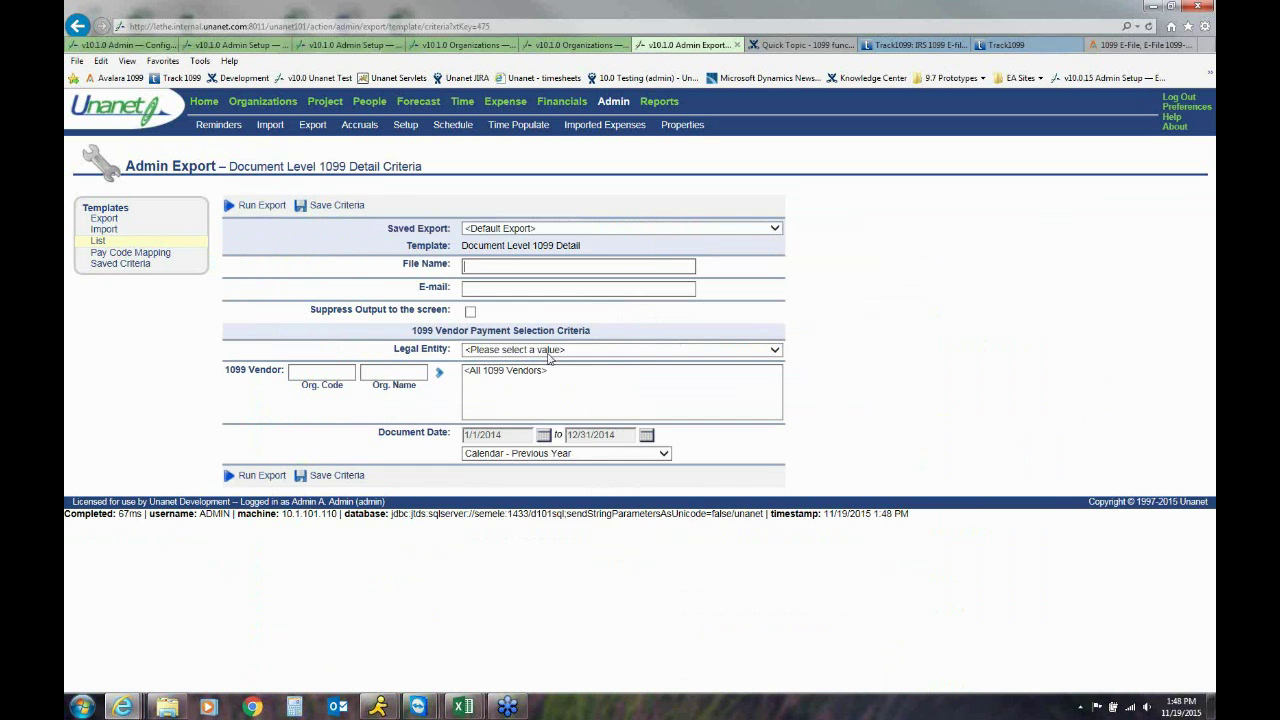
click(549, 352)
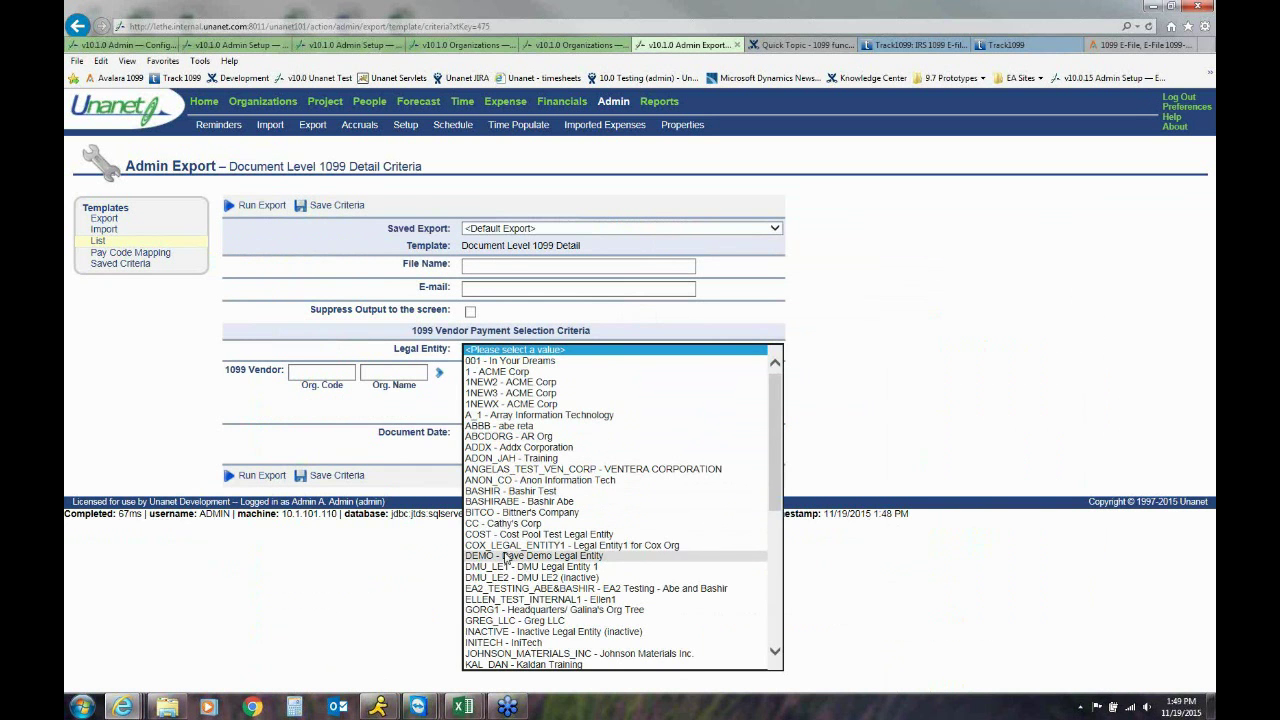
click(506, 555)
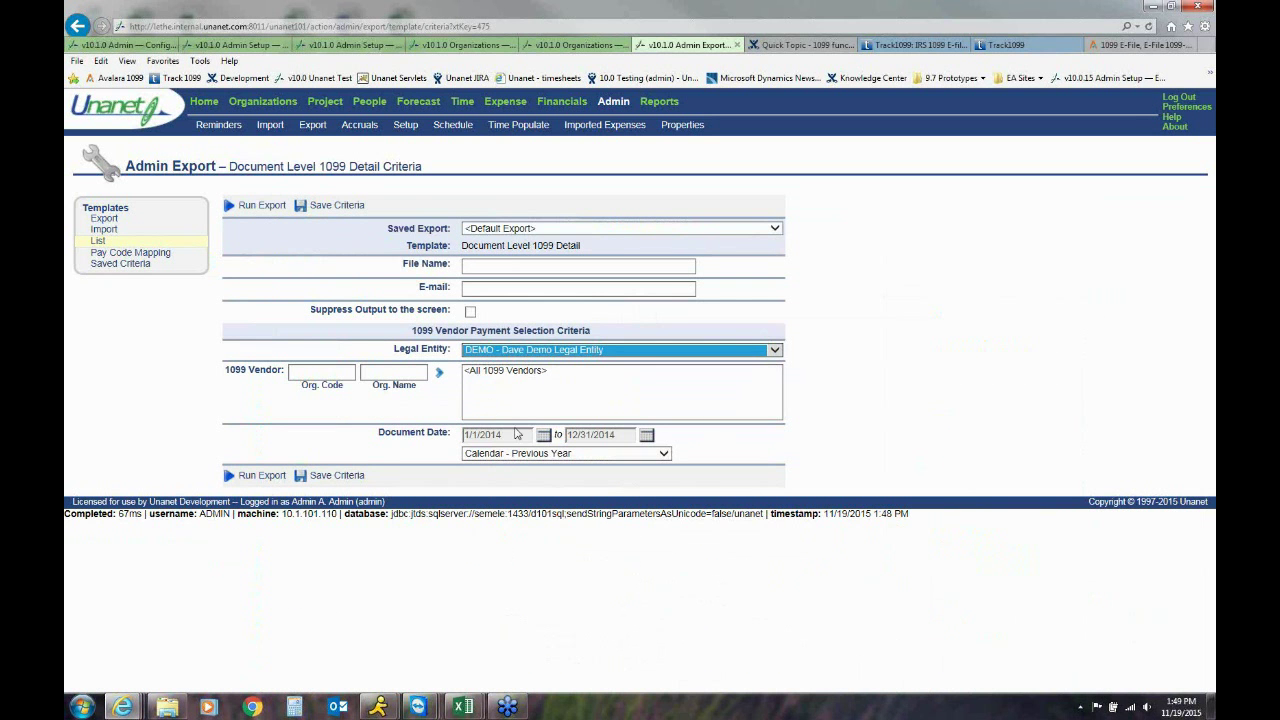
click(513, 455)
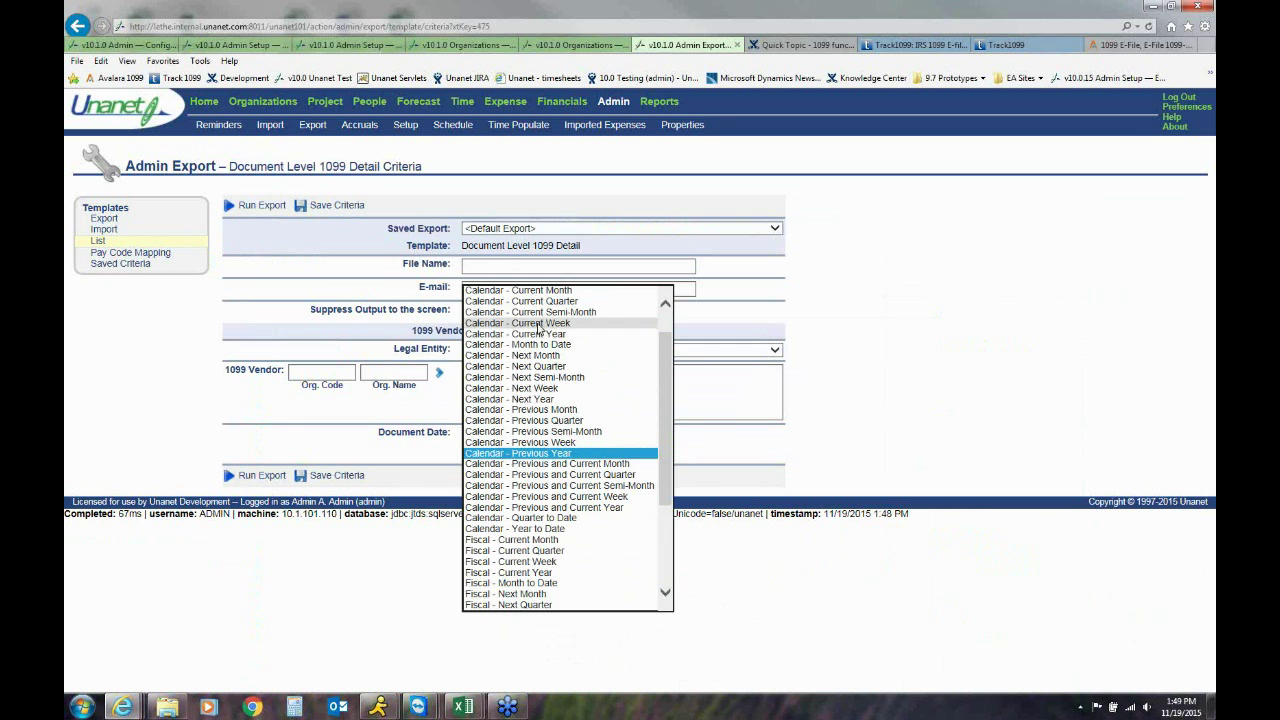
click(538, 333)
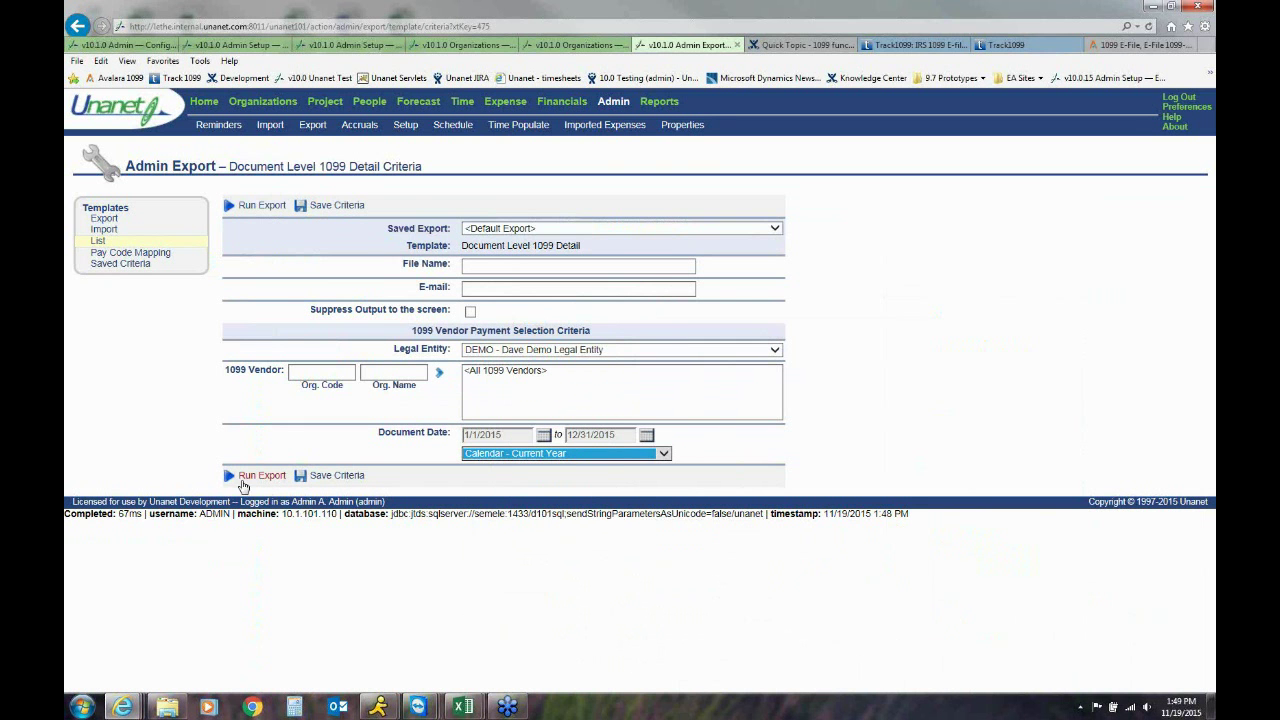
click(257, 479)
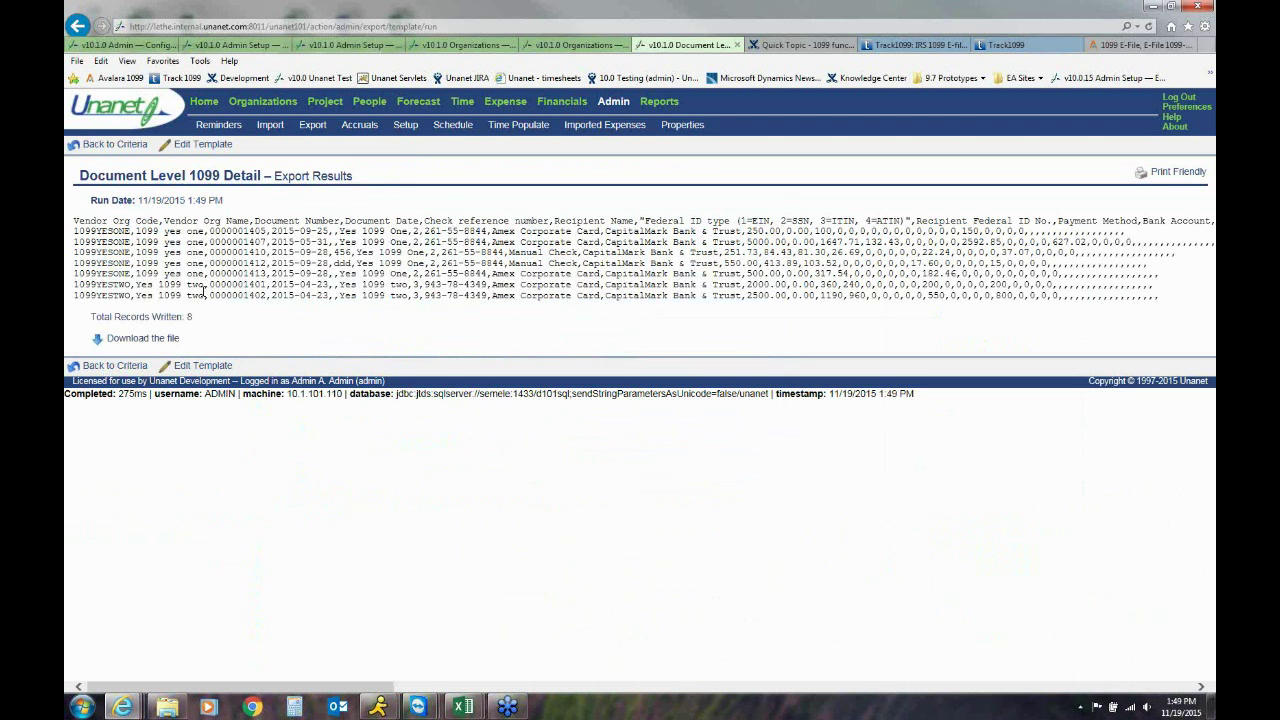
Download the Document Level 1099 Detail CSV, open it in Excel and maximize the window
click(168, 339)
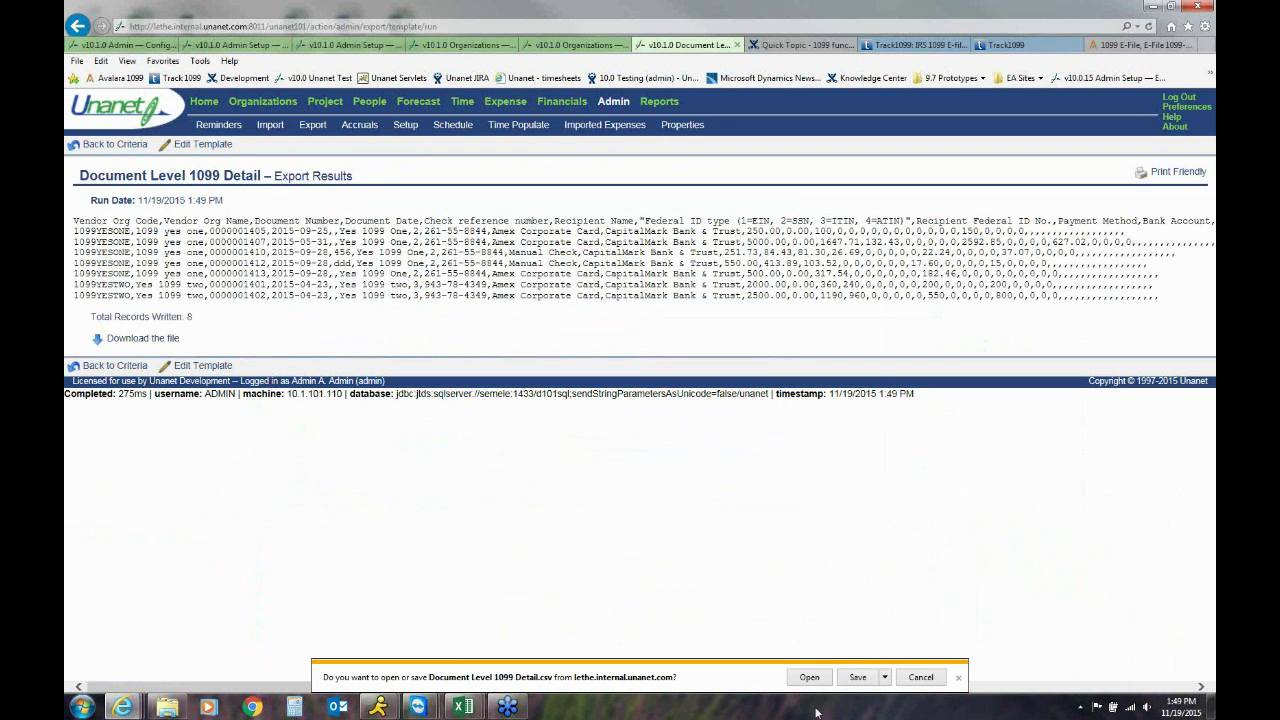
click(810, 678)
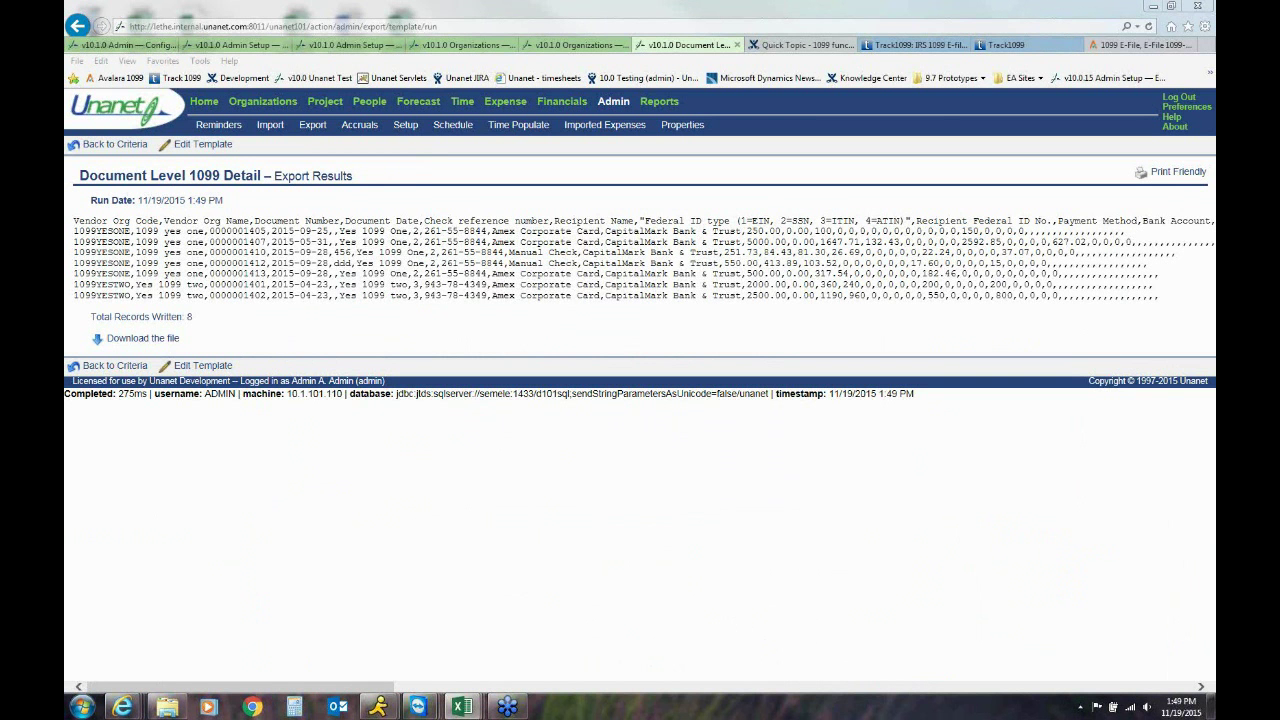
drag(1279, 36, 427, 5)
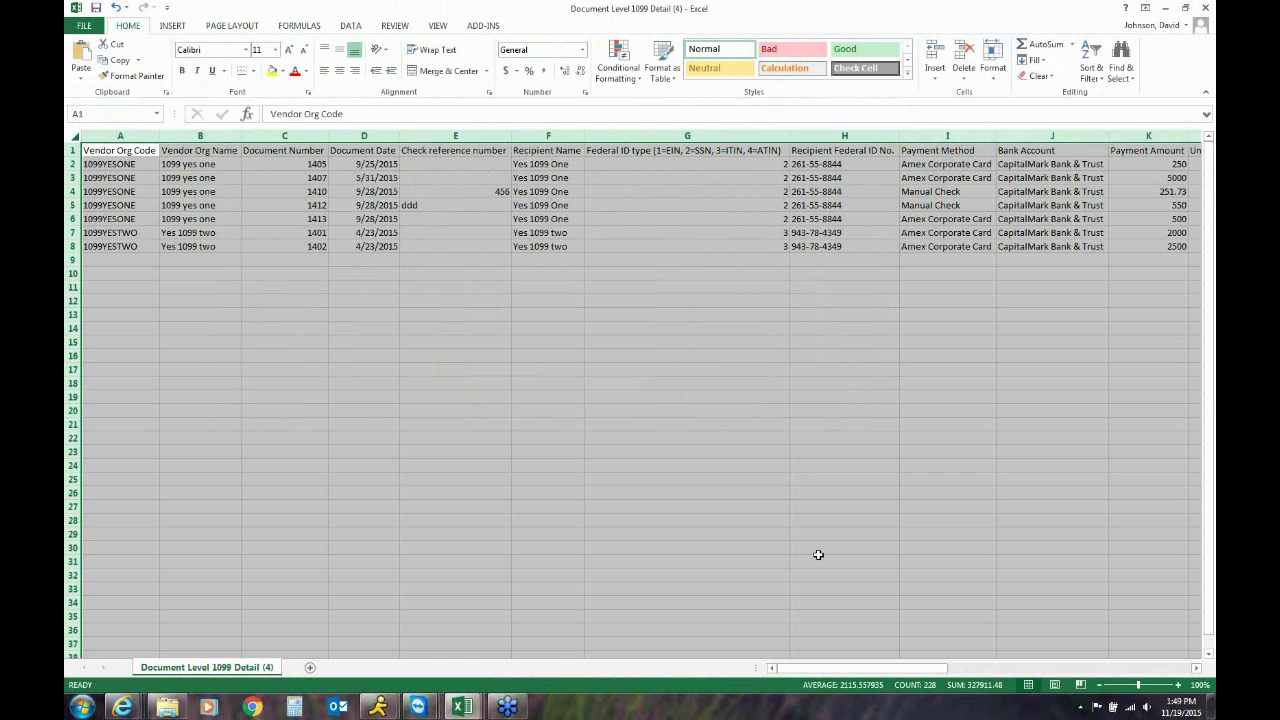
Look over the Freeze Panes options and browse right to the box amount columns
click(452, 162)
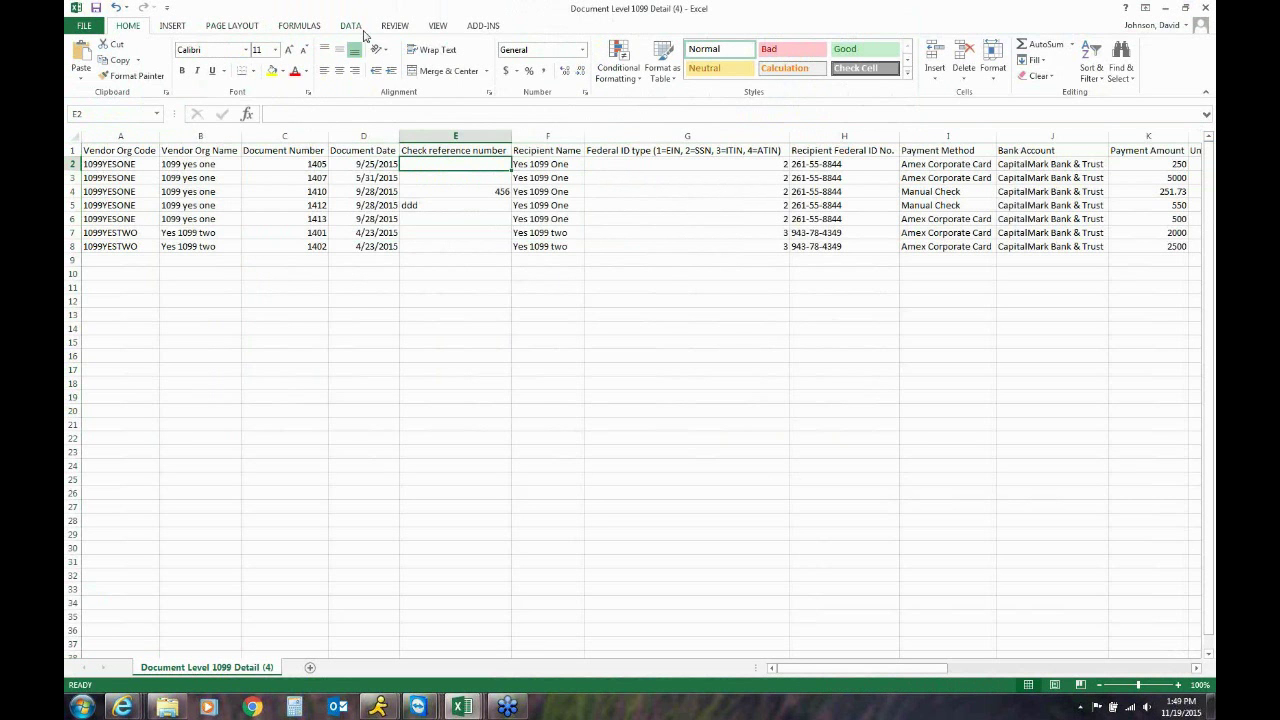
click(437, 26)
click(508, 62)
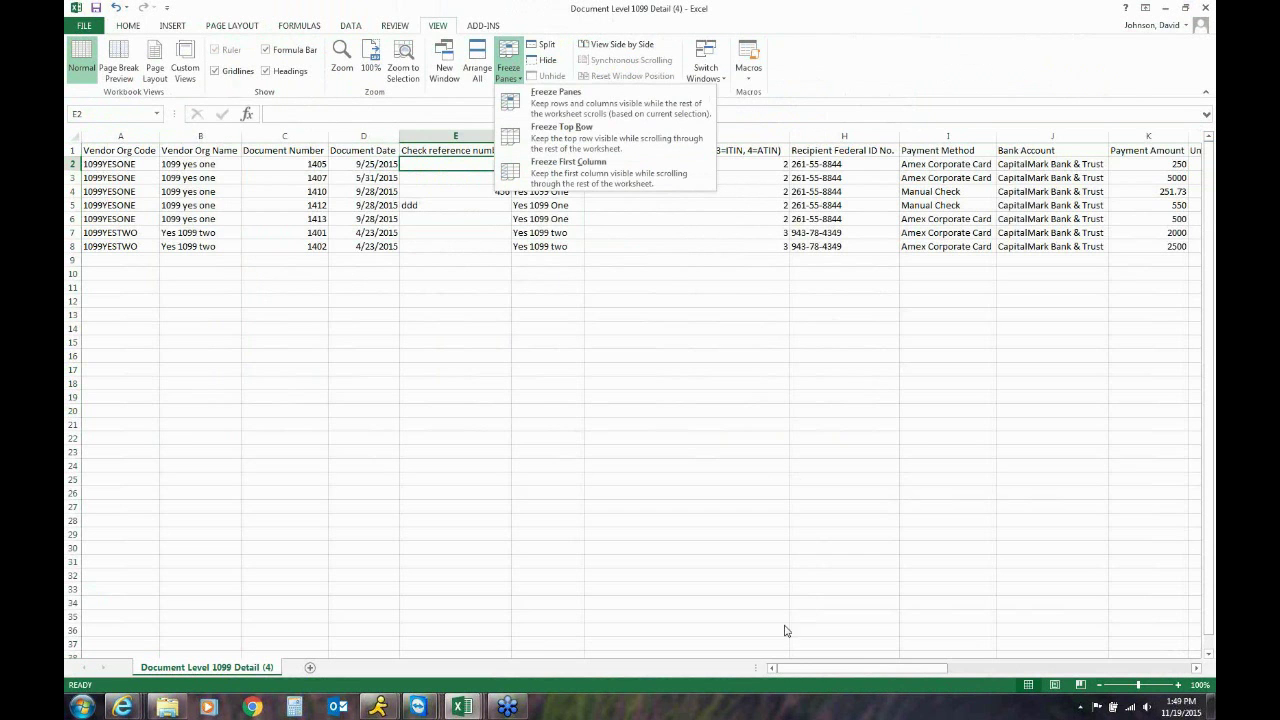
click(1075, 668)
click(1055, 668)
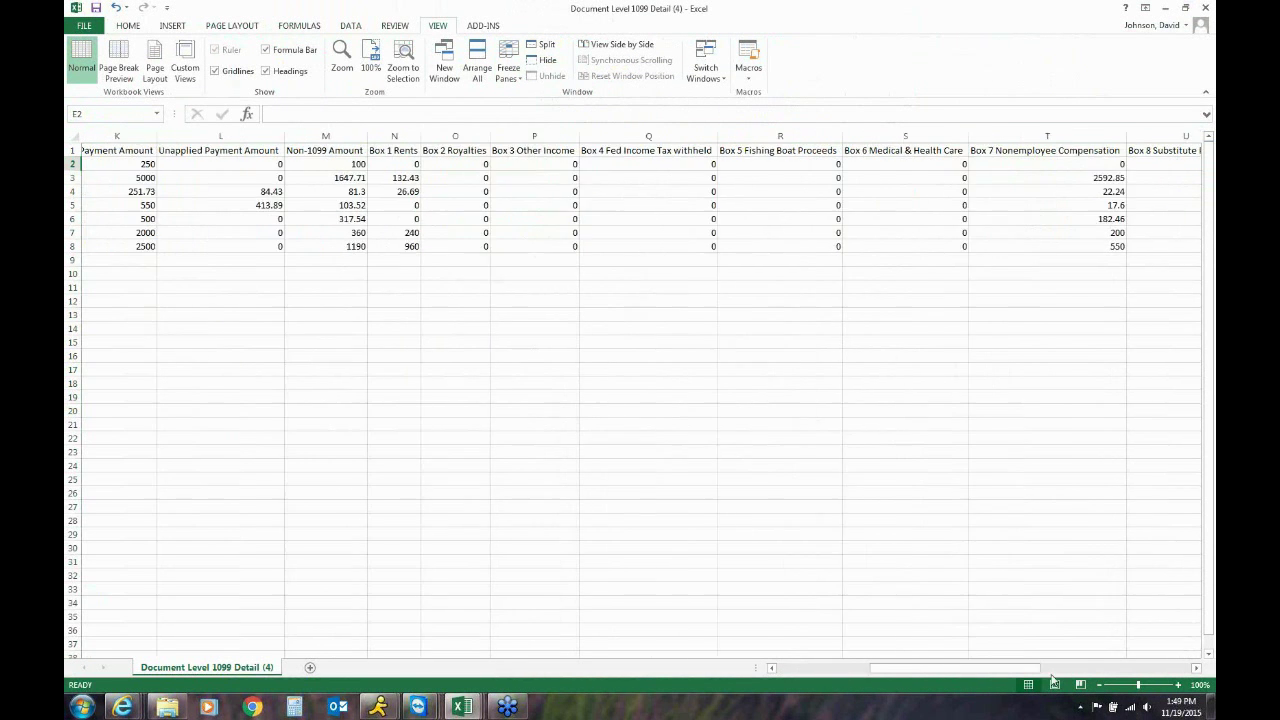
drag(1052, 678, 805, 673)
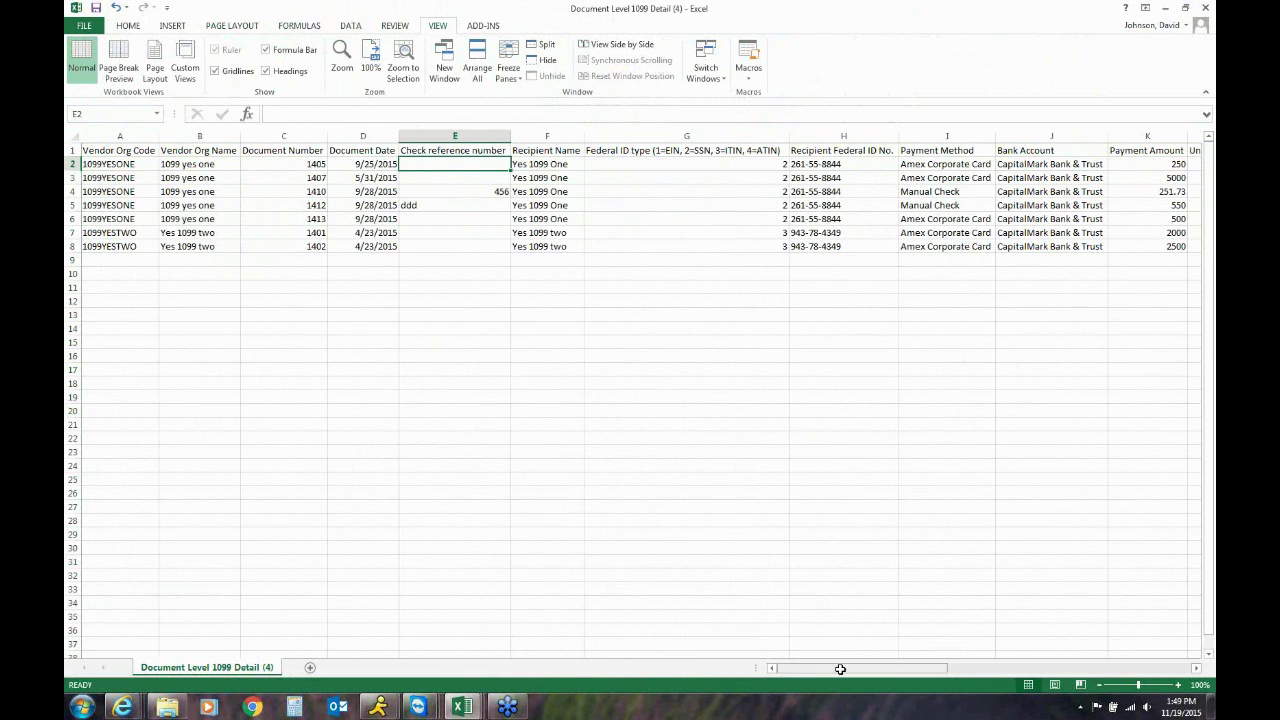
Freeze panes at cell D2 so Vendor Org Code, Name and Document Number stay visible
click(357, 165)
click(512, 56)
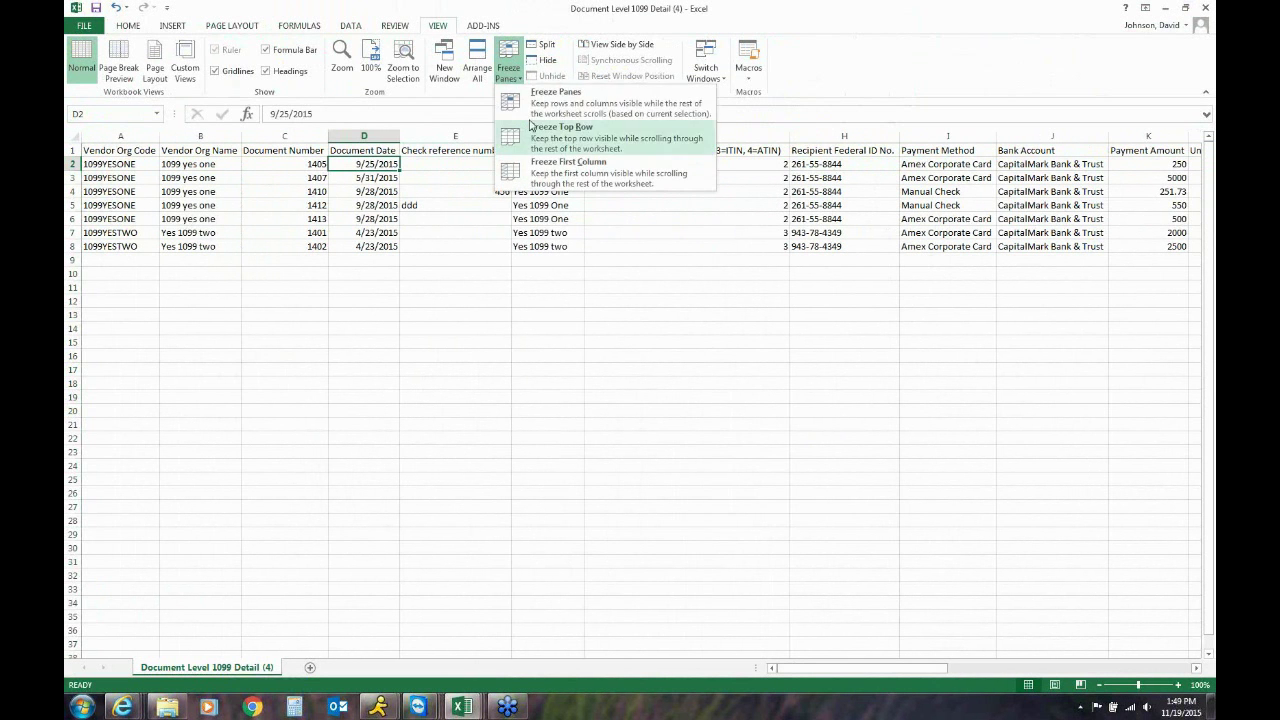
click(560, 98)
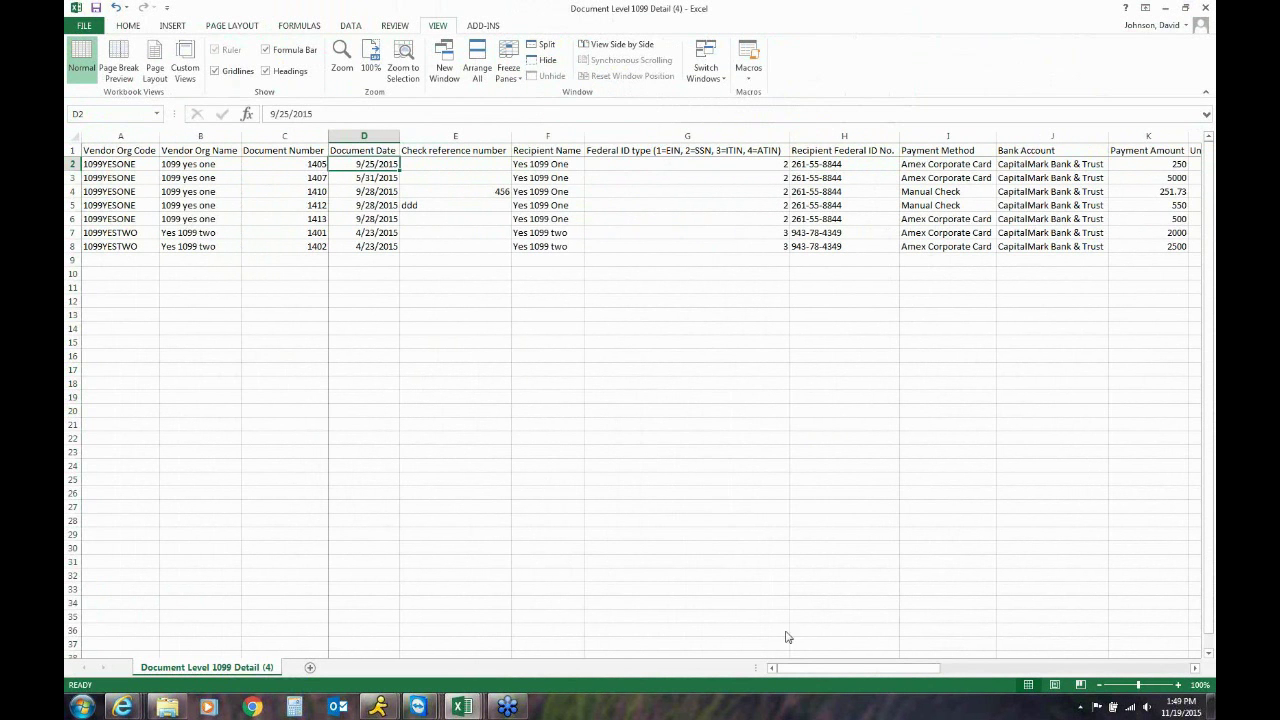
click(952, 670)
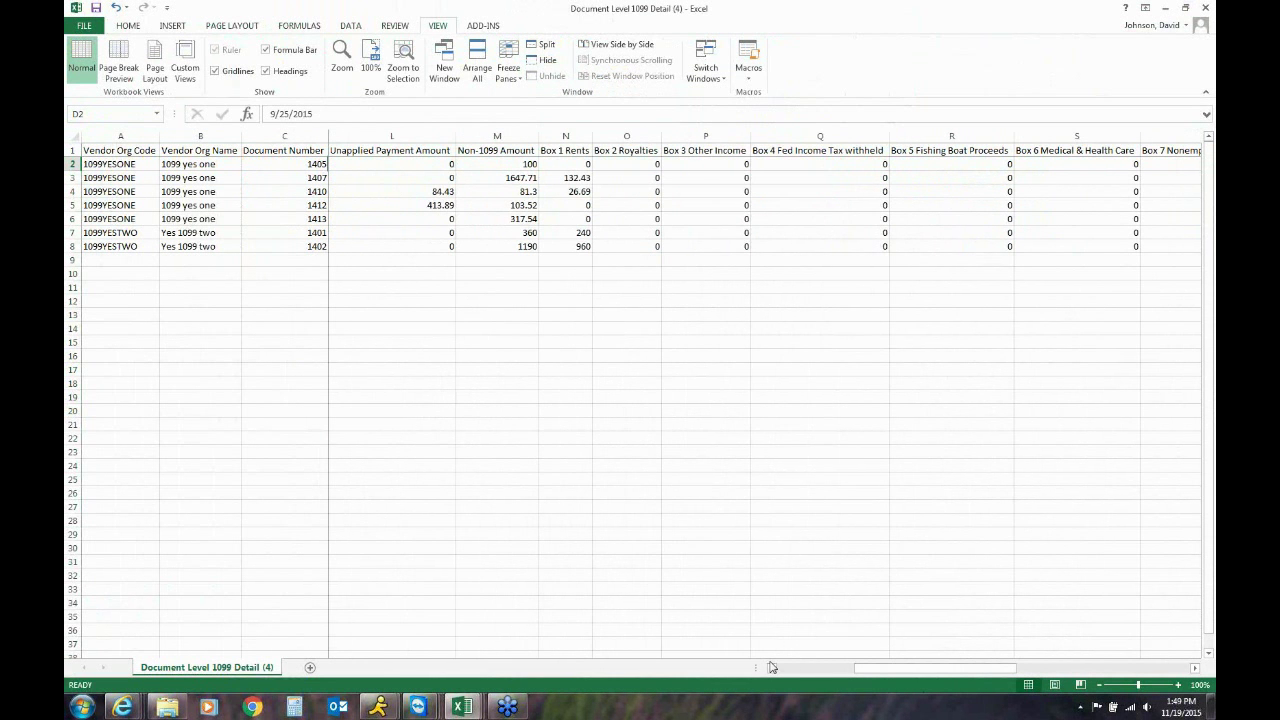
Review the exported sheet's 1099 box columns, checking the first payment's Box 1 Rents amount
scroll(771, 669, left, 2)
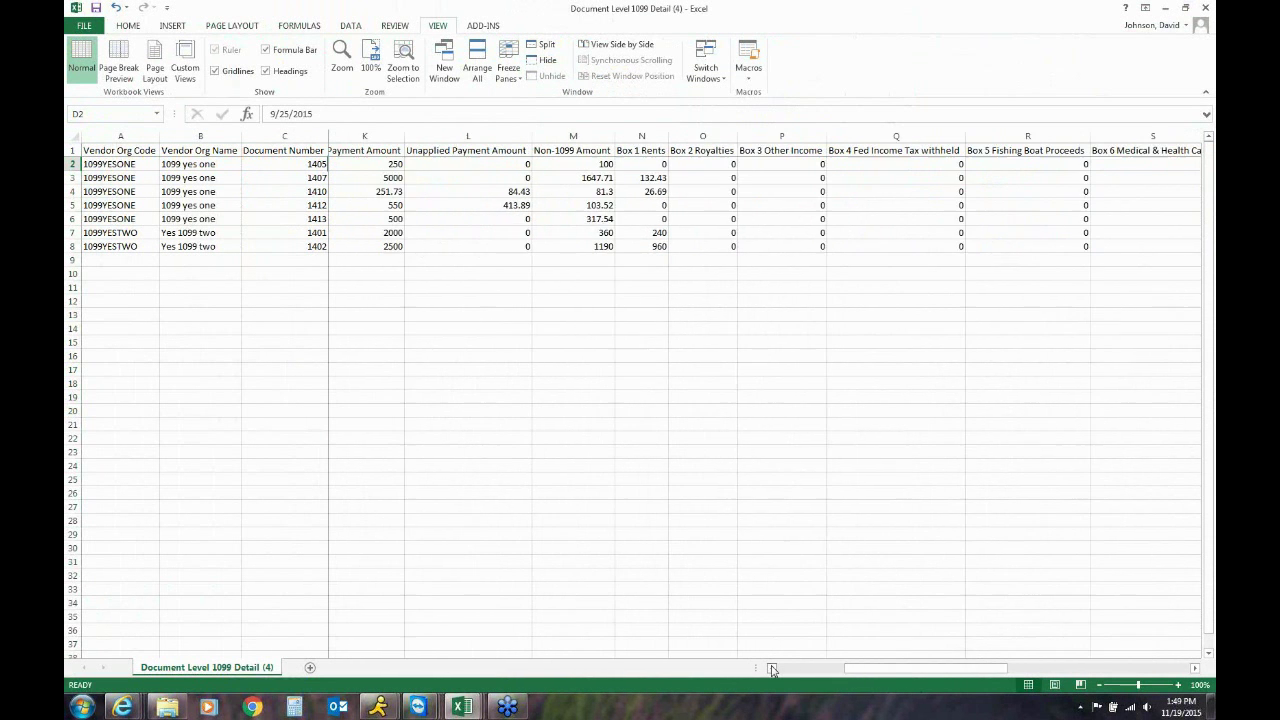
click(771, 668)
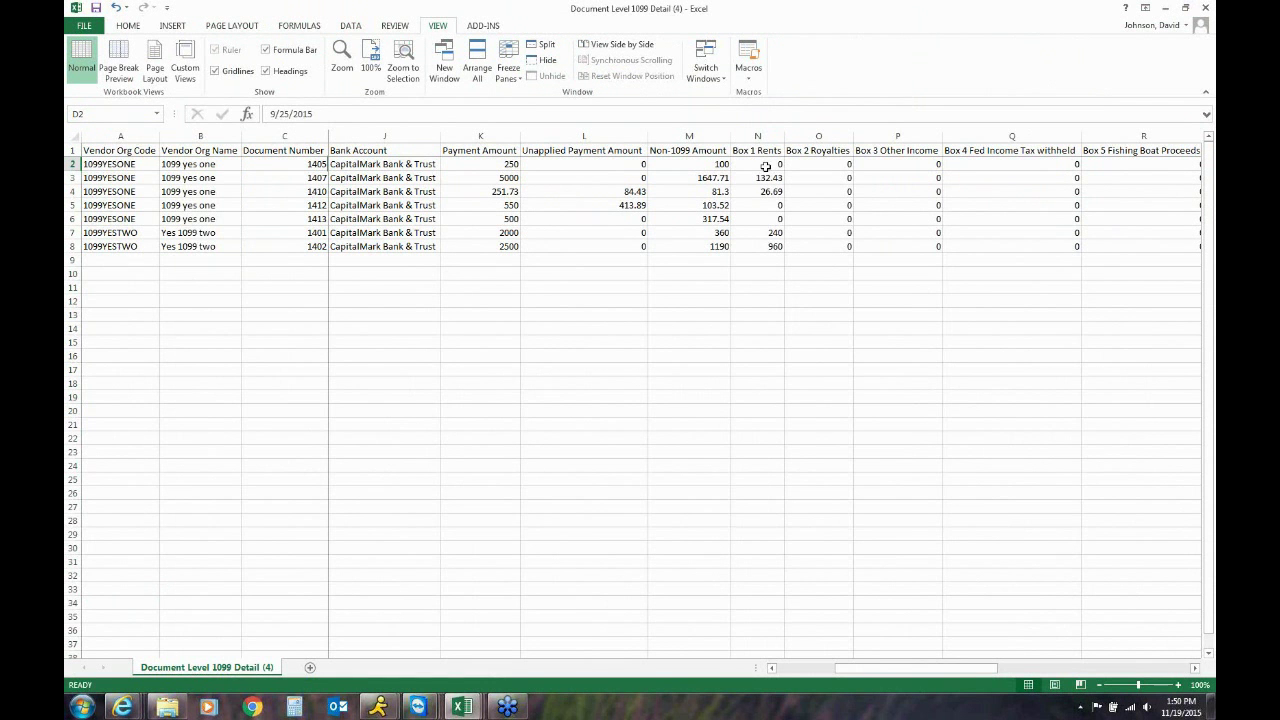
click(764, 166)
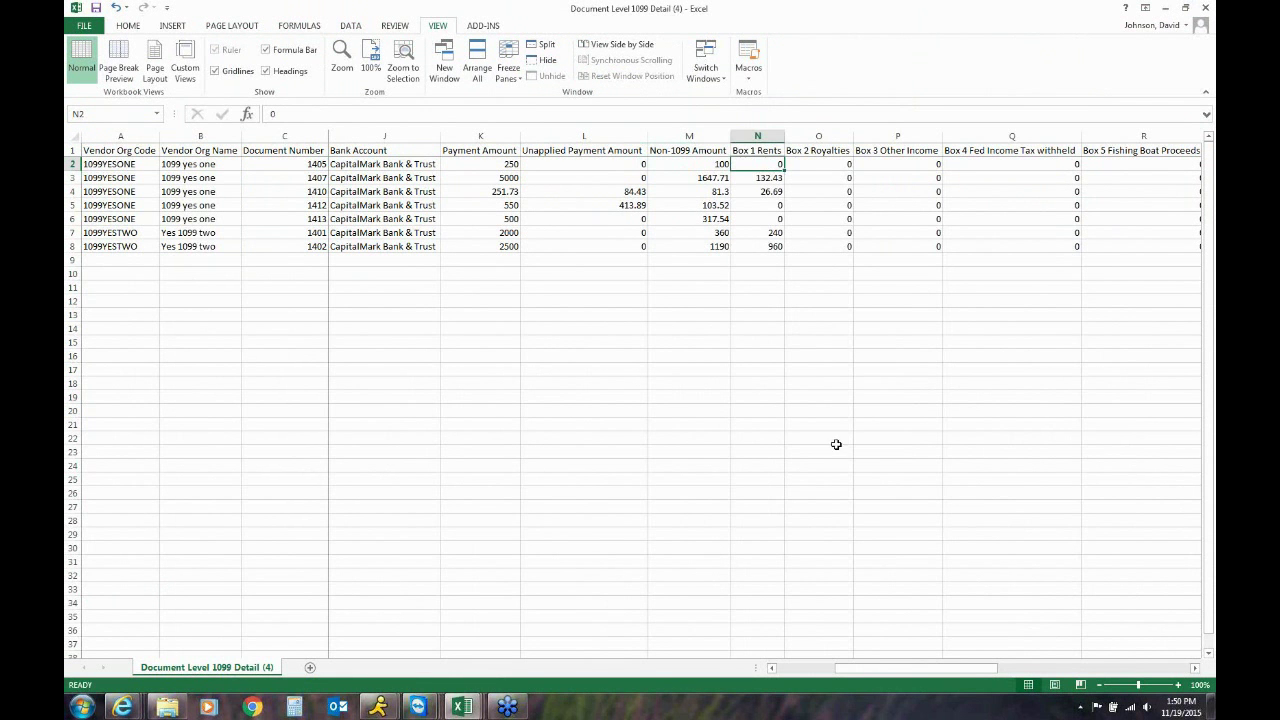
click(1018, 670)
drag(1018, 672, 1074, 654)
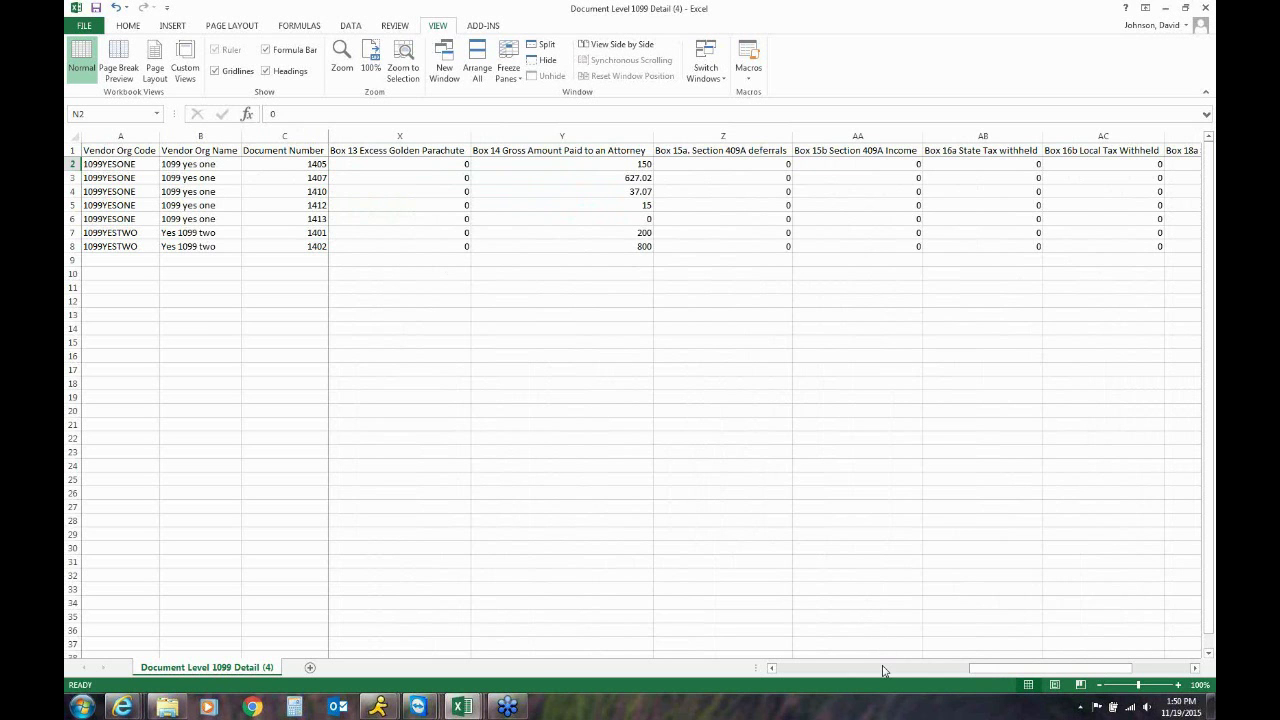
drag(884, 672, 800, 668)
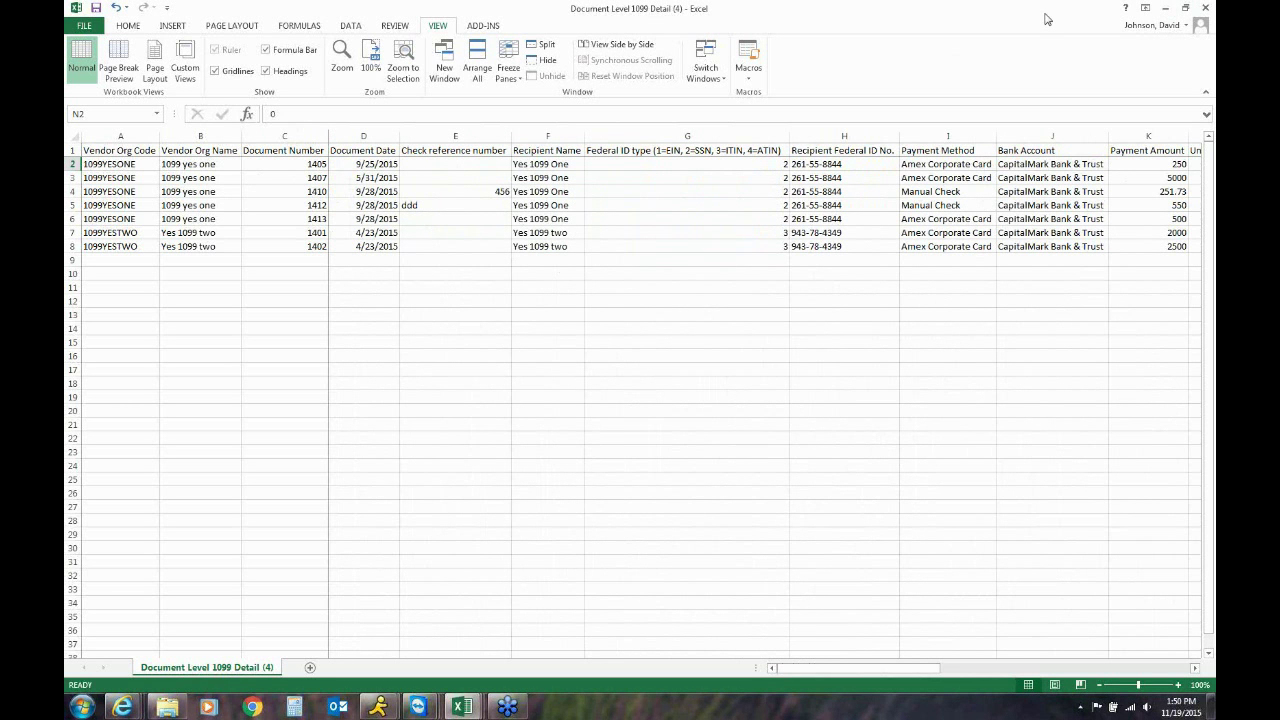
Move Excel aside and return to Unanet's export templates list and the 1099 functionality article
drag(1048, 19, 1215, 60)
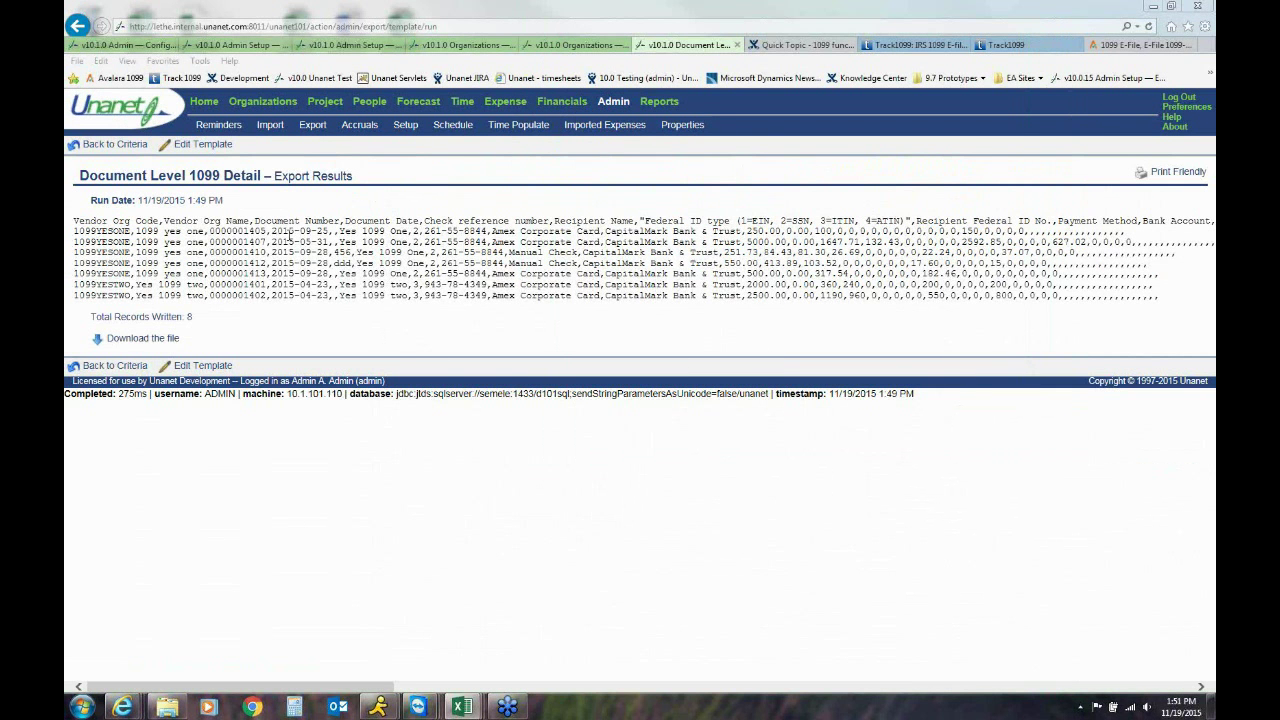
click(128, 148)
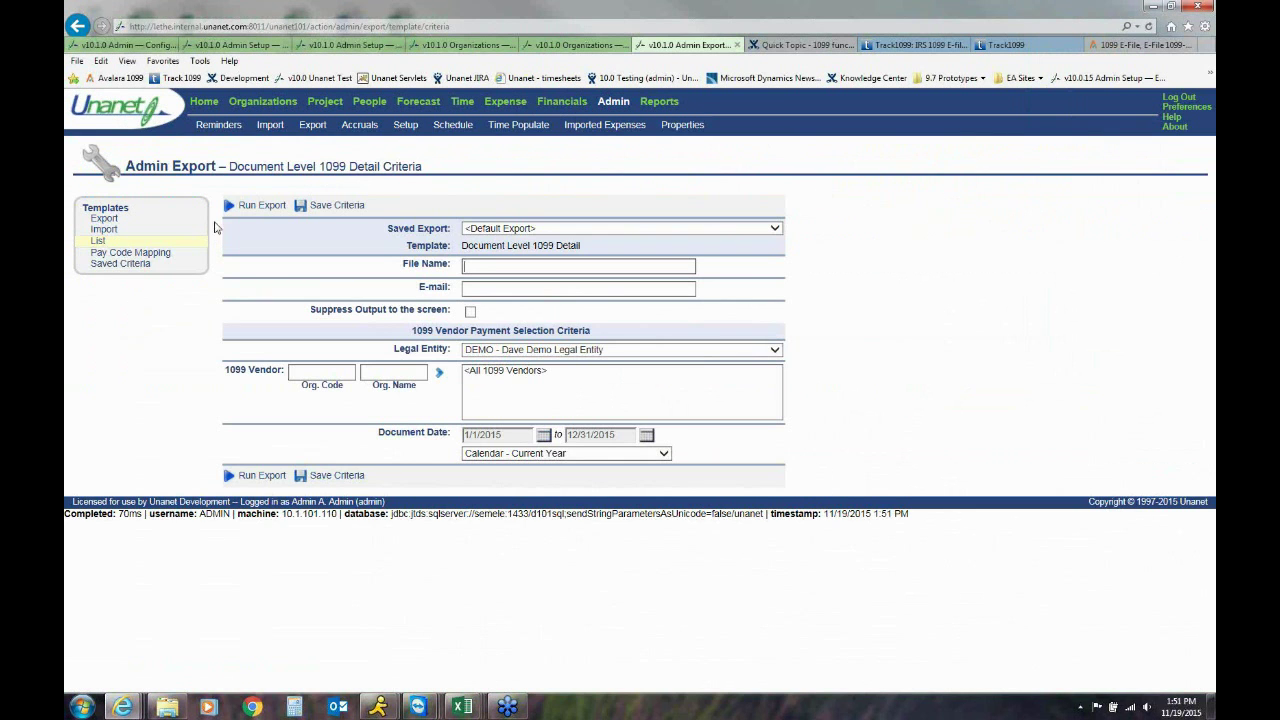
click(99, 244)
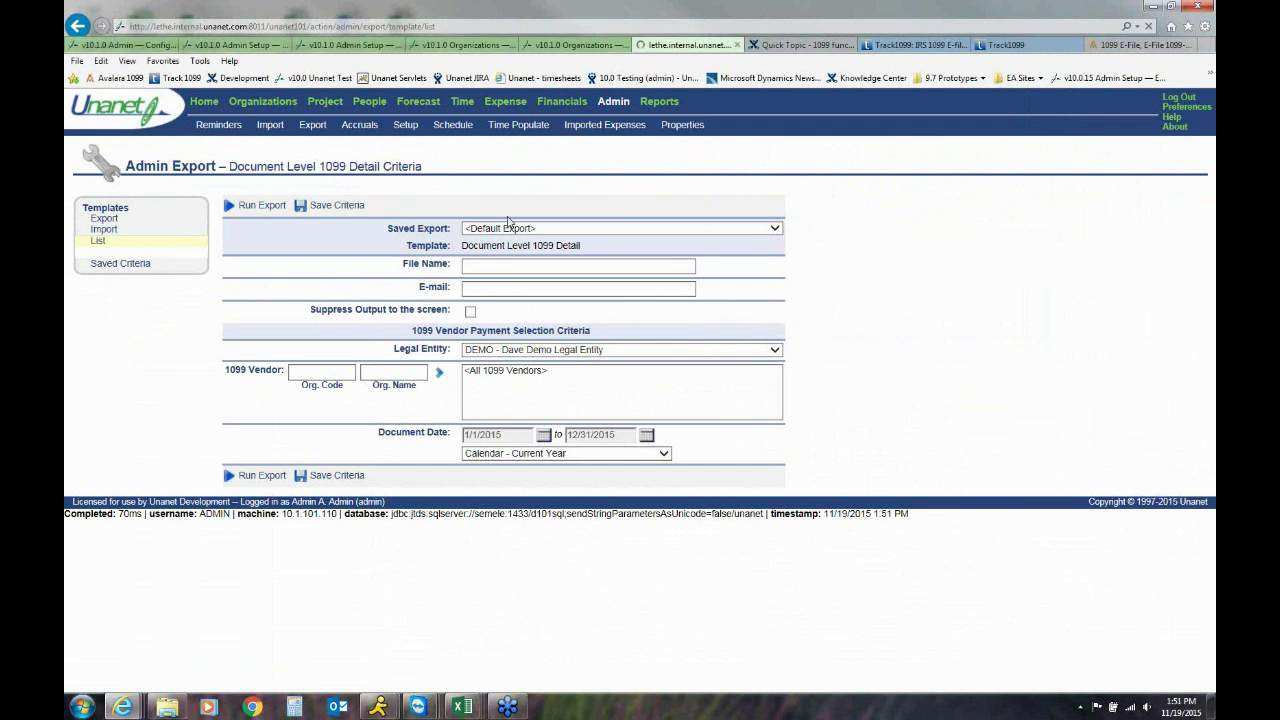
click(800, 45)
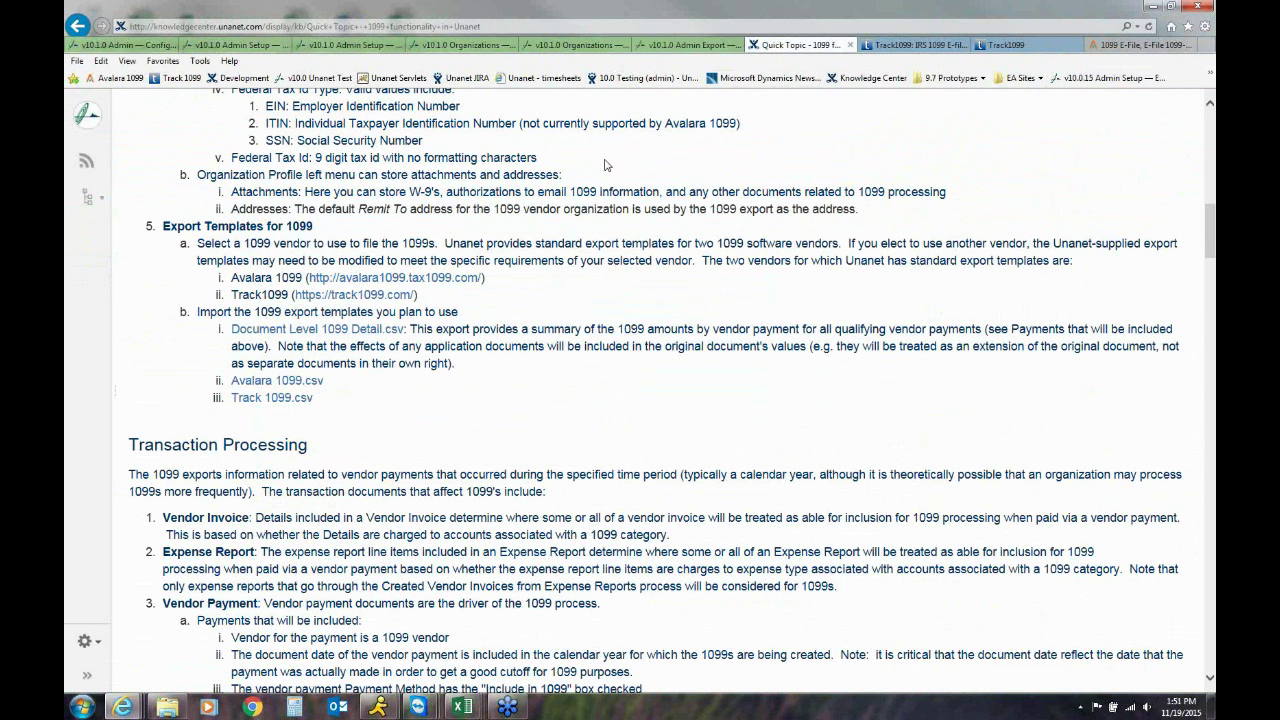
scroll(604, 165, up, 15)
scroll(604, 162, down, 3)
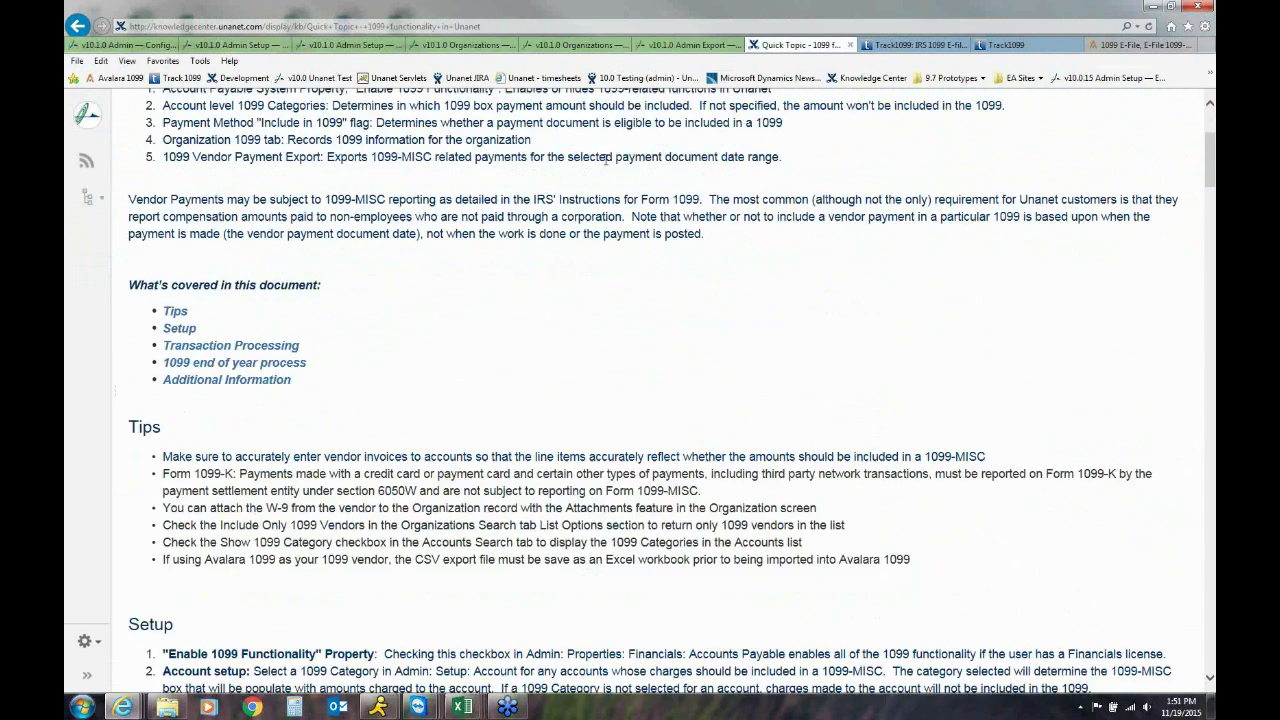
scroll(604, 160, down, 8)
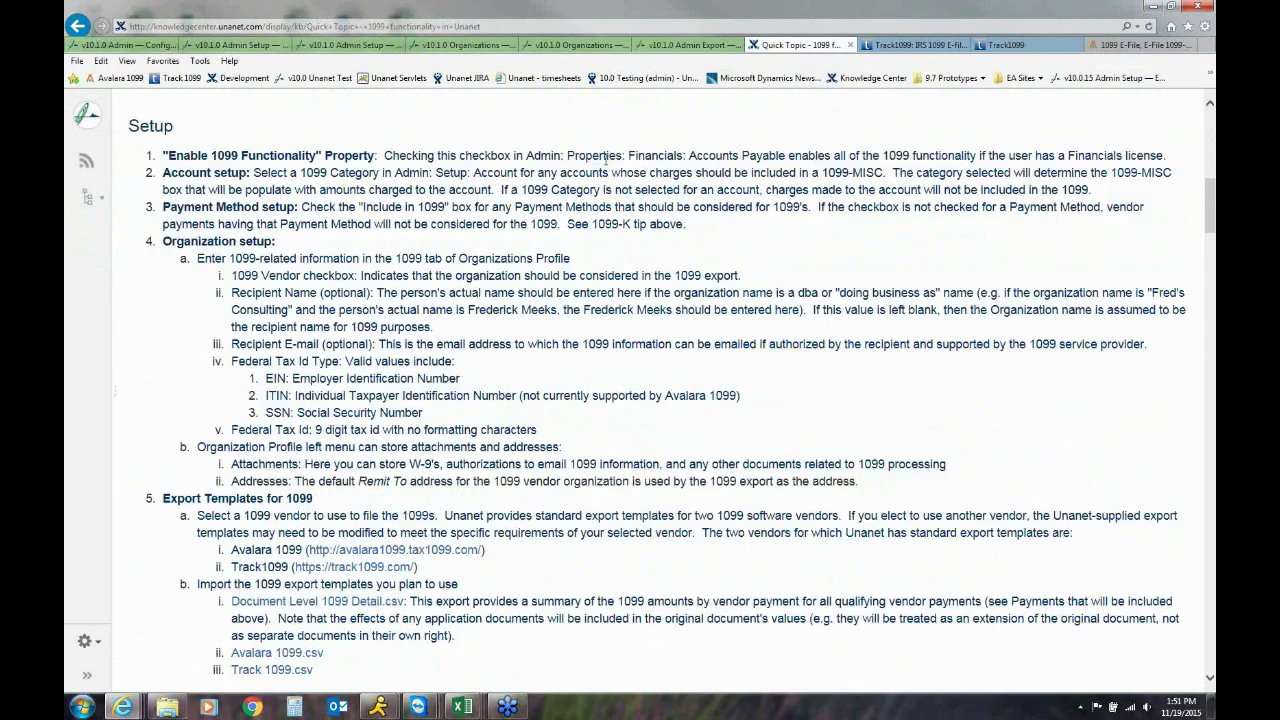
scroll(604, 160, down, 3)
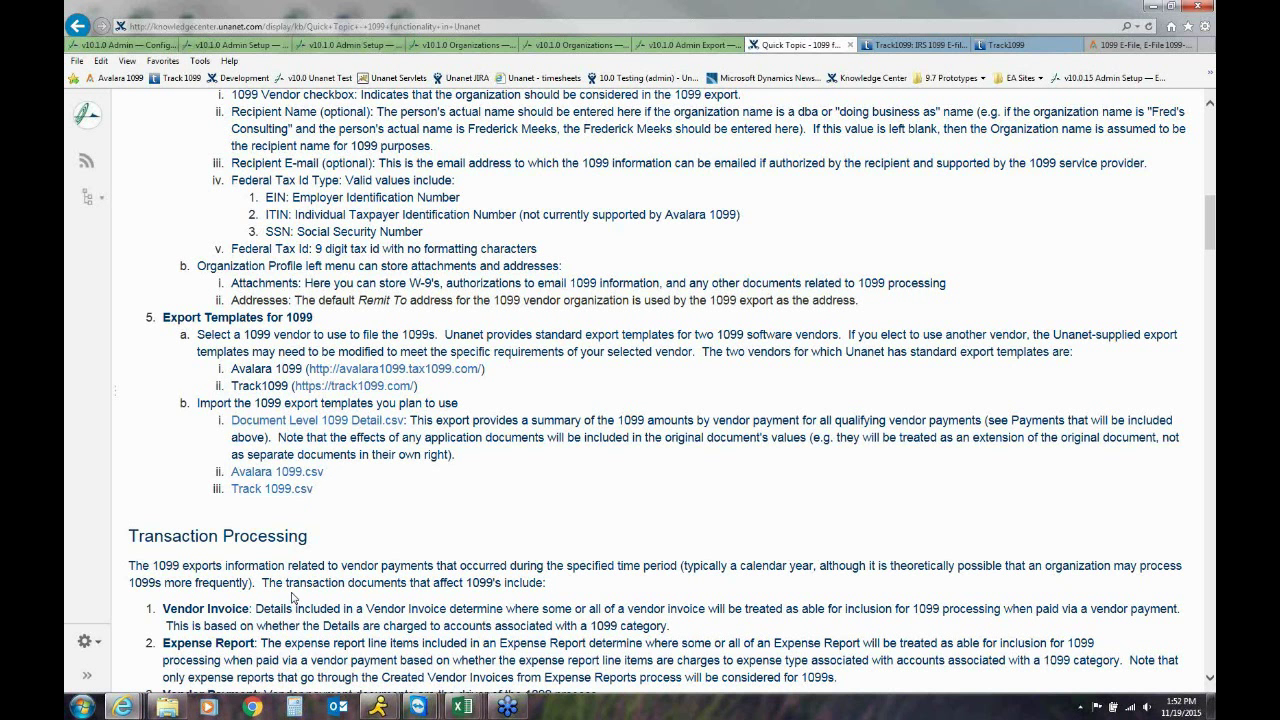
scroll(291, 595, down, 2)
scroll(291, 593, down, 4)
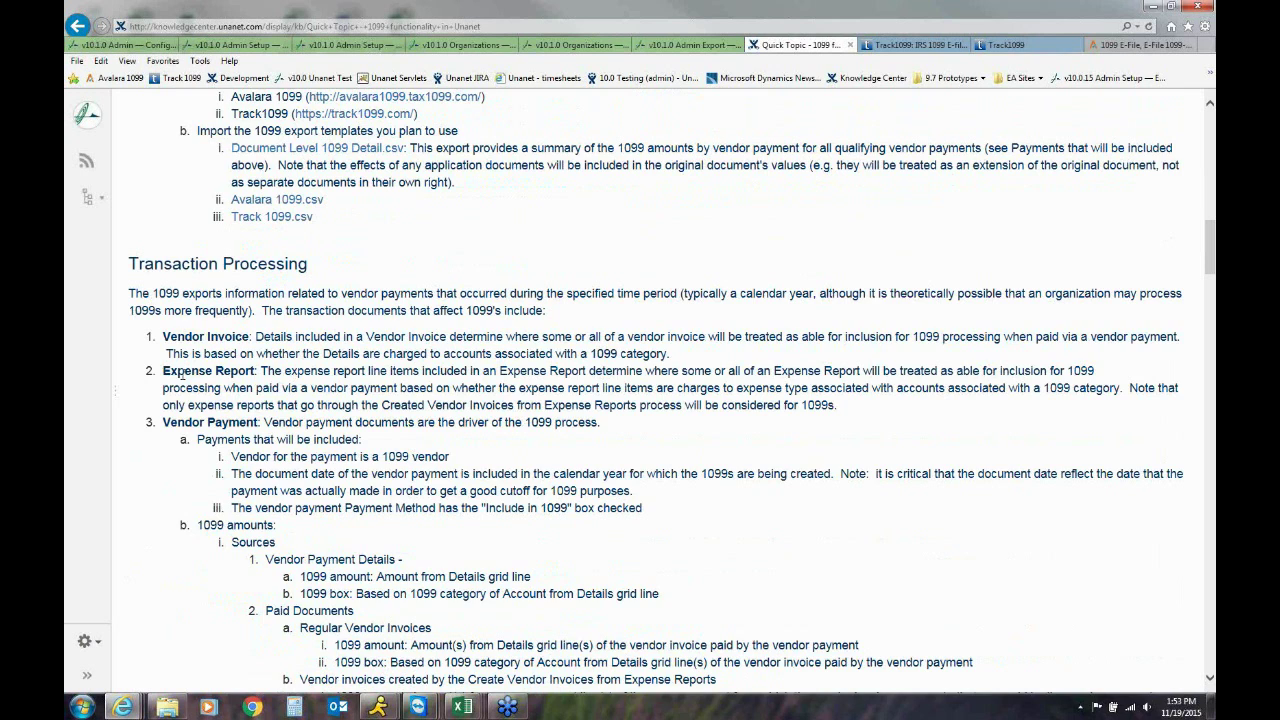
scroll(180, 372, down, 6)
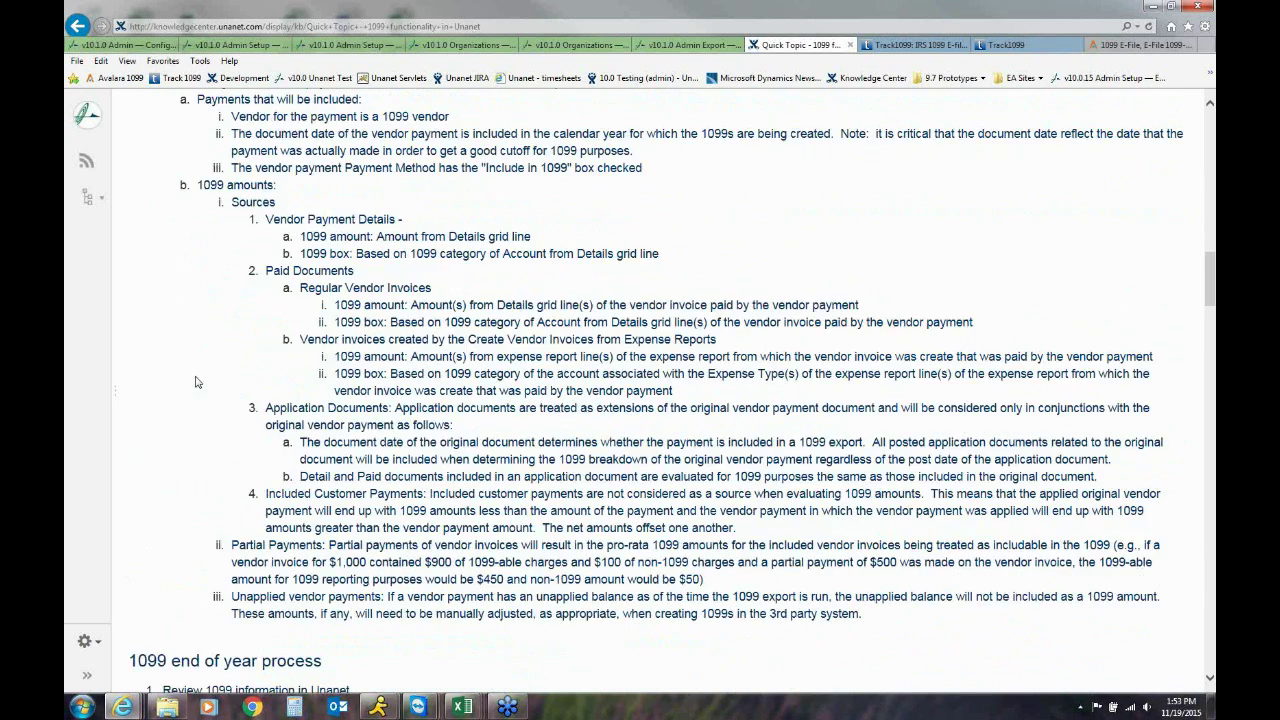
scroll(196, 382, down, 7)
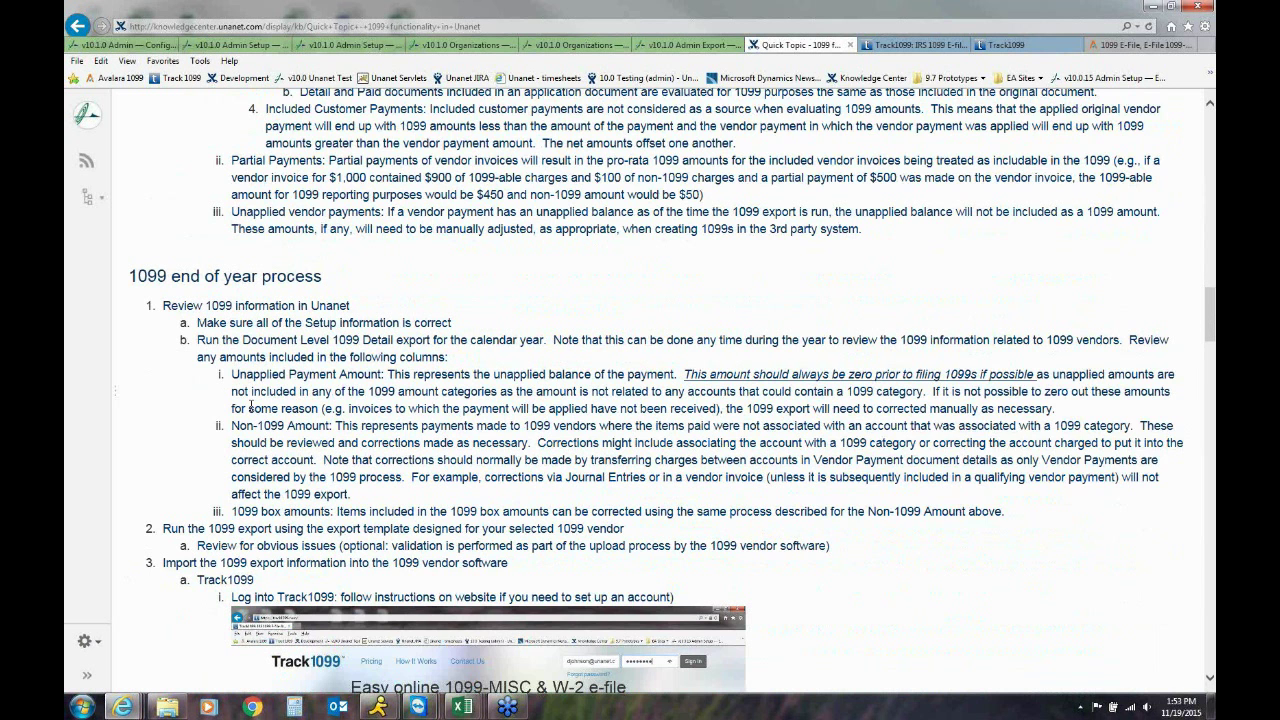
scroll(250, 405, down, 2)
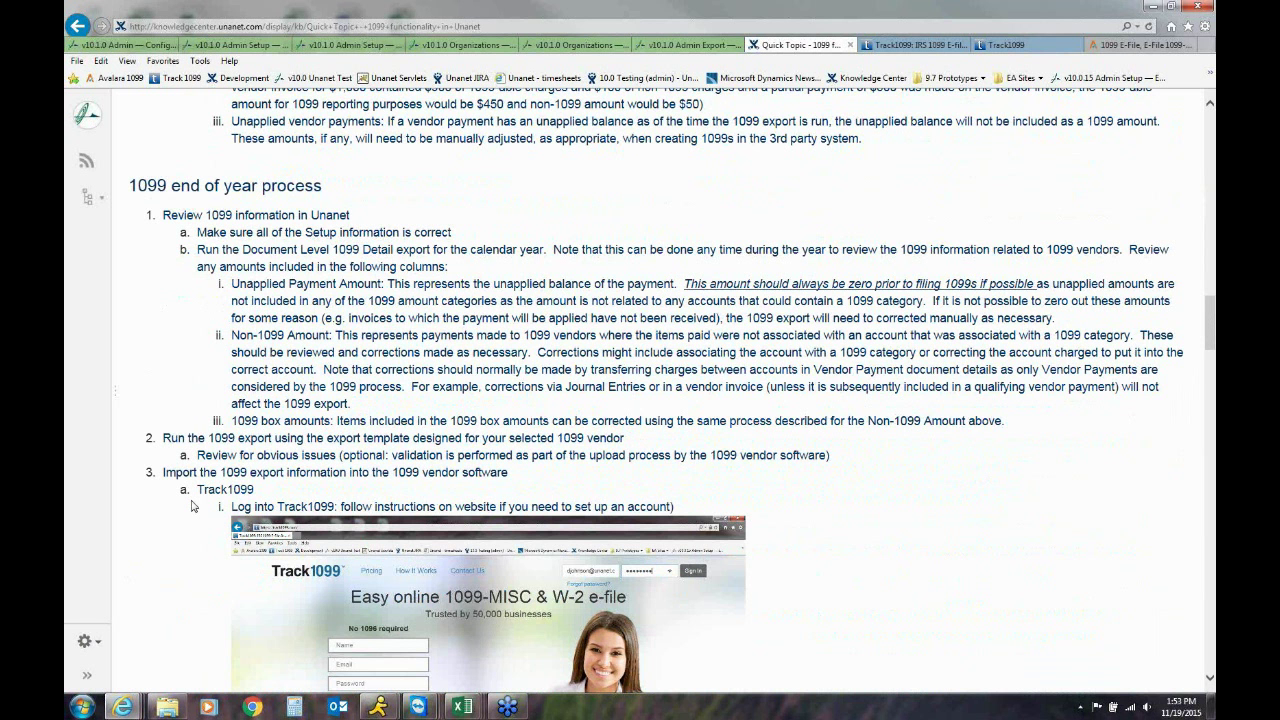
scroll(193, 506, down, 5)
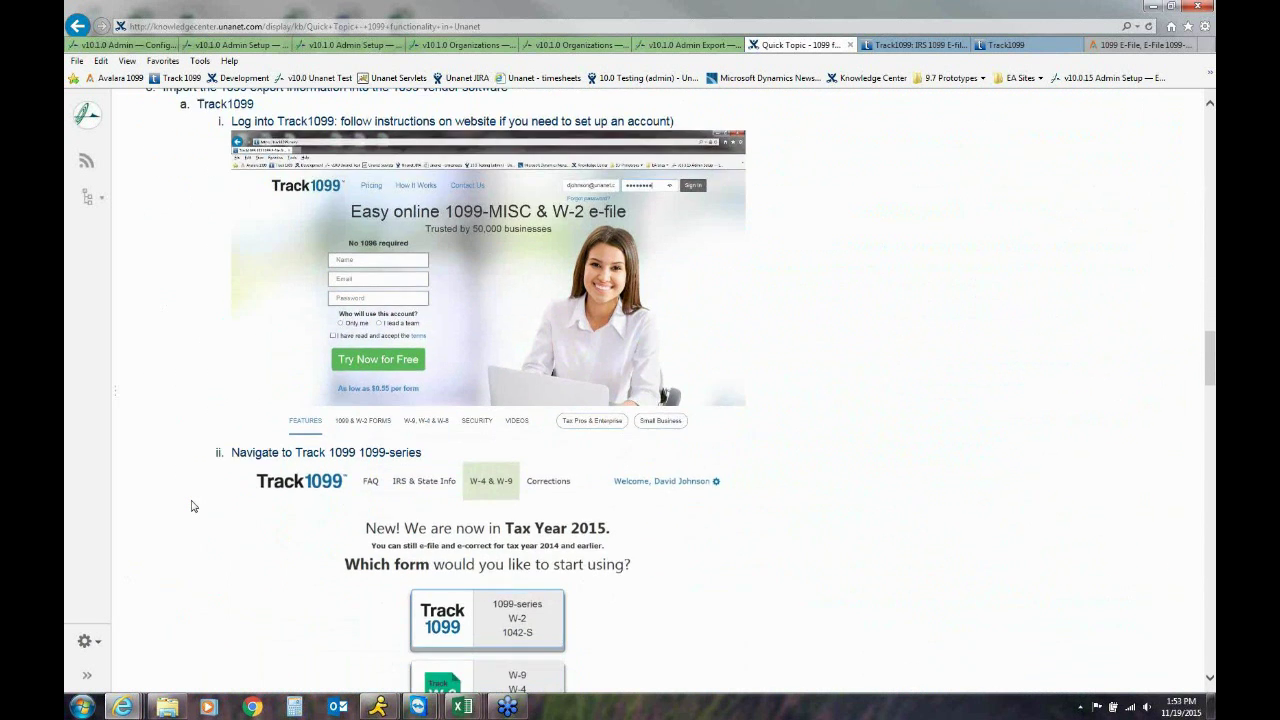
scroll(193, 506, down, 8)
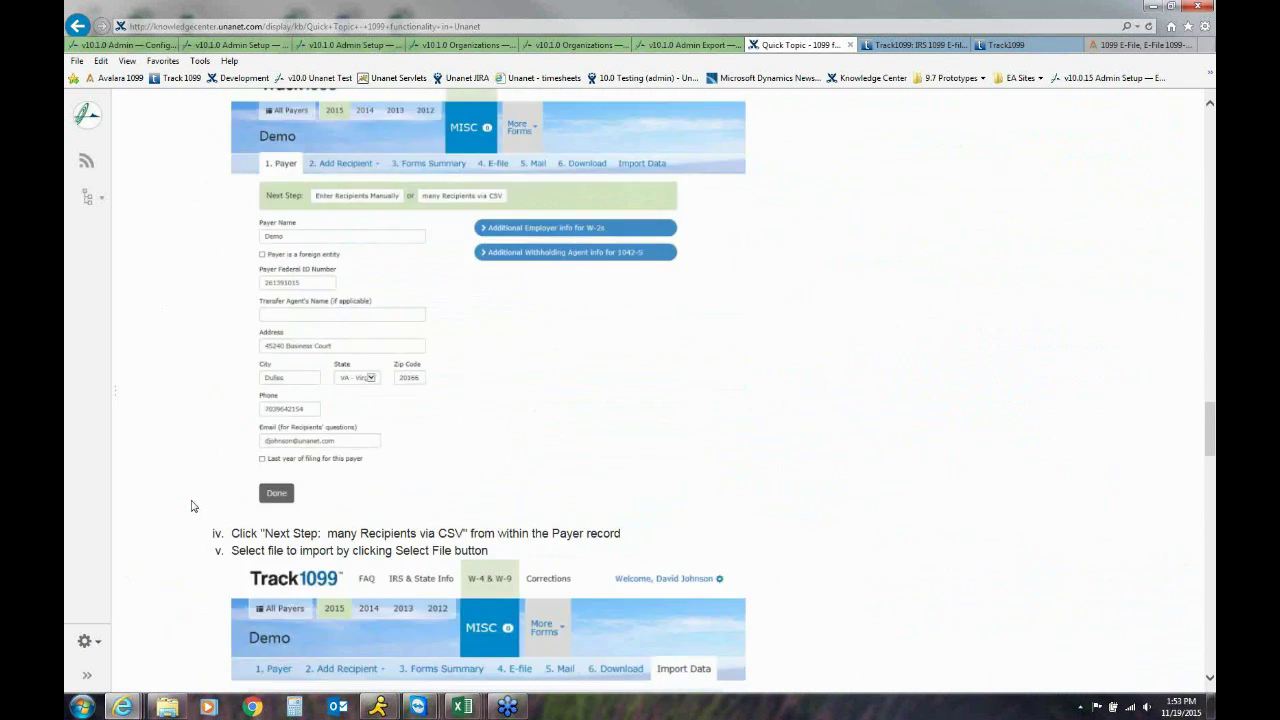
scroll(193, 506, down, 3)
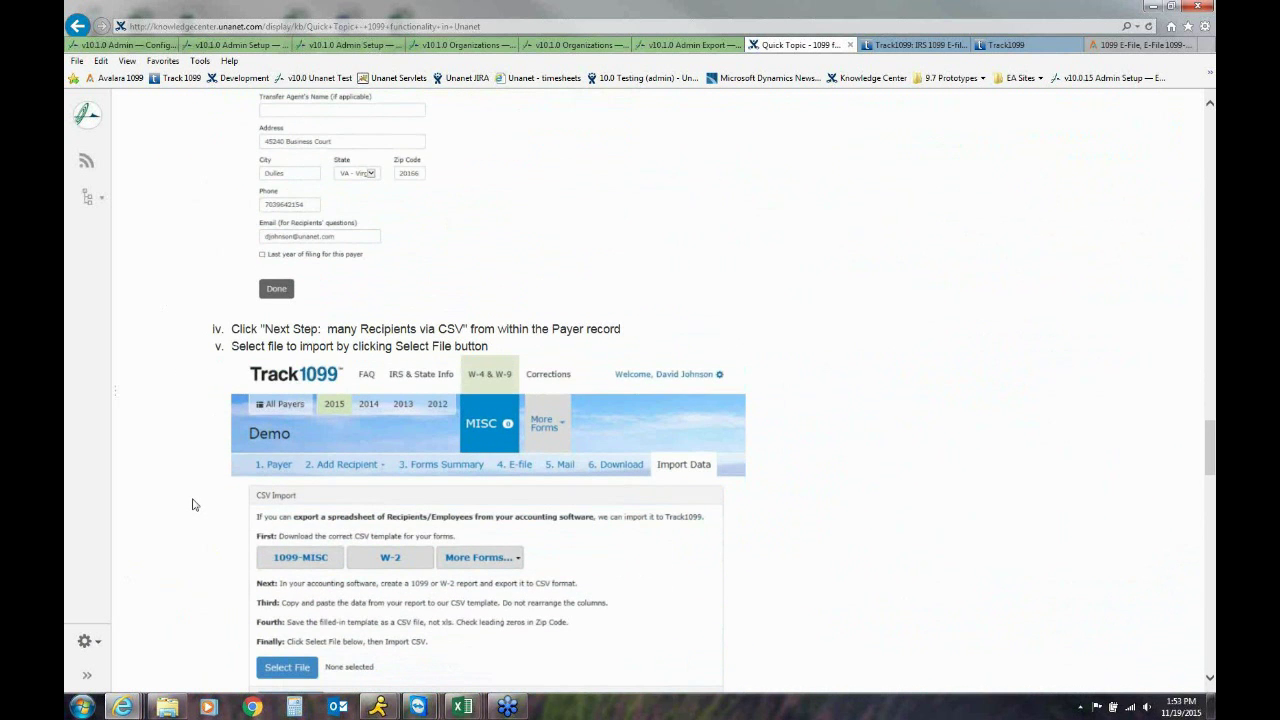
scroll(193, 506, down, 3)
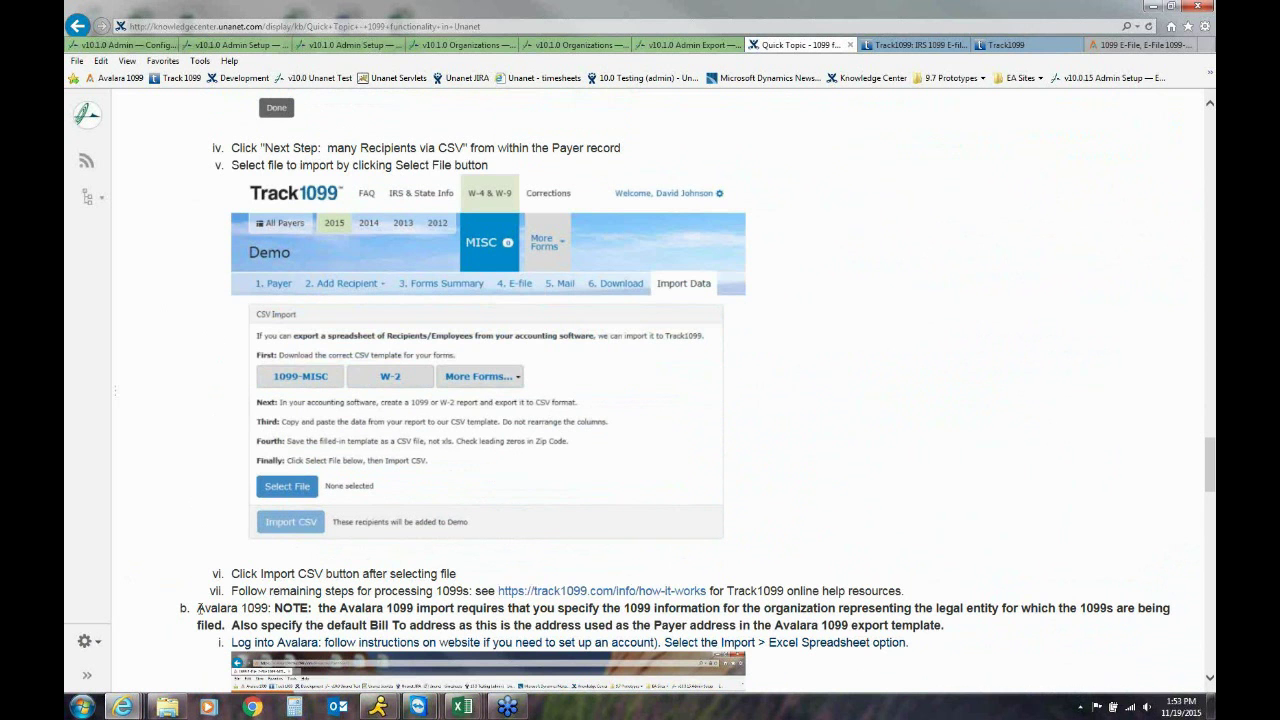
Sign in to Track1099 with the account e-mail and password, correcting the password after an error
click(908, 45)
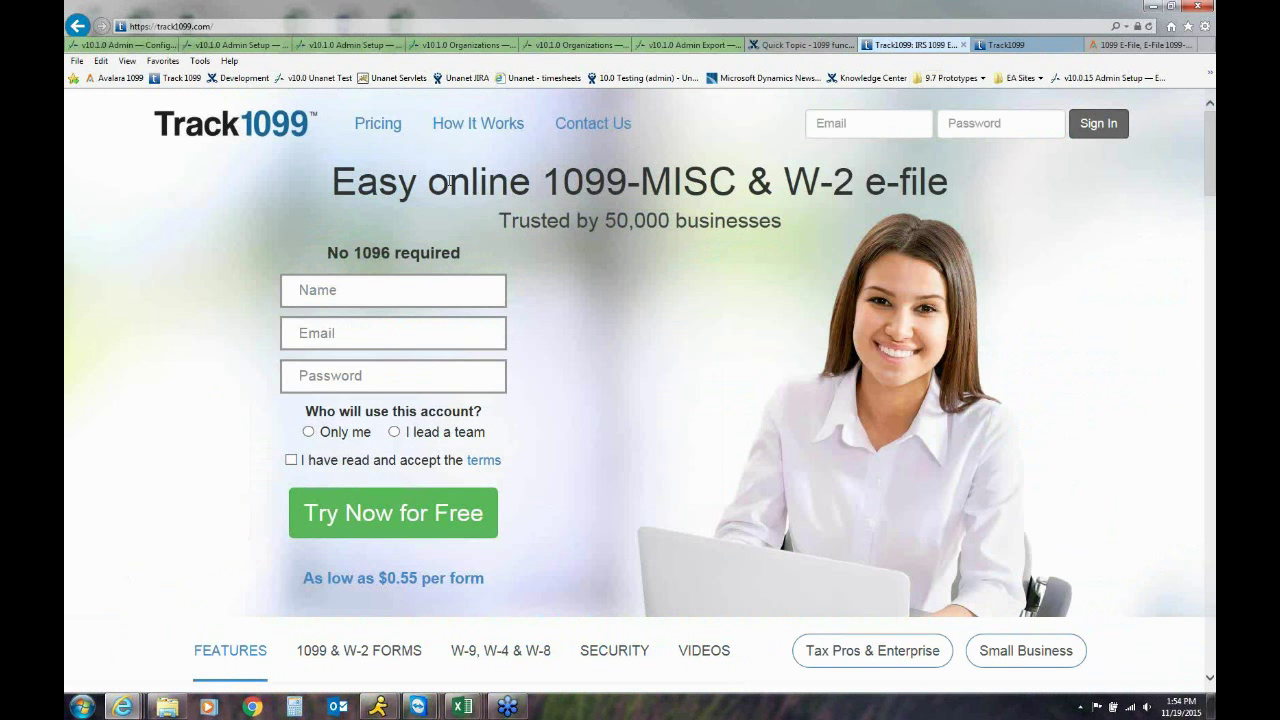
click(866, 127)
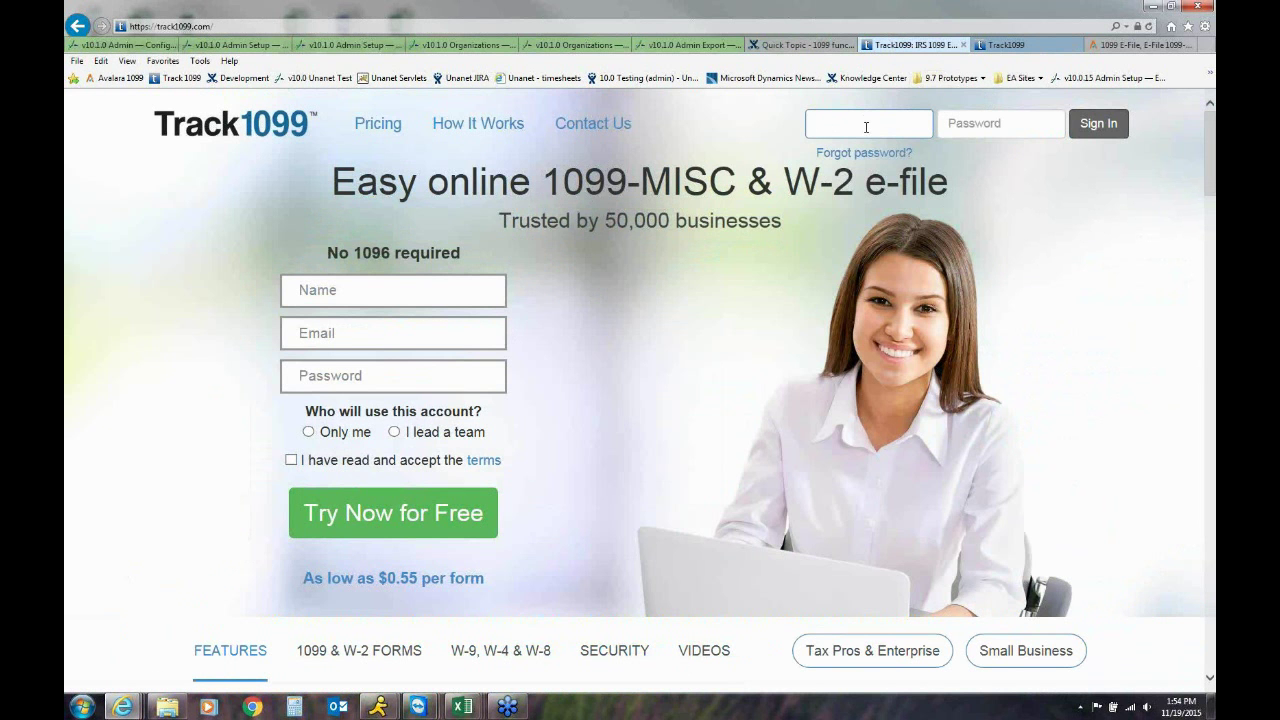
text(djoh)
key(Down)
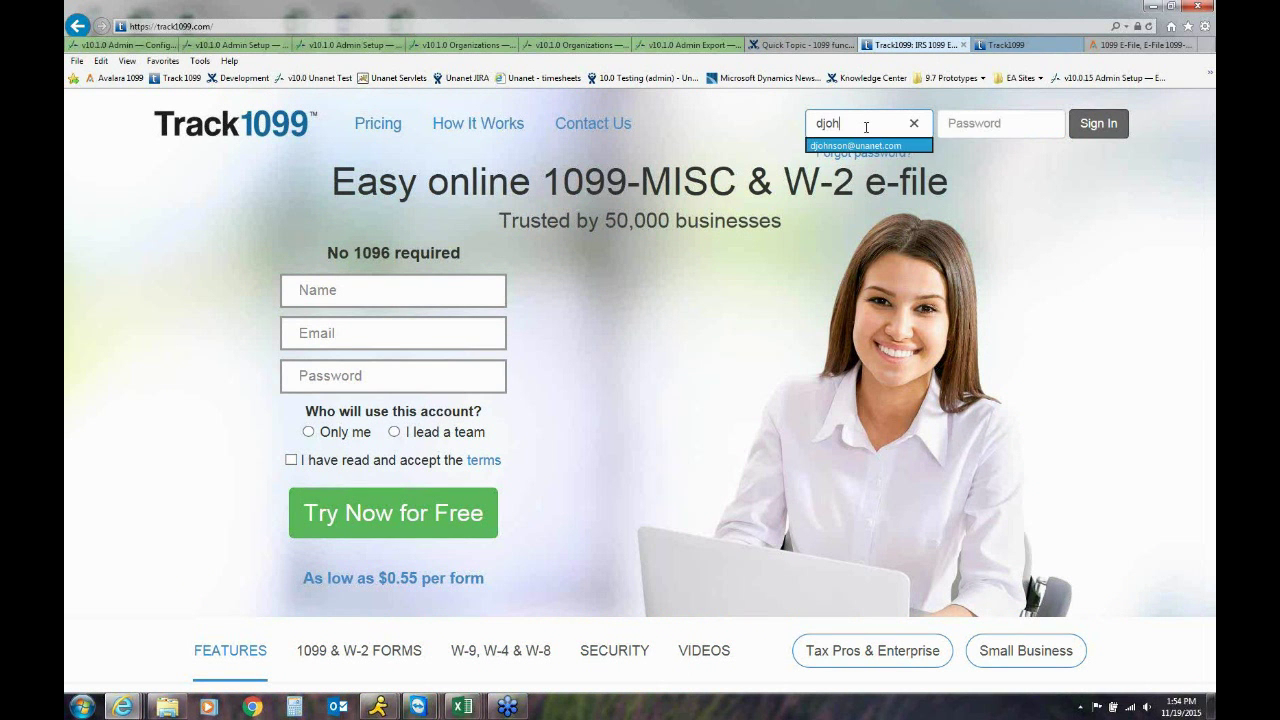
key(Return)
key(Tab)
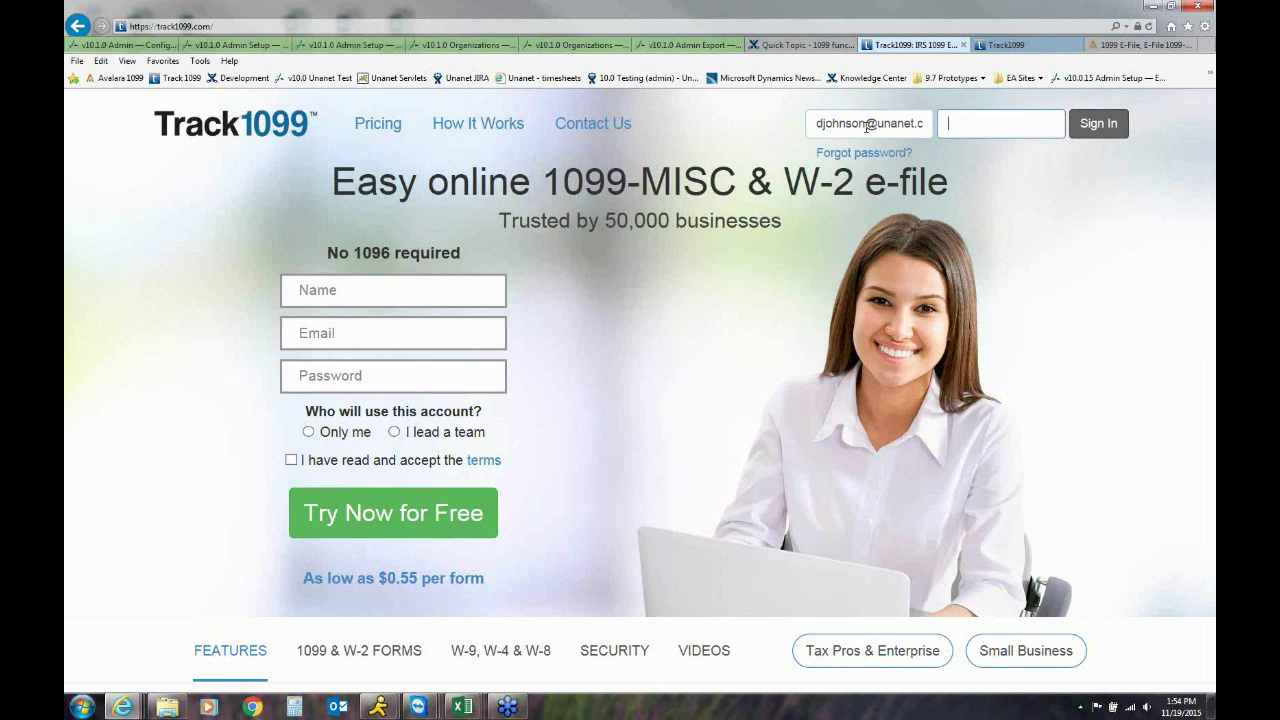
text(*******)
key(Return)
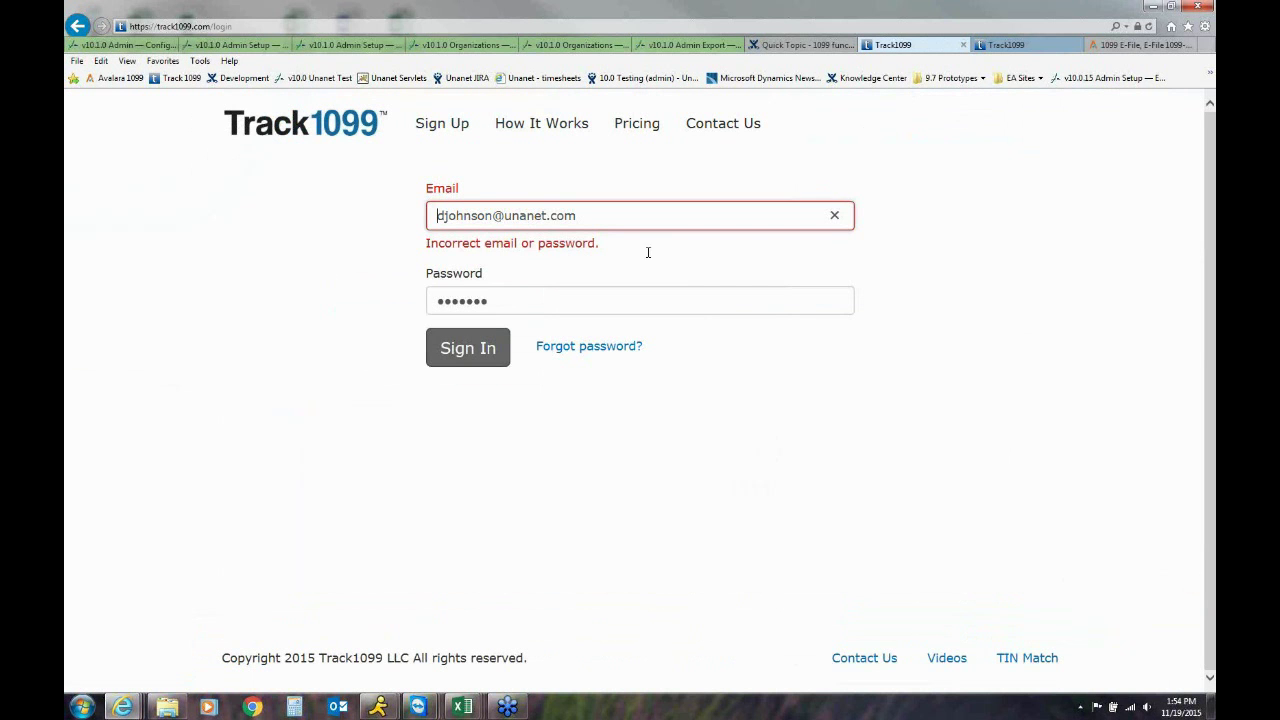
click(524, 302)
text(*)
key(Return)
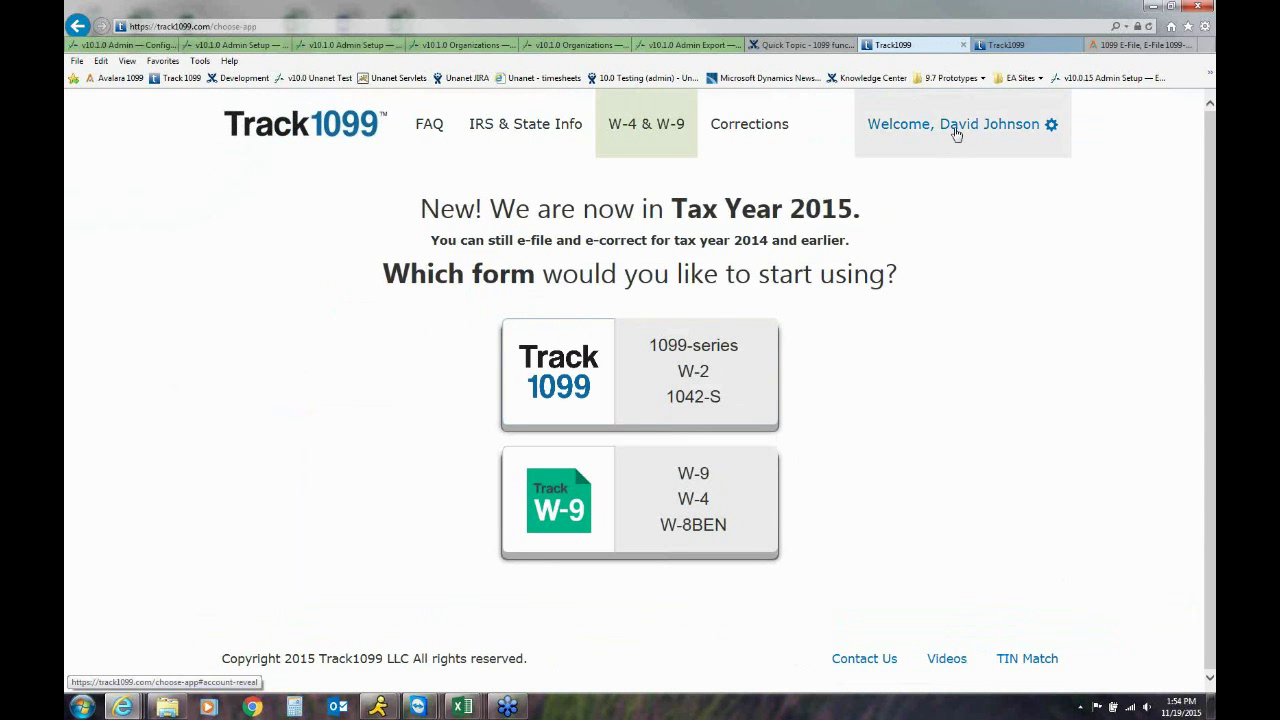
Open the Track 1099 product and the Demo payer's 2015 page, reviewing its Dulles, VA address and phone
click(561, 383)
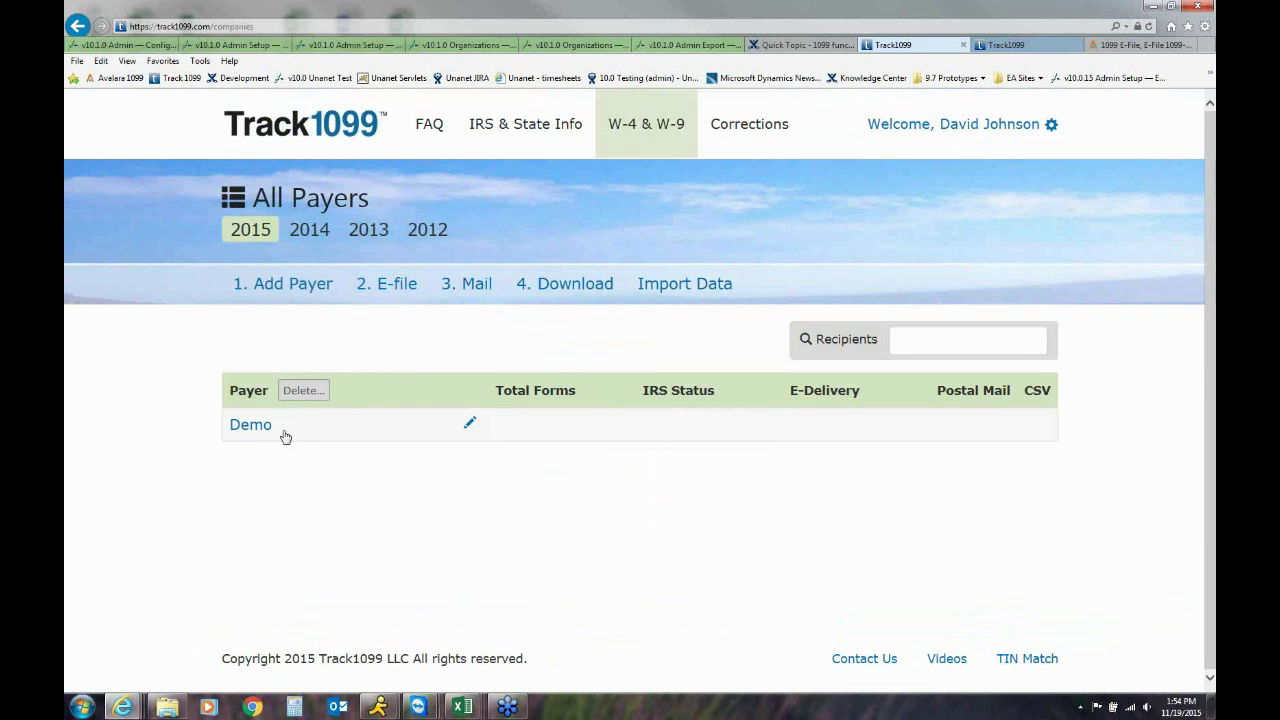
click(258, 432)
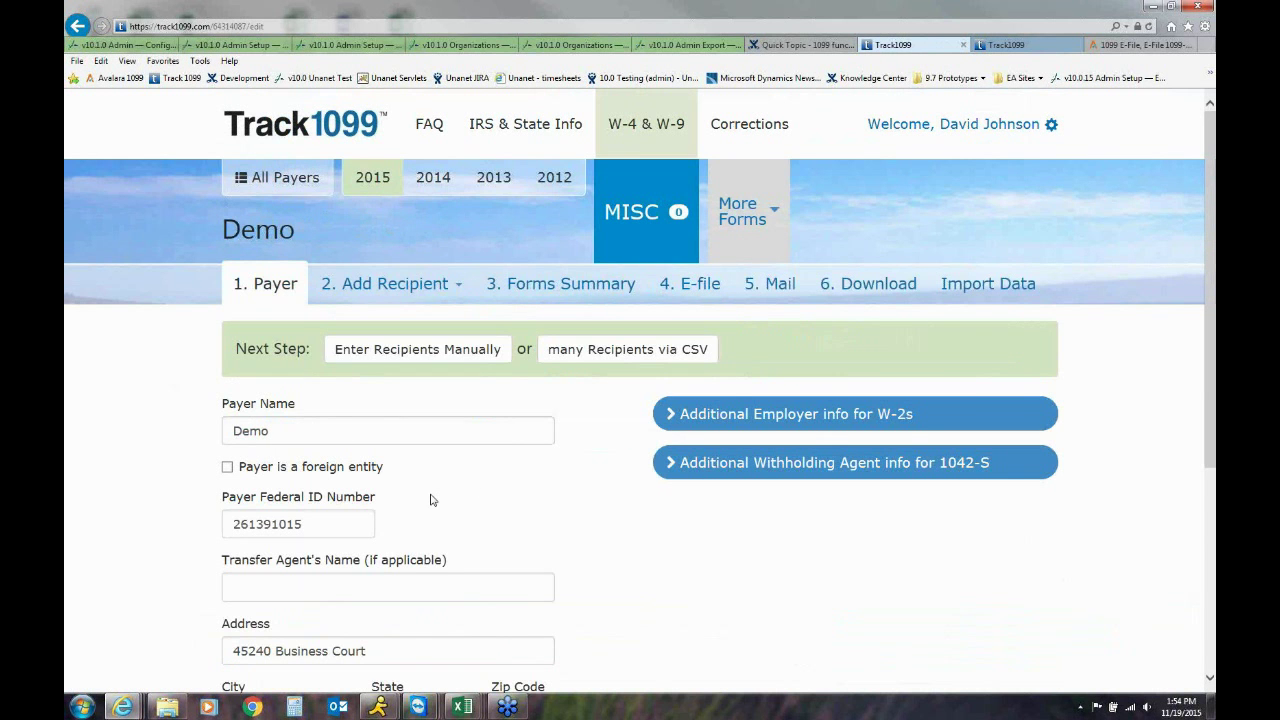
scroll(432, 500, down, 1)
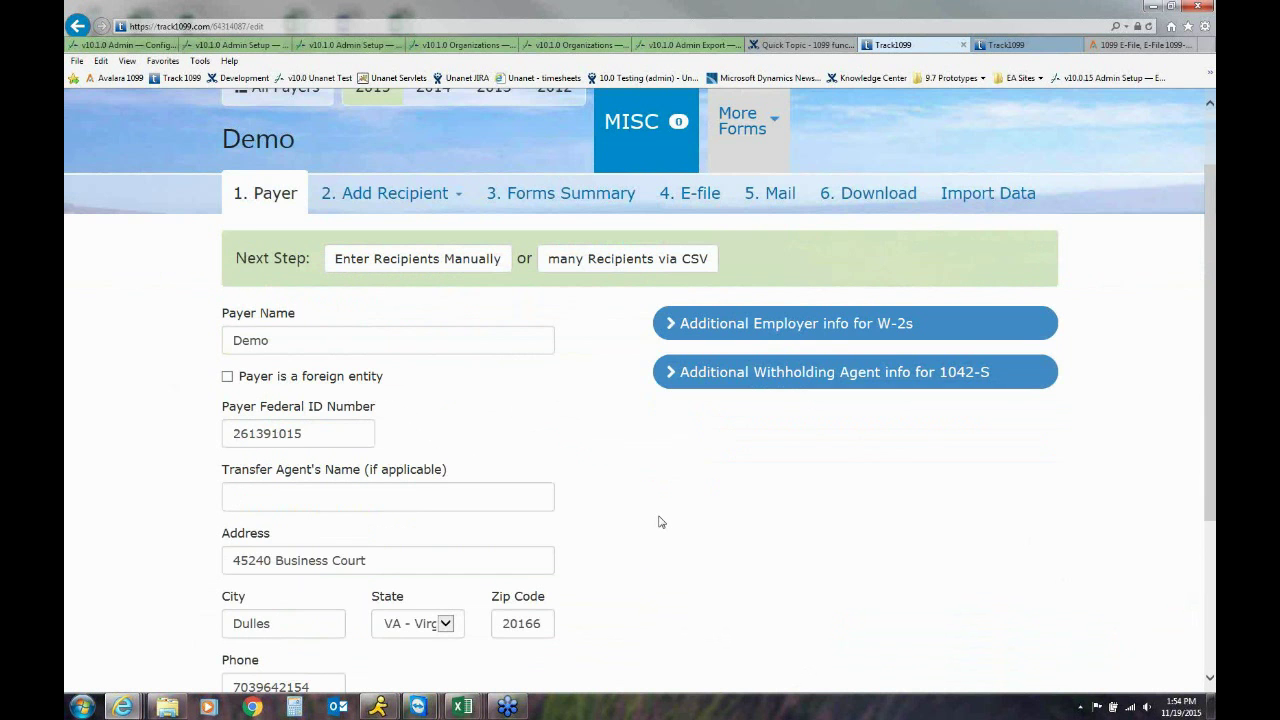
scroll(659, 521, down, 3)
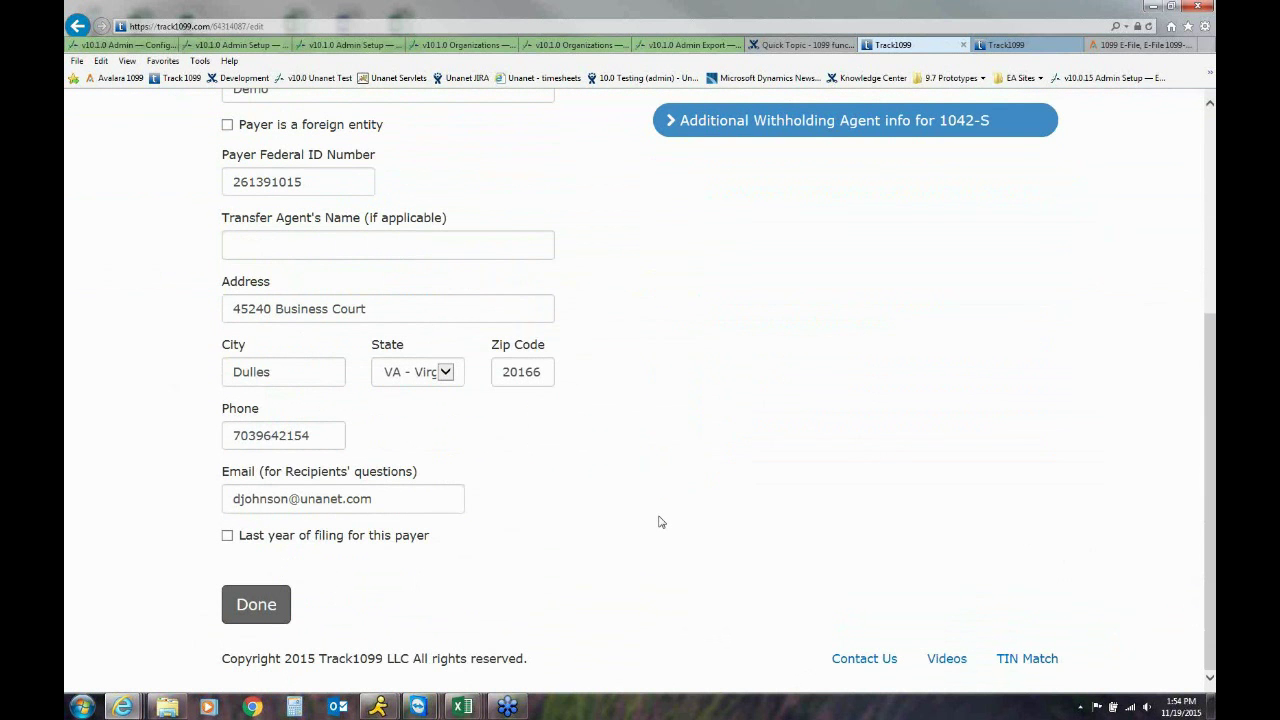
scroll(659, 521, up, 4)
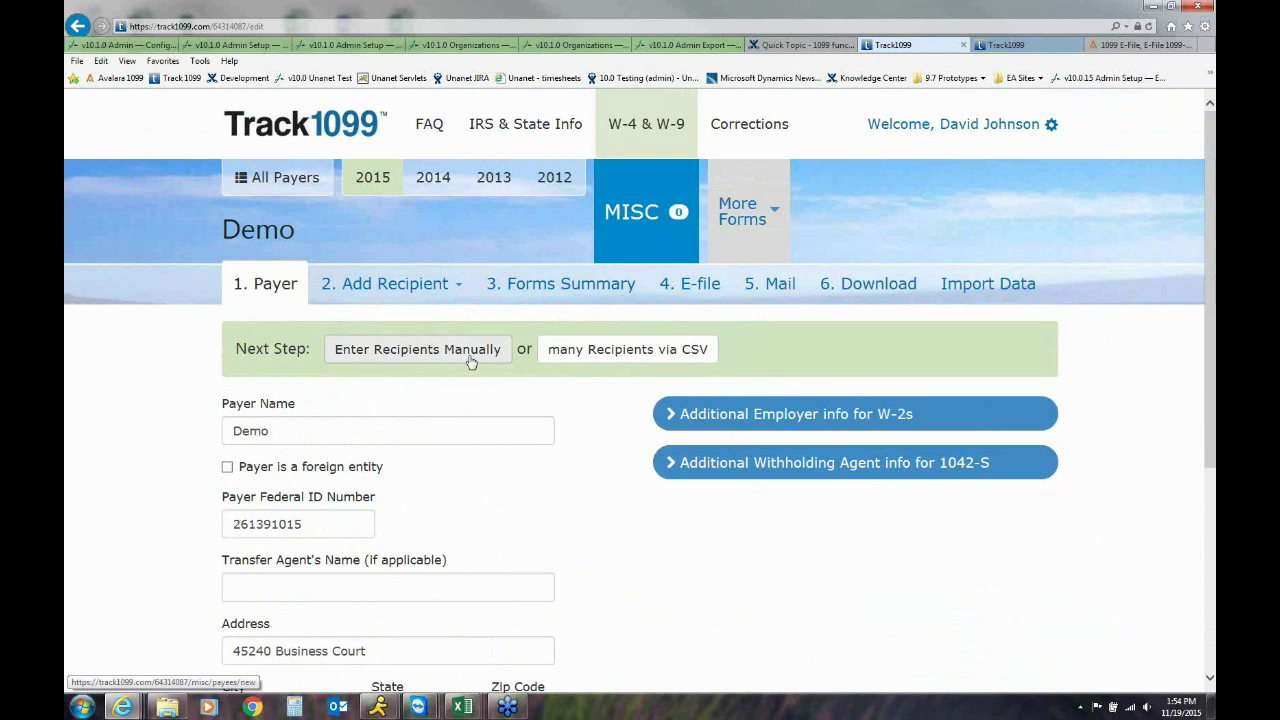
Choose Track 1099 Demo Import File.csv from Unanet 10.1 > 1099 as the CSV of recipients
click(609, 350)
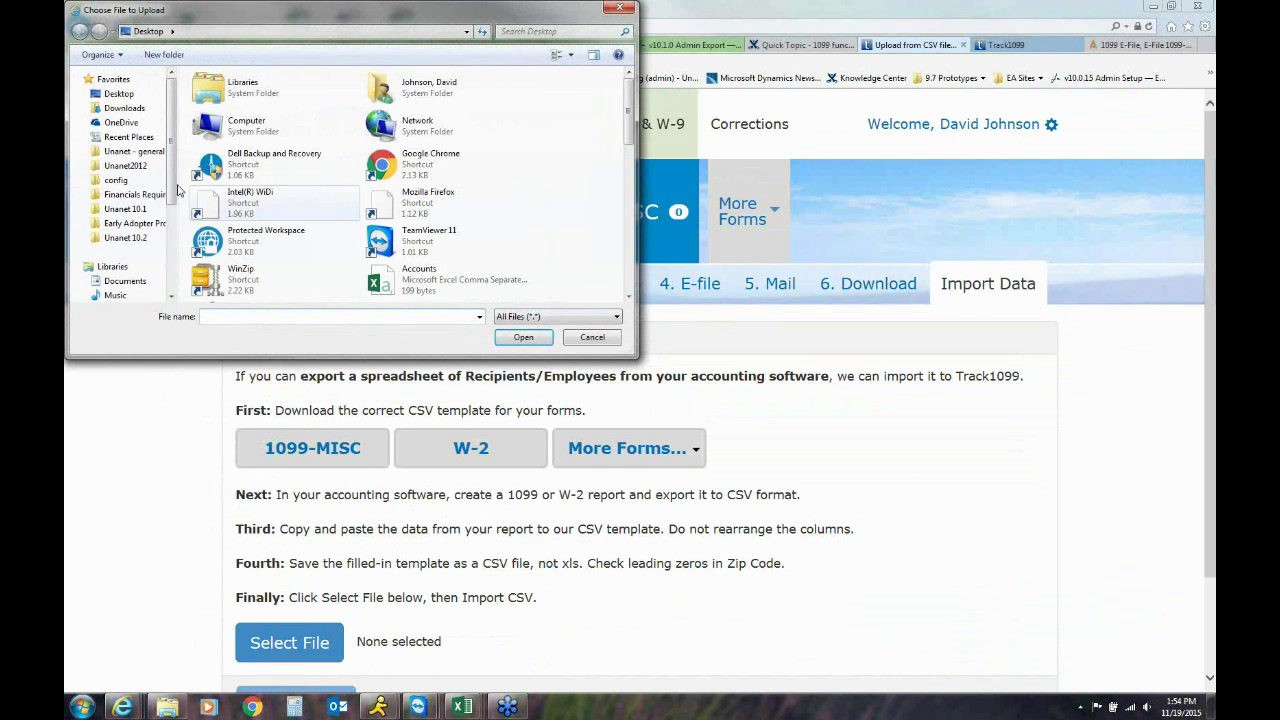
click(126, 209)
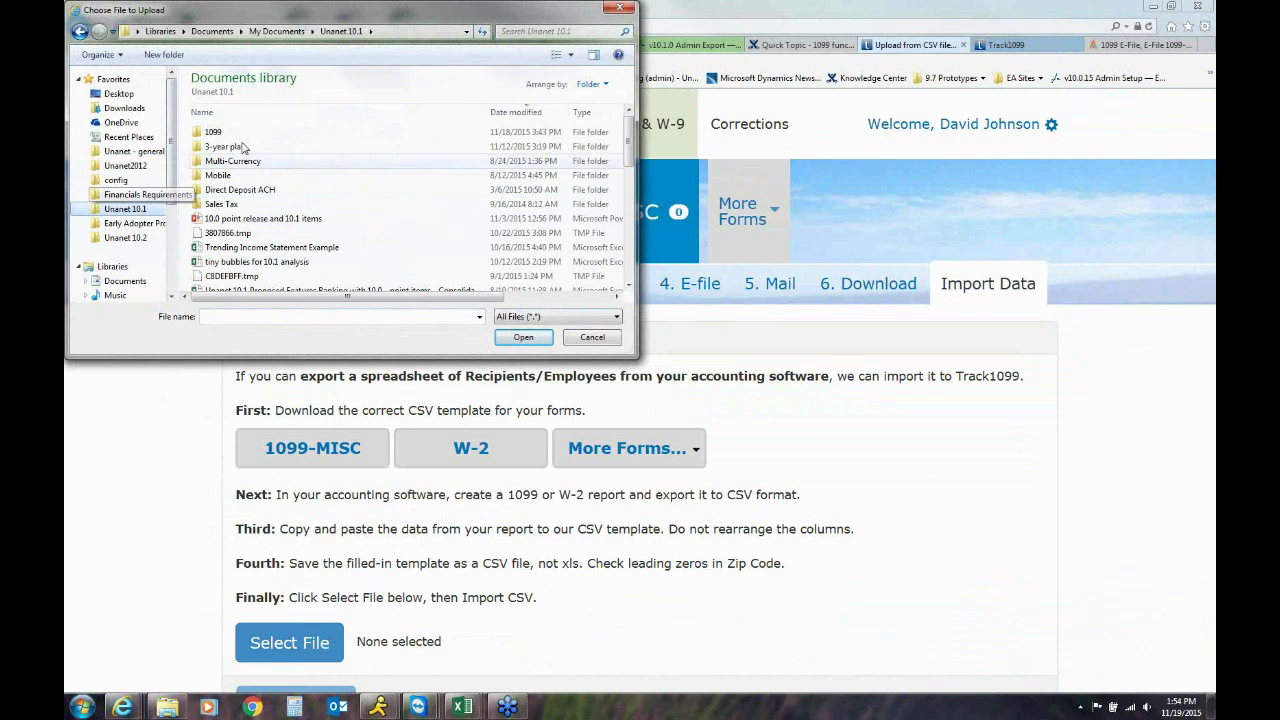
double_click(222, 134)
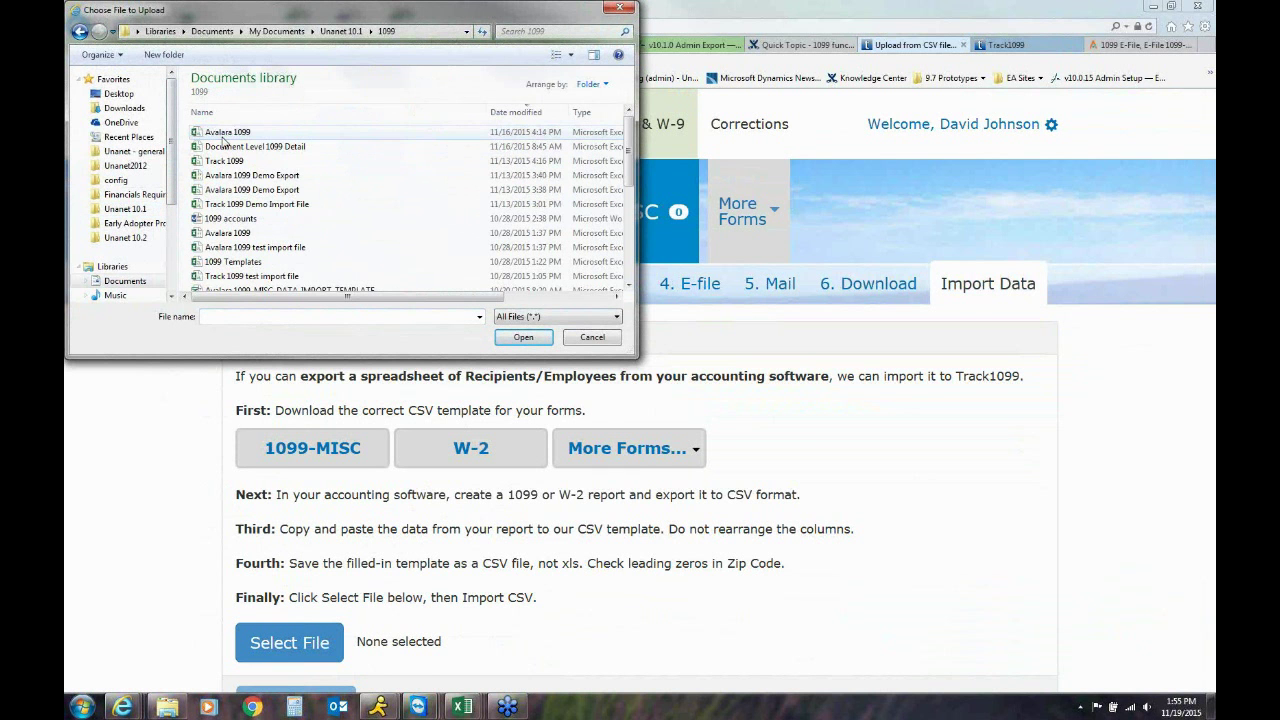
click(514, 113)
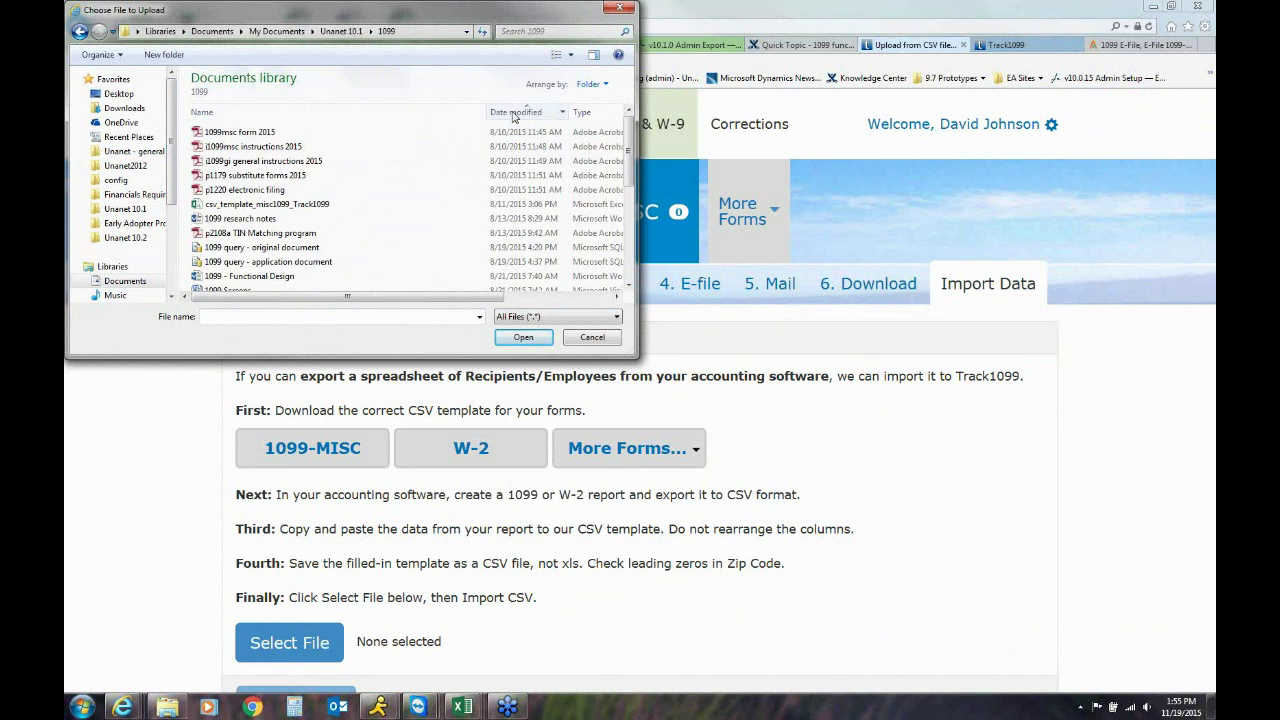
click(514, 113)
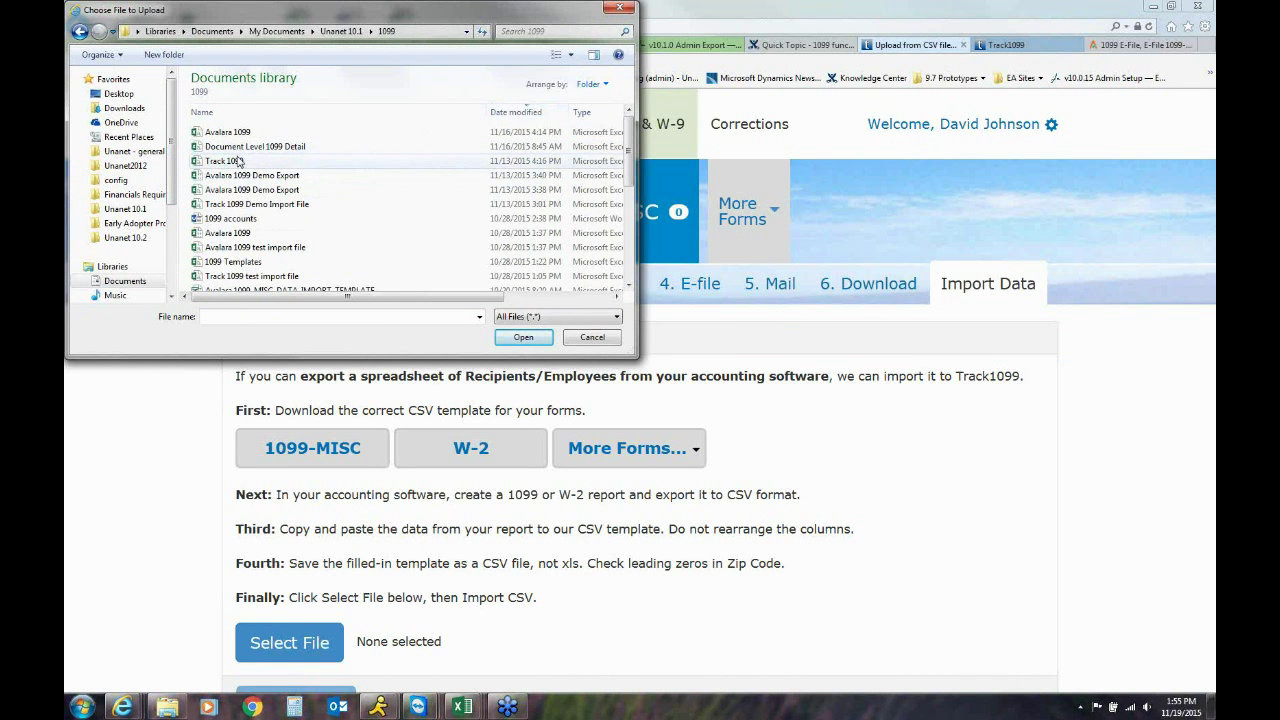
double_click(236, 204)
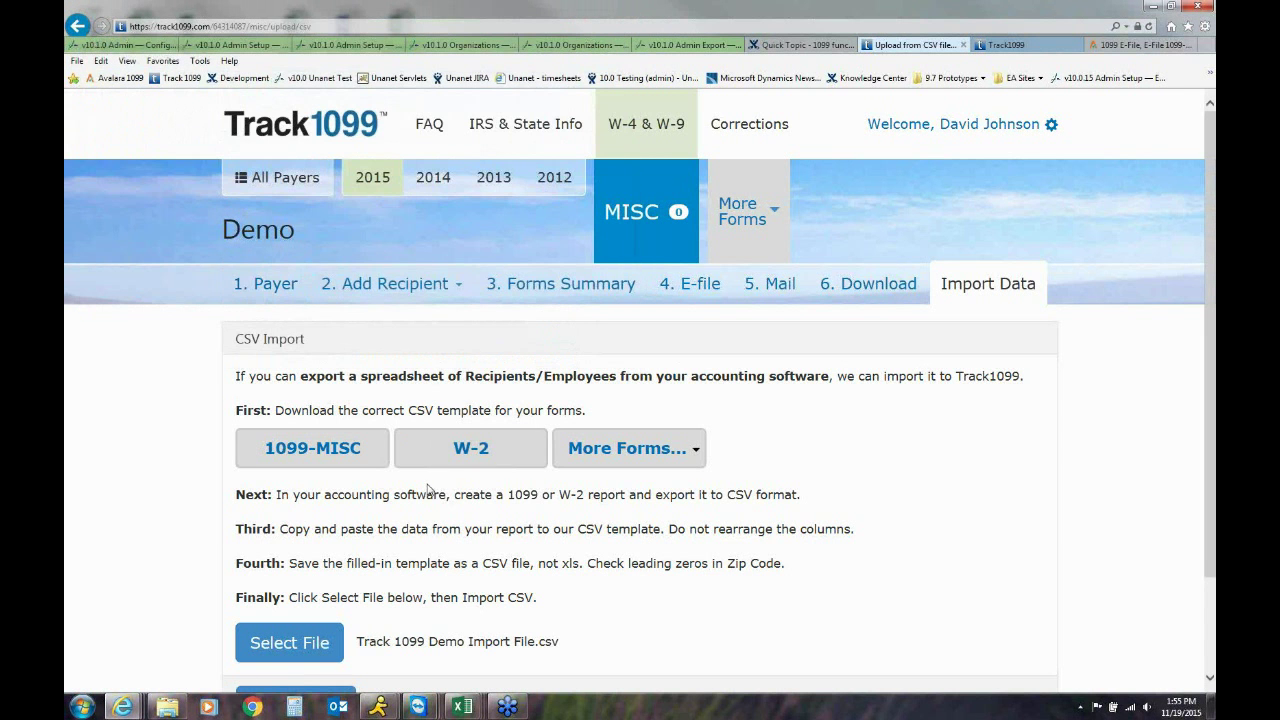
scroll(430, 485, down, 2)
Import the selected CSV, adding Yes 1099 One ($2815.15) and Yes 1099 two ($750.00, Error)
click(296, 585)
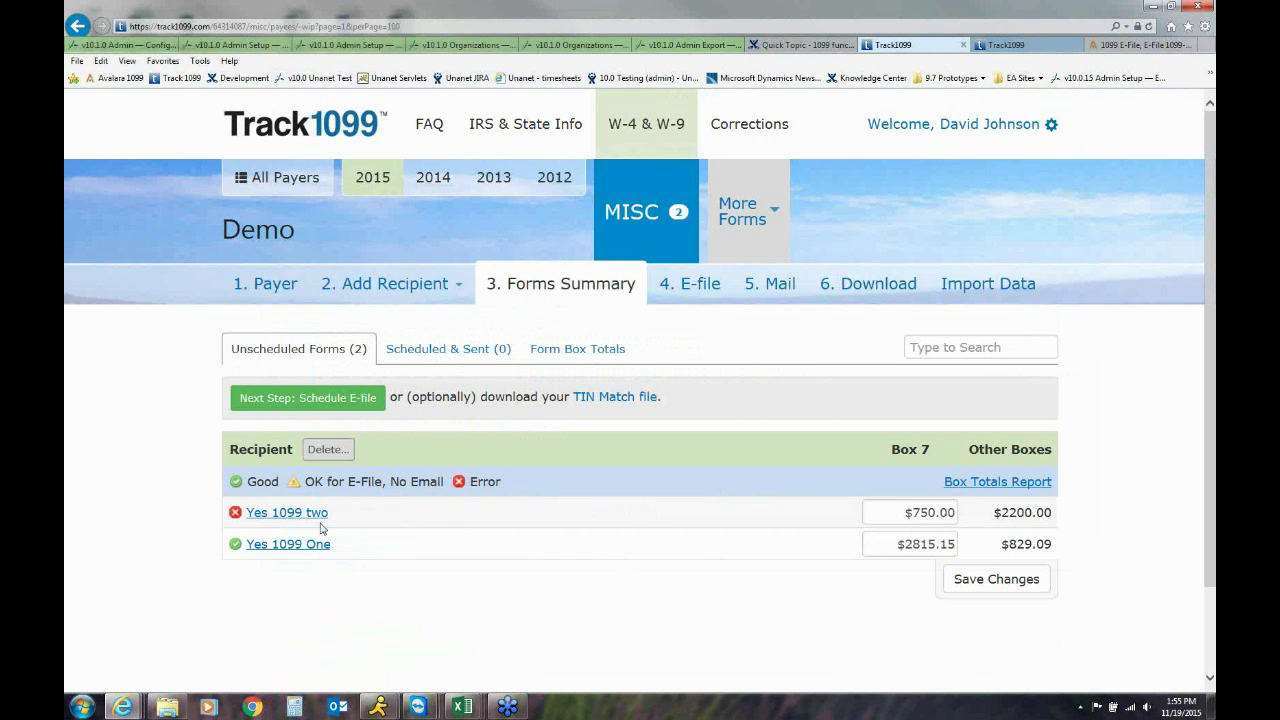
click(268, 513)
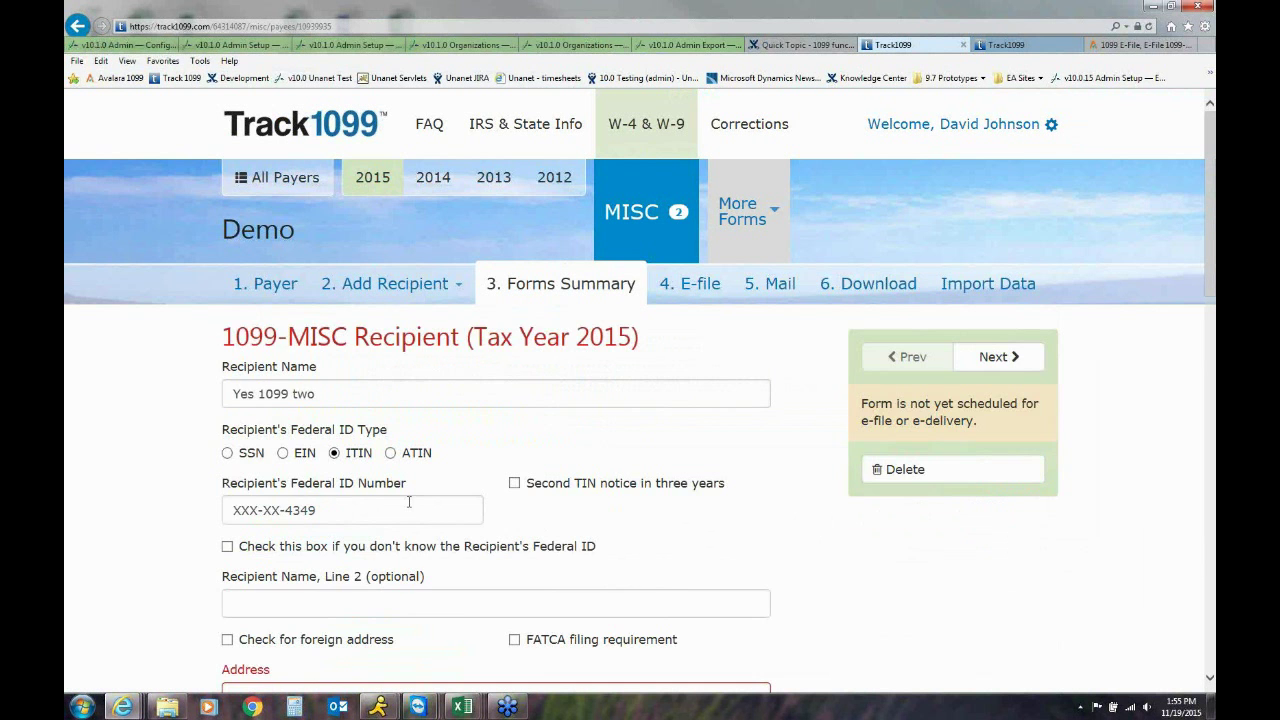
scroll(300, 530, down, 2)
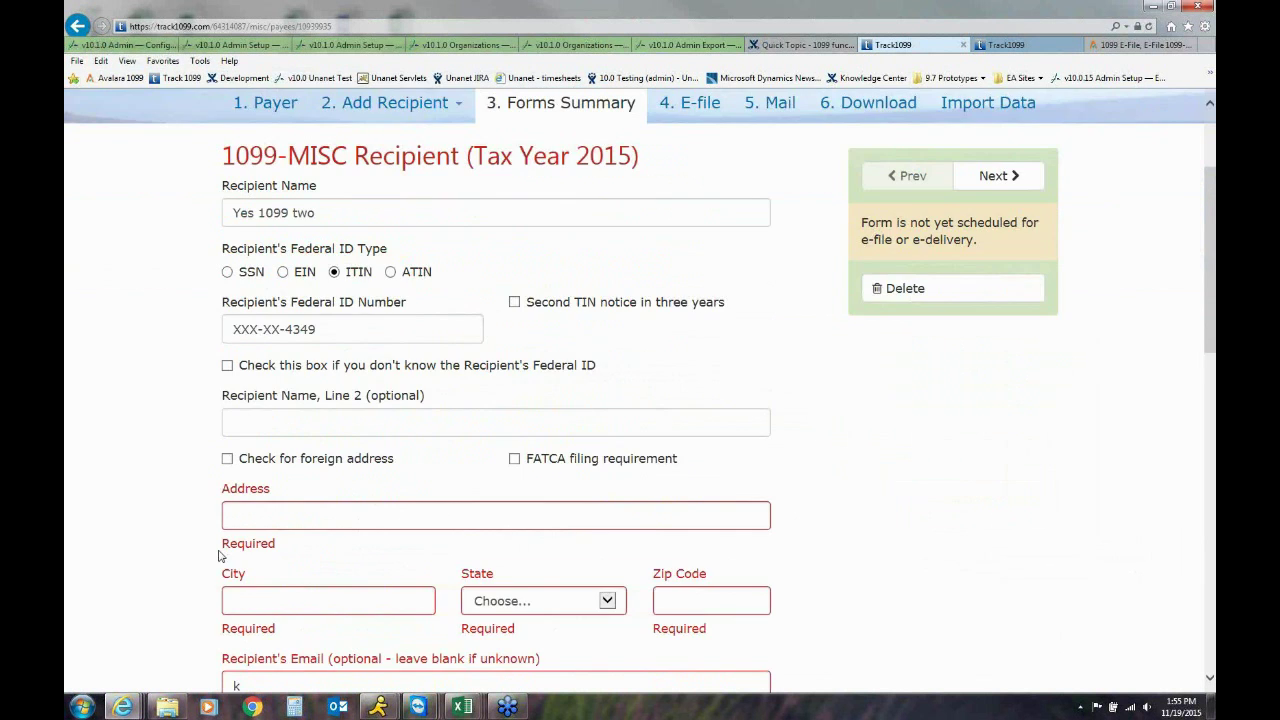
scroll(222, 555, down, 1)
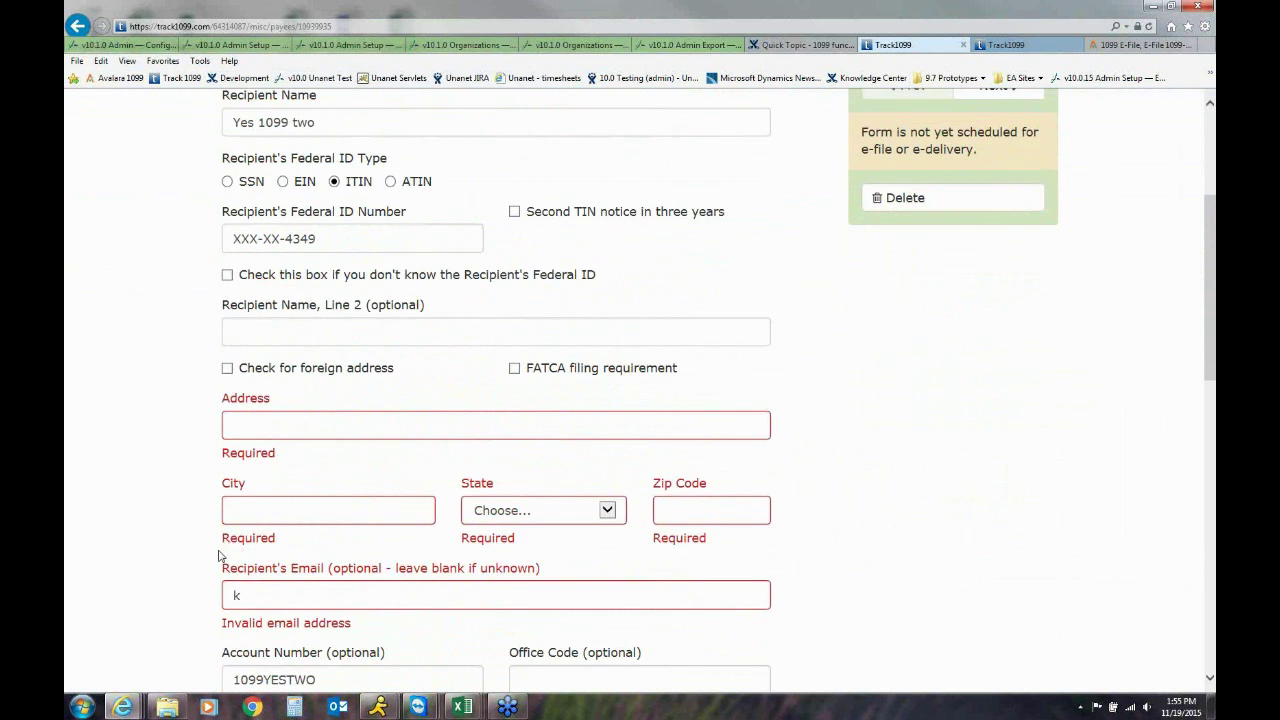
scroll(221, 556, down, 1)
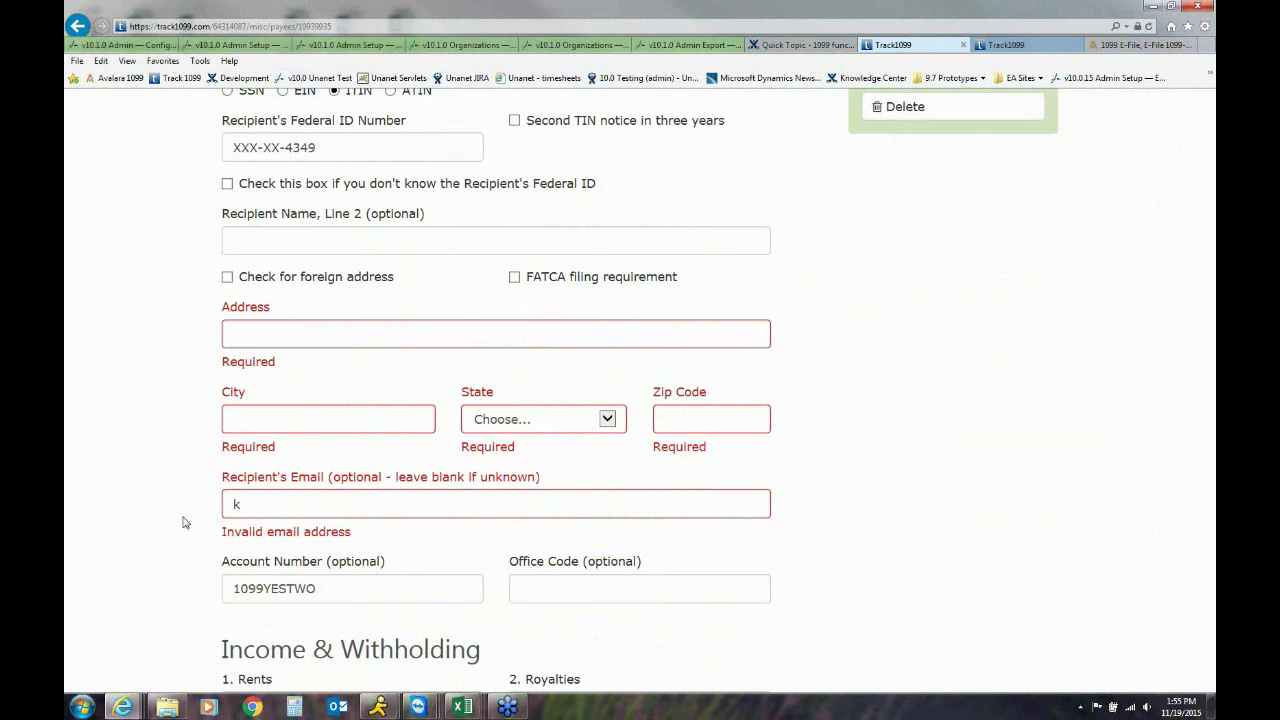
scroll(183, 522, down, 4)
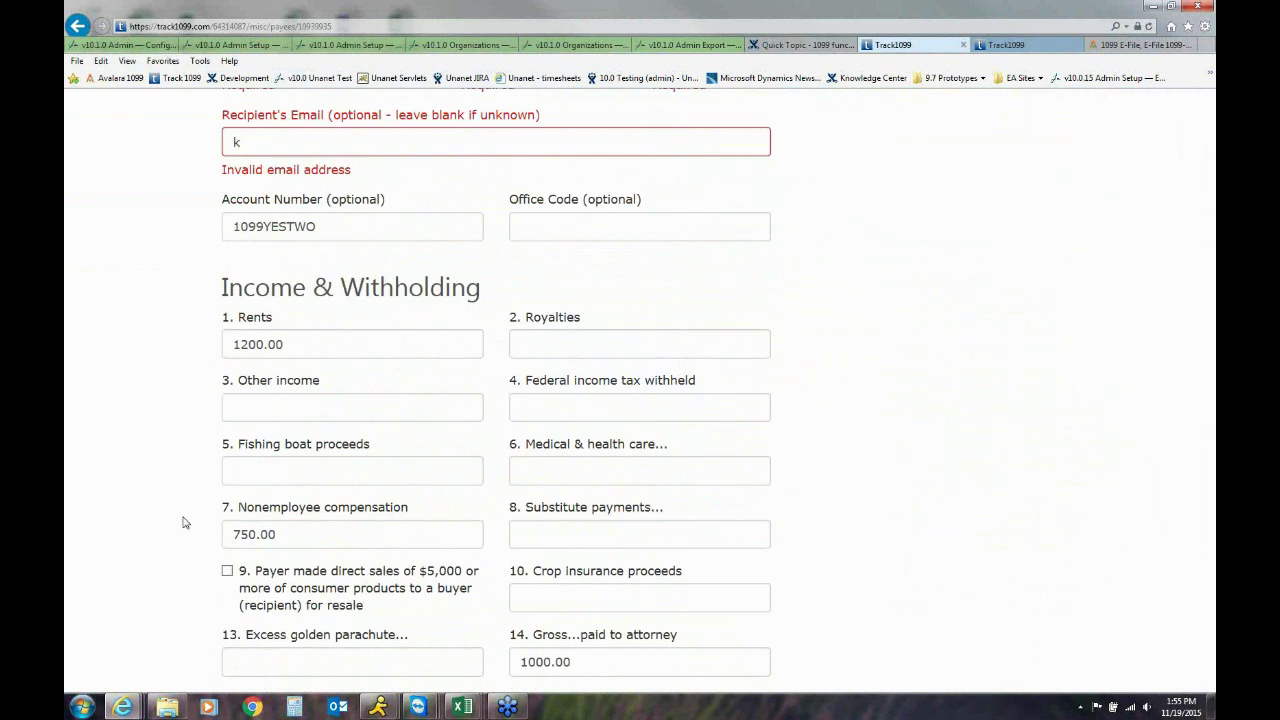
scroll(183, 522, down, 4)
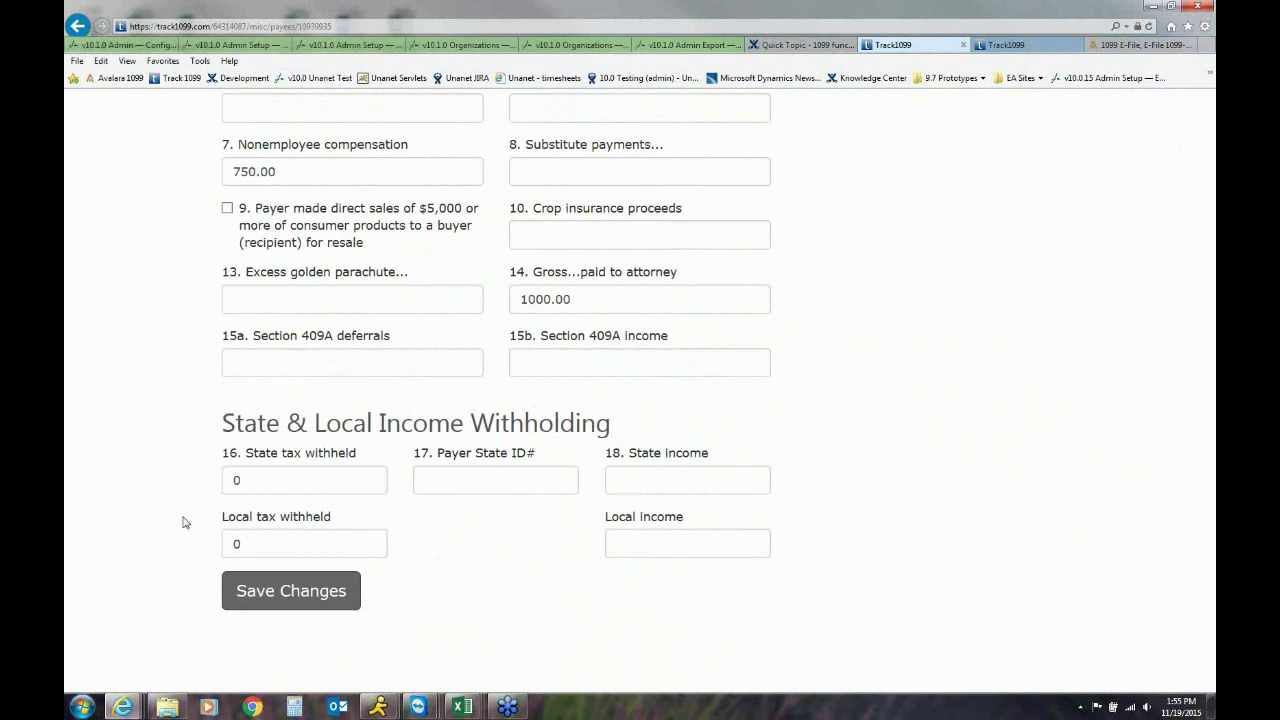
scroll(183, 522, up, 13)
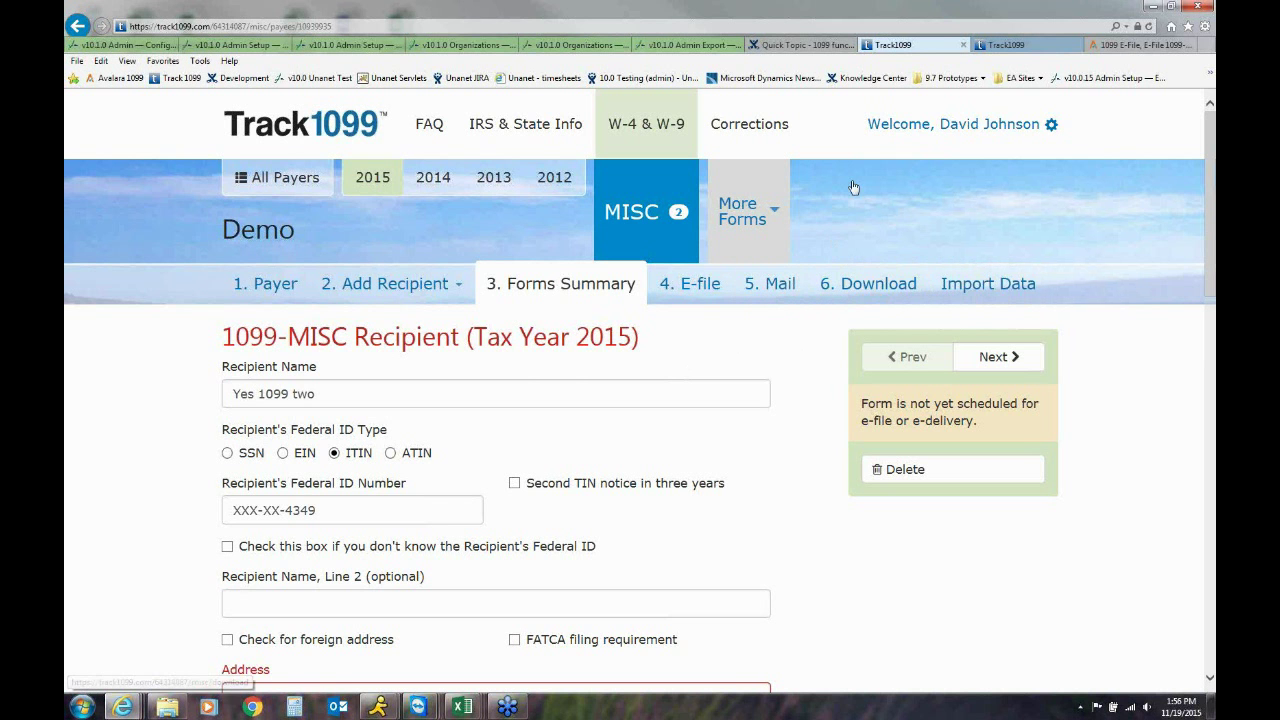
Read through Track1099's How It Works page on IRS E-file, email or mail delivery and team features
click(1006, 45)
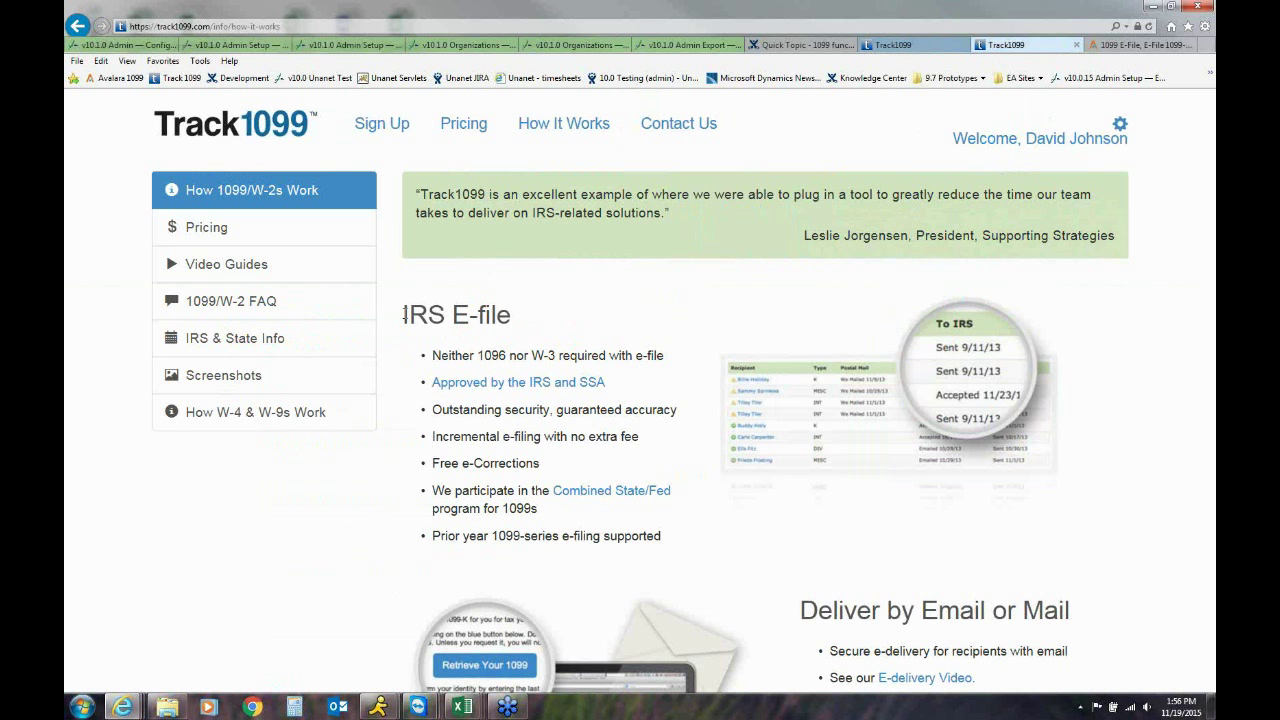
scroll(404, 316, down, 3)
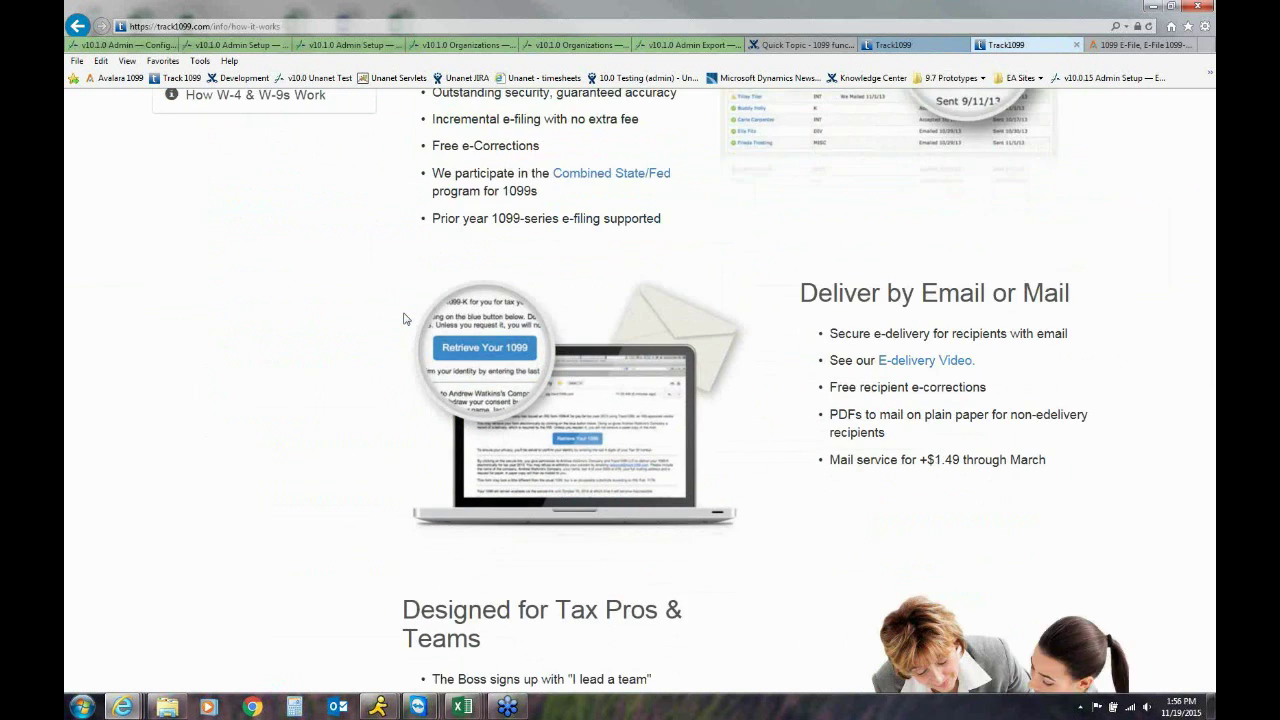
scroll(404, 318, down, 2)
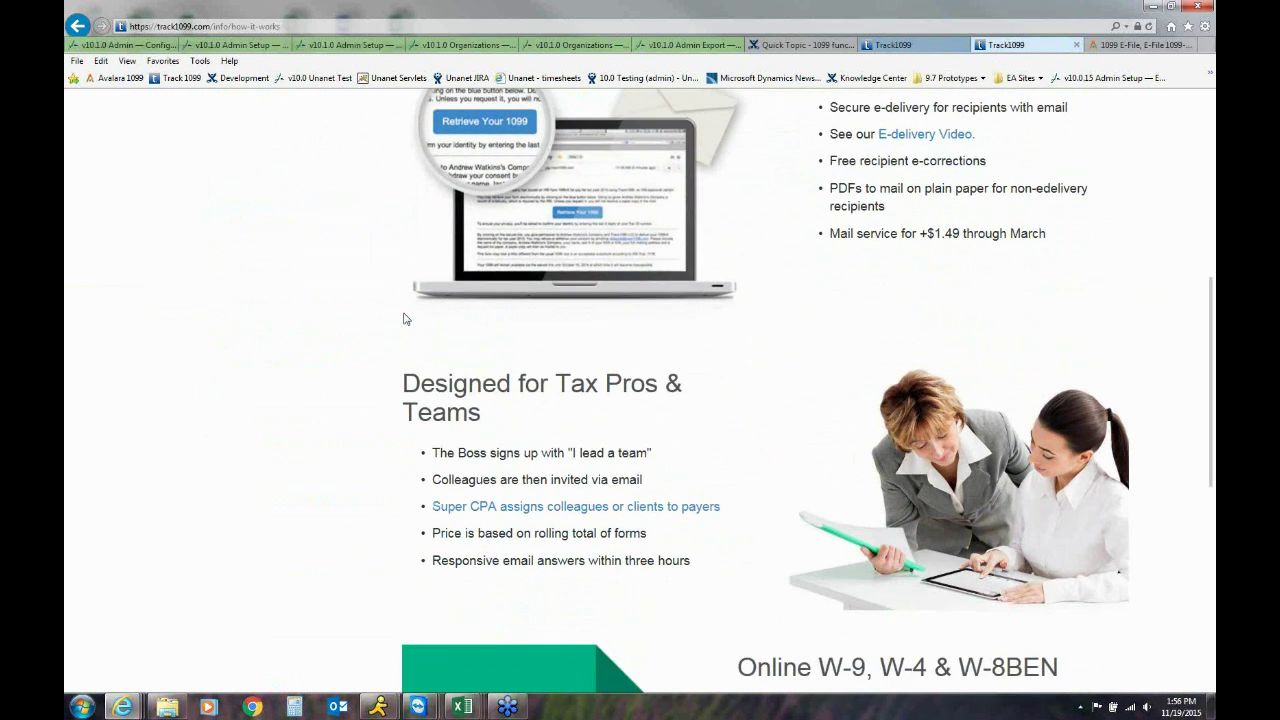
scroll(404, 318, down, 3)
scroll(404, 318, down, 1)
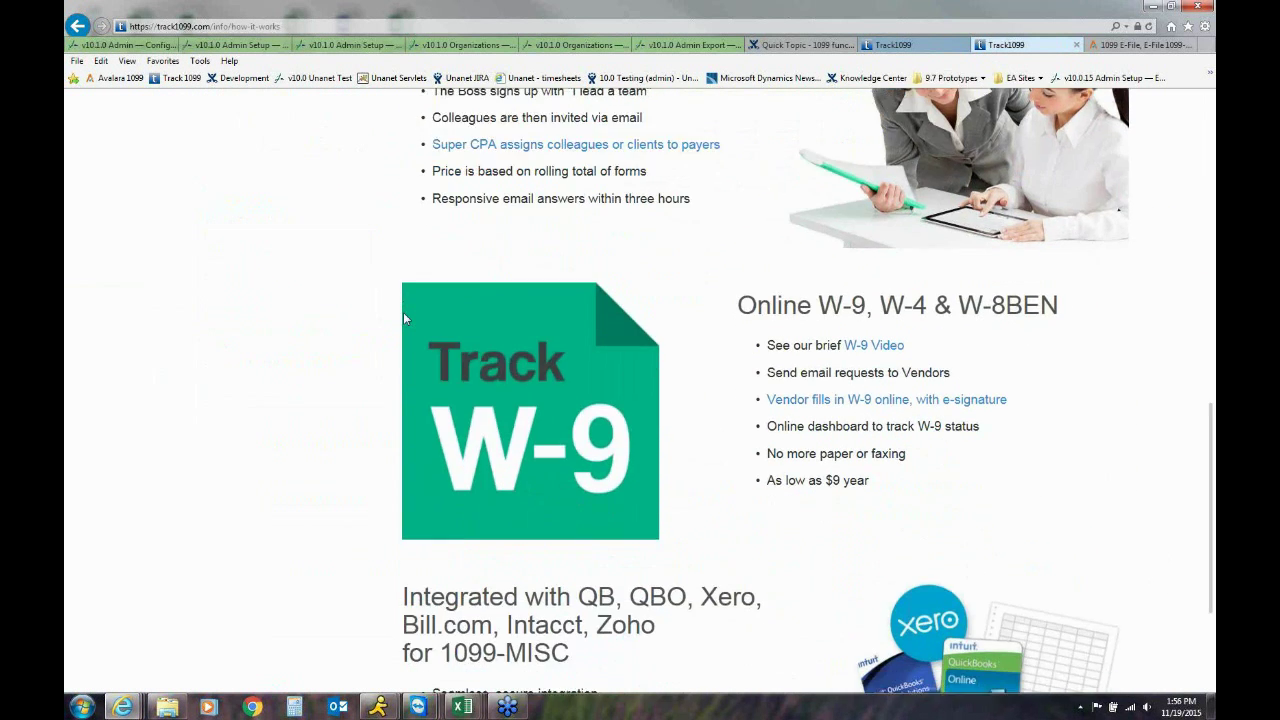
scroll(404, 318, down, 2)
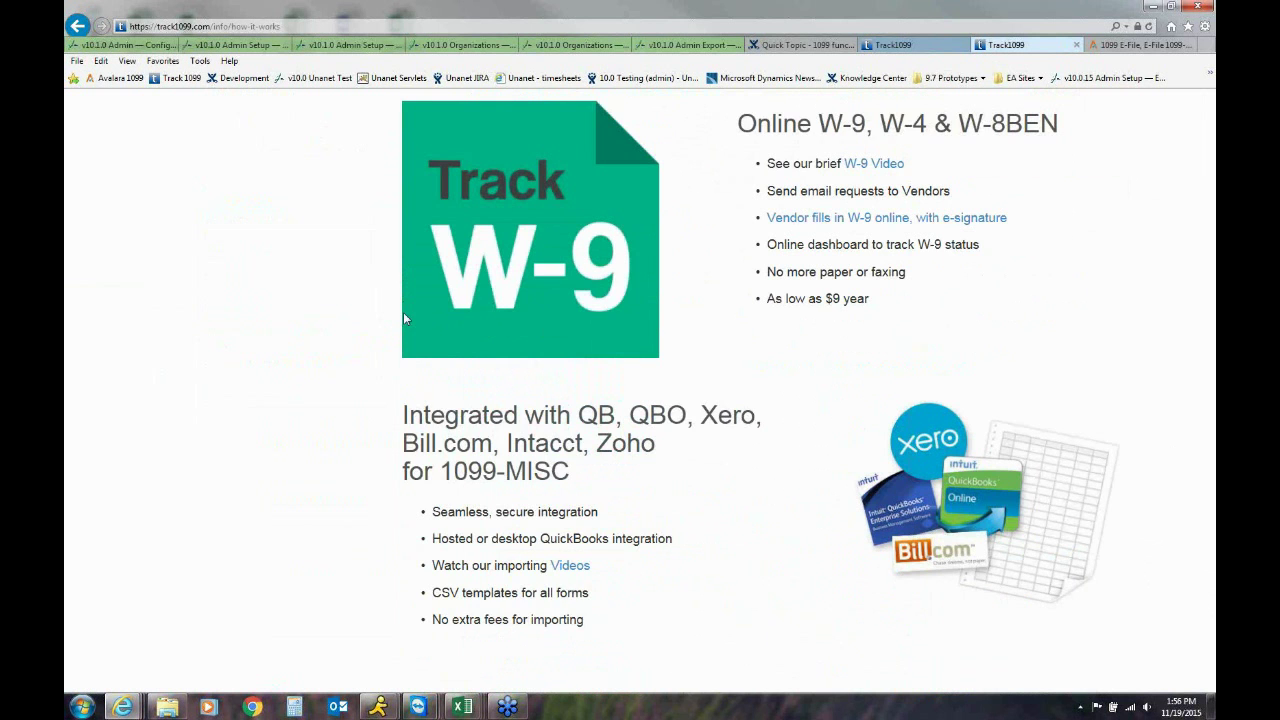
scroll(405, 318, down, 1)
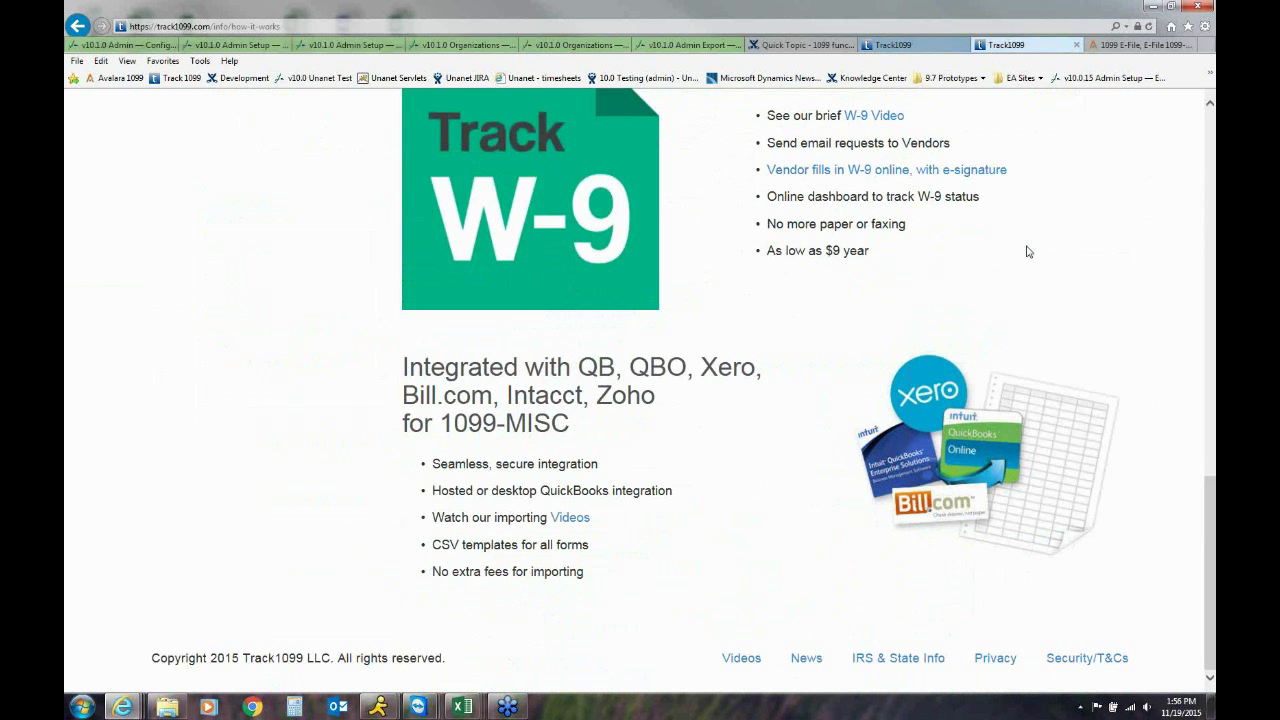
scroll(1027, 252, up, 6)
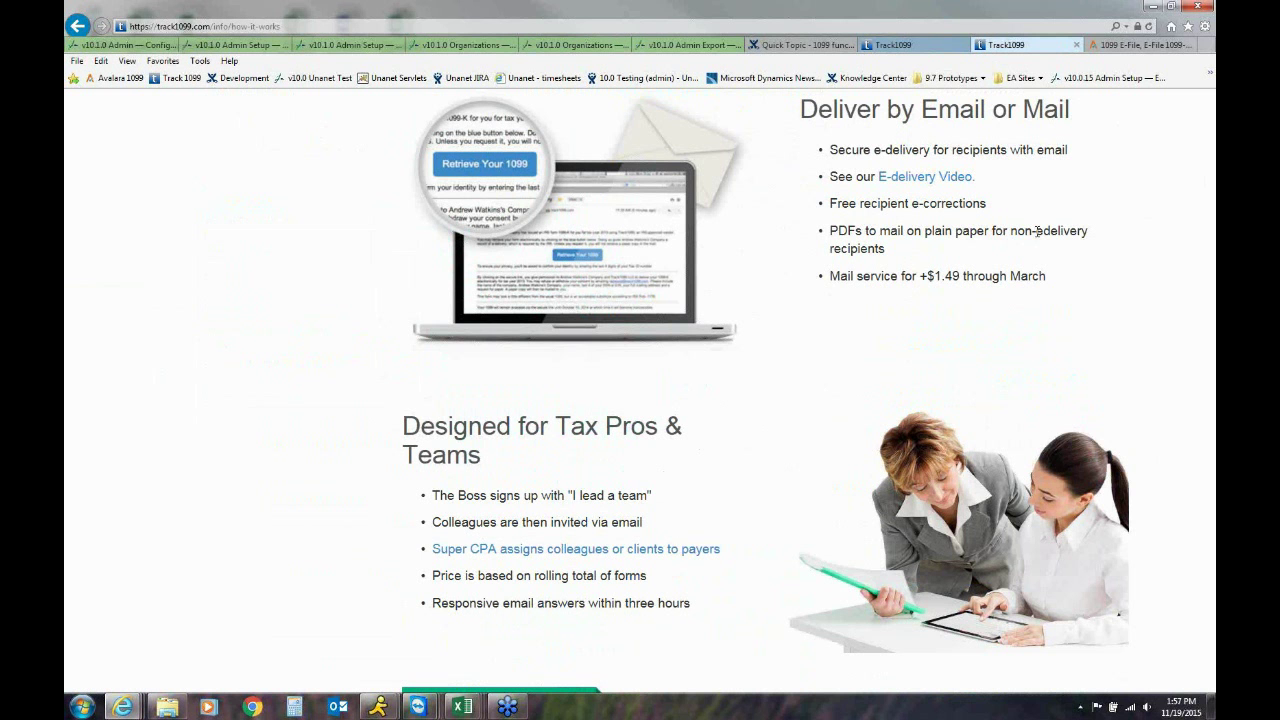
scroll(1037, 231, up, 4)
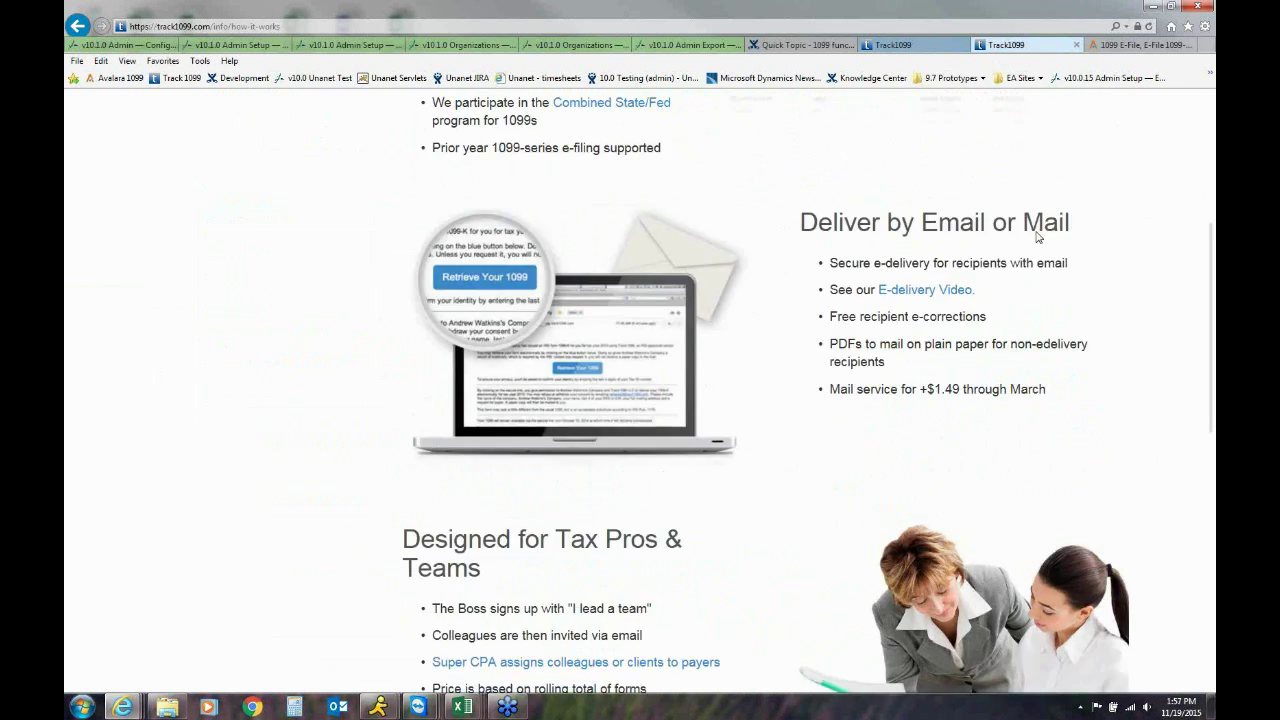
scroll(1037, 236, up, 2)
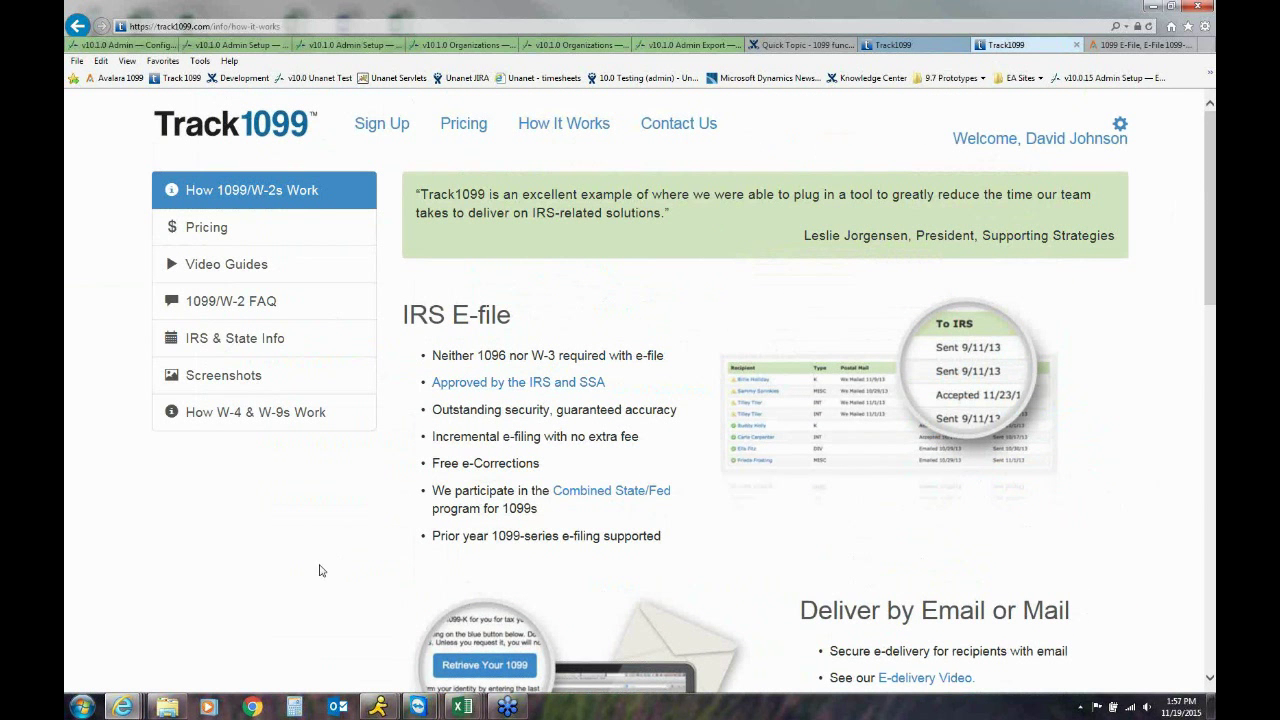
Scroll the Avalara 1099 homepage from Integration & Import, Form W9 and Scheduled e-File to Get Started for Free
click(1128, 50)
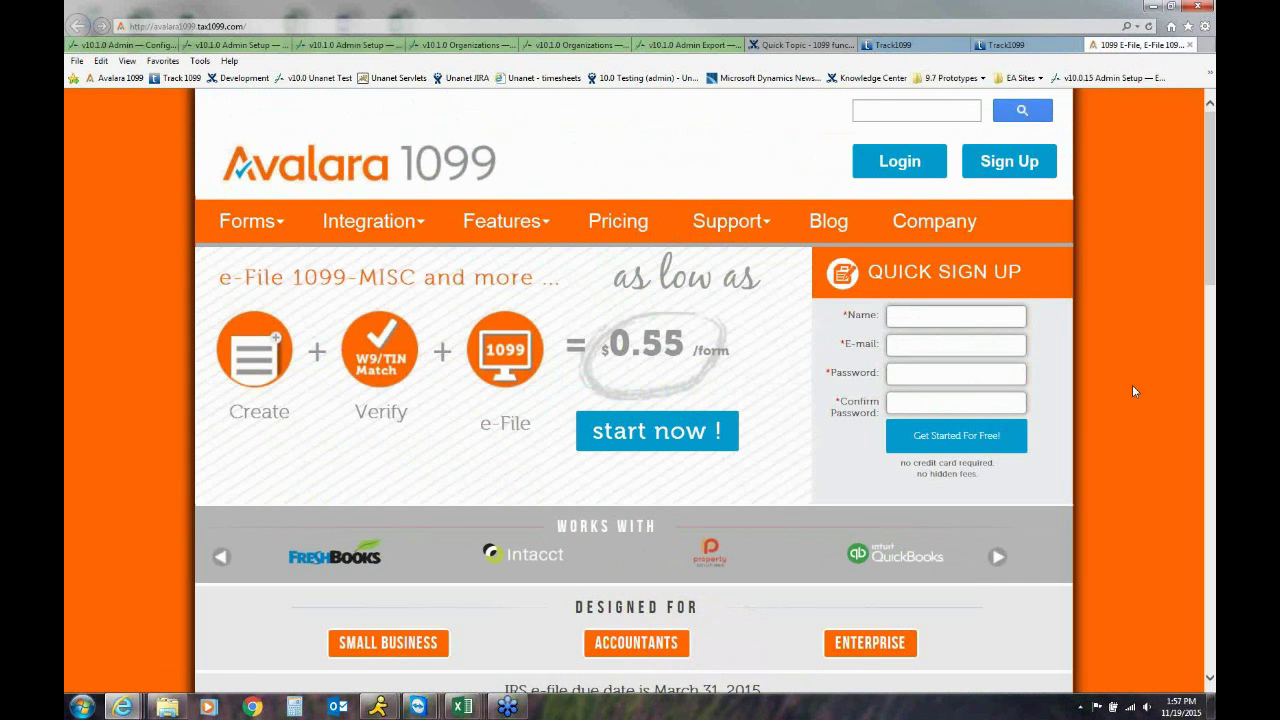
scroll(1133, 391, down, 1)
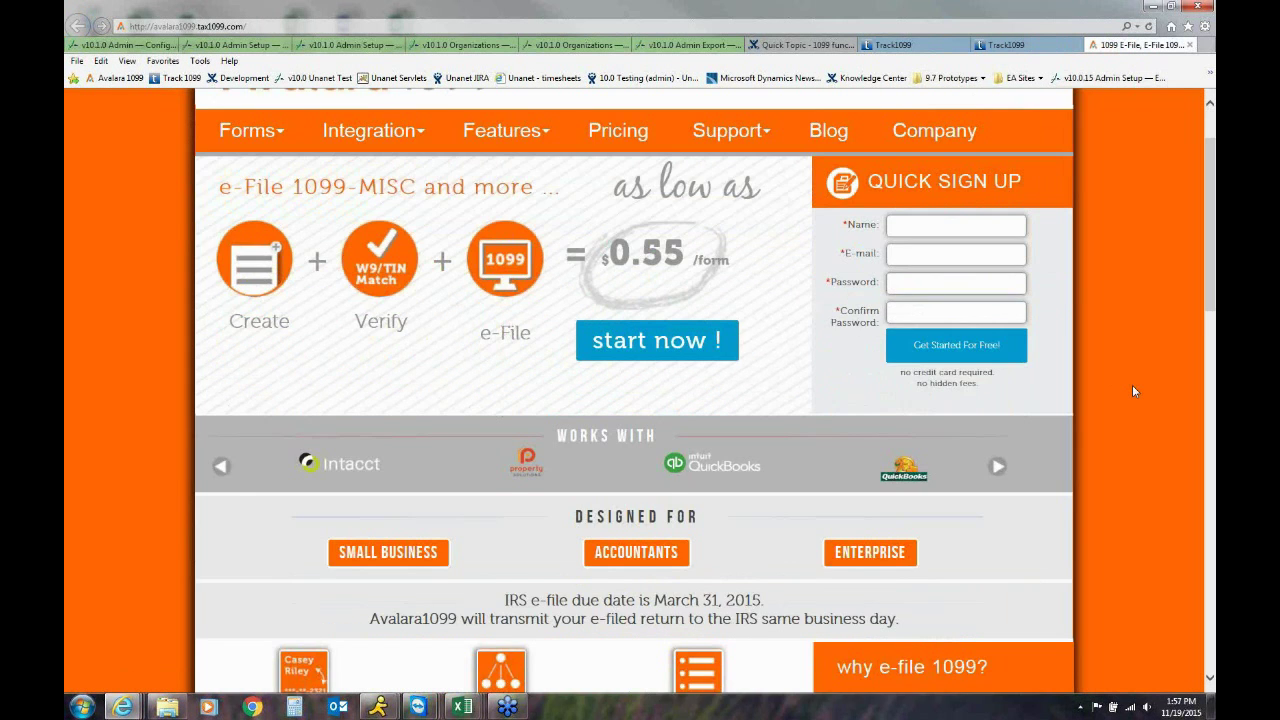
scroll(1133, 391, down, 2)
scroll(1133, 391, down, 1)
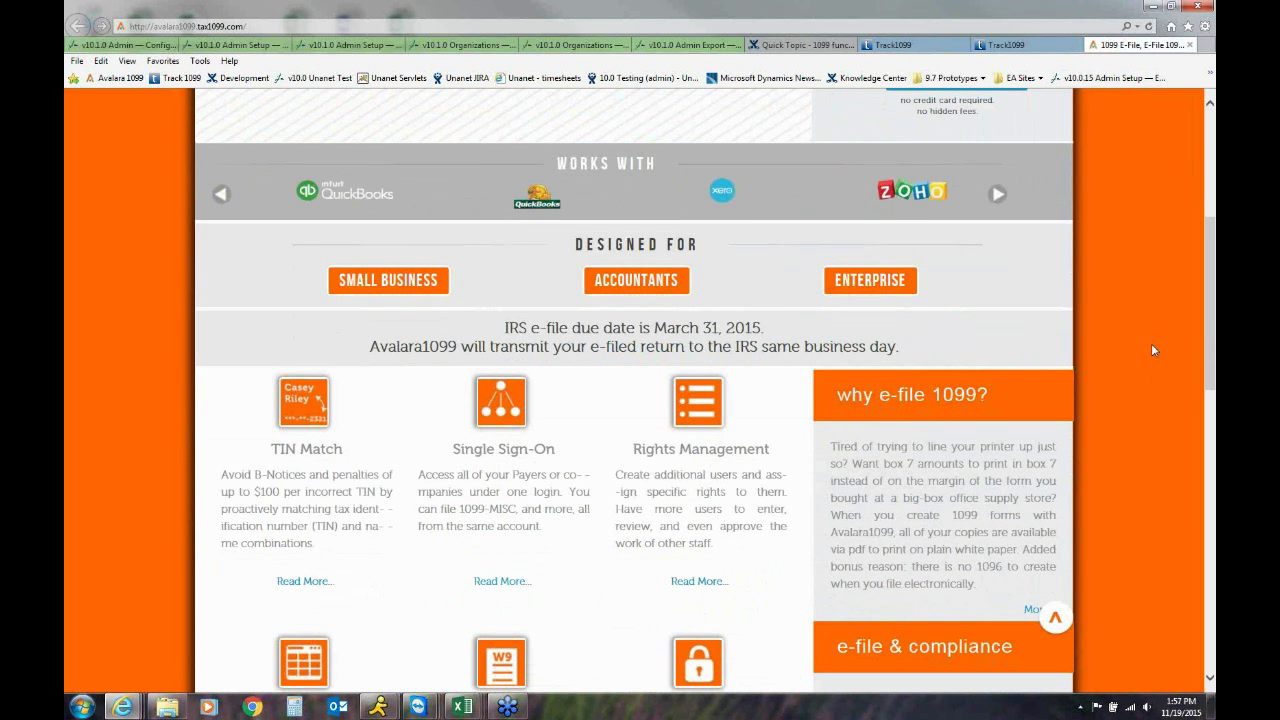
scroll(1151, 345, down, 2)
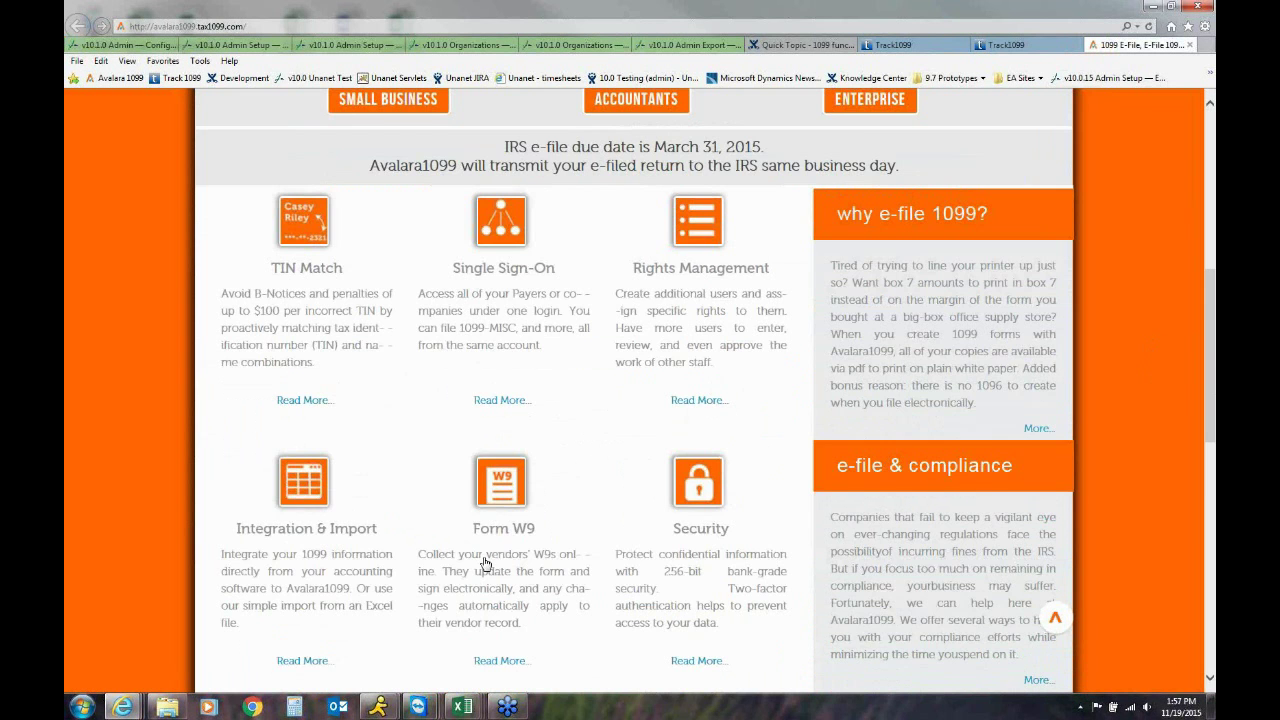
scroll(484, 563, down, 3)
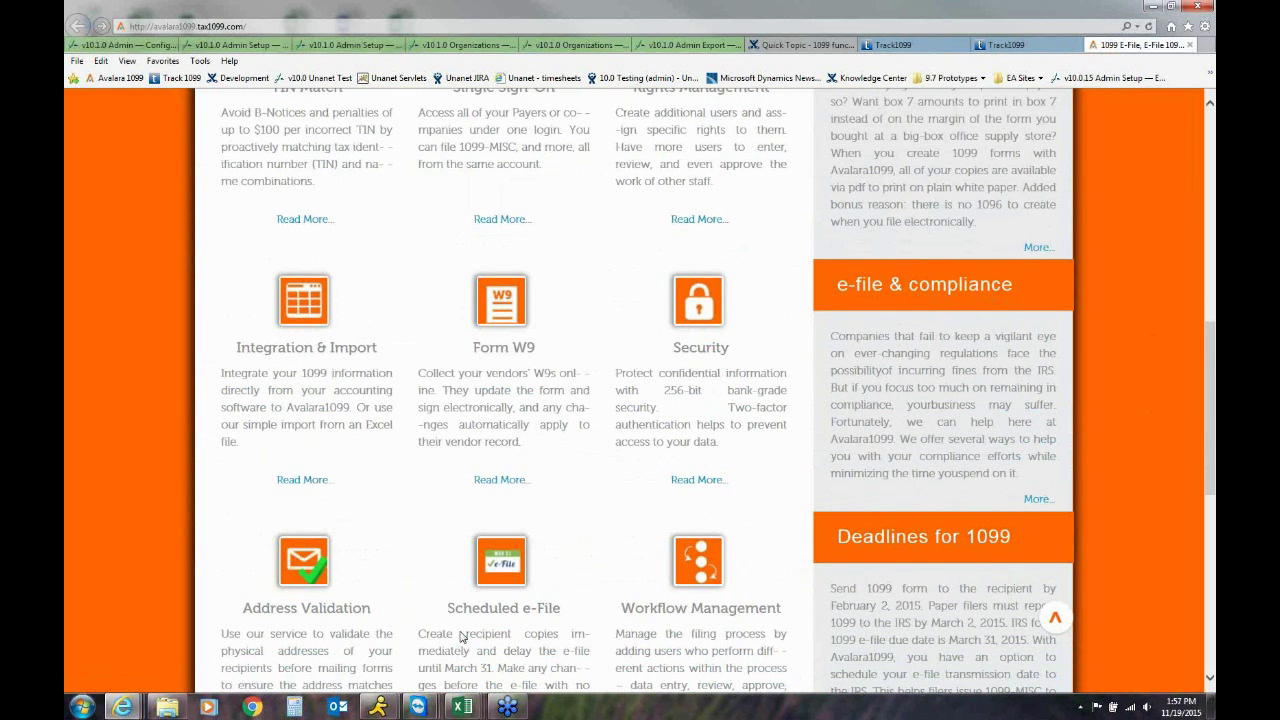
scroll(462, 636, down, 2)
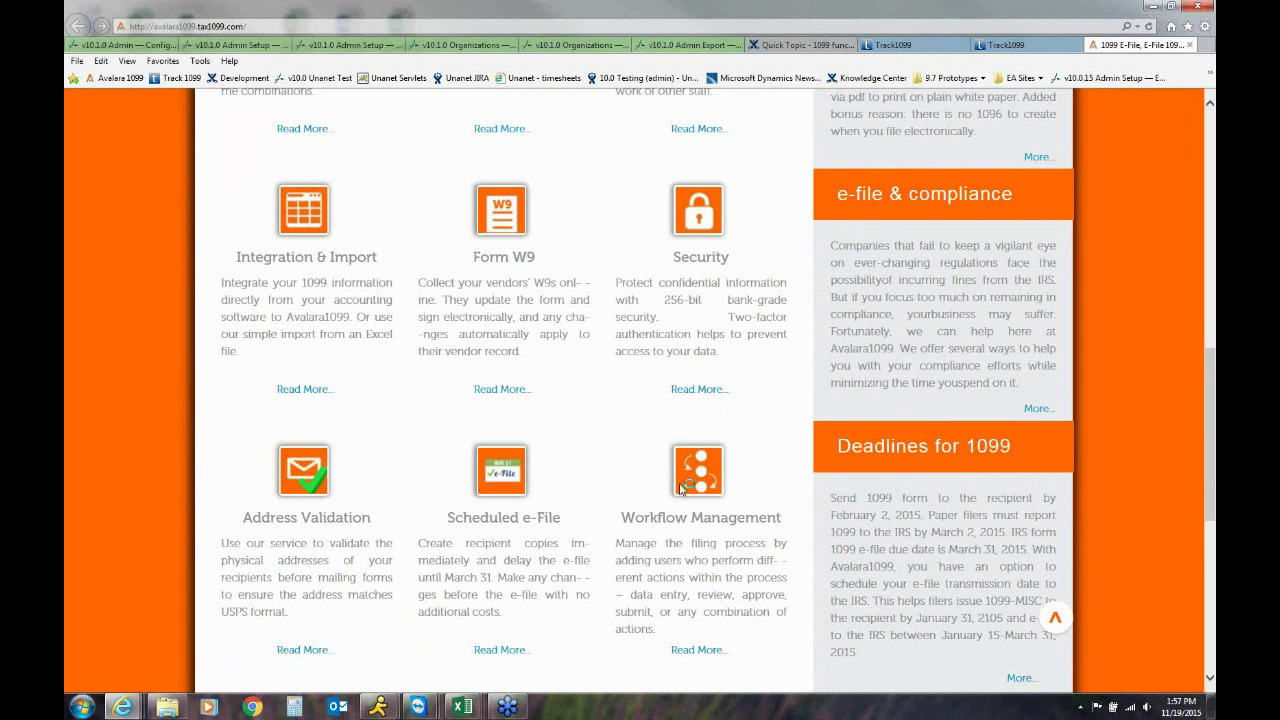
scroll(680, 485, down, 2)
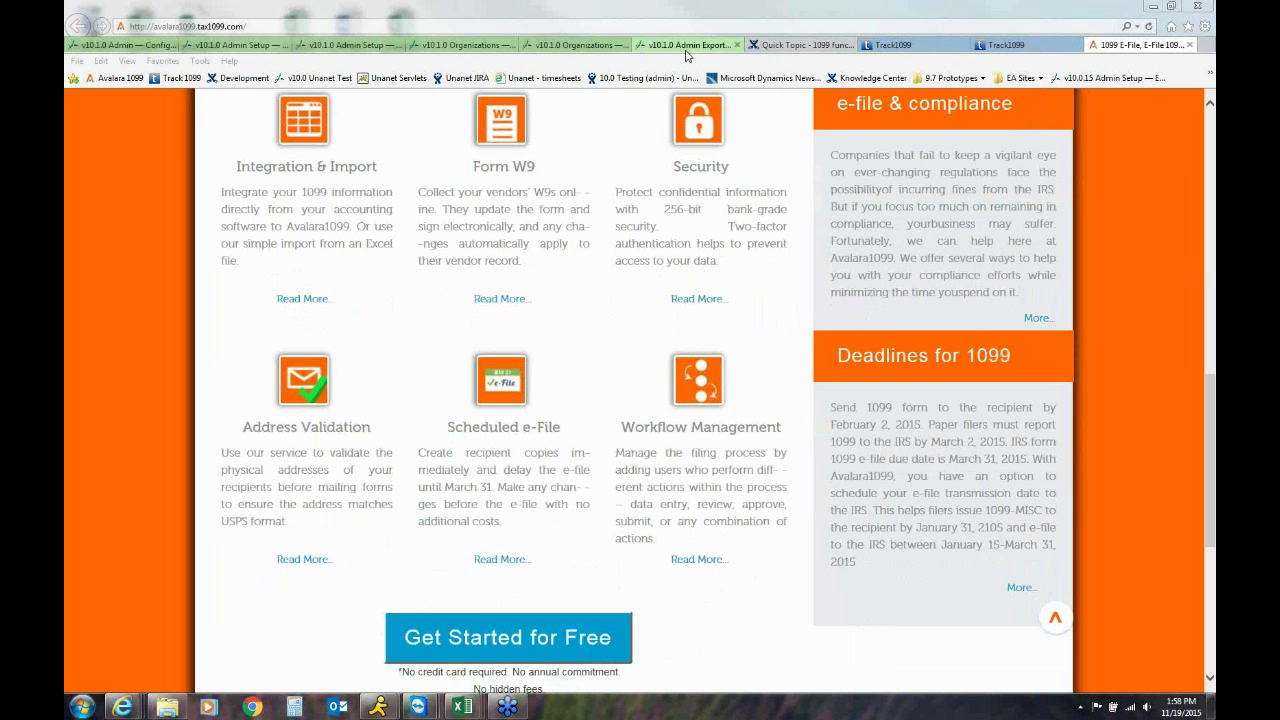
In Unanet, go to Financials > Accounts Payable > Vendor Payments
click(566, 45)
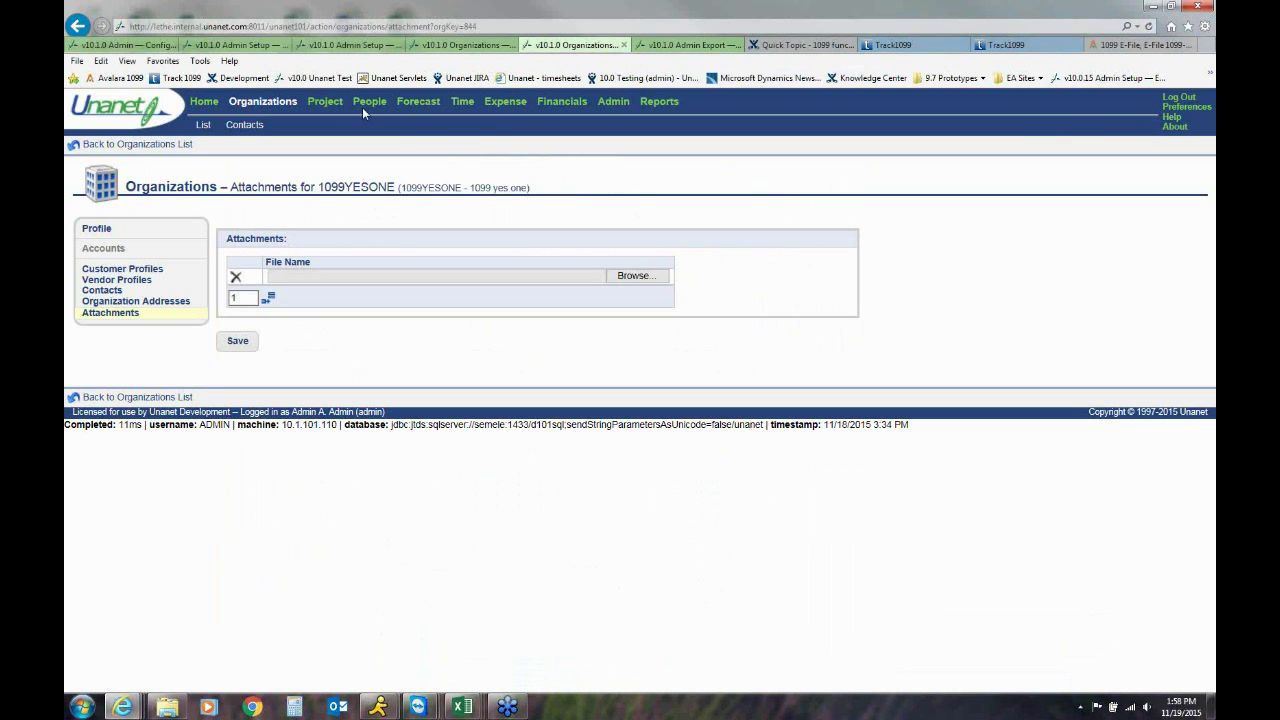
click(567, 105)
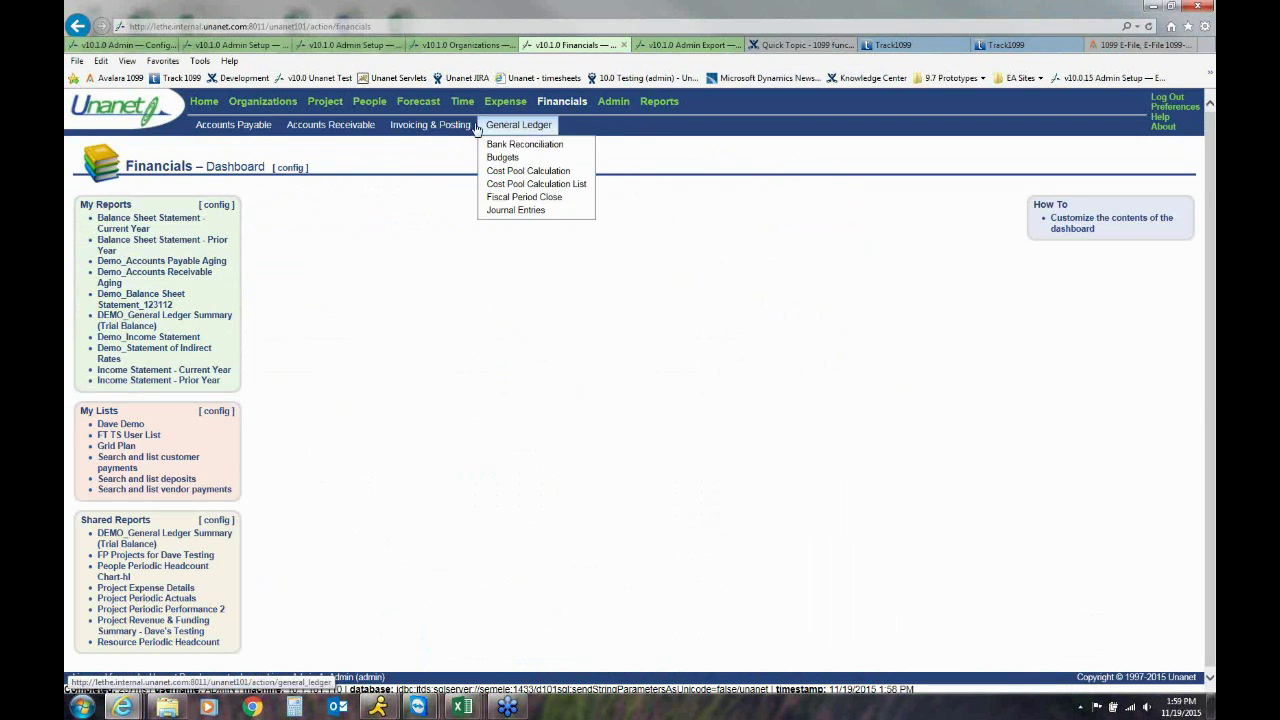
mouse_move(248, 126)
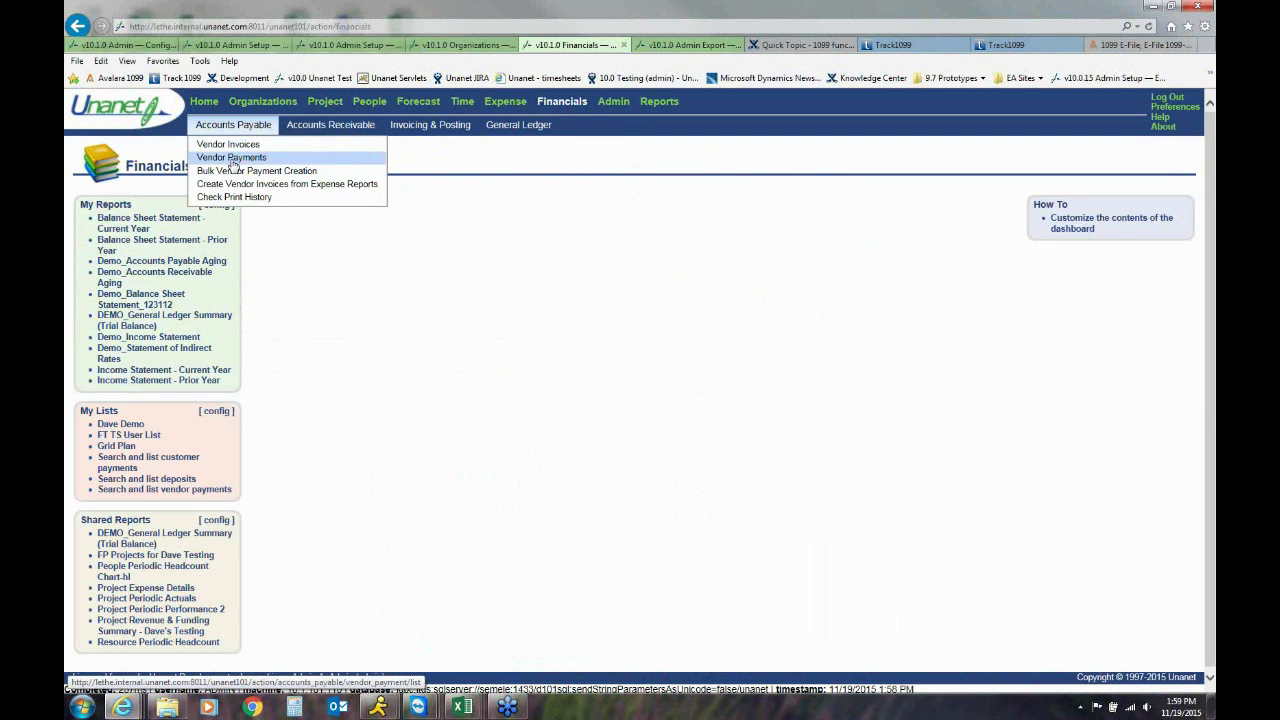
click(232, 160)
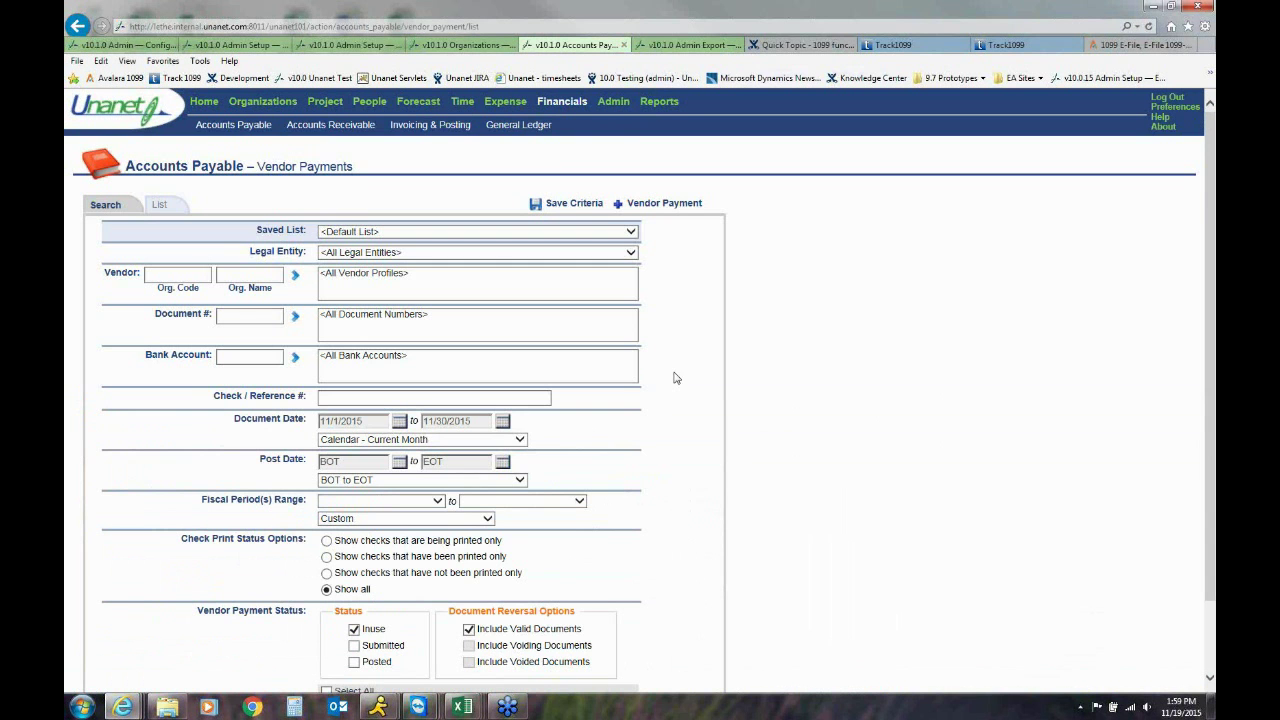
Open the Create Vendor Payment form via the '+ Vendor Payment' link
click(640, 204)
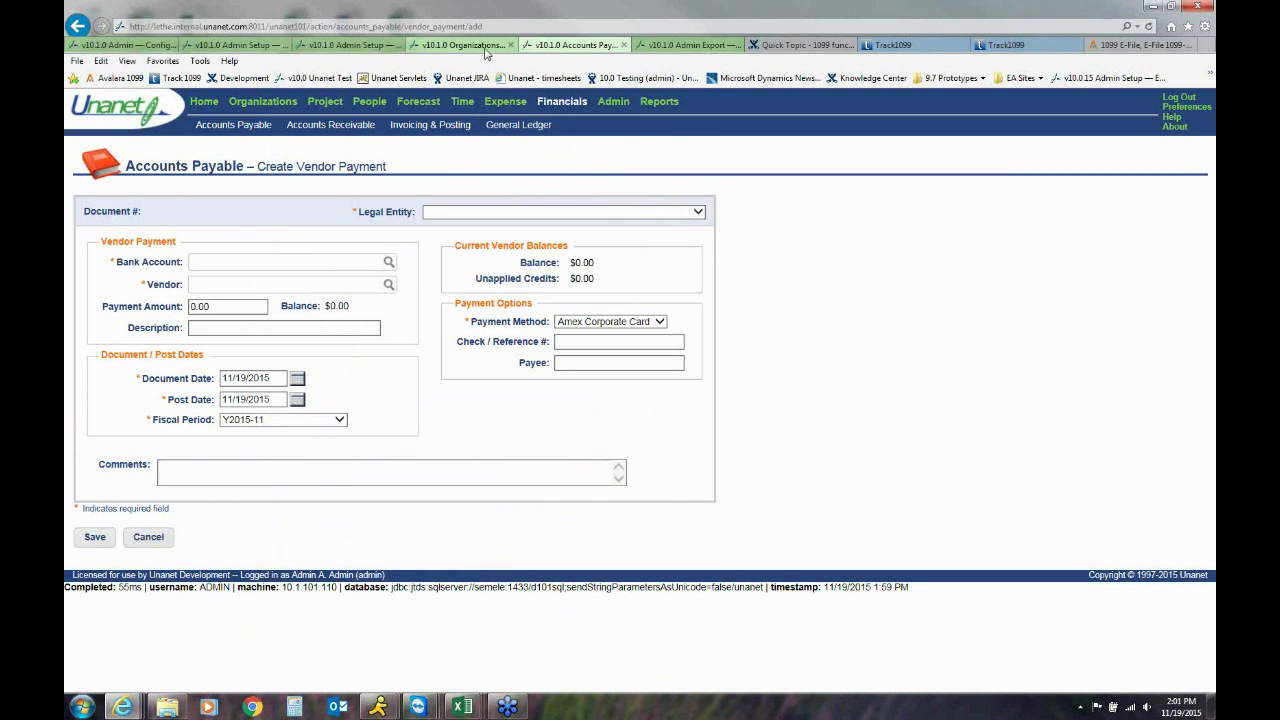
Run the Track 1099 export template again with DEMO as the Legal Entity
click(683, 48)
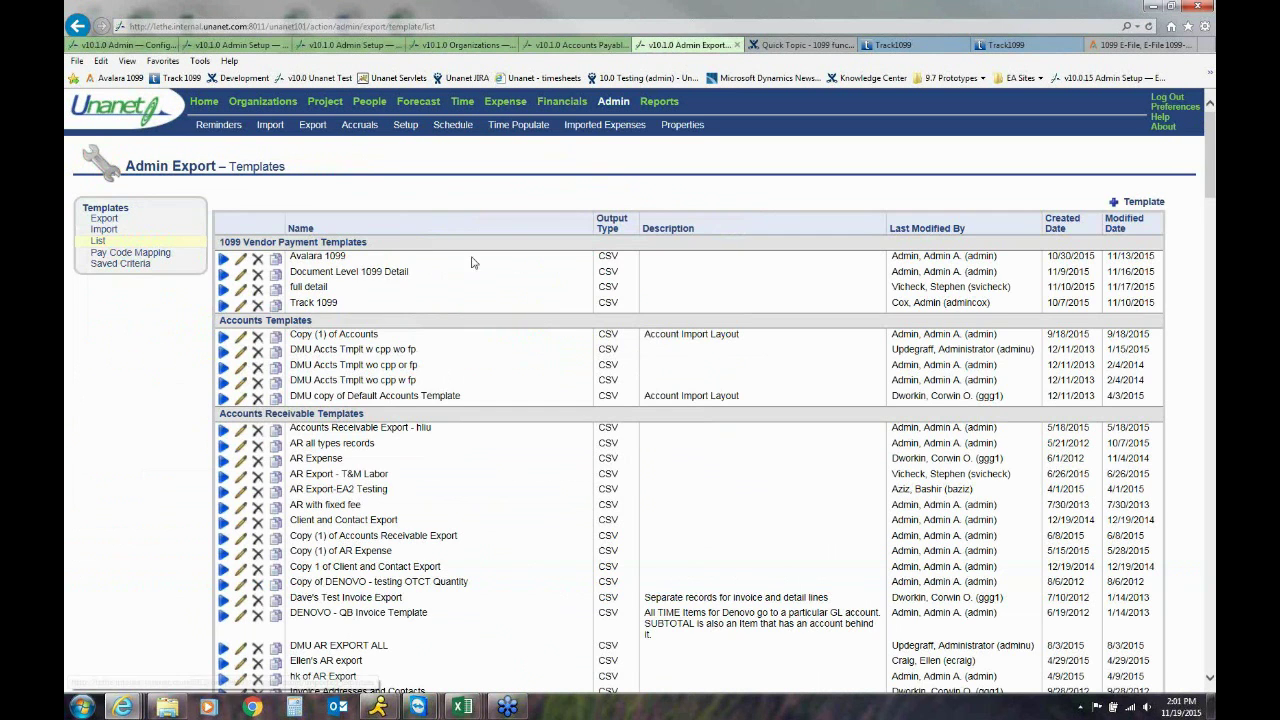
click(223, 304)
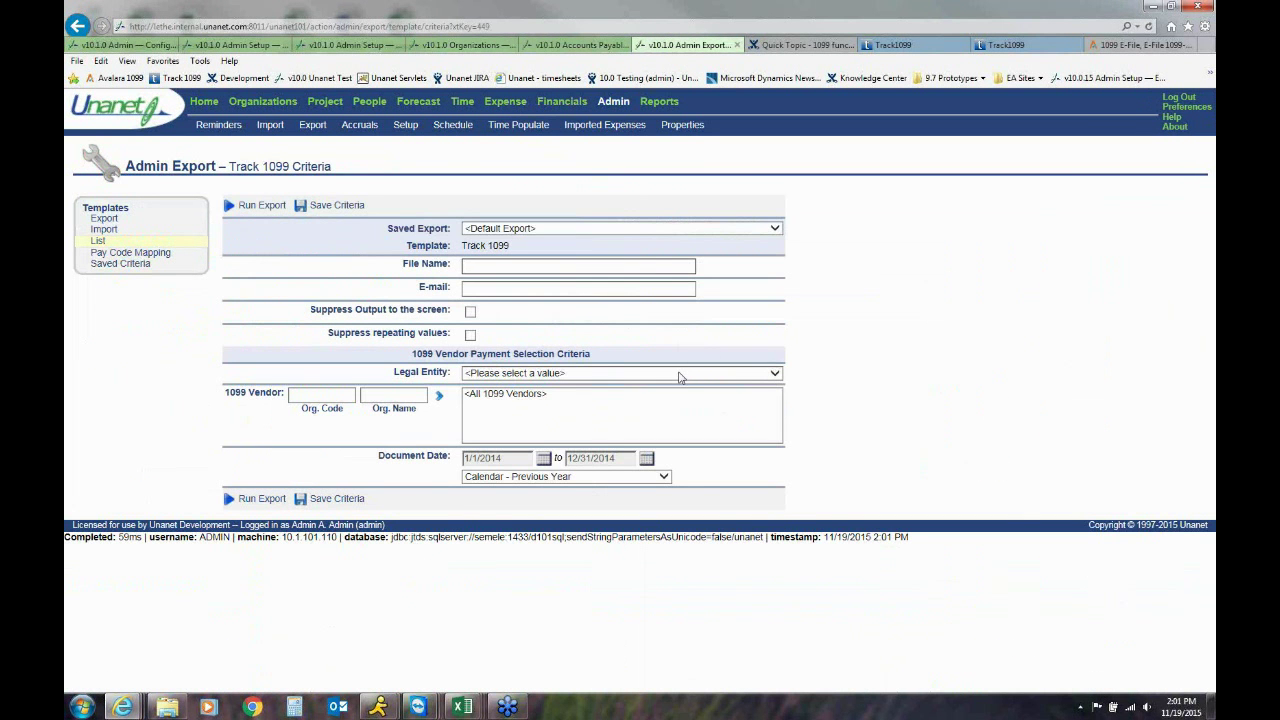
click(681, 373)
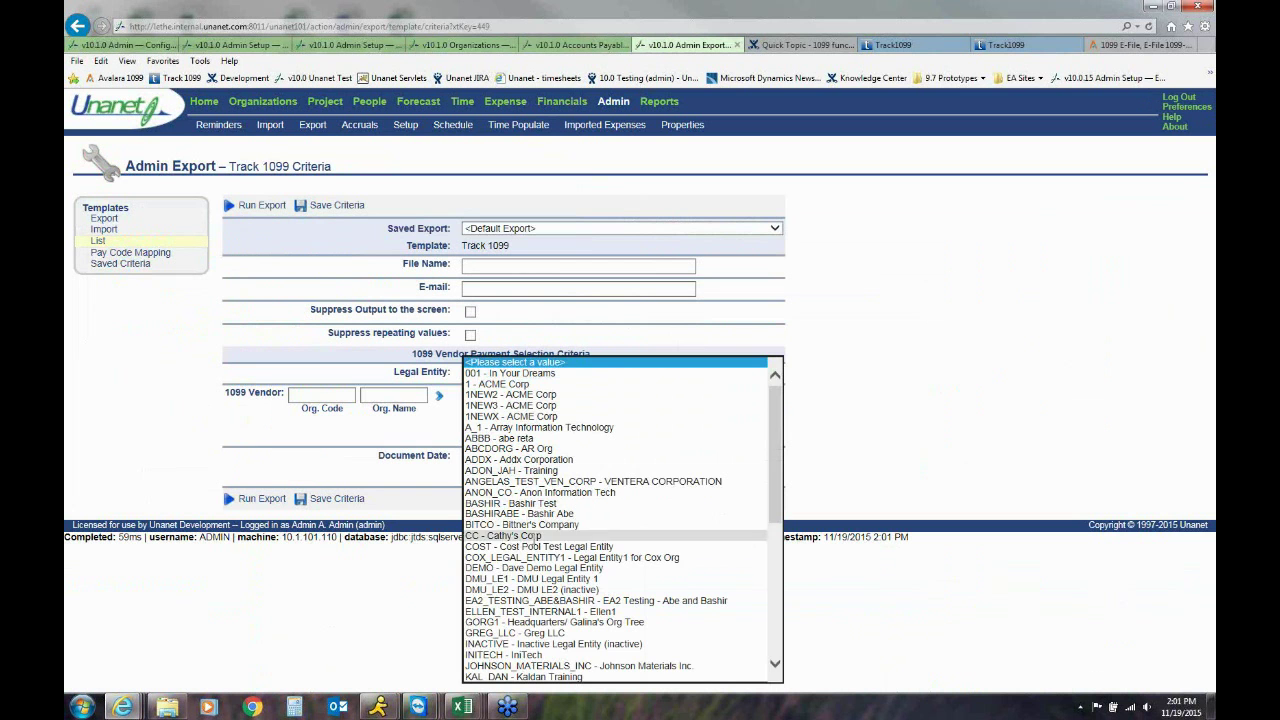
click(520, 568)
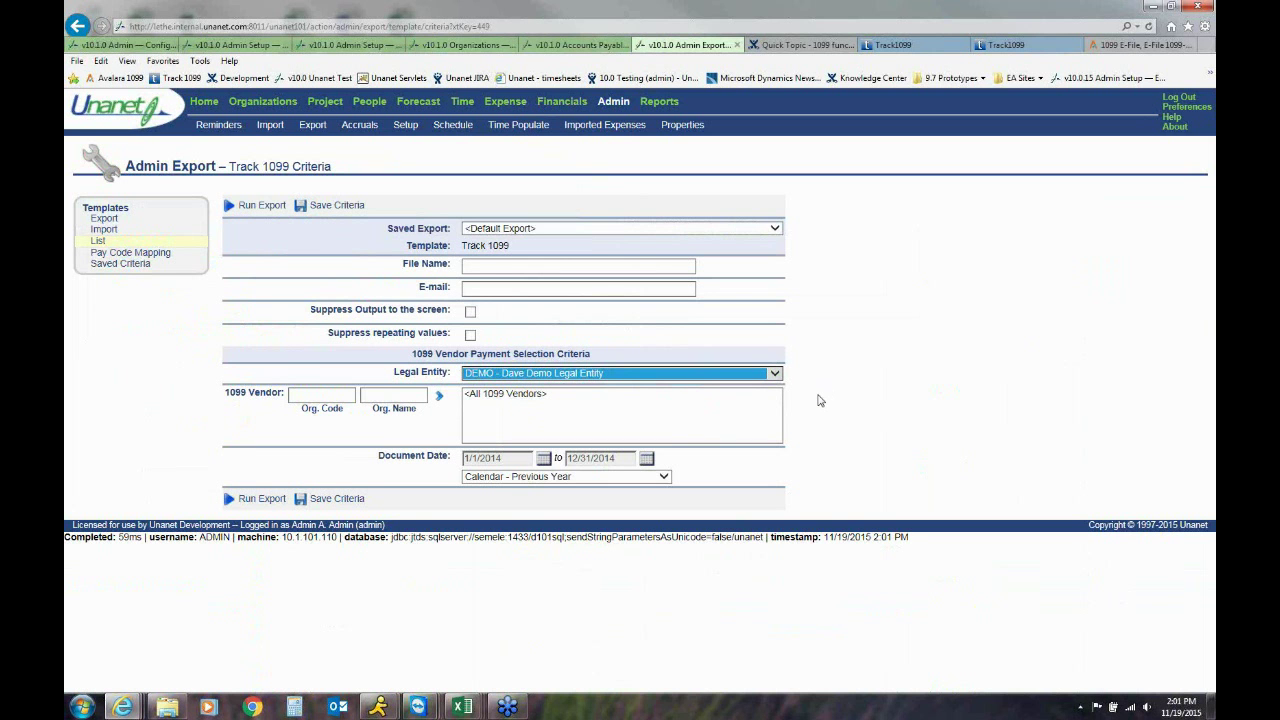
click(818, 400)
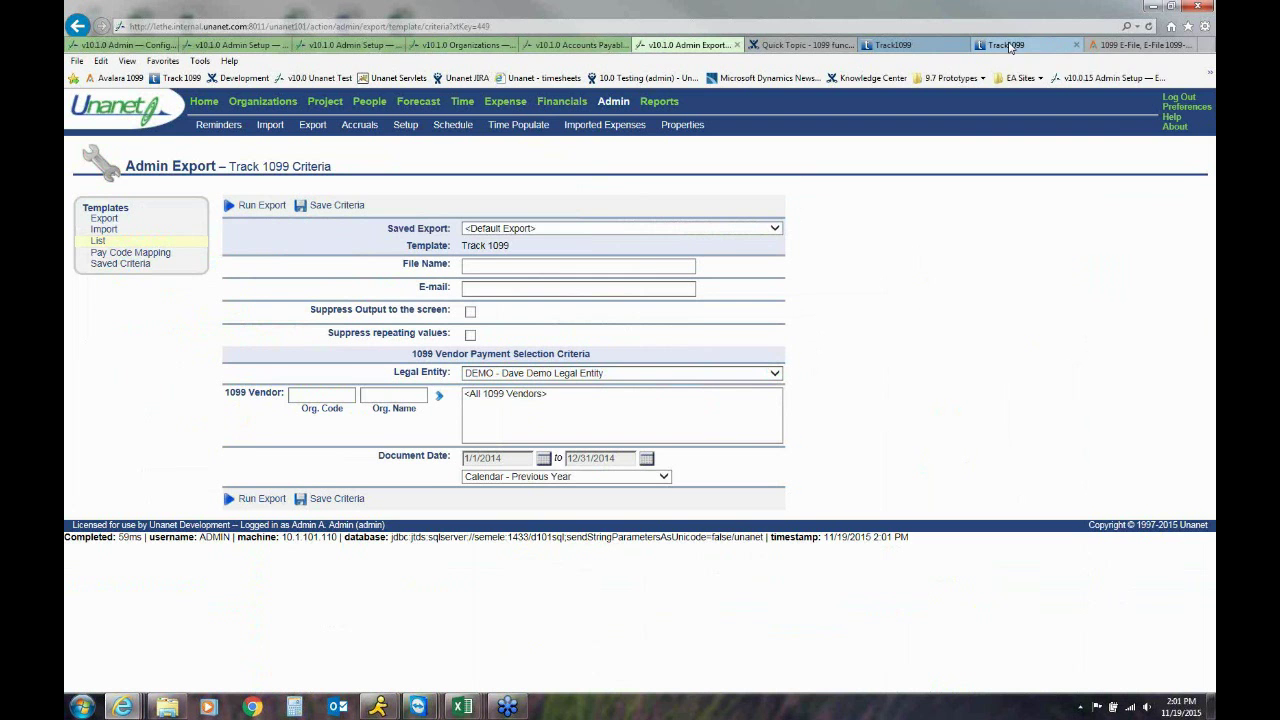
Switch to the open Track1099 page showing the 2015 1099-MISC form for Yes 1099 two
click(1020, 46)
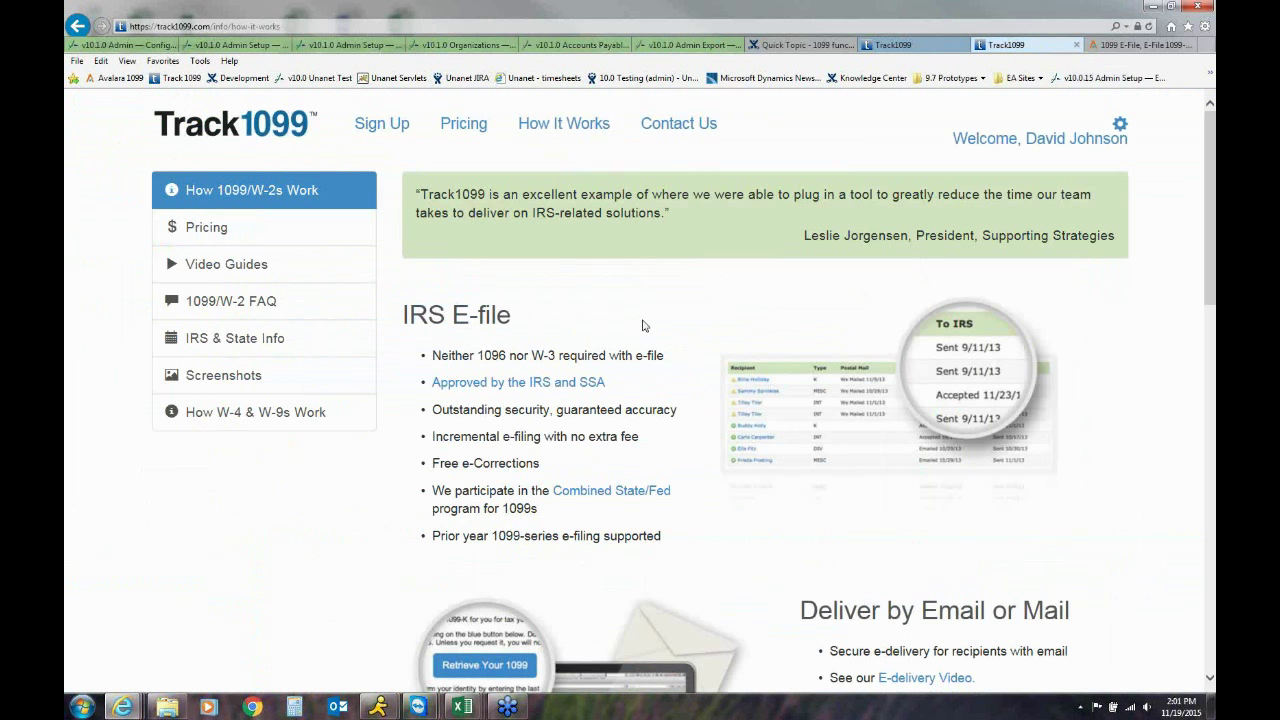
click(904, 46)
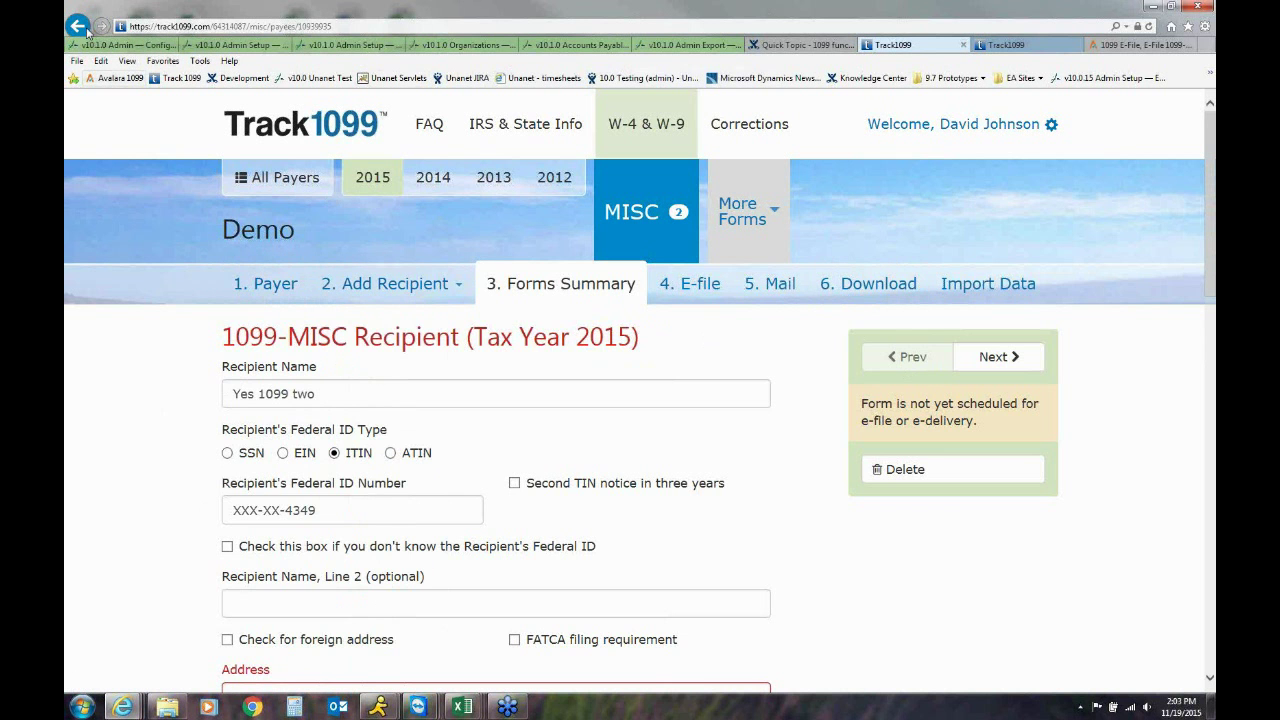
Return to Forms Summary, review the Yes 1099 One recipient, then show the Demo payer page
click(78, 26)
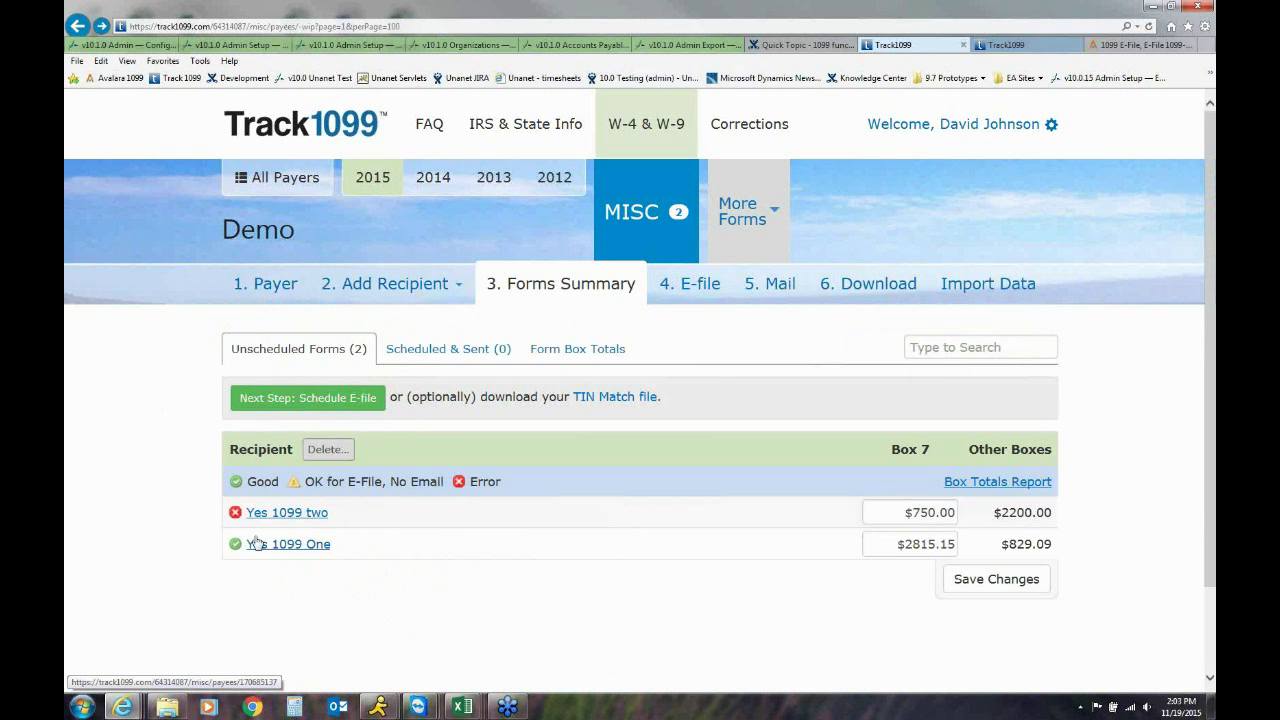
click(256, 544)
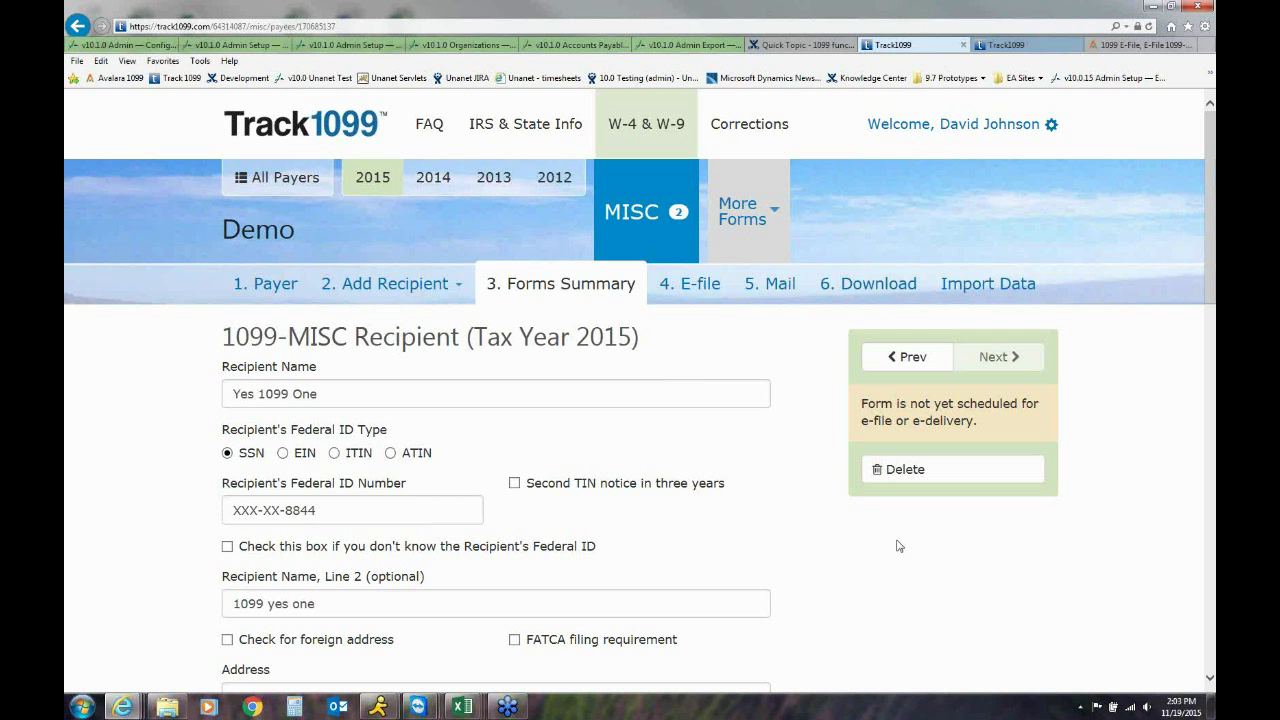
click(252, 286)
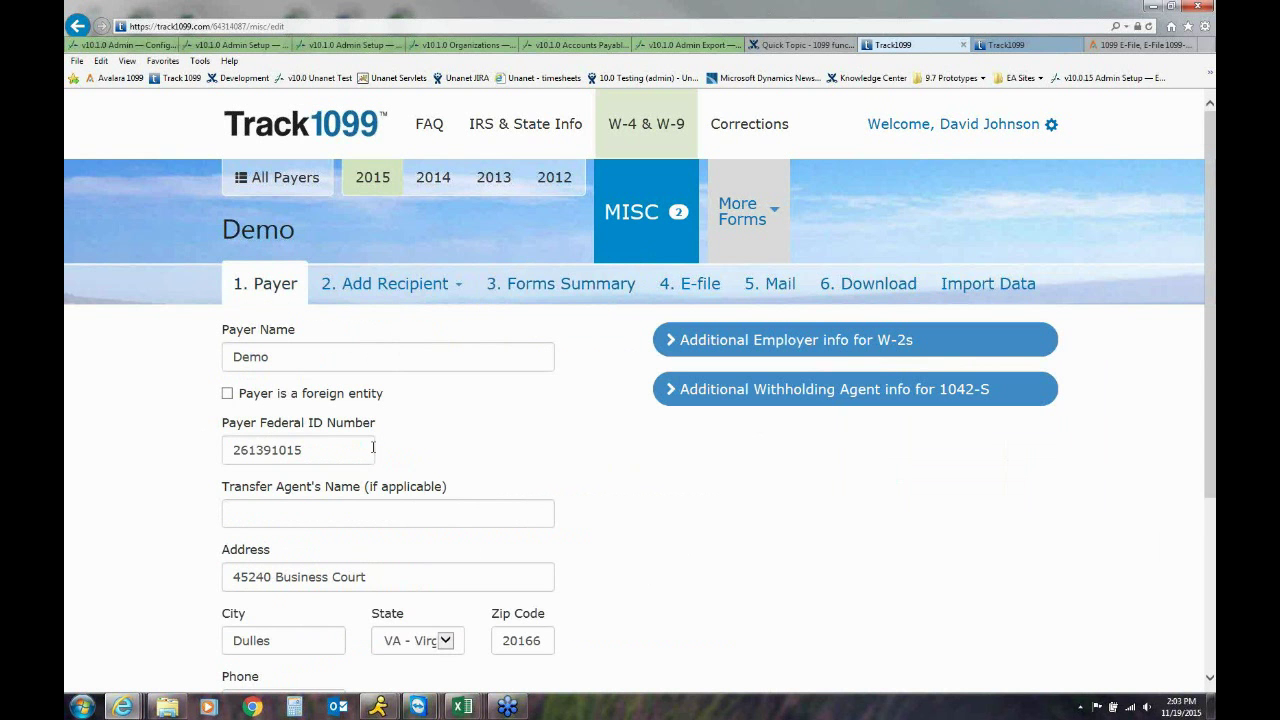
scroll(130, 466, down, 1)
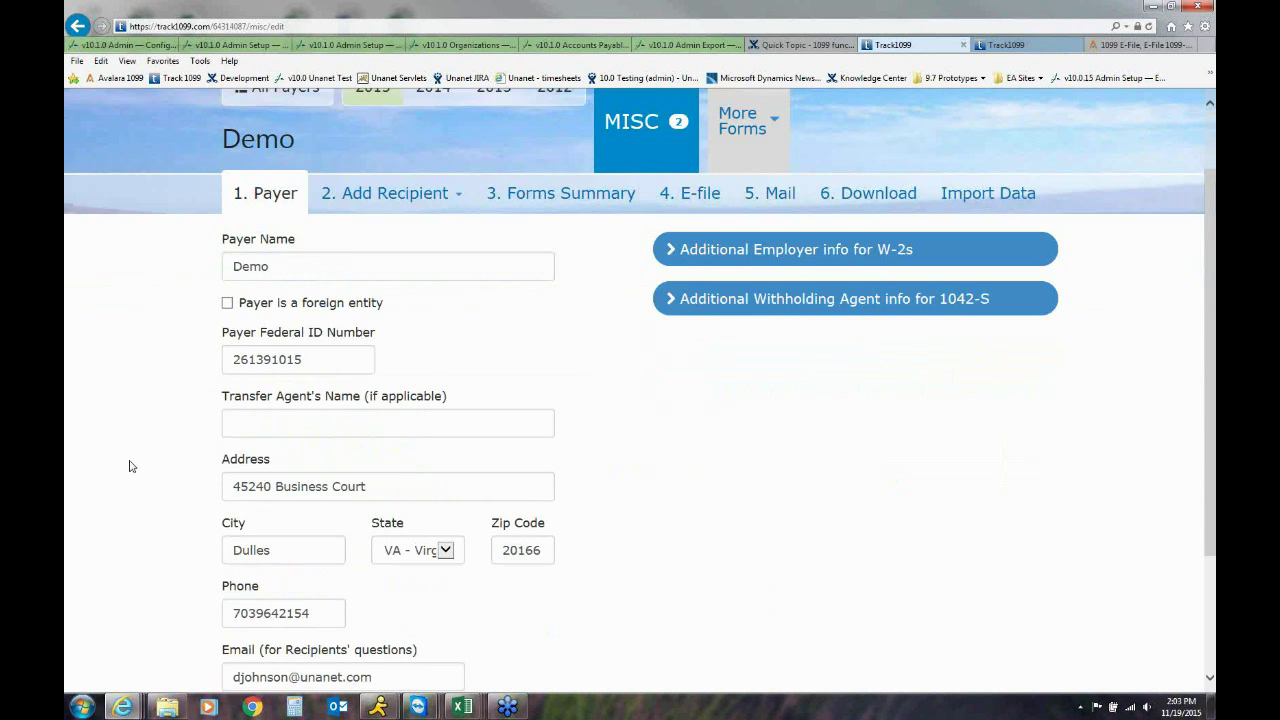
scroll(130, 466, down, 2)
scroll(130, 466, up, 3)
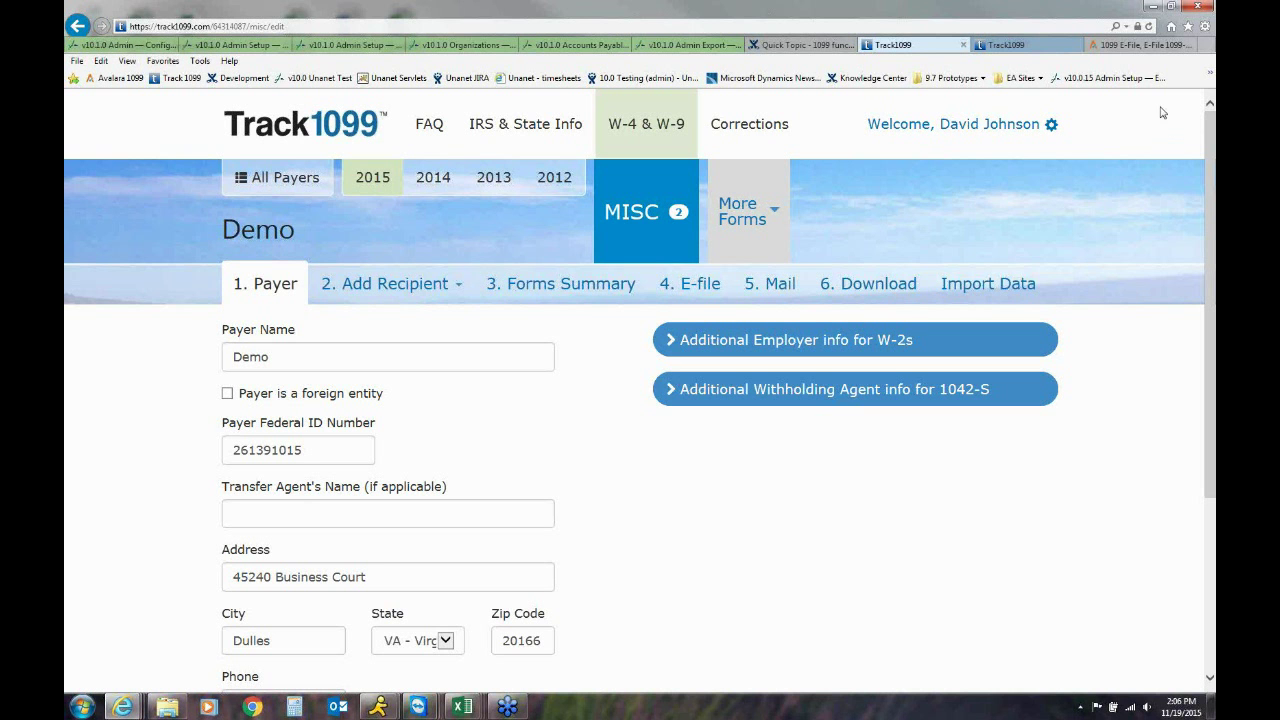
On slide 5, '1099 Processing Coming in Unanet', reveal the 'Let's Look in Unanet' arrow callout
mouse_move(507, 706)
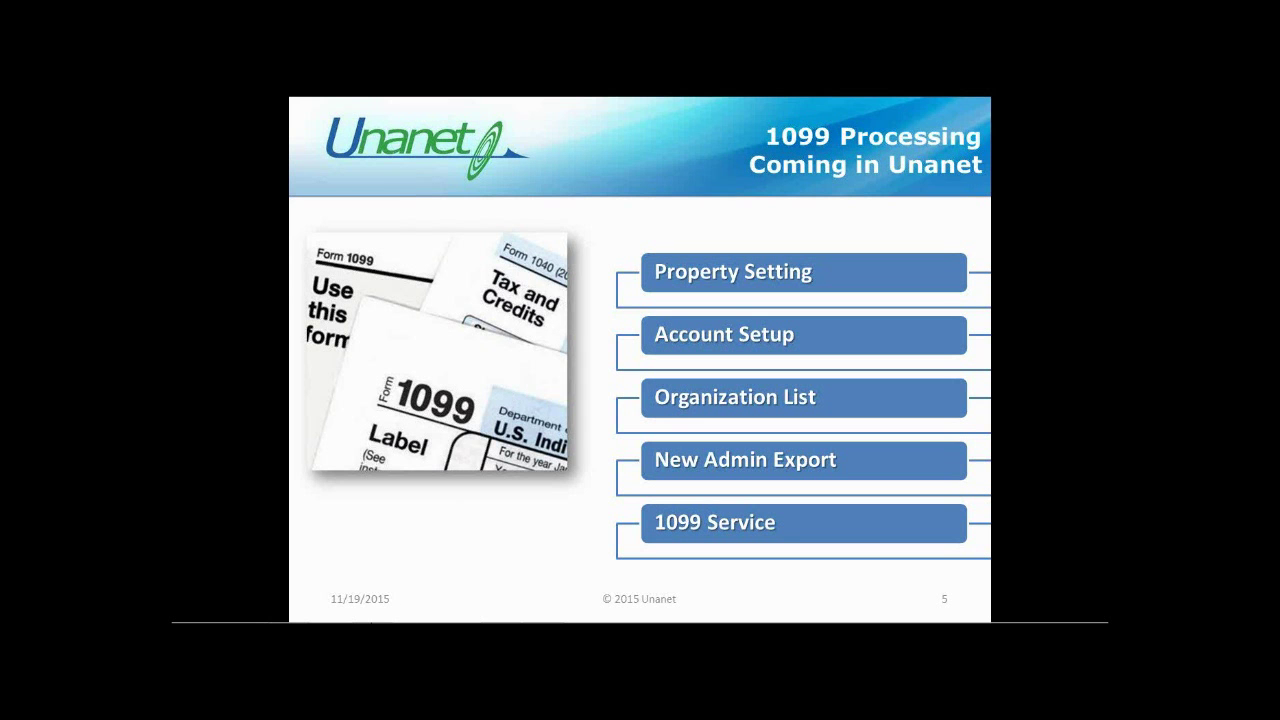
mouse_move(388, 608)
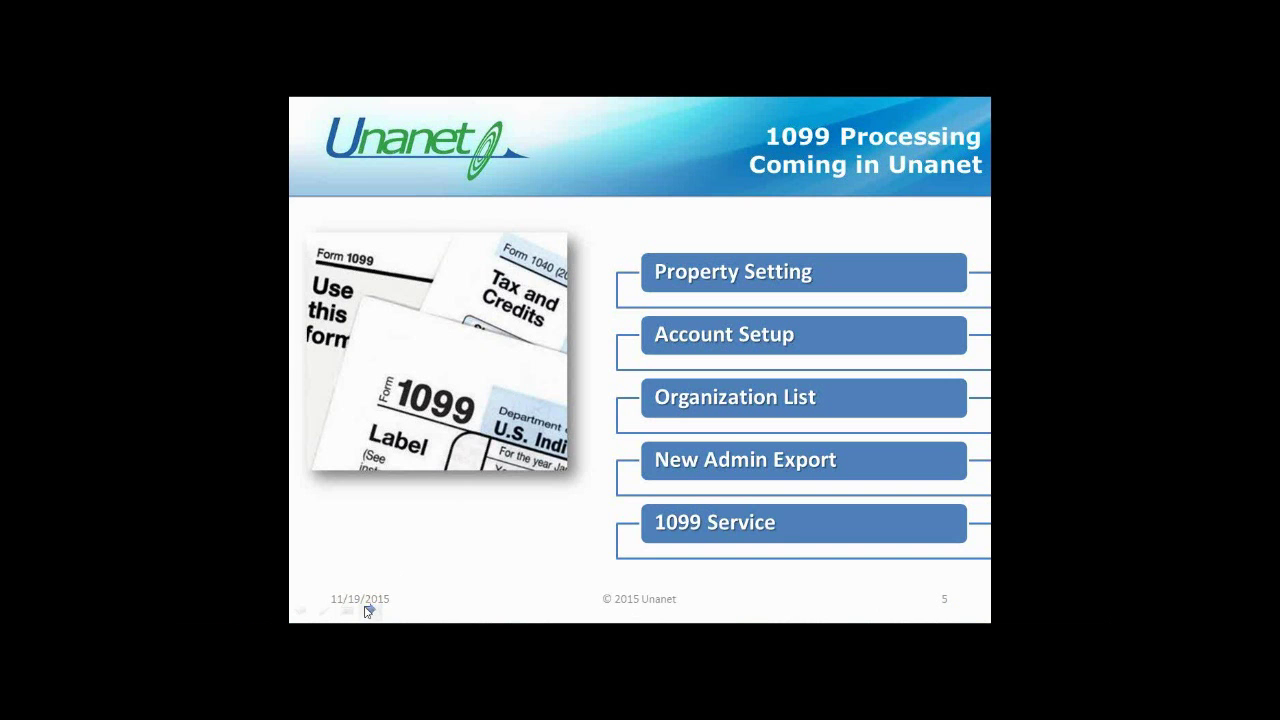
click(369, 611)
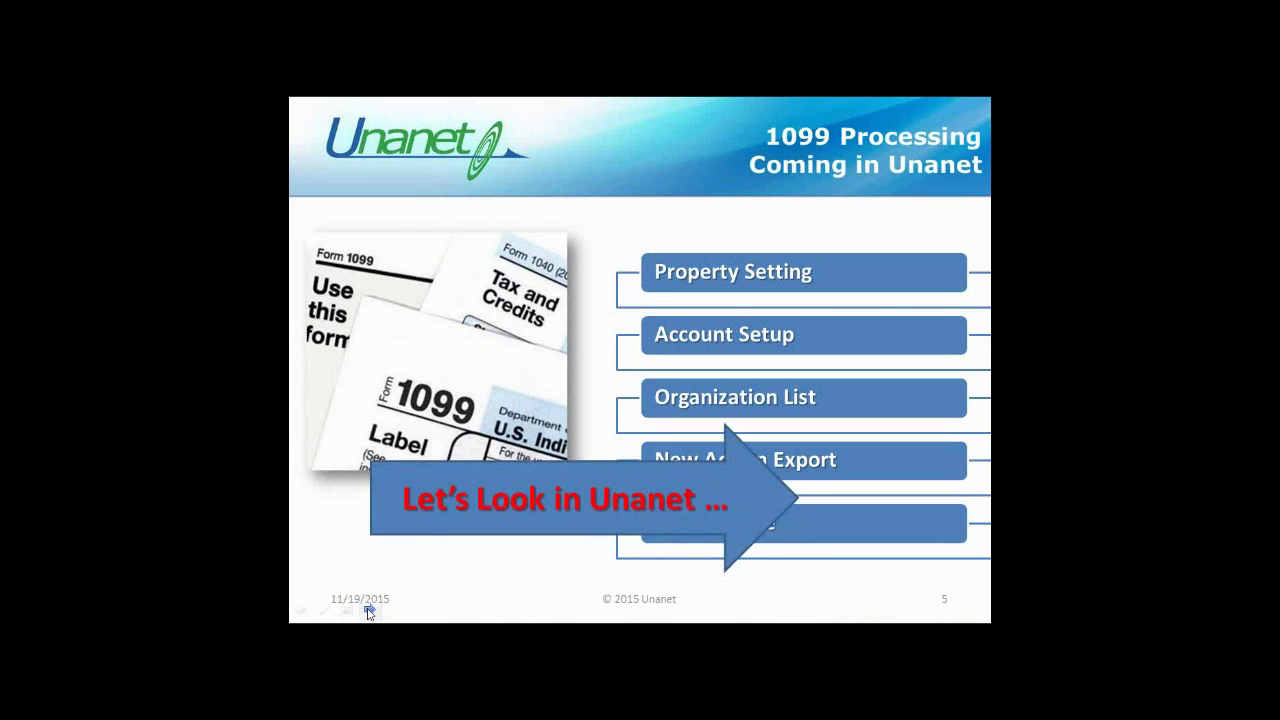
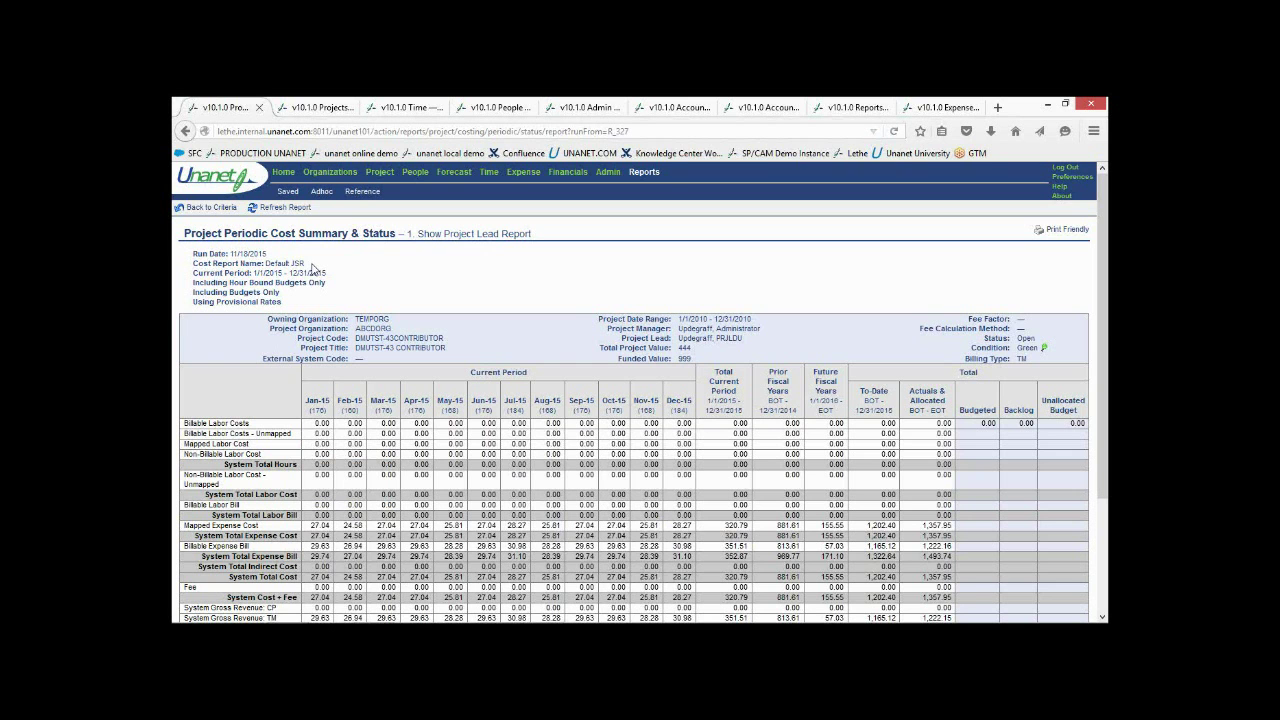
Rerun the cost summary report, then view project 6000-001's budget profile at 70.556% complete
click(223, 214)
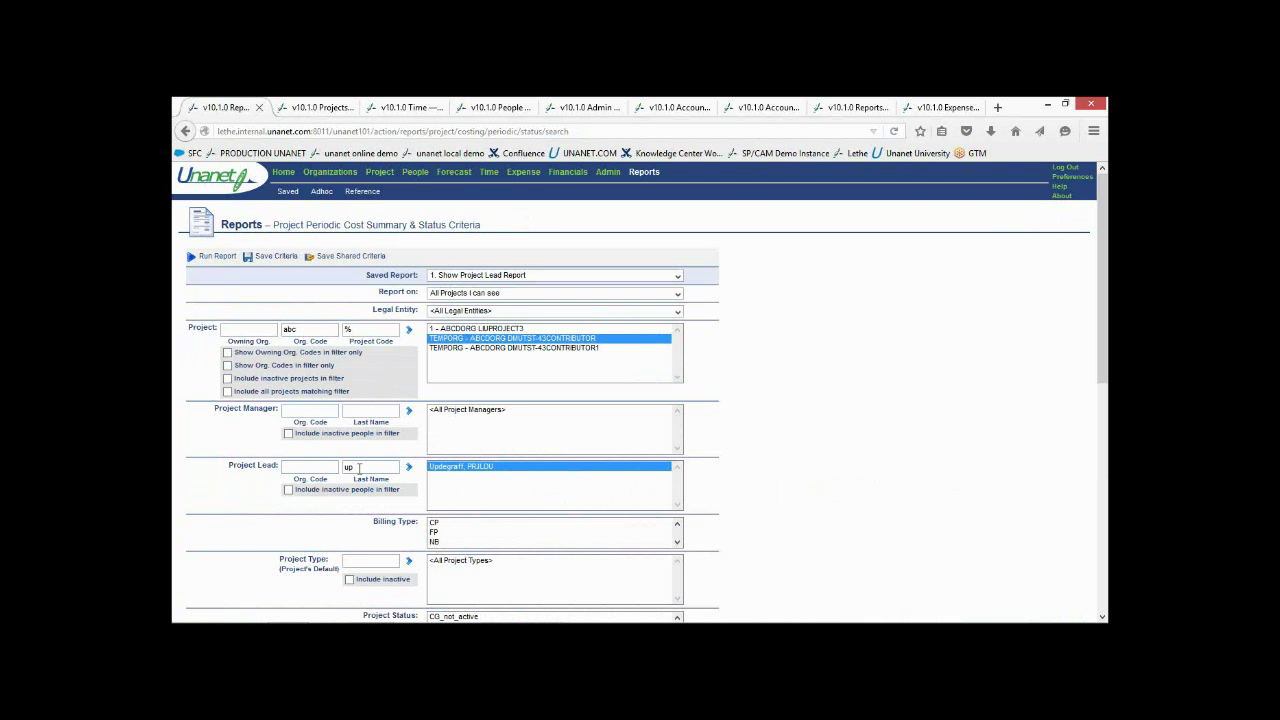
click(215, 260)
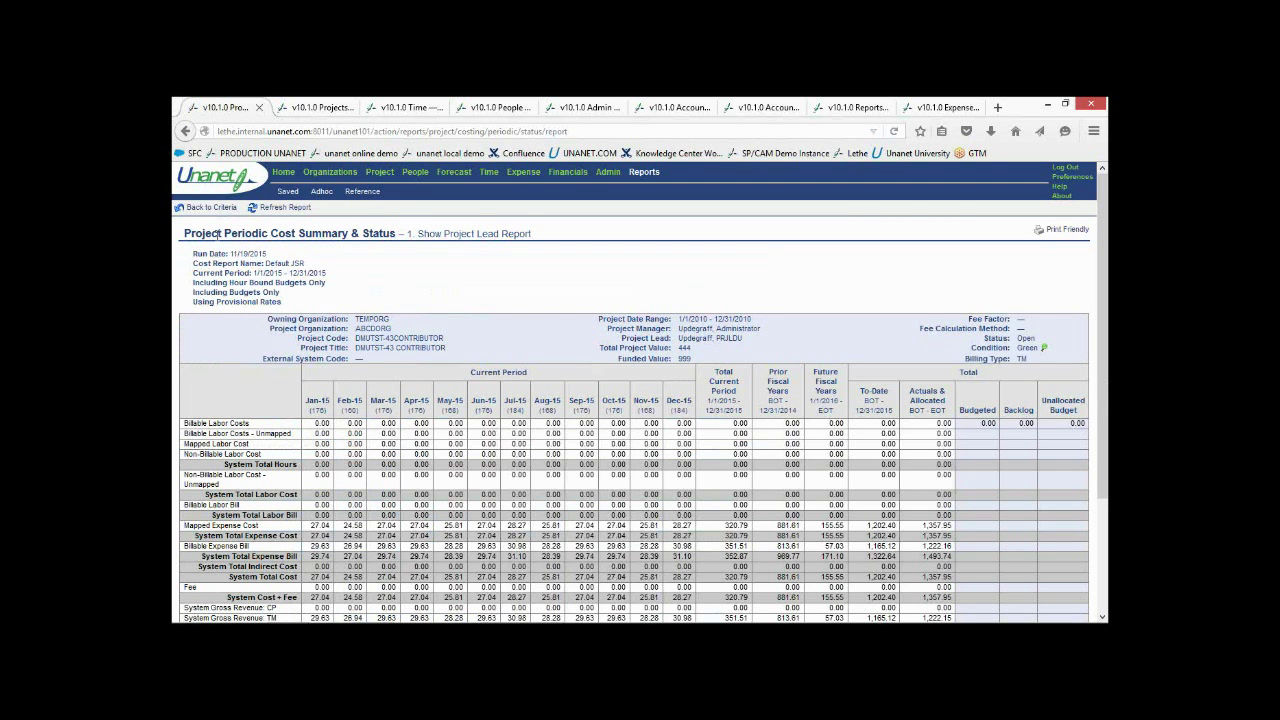
click(293, 110)
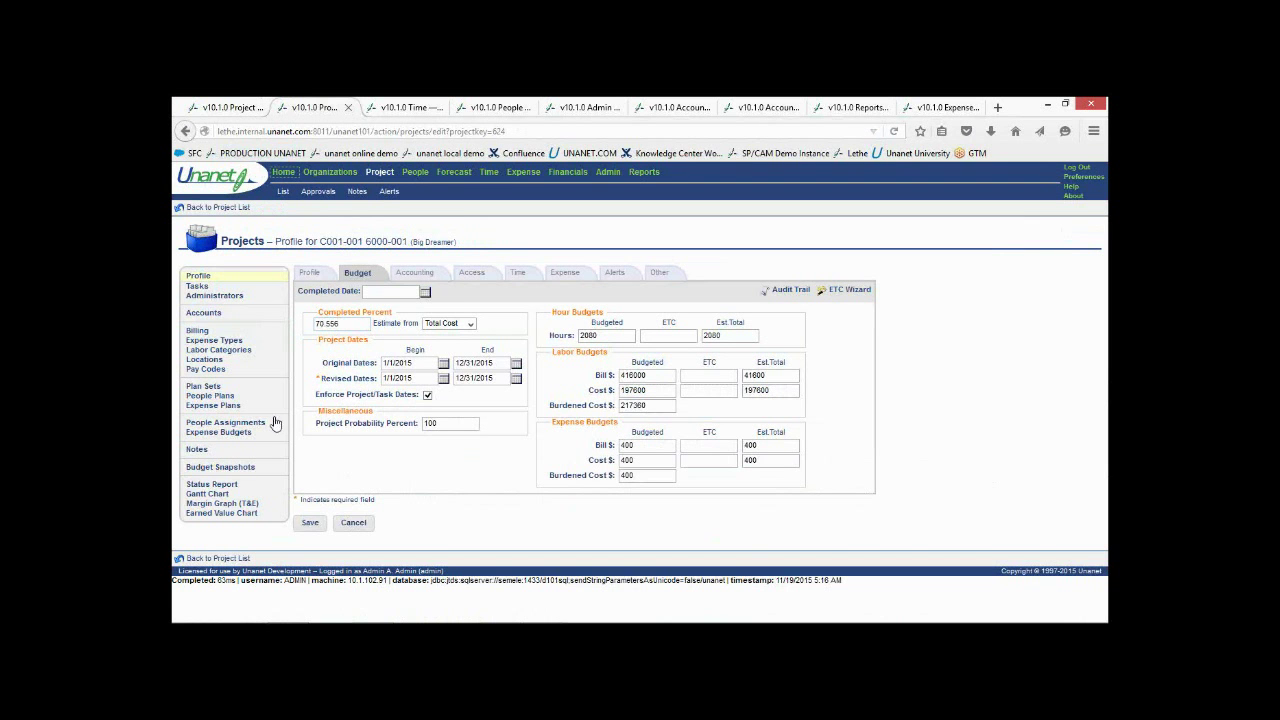
click(225, 486)
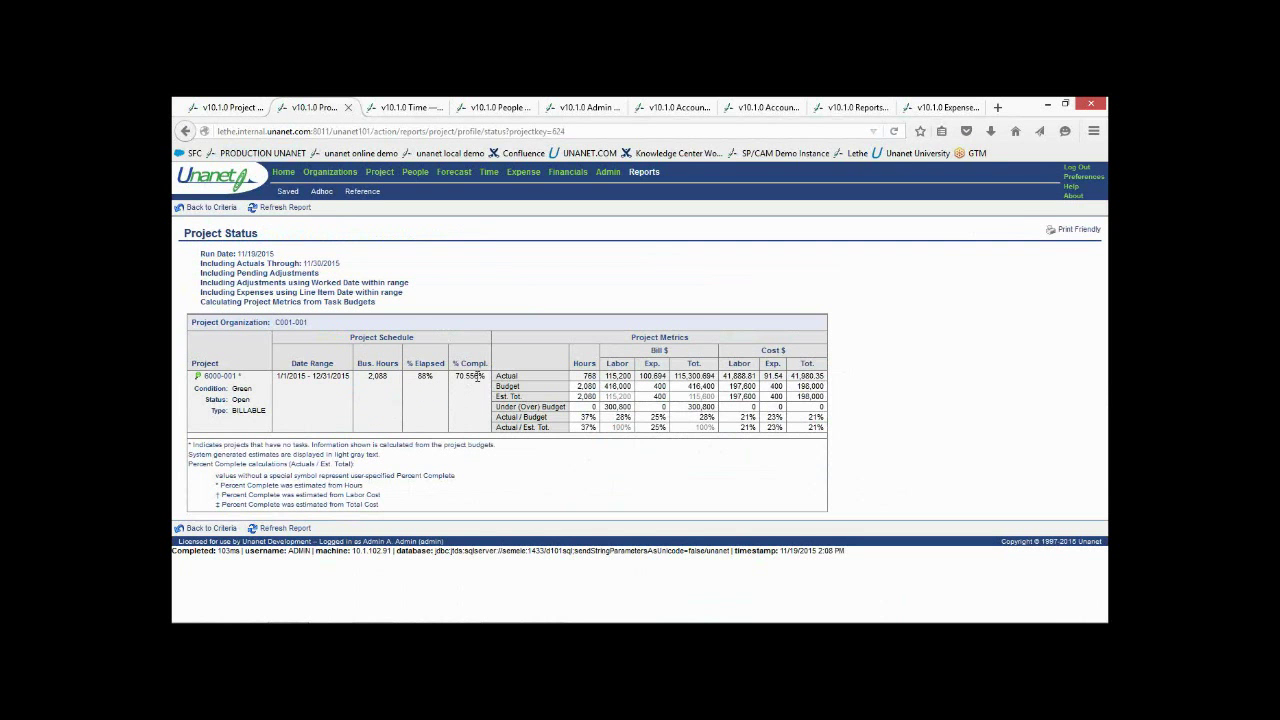
click(204, 209)
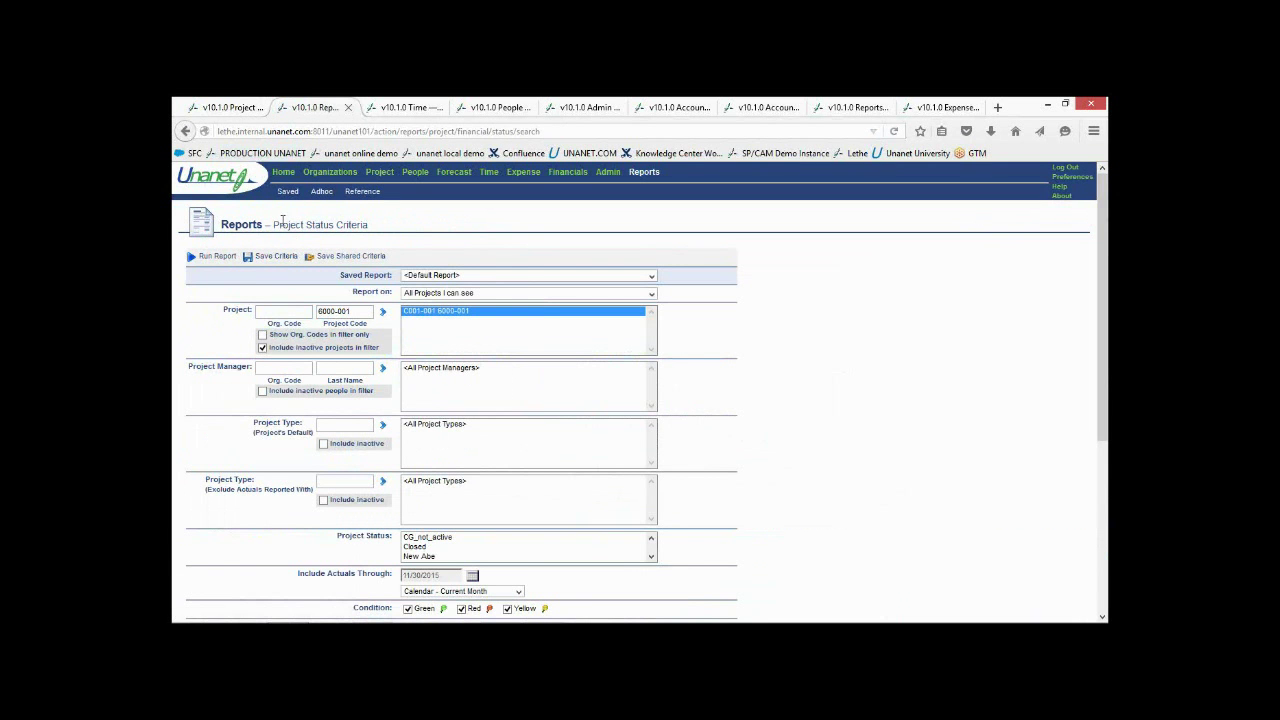
click(226, 259)
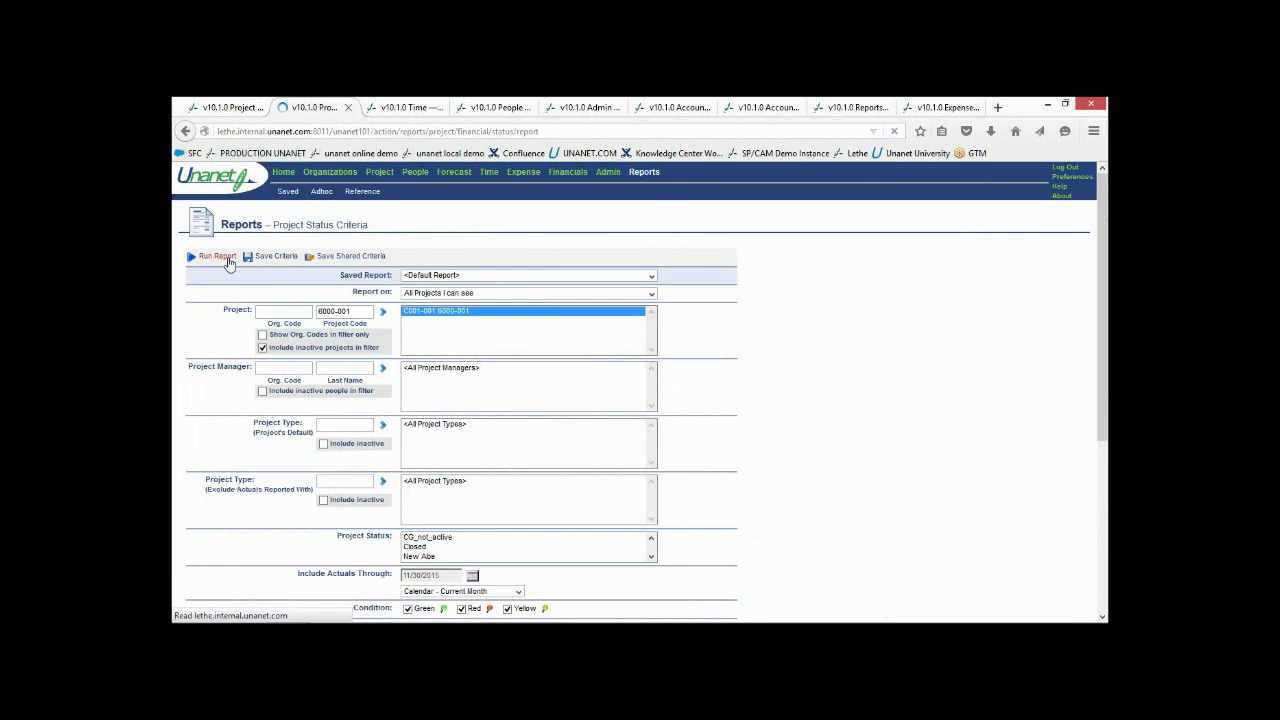
click(232, 377)
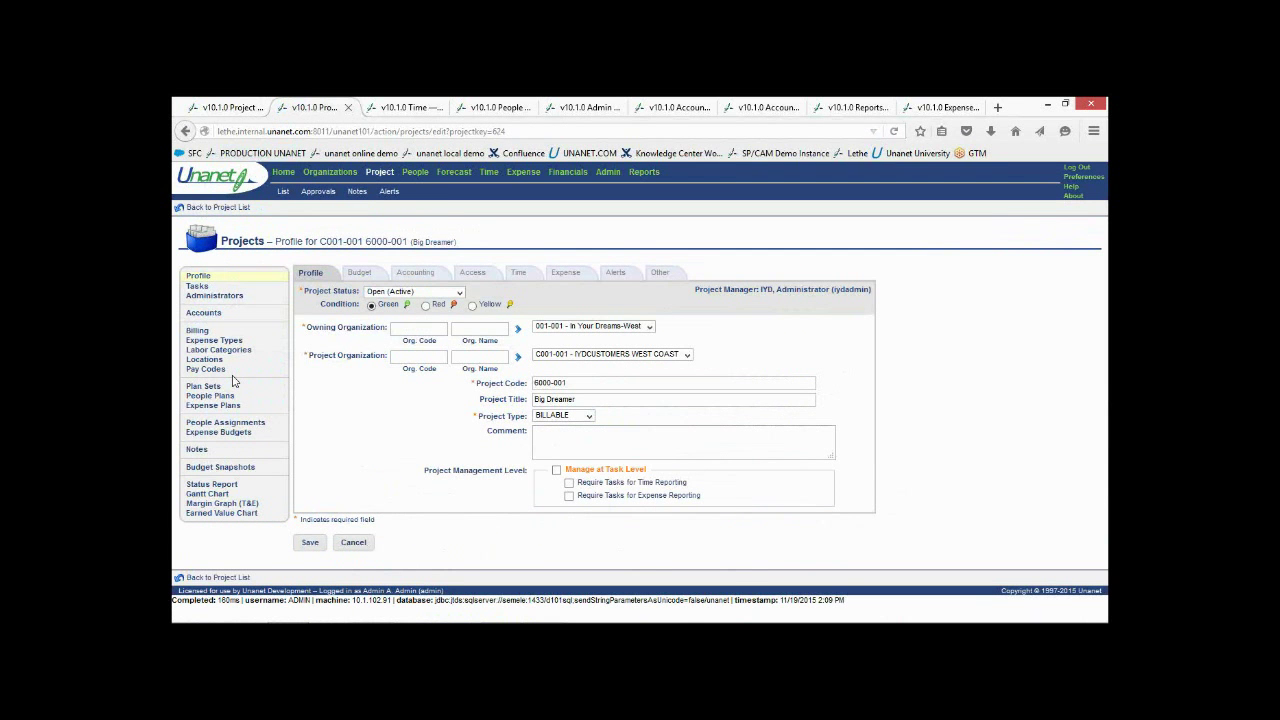
click(358, 273)
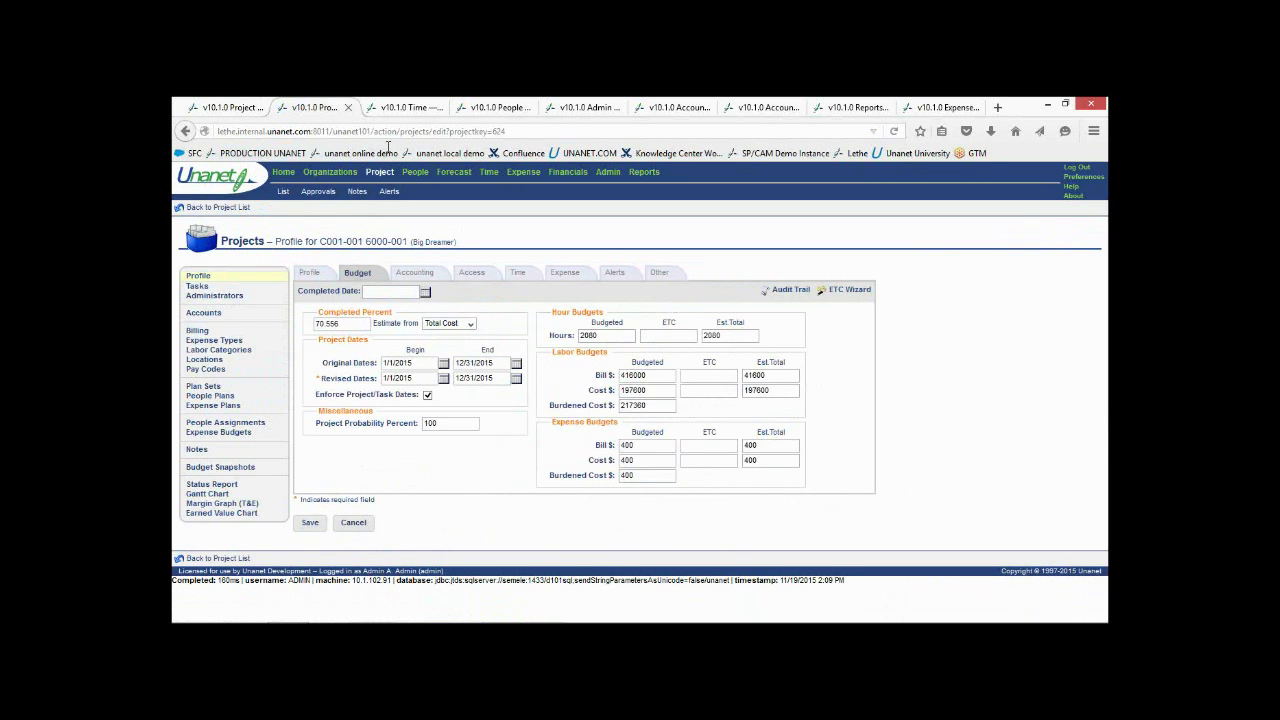
Clock out at 2:11 PM for Tuesday, December 15, then view the person's timesheet list
click(398, 108)
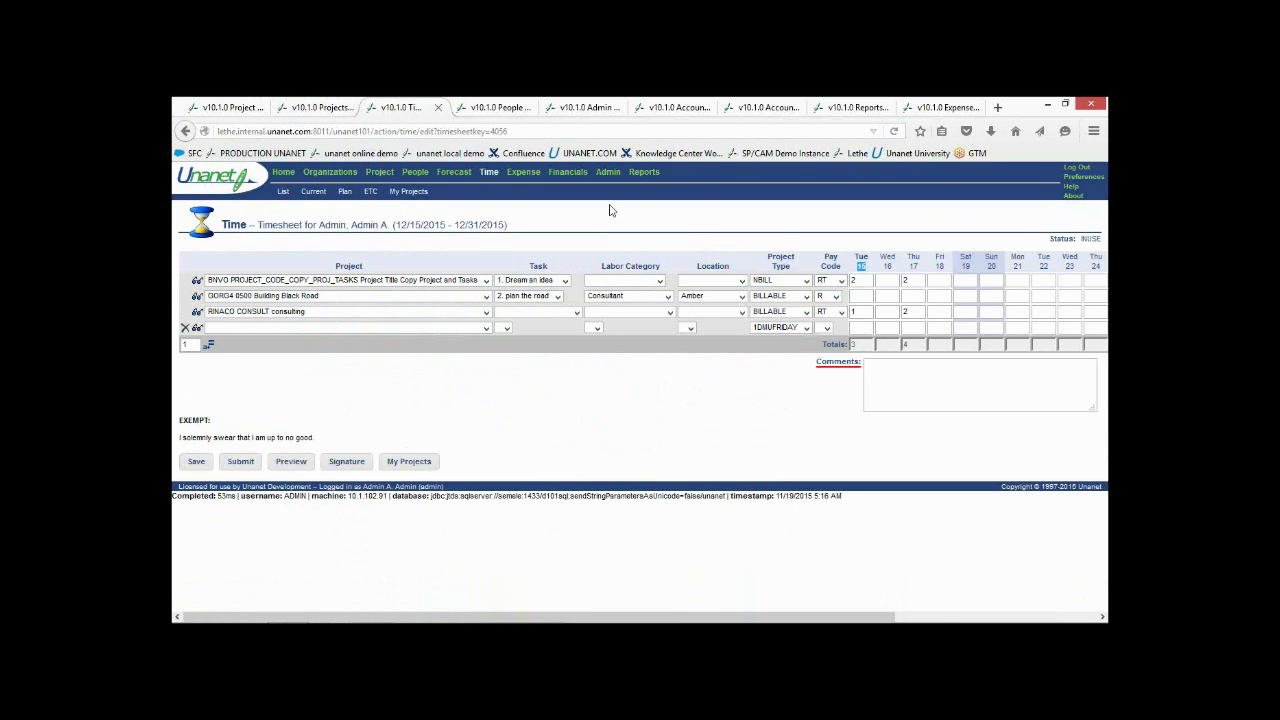
click(861, 267)
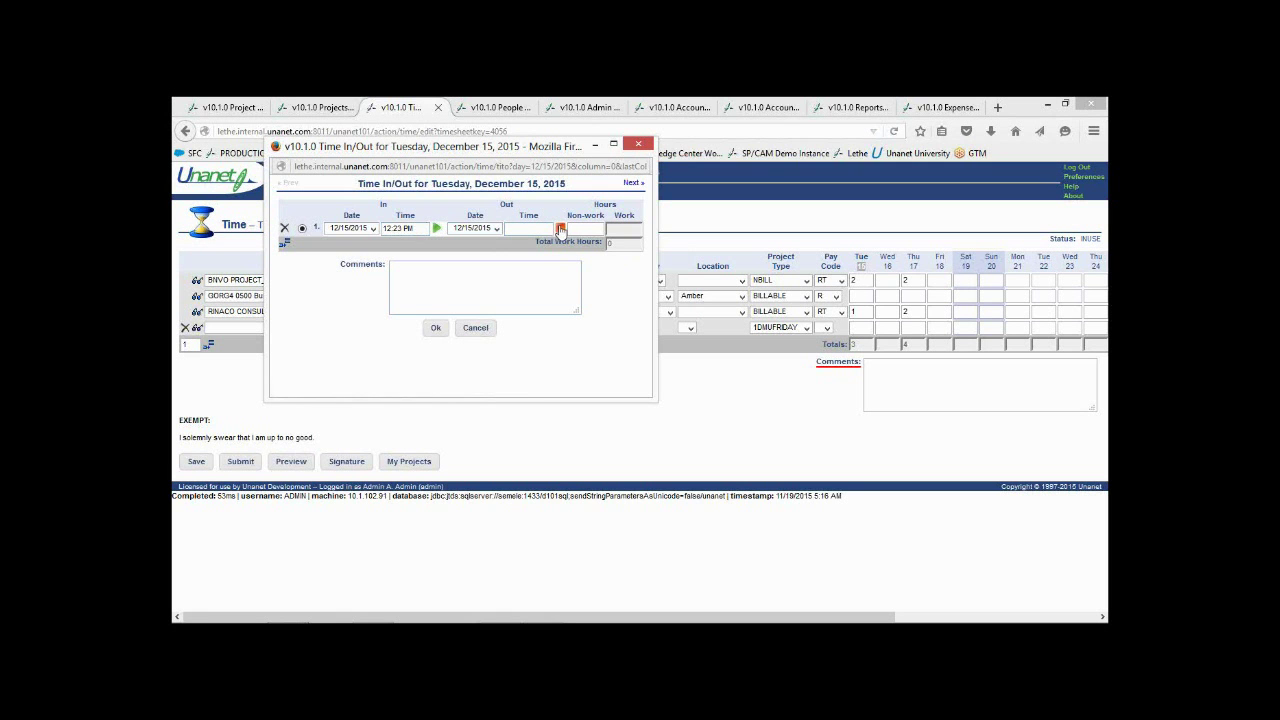
click(561, 230)
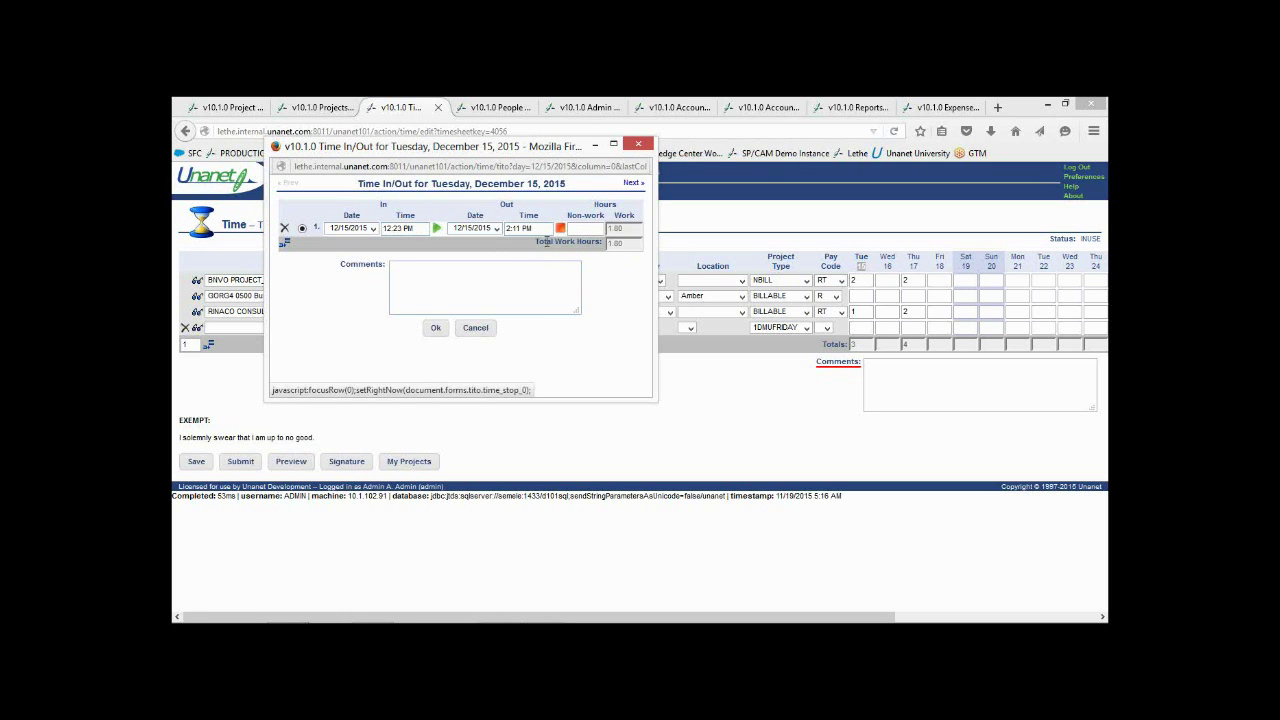
click(437, 329)
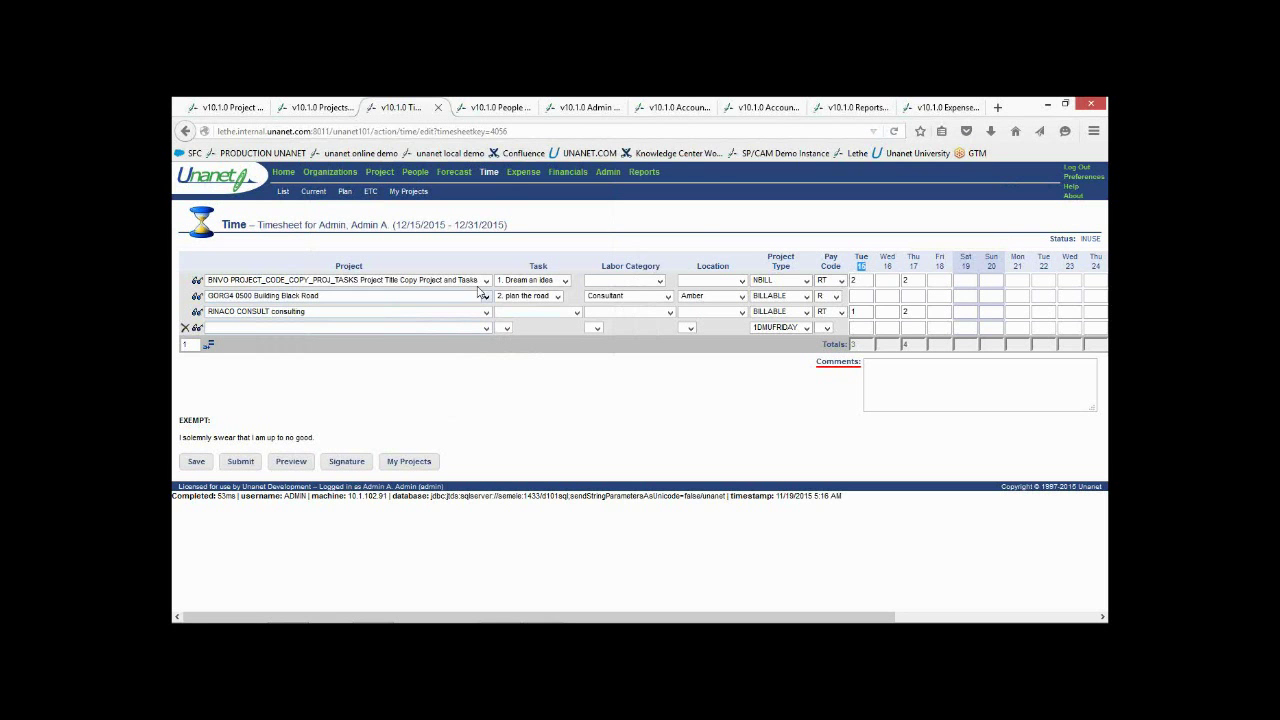
click(489, 108)
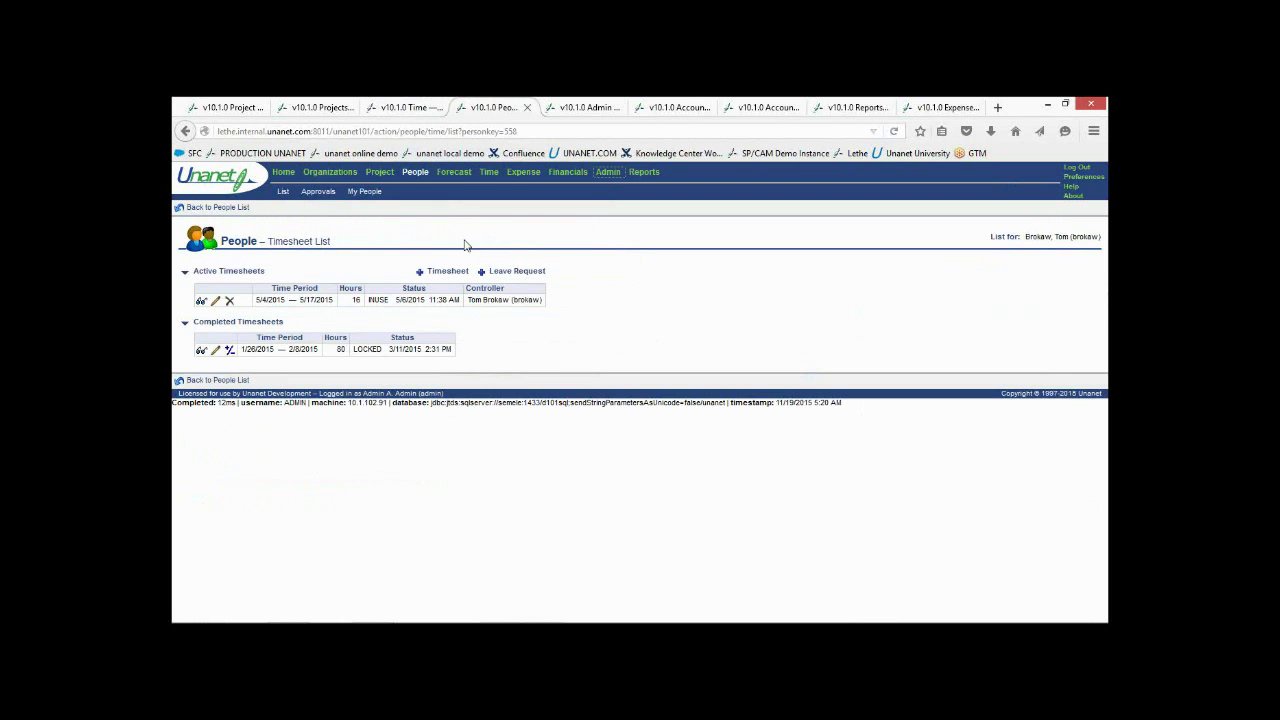
Adjust the 1/26/2015 timesheet, changing Monday 26 from 8 to 7 hours, and submit it
click(215, 351)
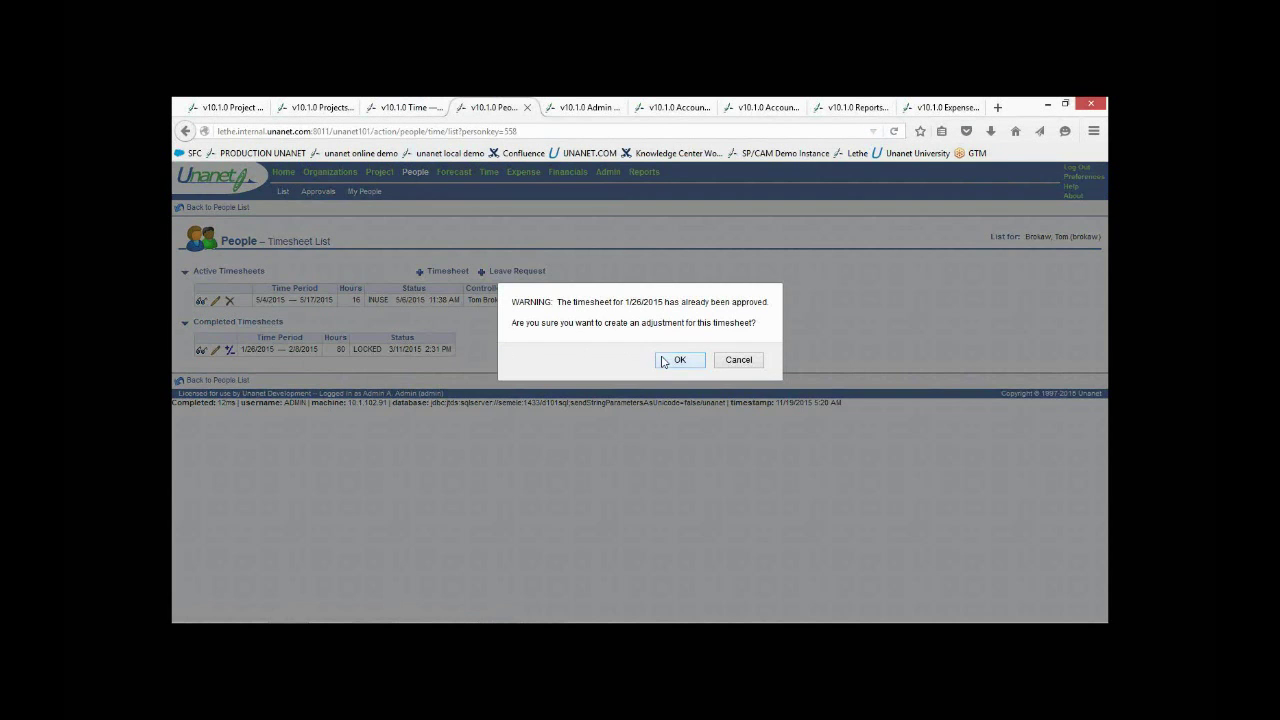
click(670, 359)
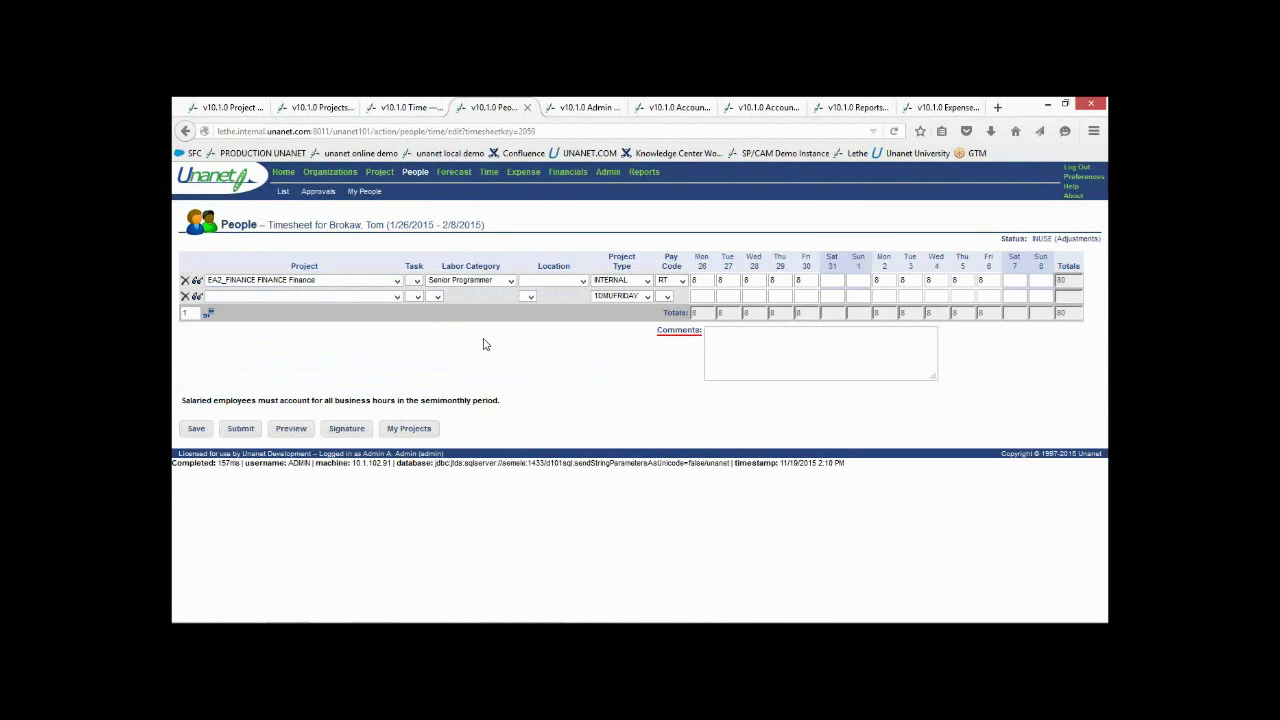
click(698, 280)
double_click(699, 280)
text(7)
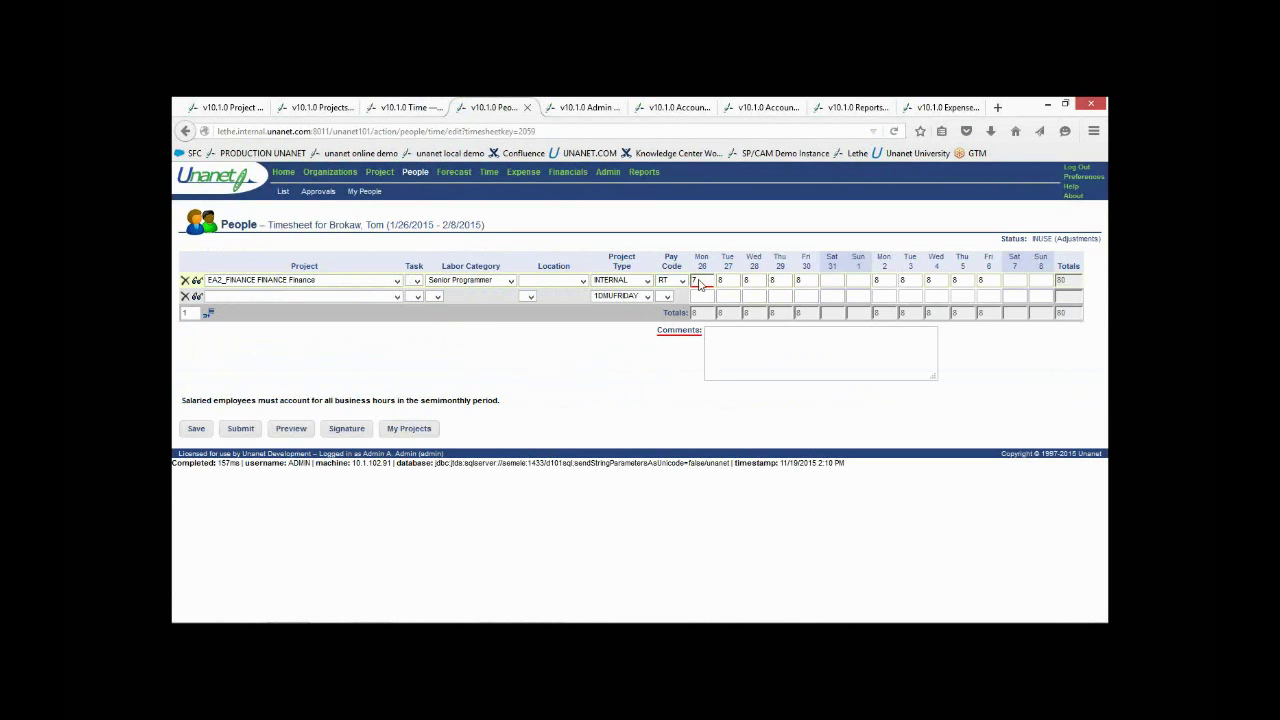
click(240, 428)
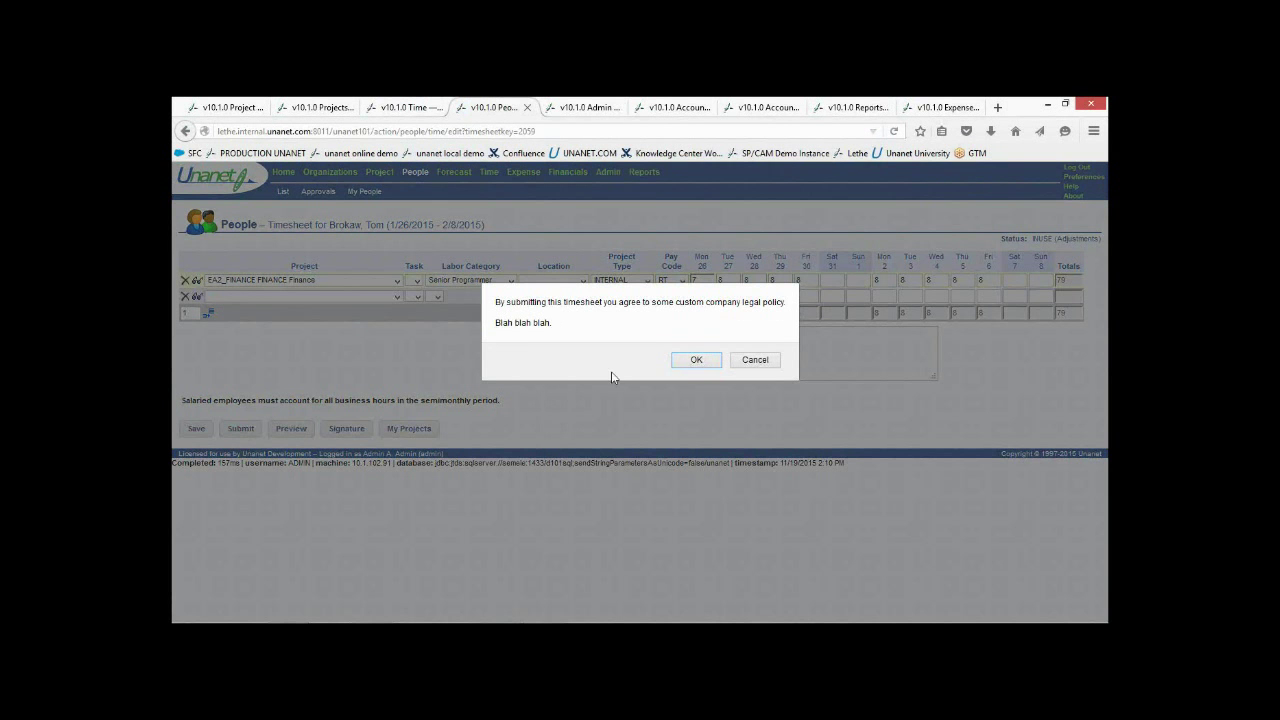
click(697, 361)
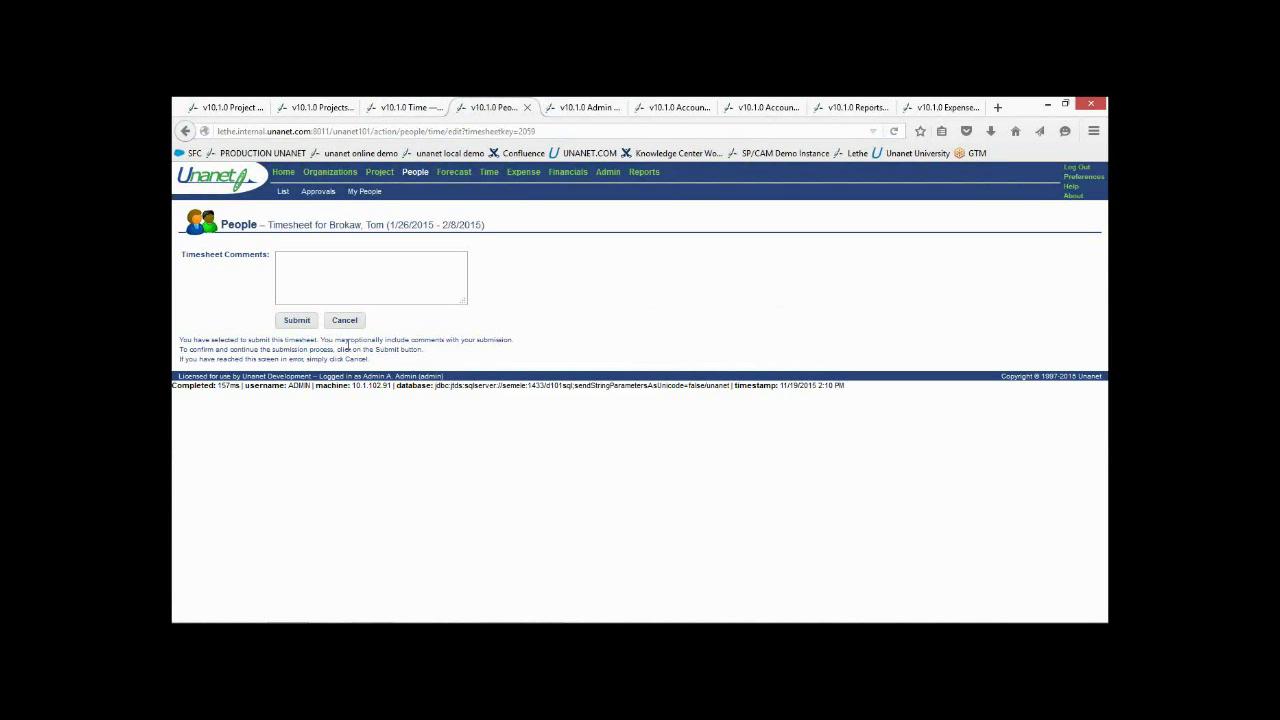
click(298, 321)
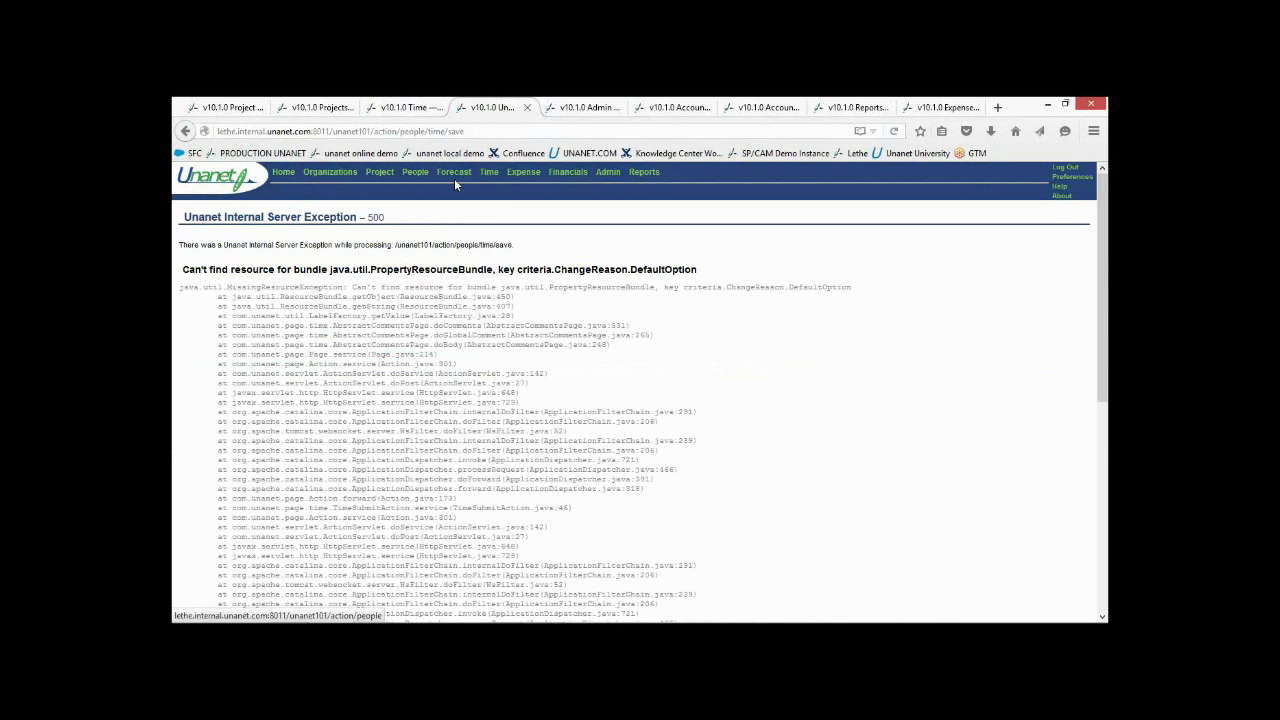
Search people by last name 'al' and review the first person's timesheets, including completed ones
click(489, 173)
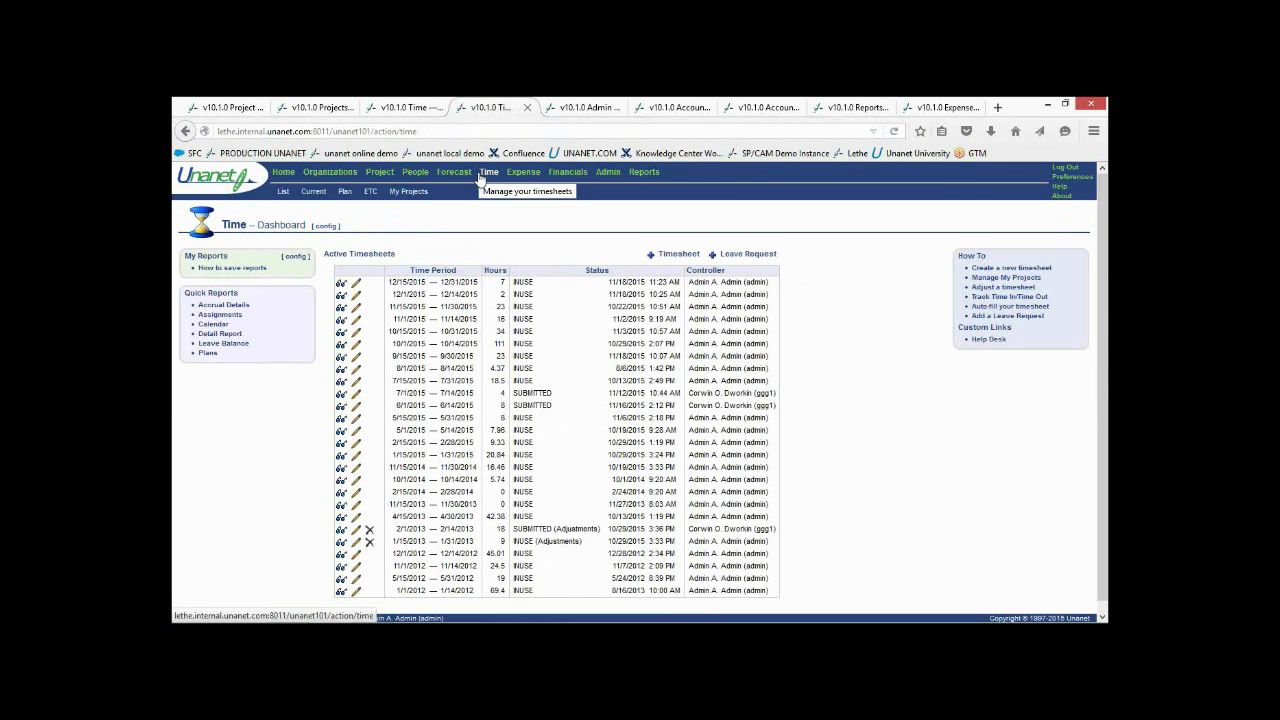
click(409, 175)
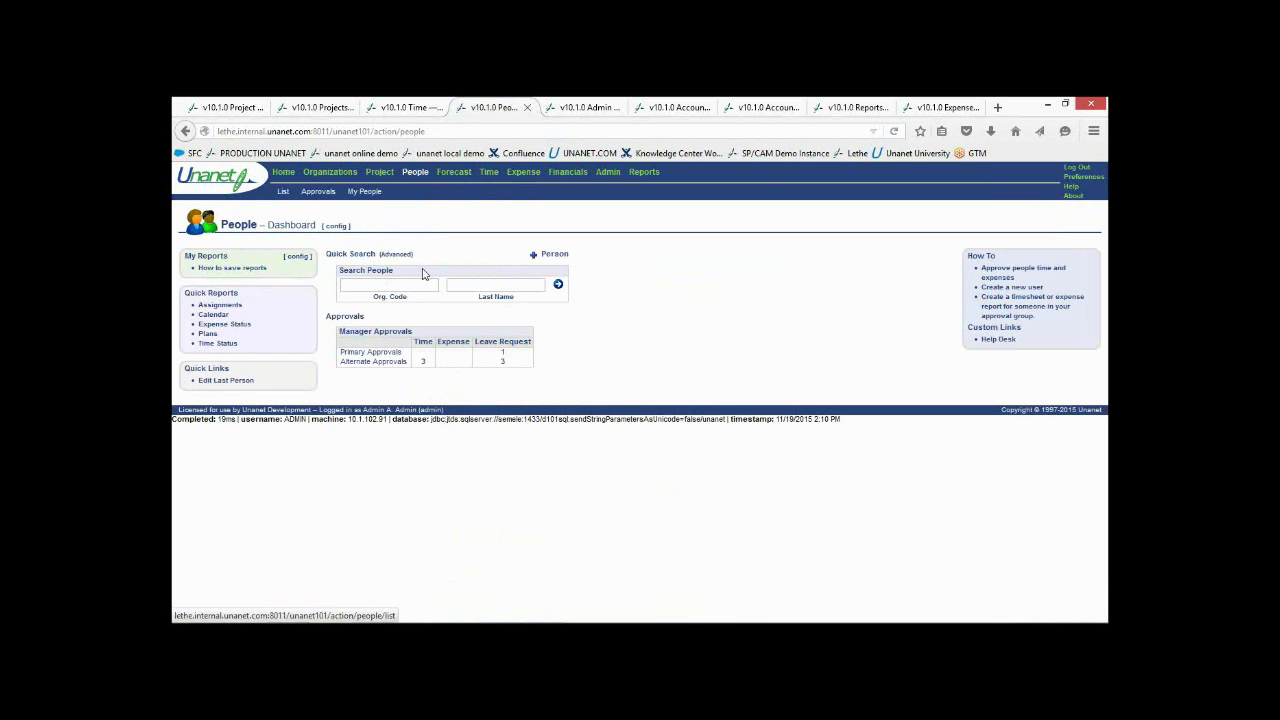
text(al)
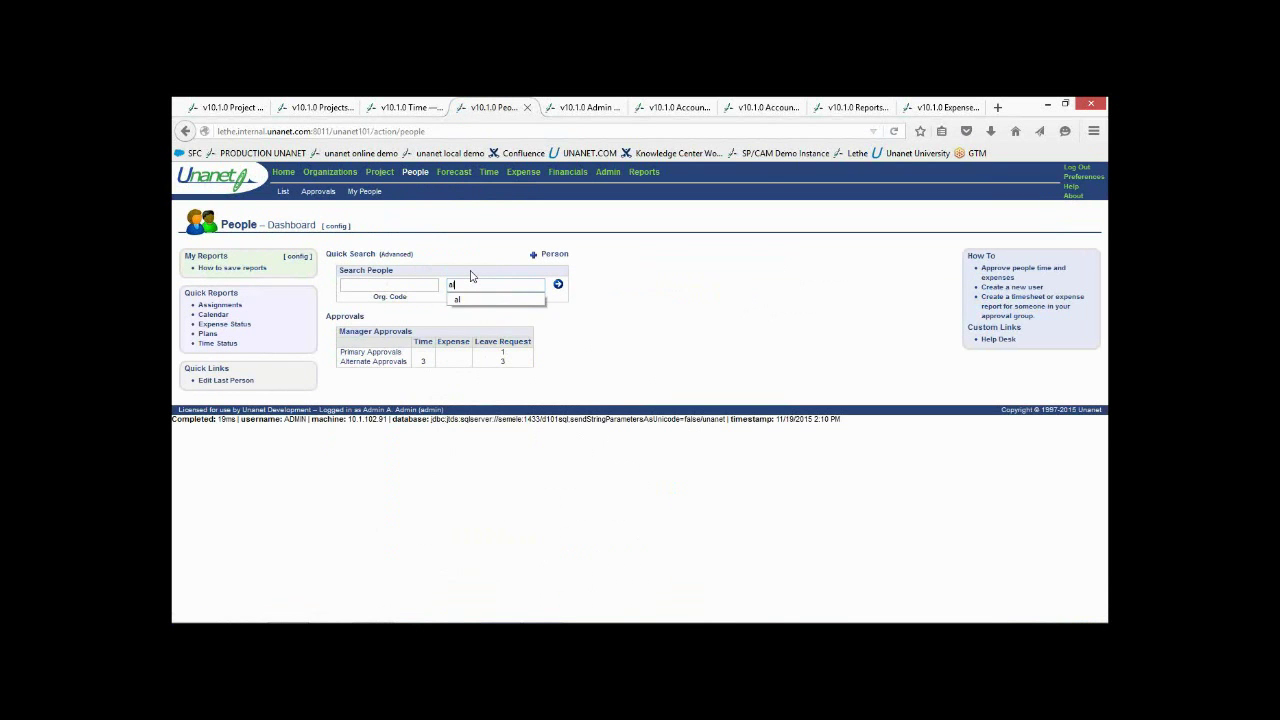
key(Return)
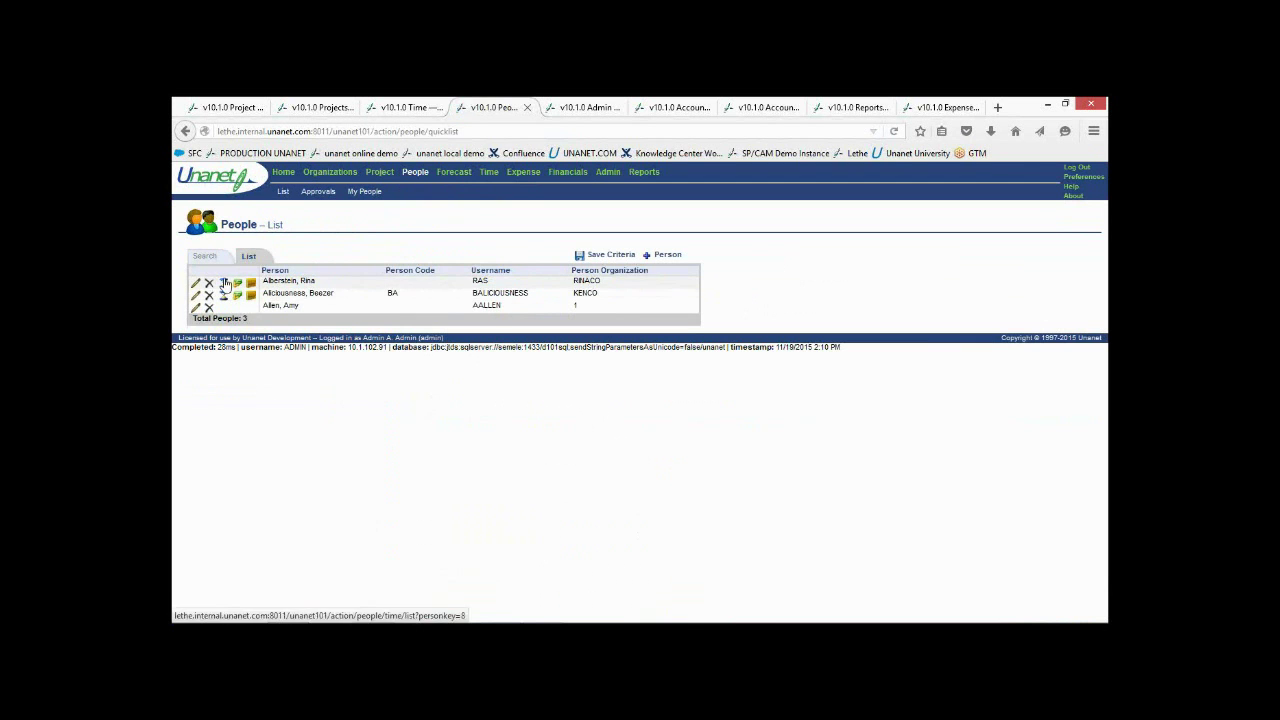
click(224, 284)
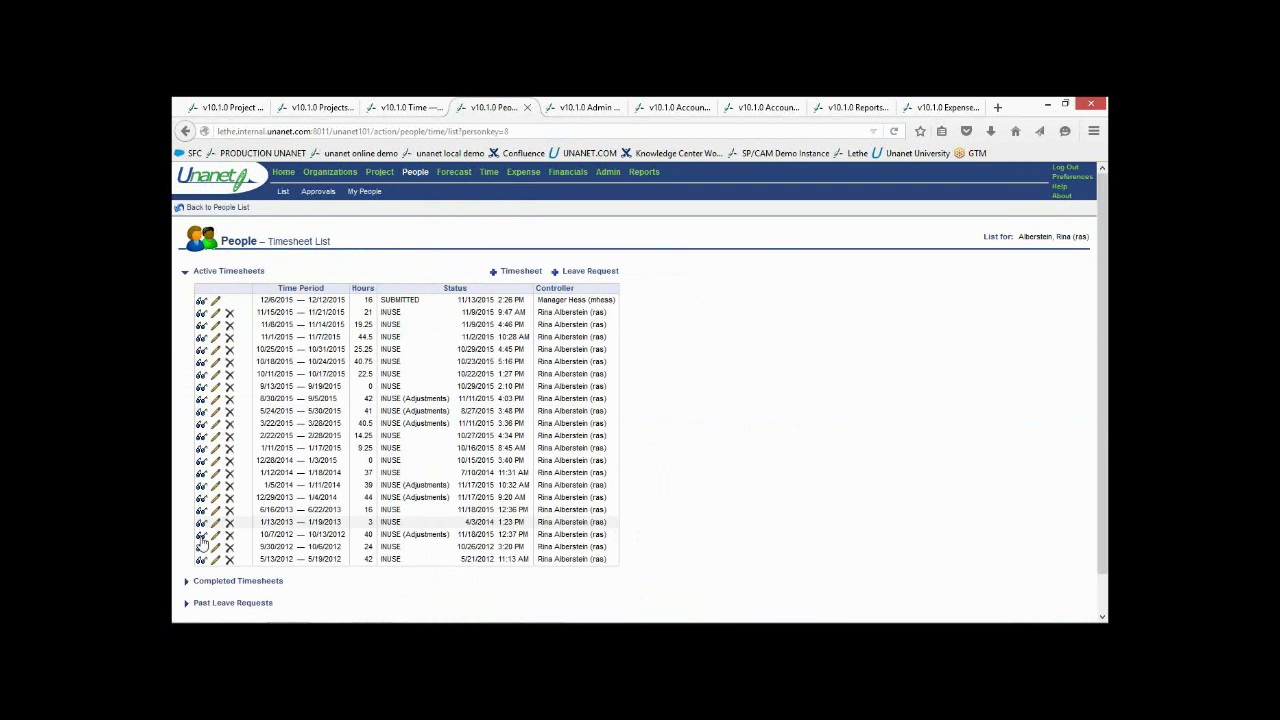
click(203, 588)
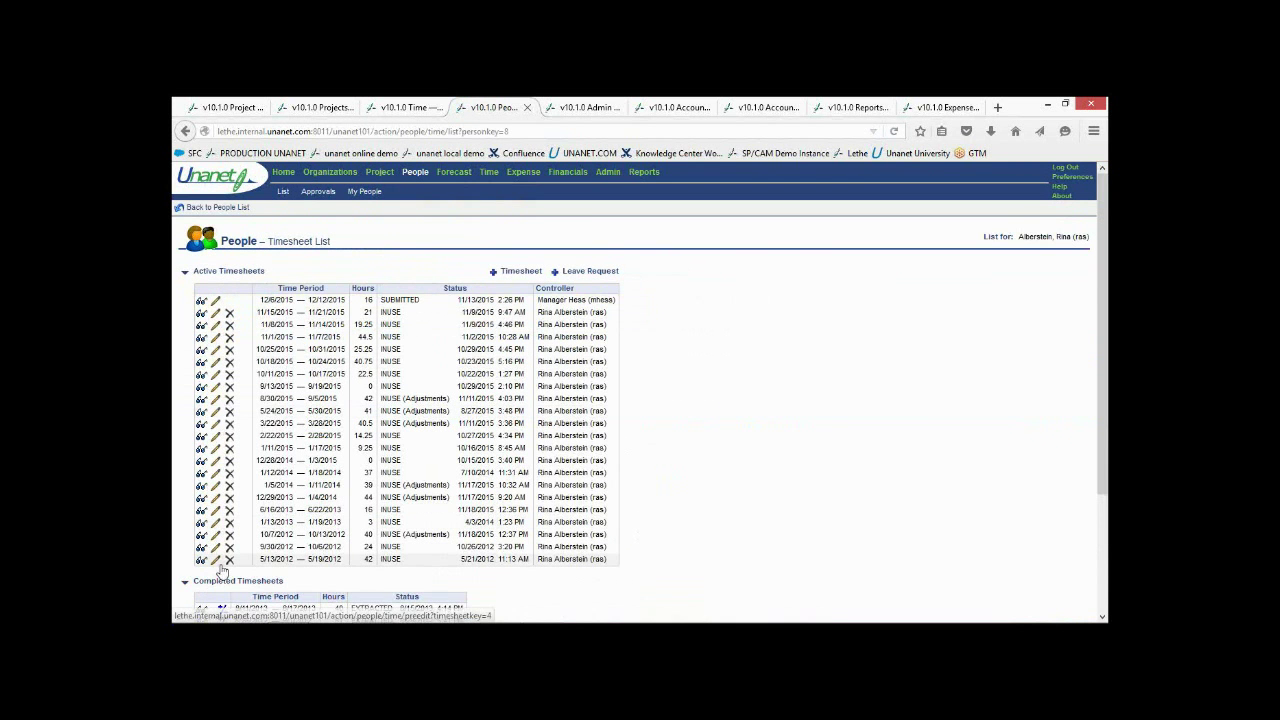
scroll(212, 580, down, 3)
scroll(215, 400, up, 3)
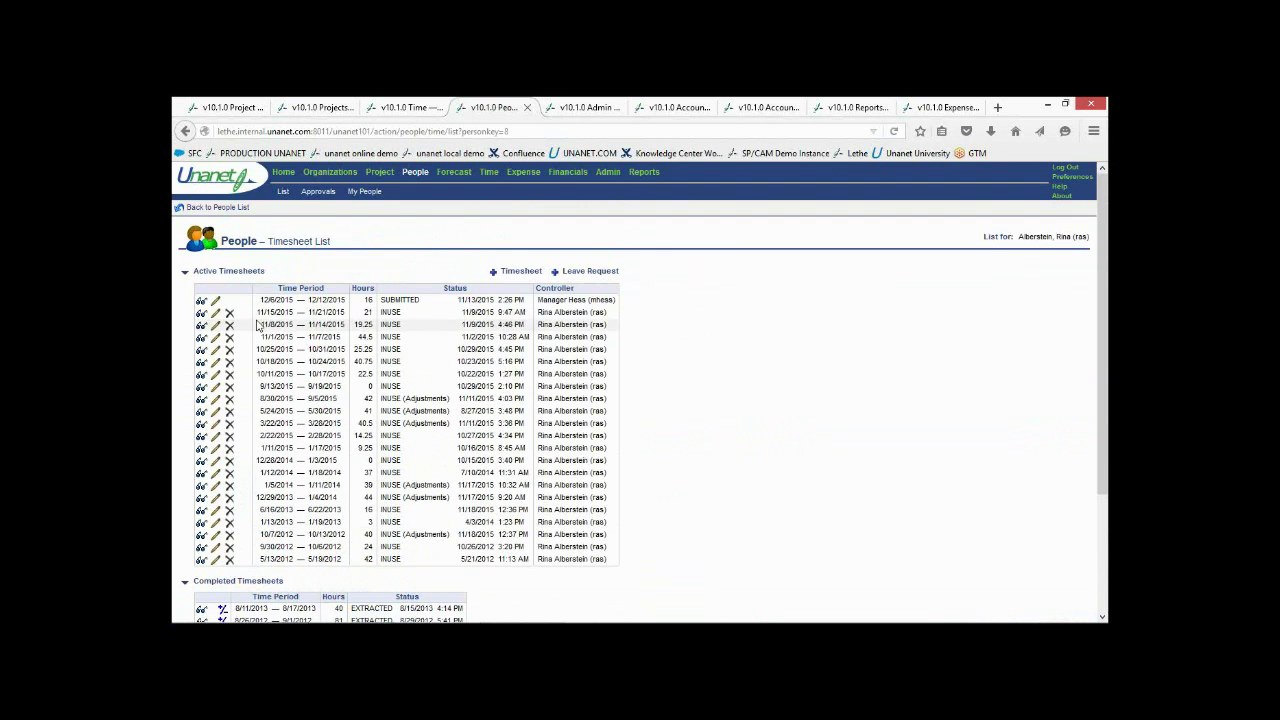
click(203, 208)
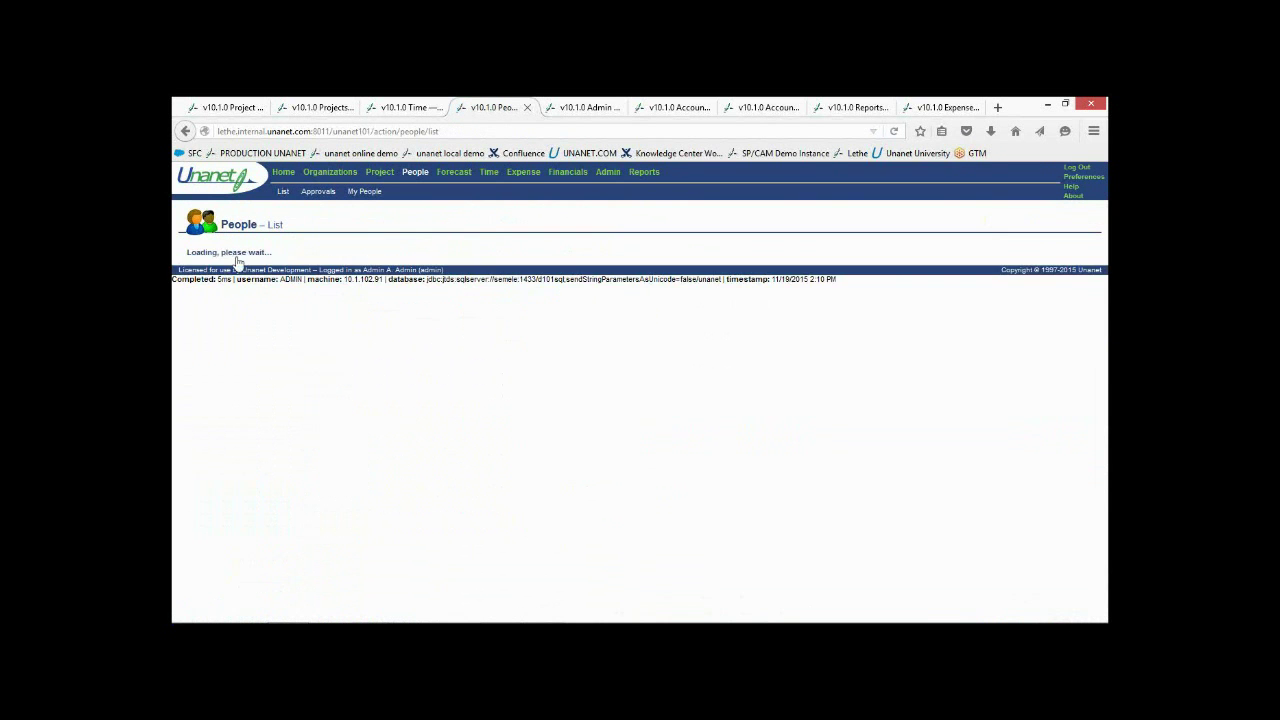
Filter people by last name 'admin', select the Admin user, and review their timesheet list
click(206, 257)
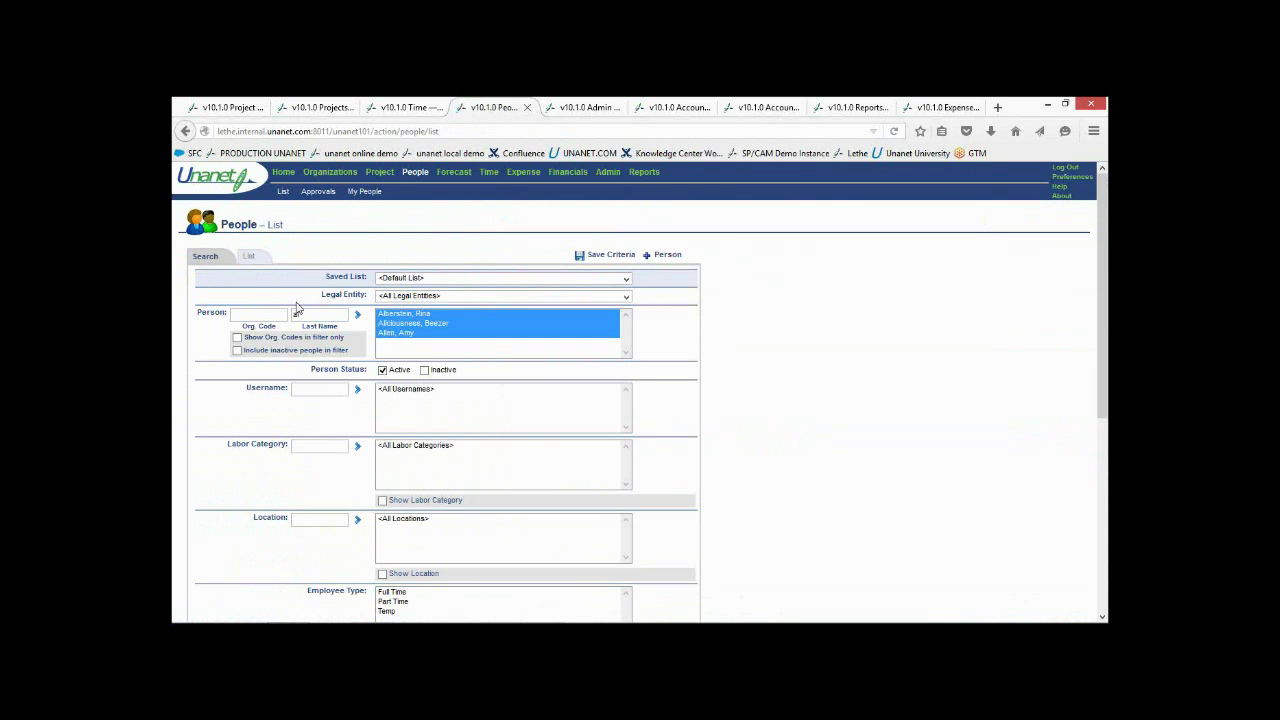
key(BackSpace)
key(BackSpace)
text(admin)
key(Tab)
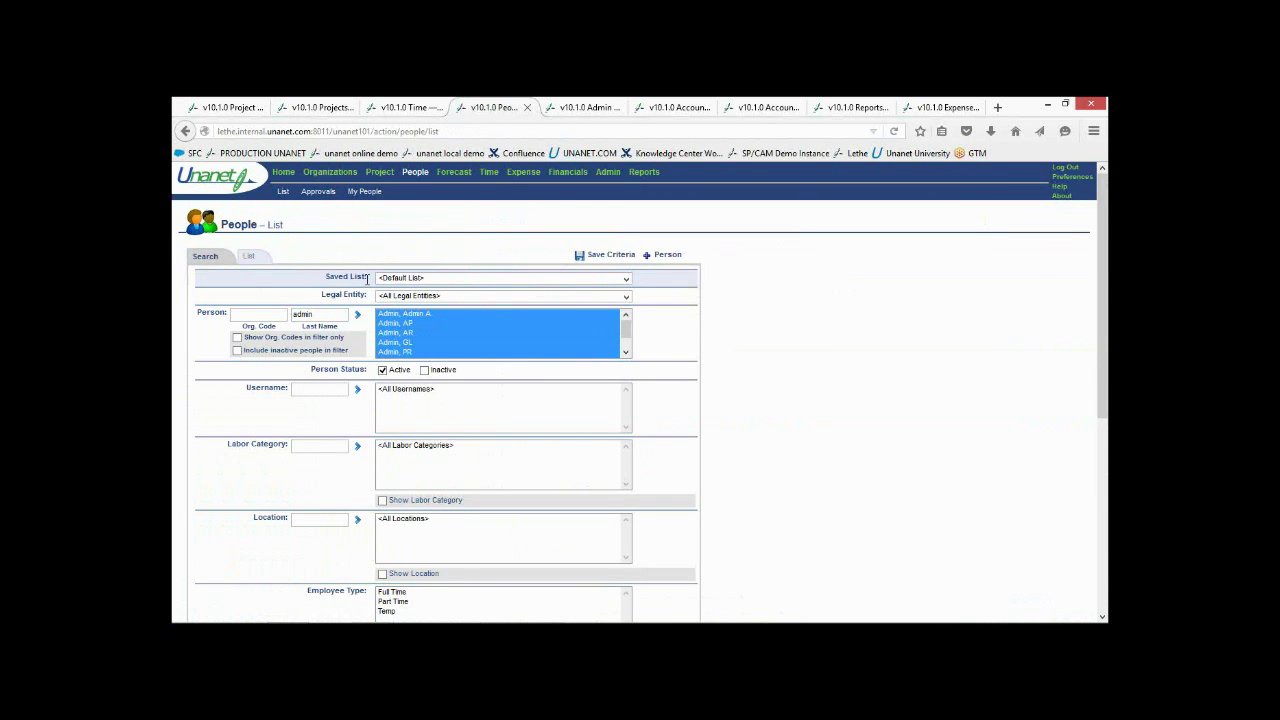
click(385, 315)
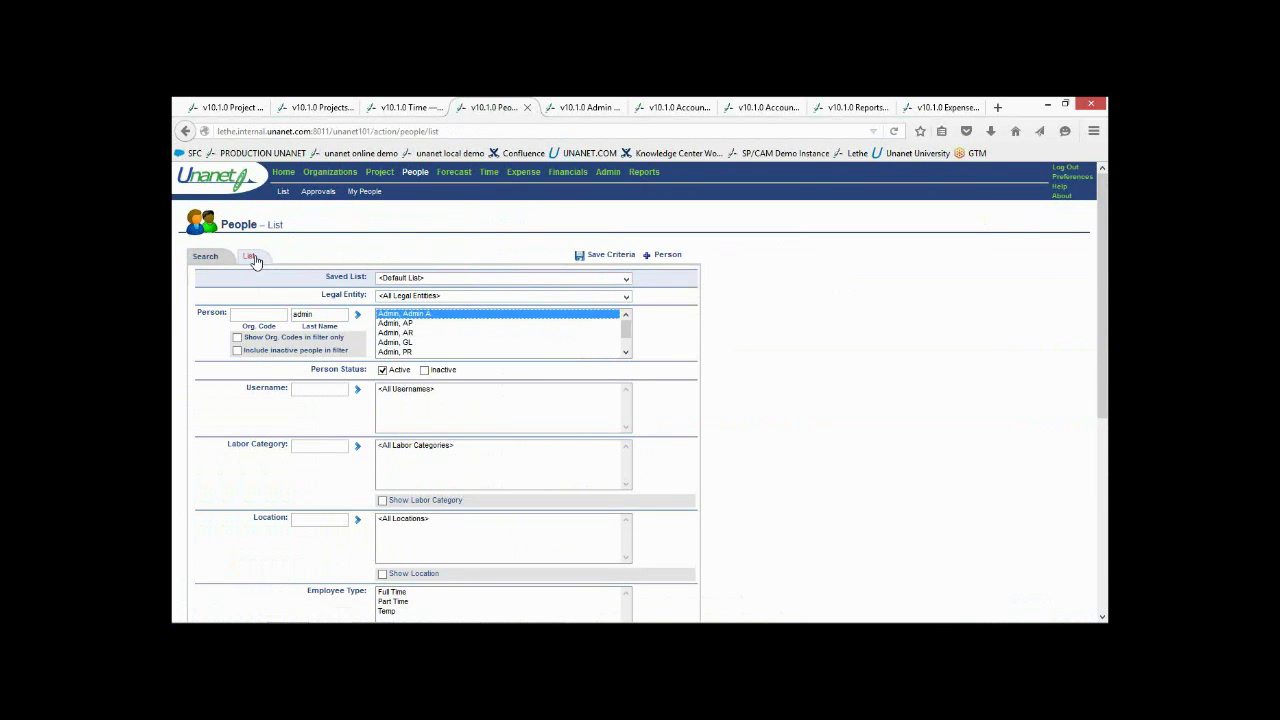
click(250, 256)
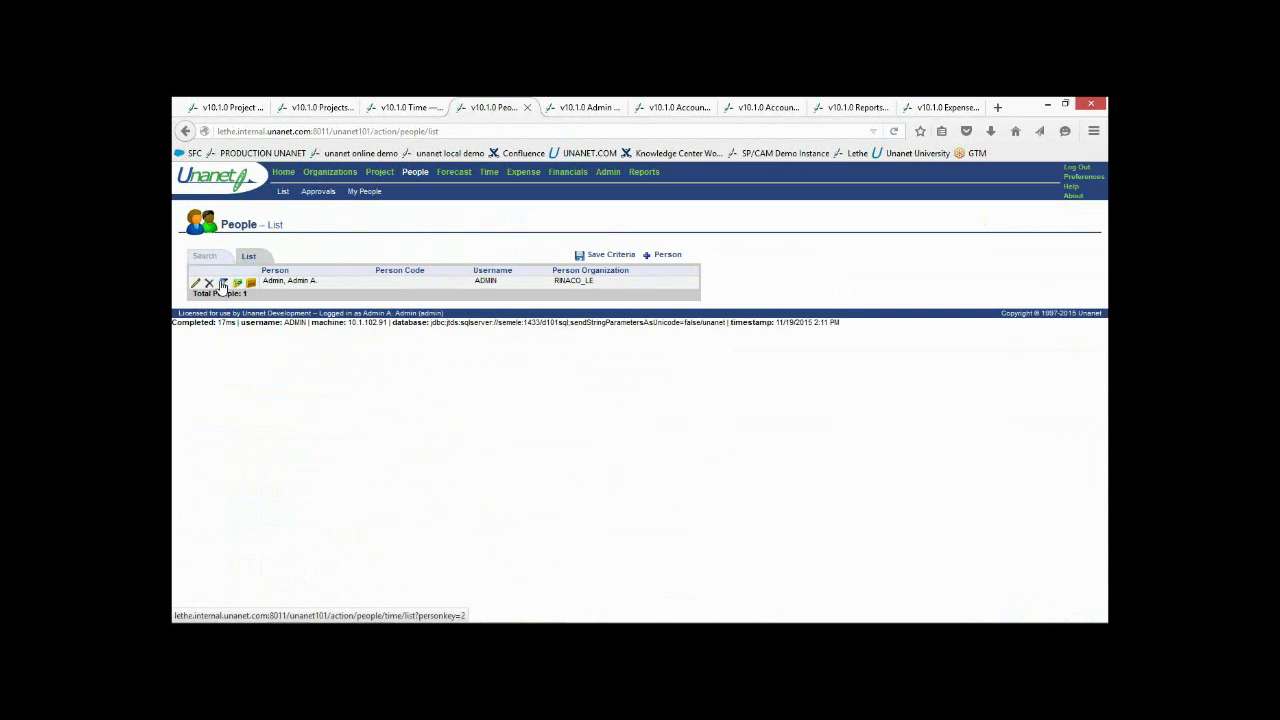
click(224, 284)
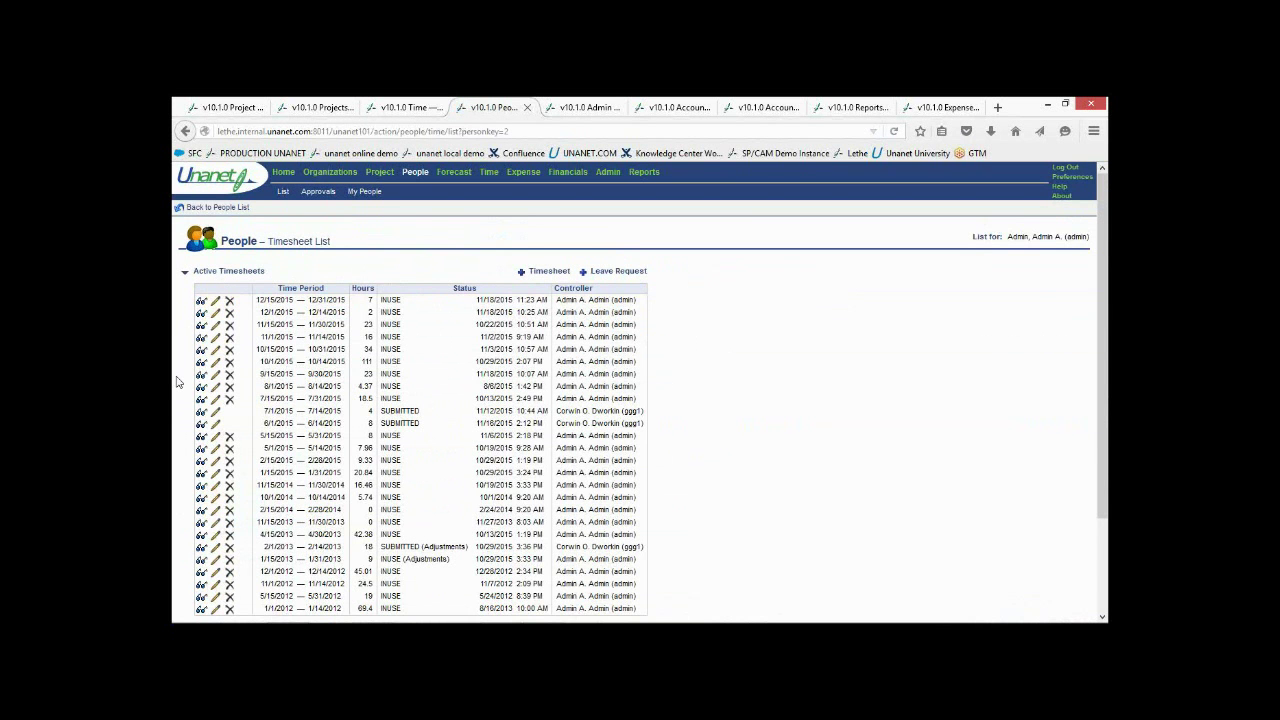
scroll(176, 380, down, 2)
scroll(178, 382, down, 1)
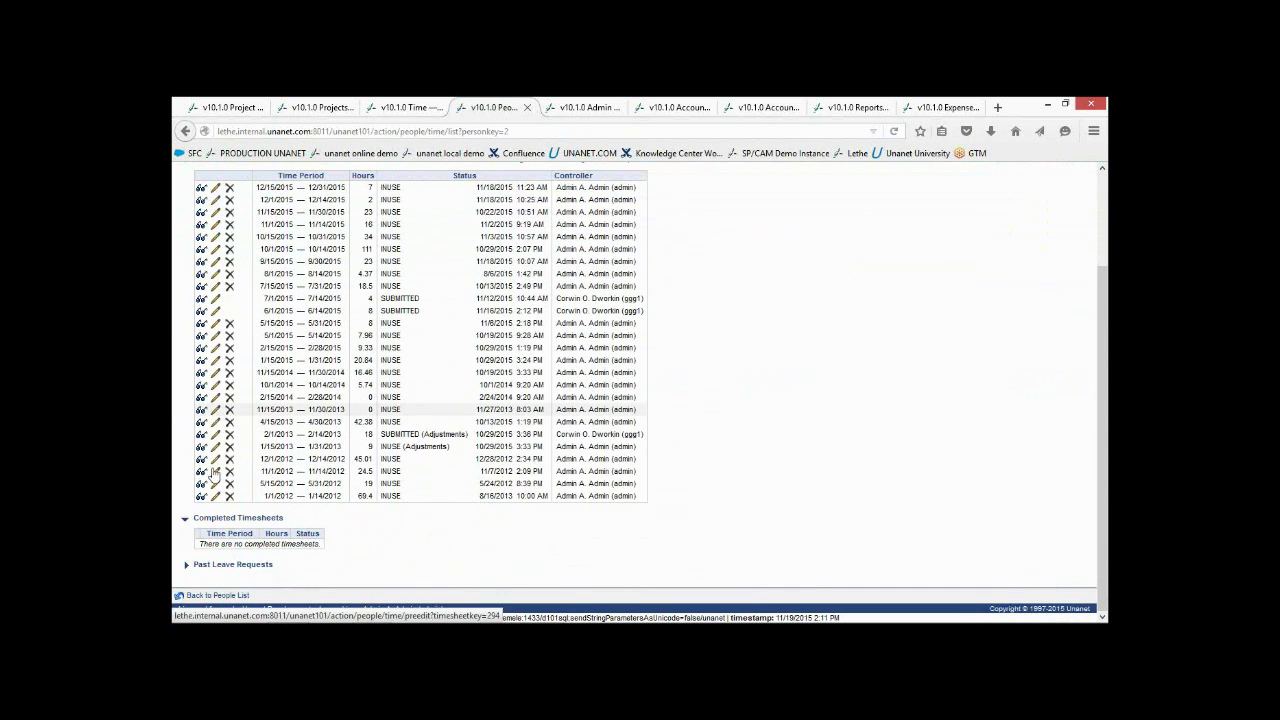
scroll(188, 398, up, 1)
scroll(183, 398, up, 2)
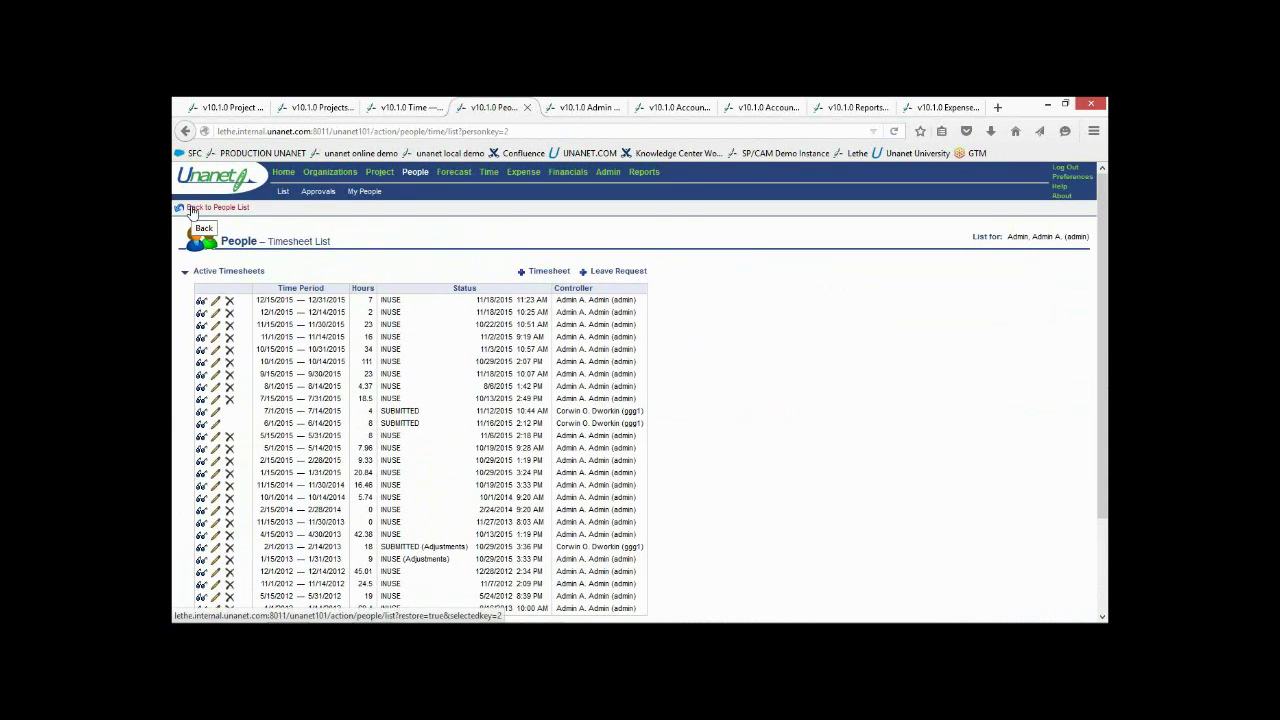
click(193, 210)
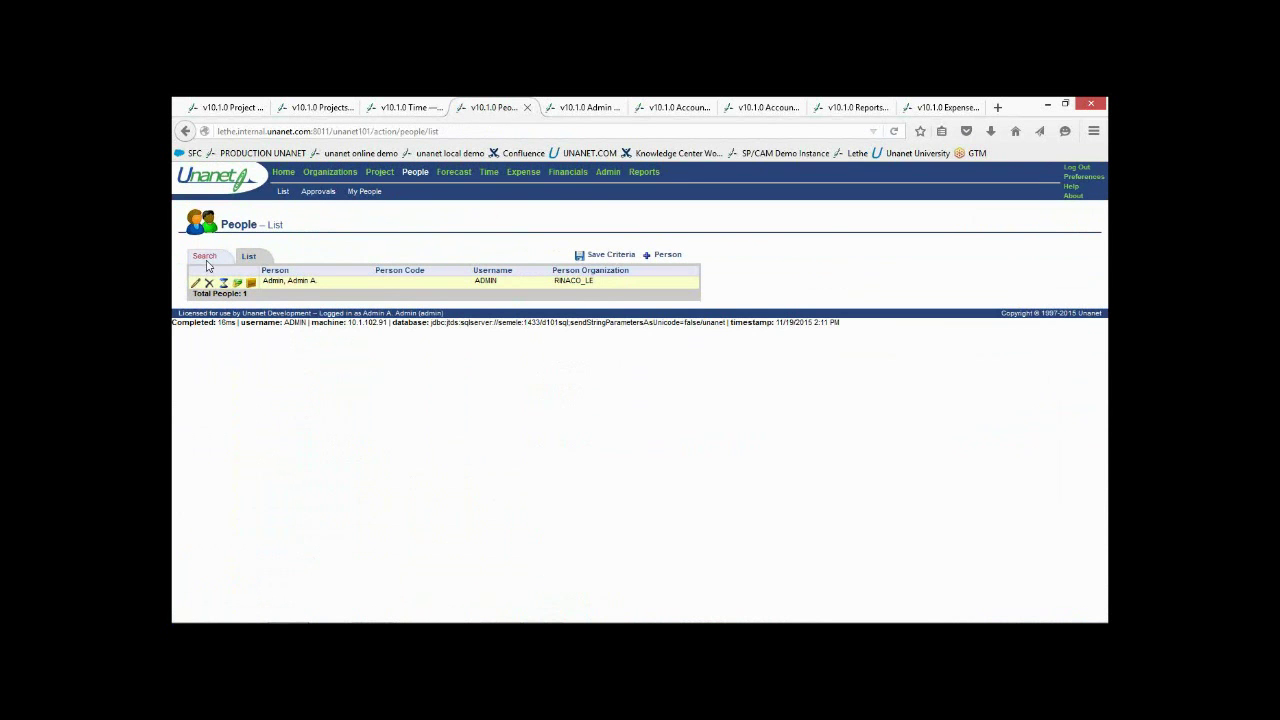
Replace the 'admin' filter with the '%' wildcard to list everyone, then open another person's timesheets
click(204, 257)
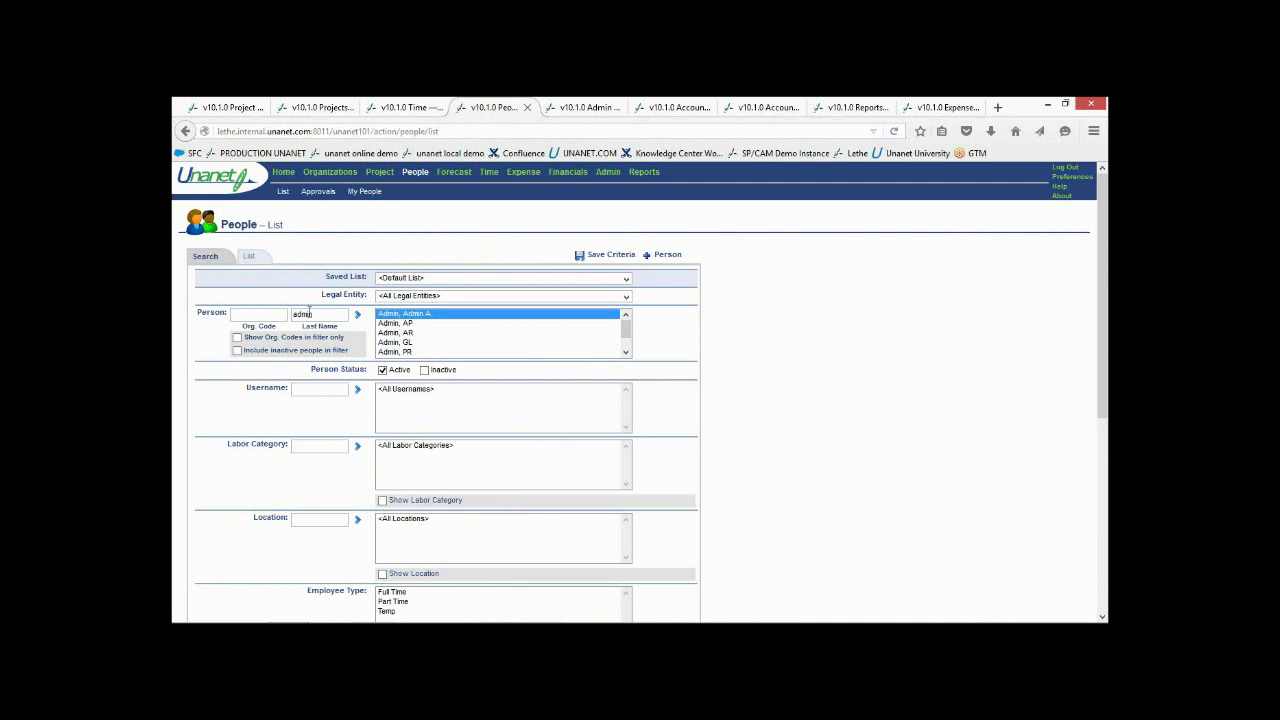
drag(314, 314, 271, 315)
text(%)
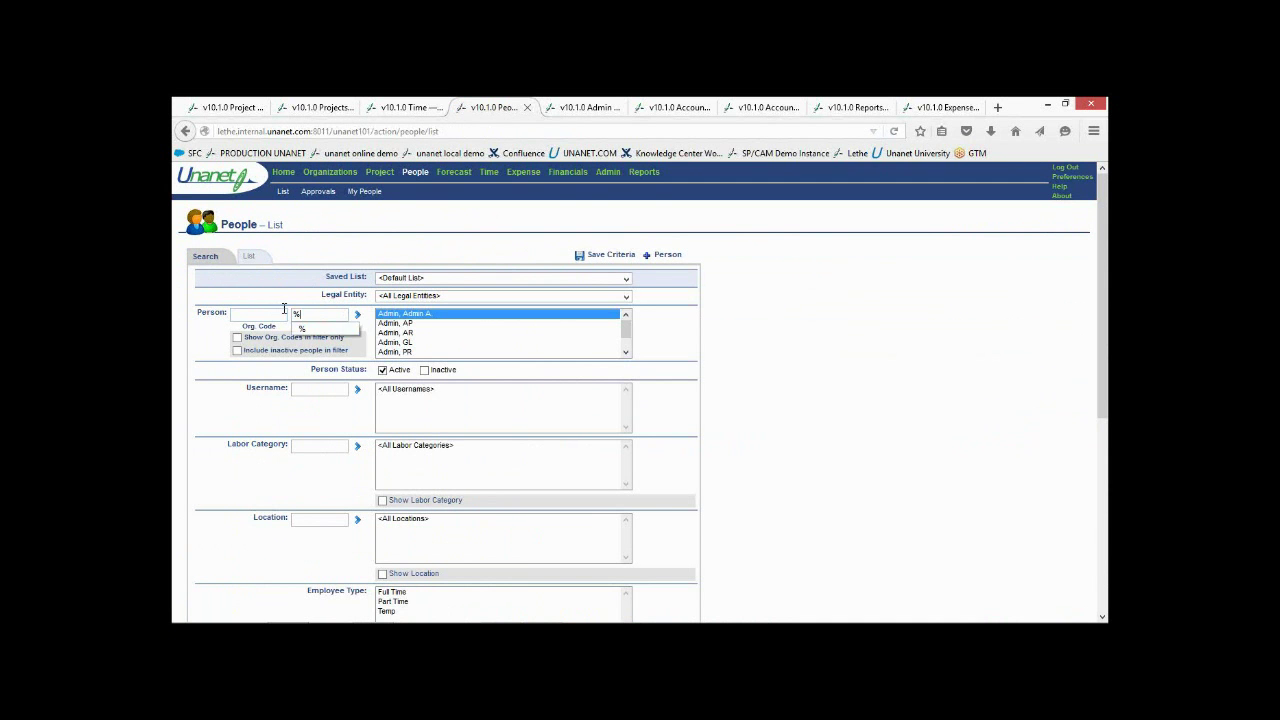
click(259, 257)
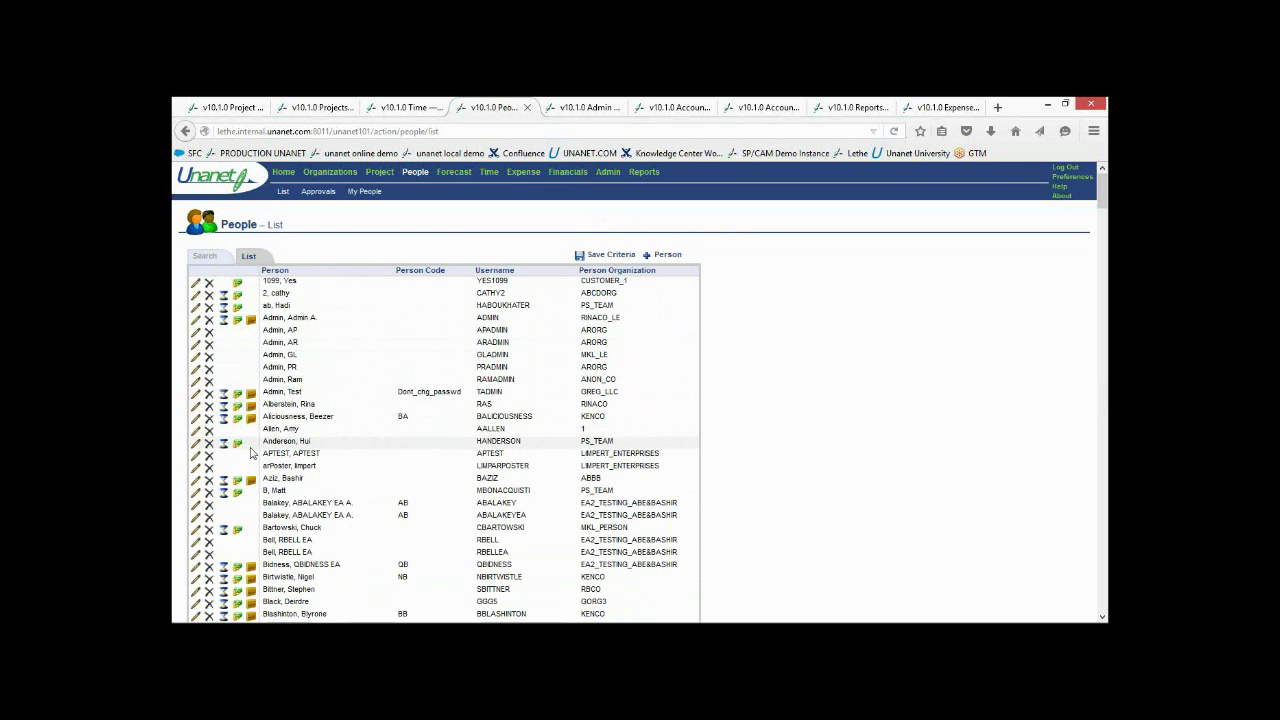
scroll(266, 455, down, 4)
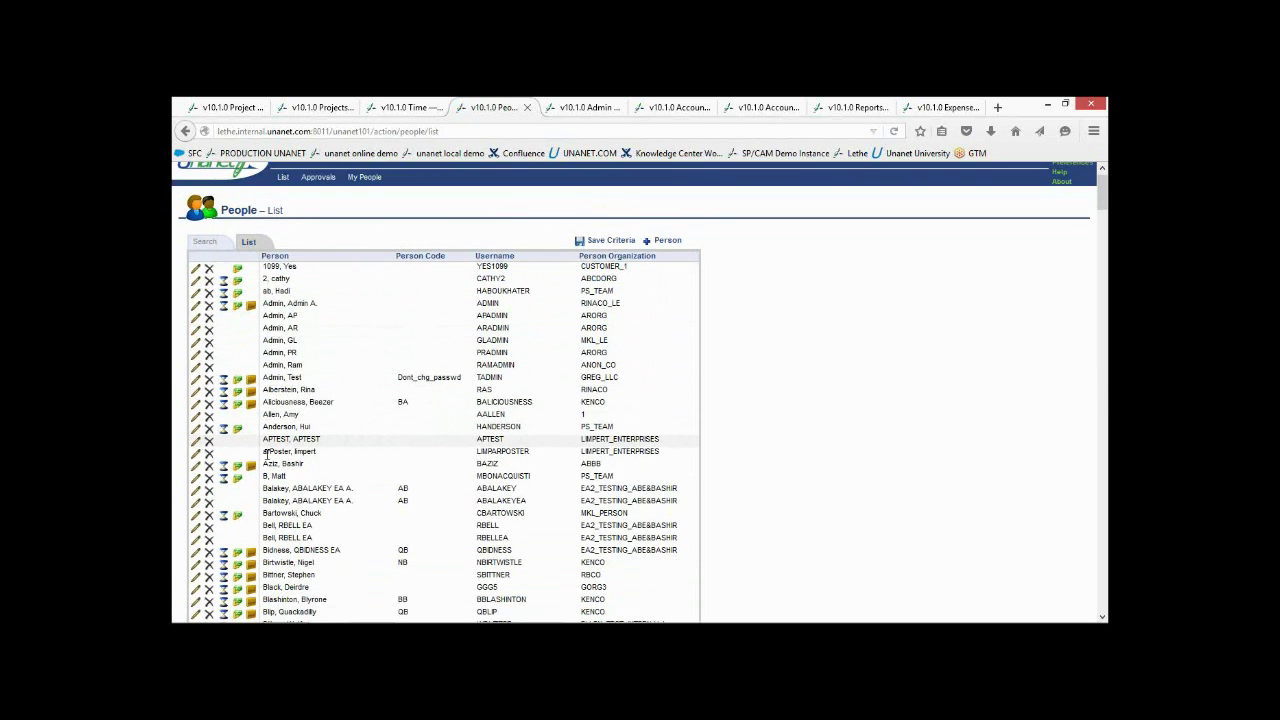
scroll(266, 455, down, 3)
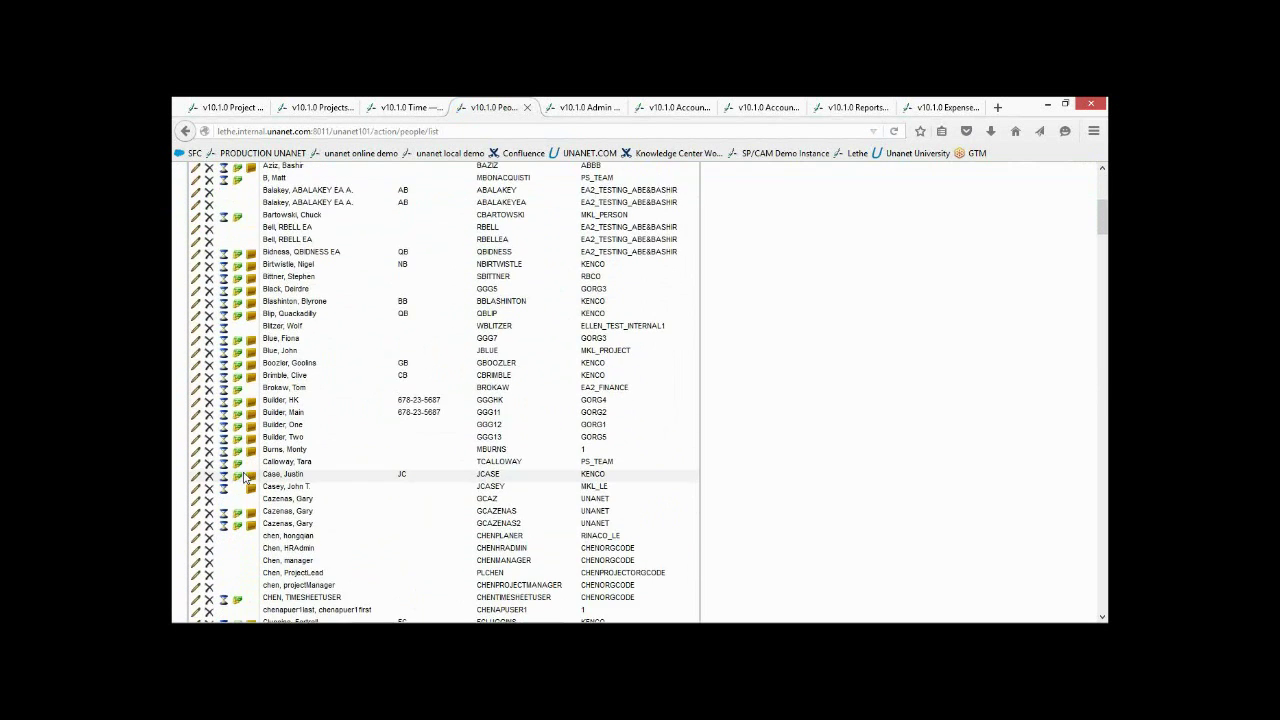
click(224, 393)
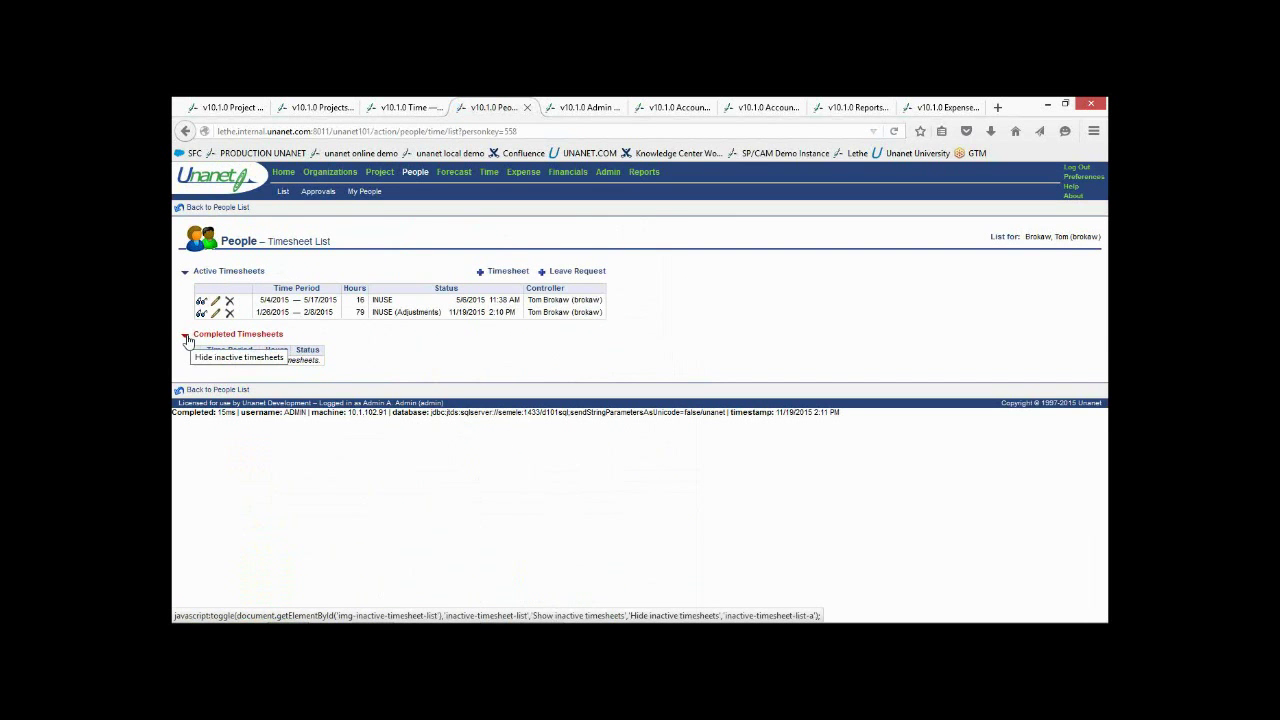
Return to the people list and open a person with an in-use 5/4/2015 timesheet and two pending adjustments
click(186, 337)
click(187, 338)
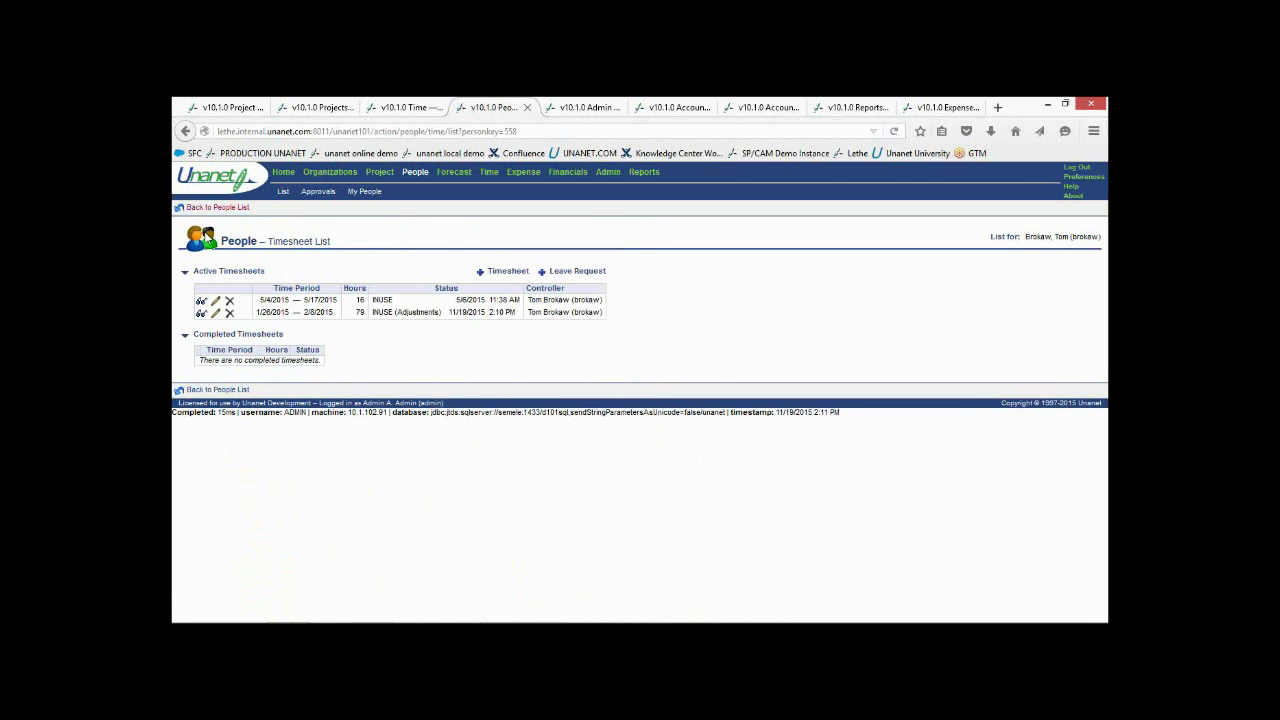
click(218, 209)
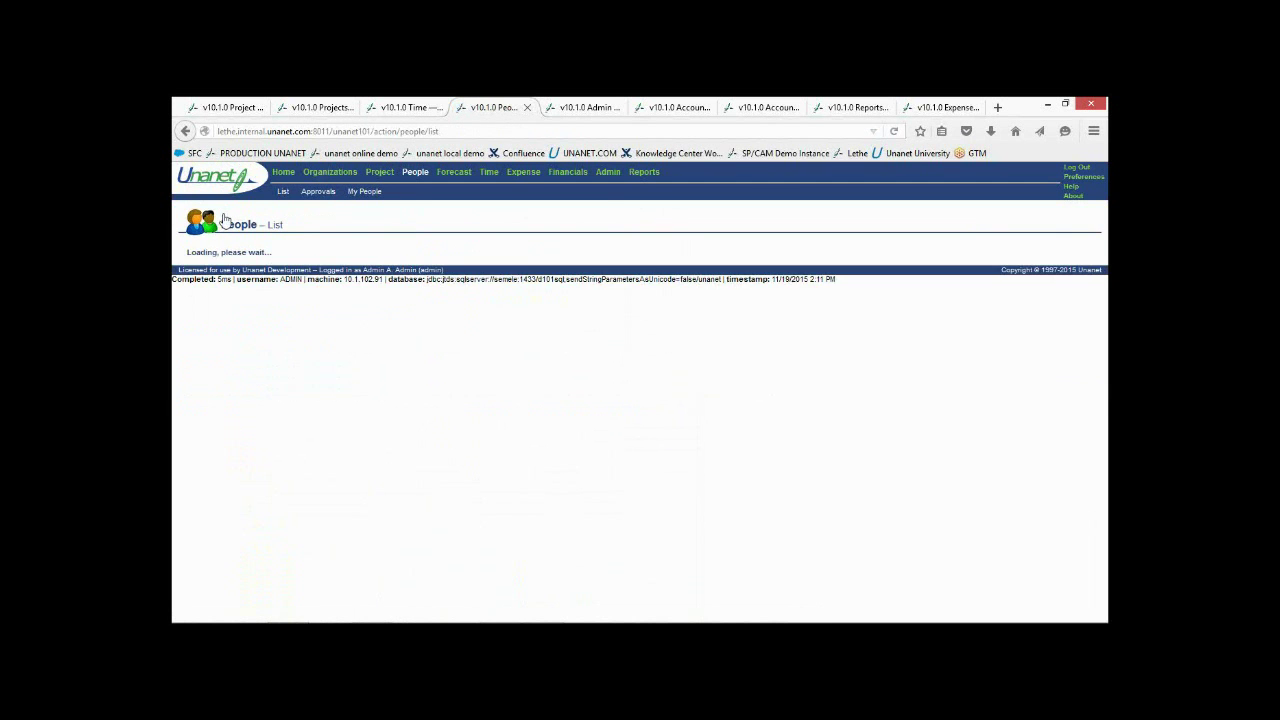
scroll(300, 315, down, 5)
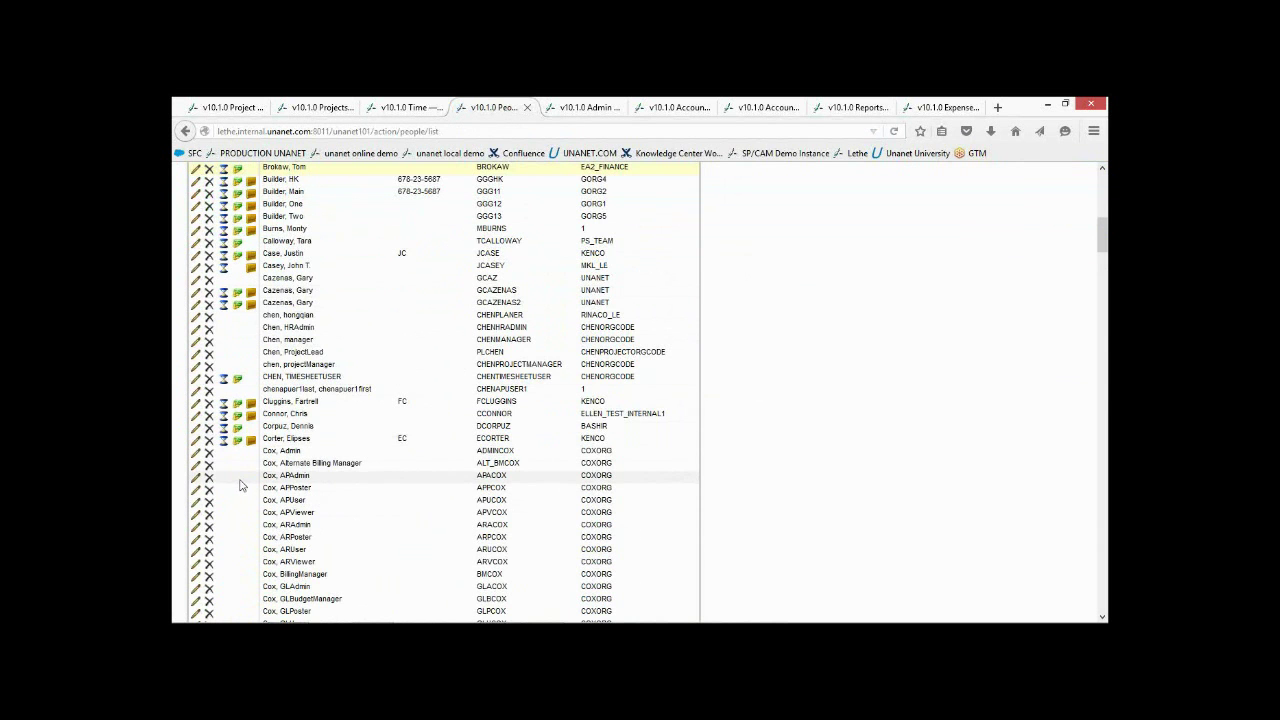
scroll(240, 485, down, 2)
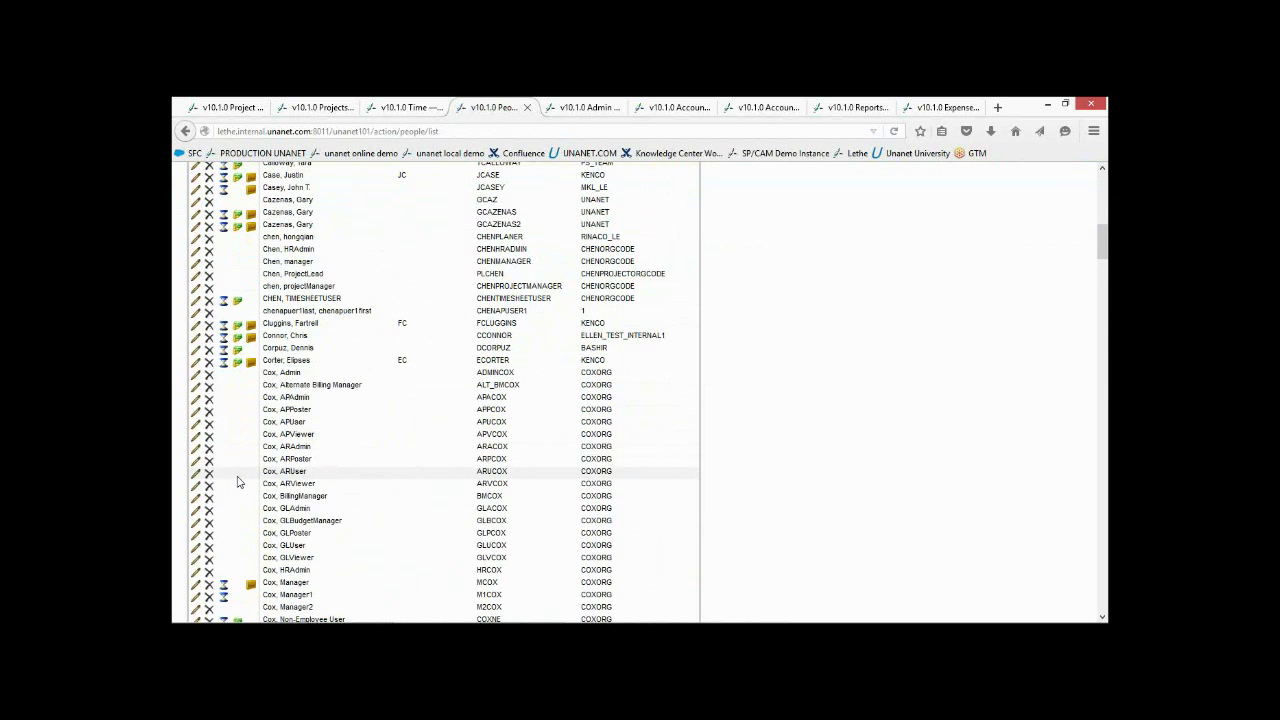
scroll(243, 469, down, 4)
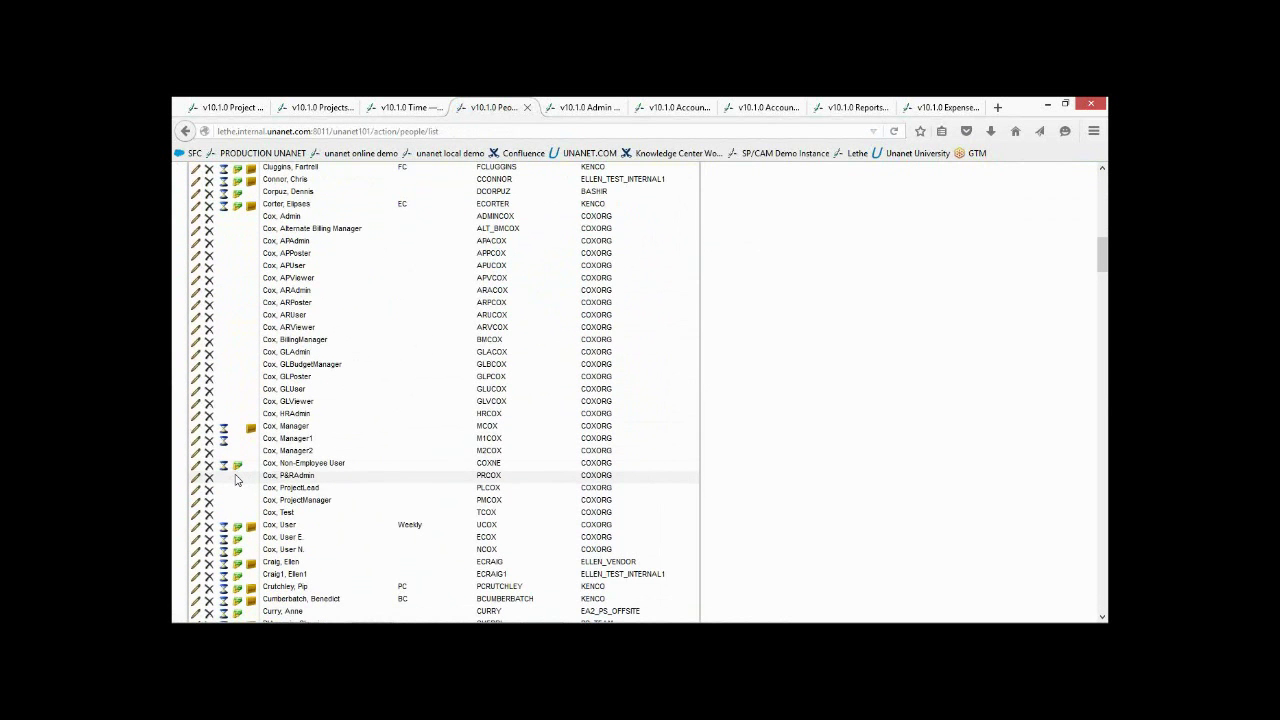
scroll(238, 483, down, 3)
scroll(237, 481, down, 2)
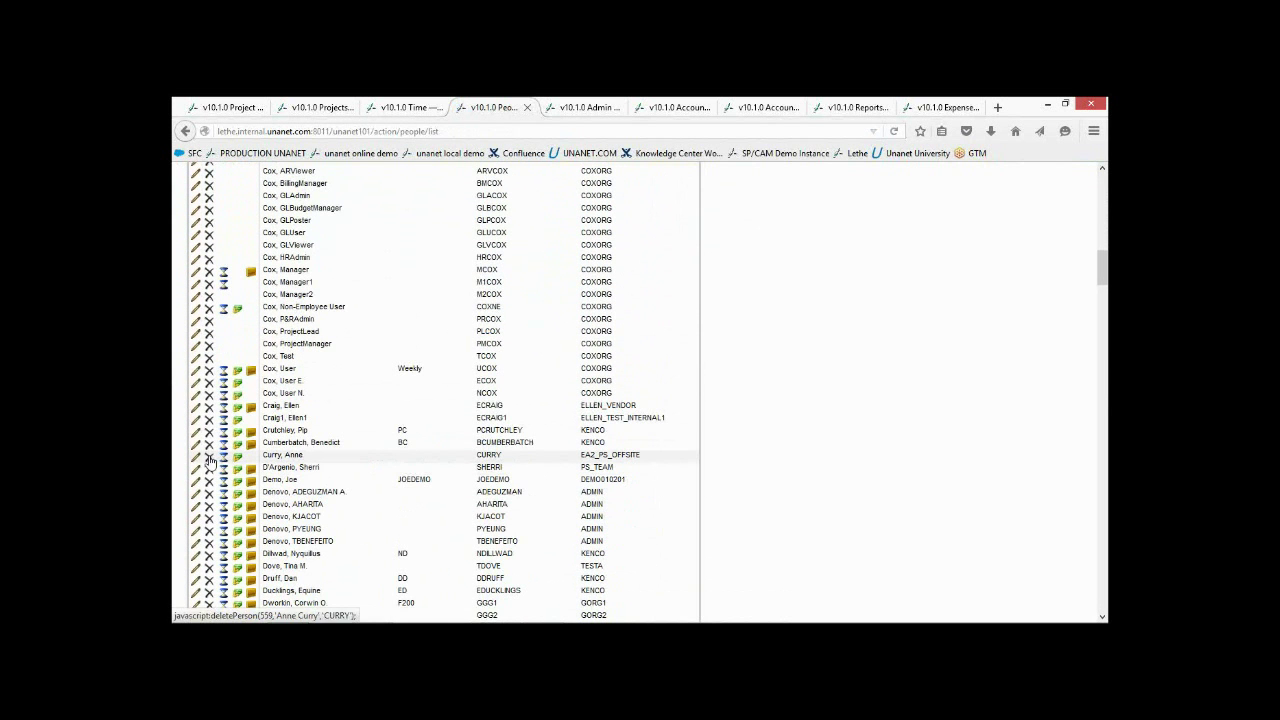
click(224, 459)
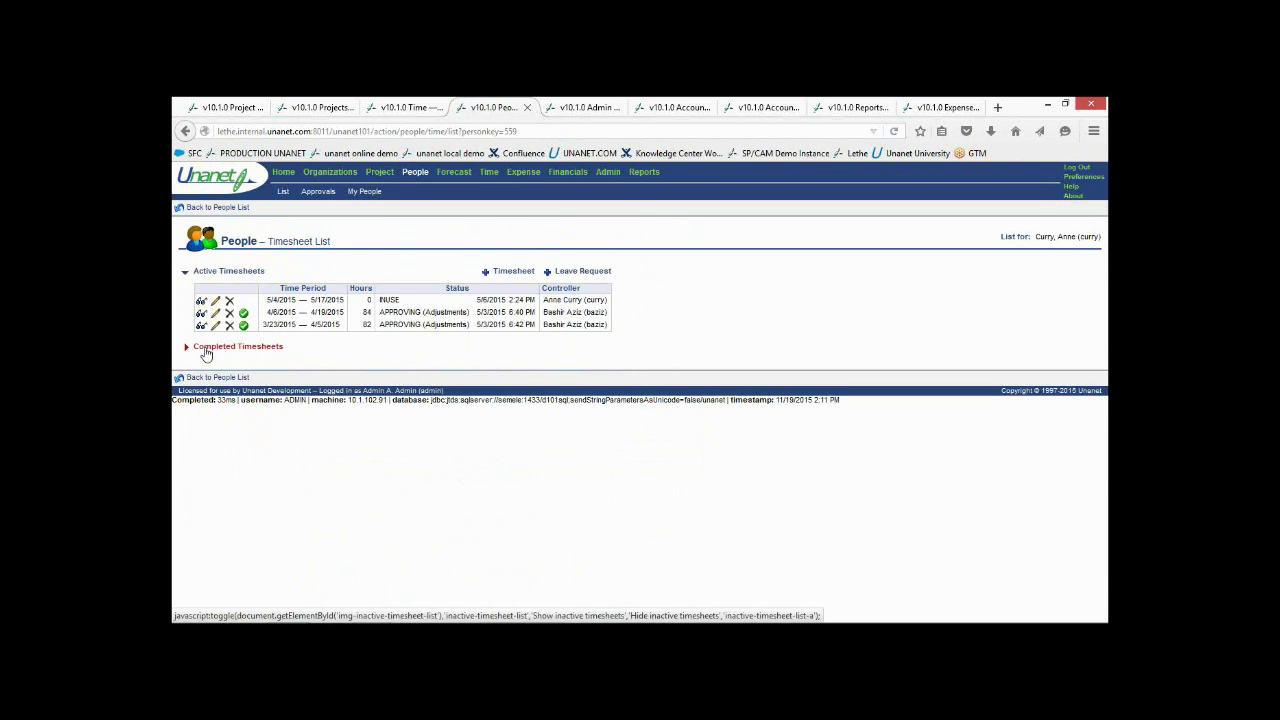
Adjust the locked 3/9/2015–3/22/2015 timesheet to 7 hours on Monday 9, save, and submit
click(205, 348)
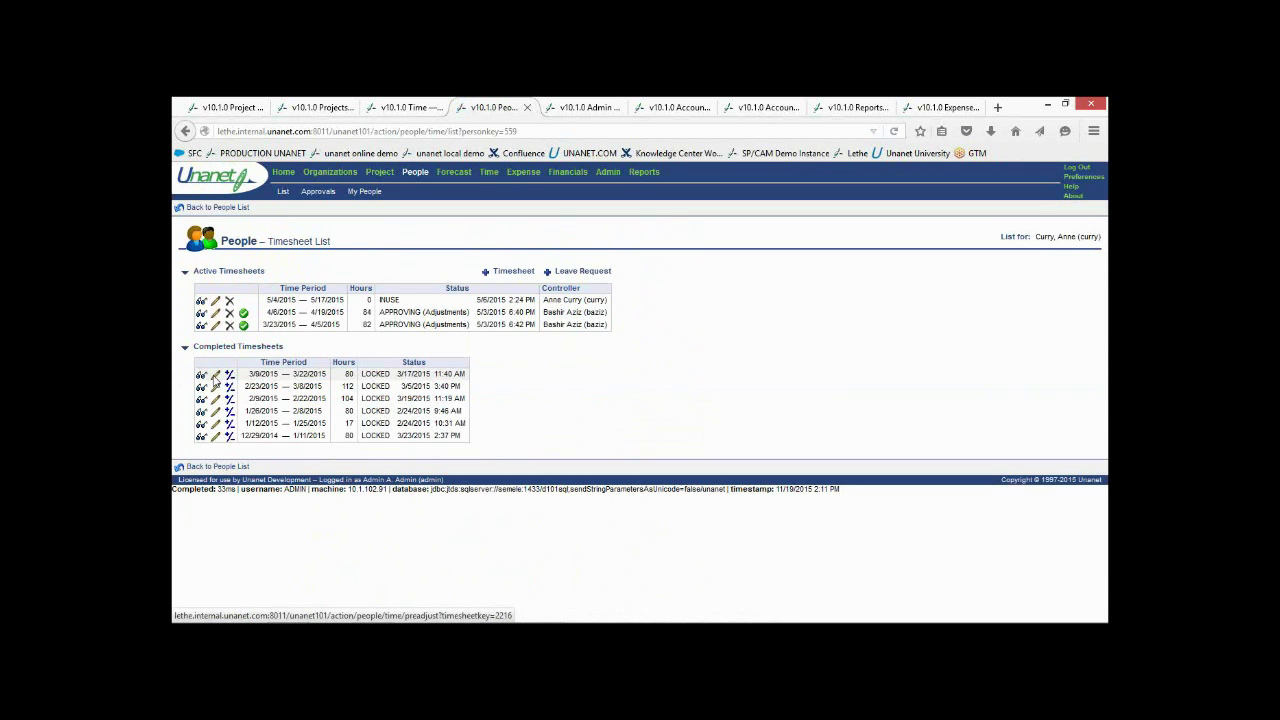
click(215, 376)
click(677, 358)
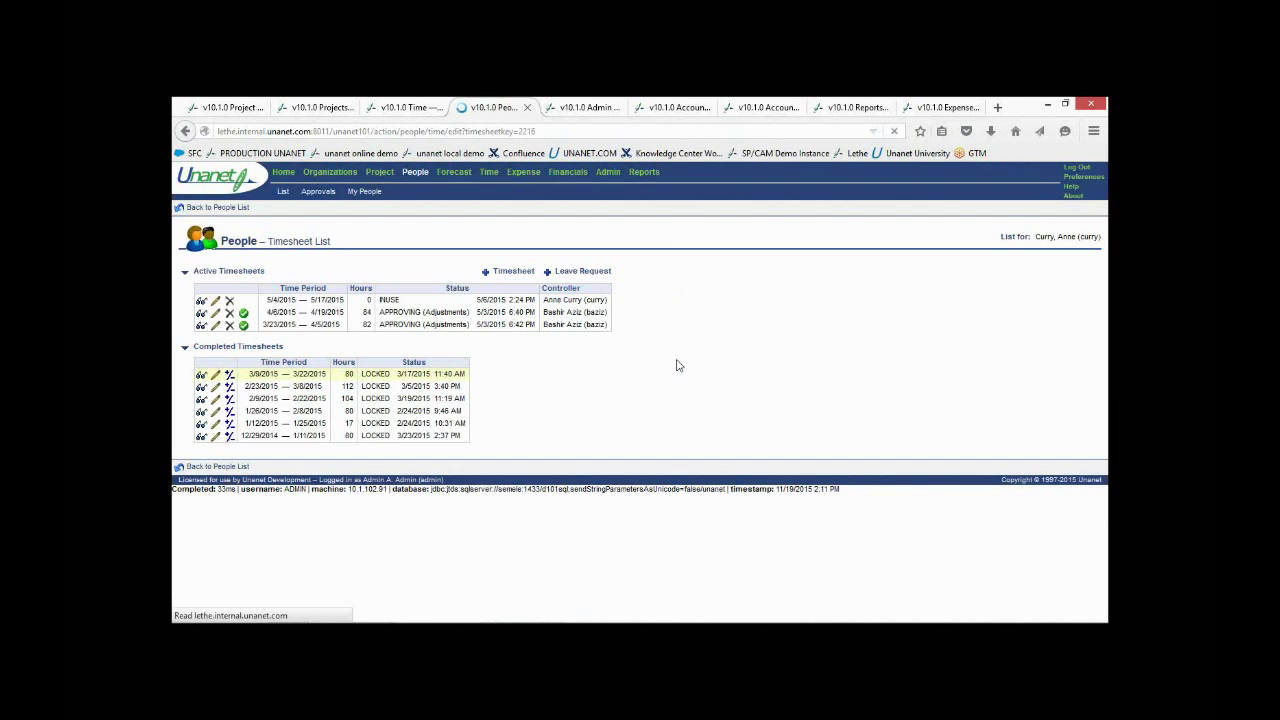
click(702, 281)
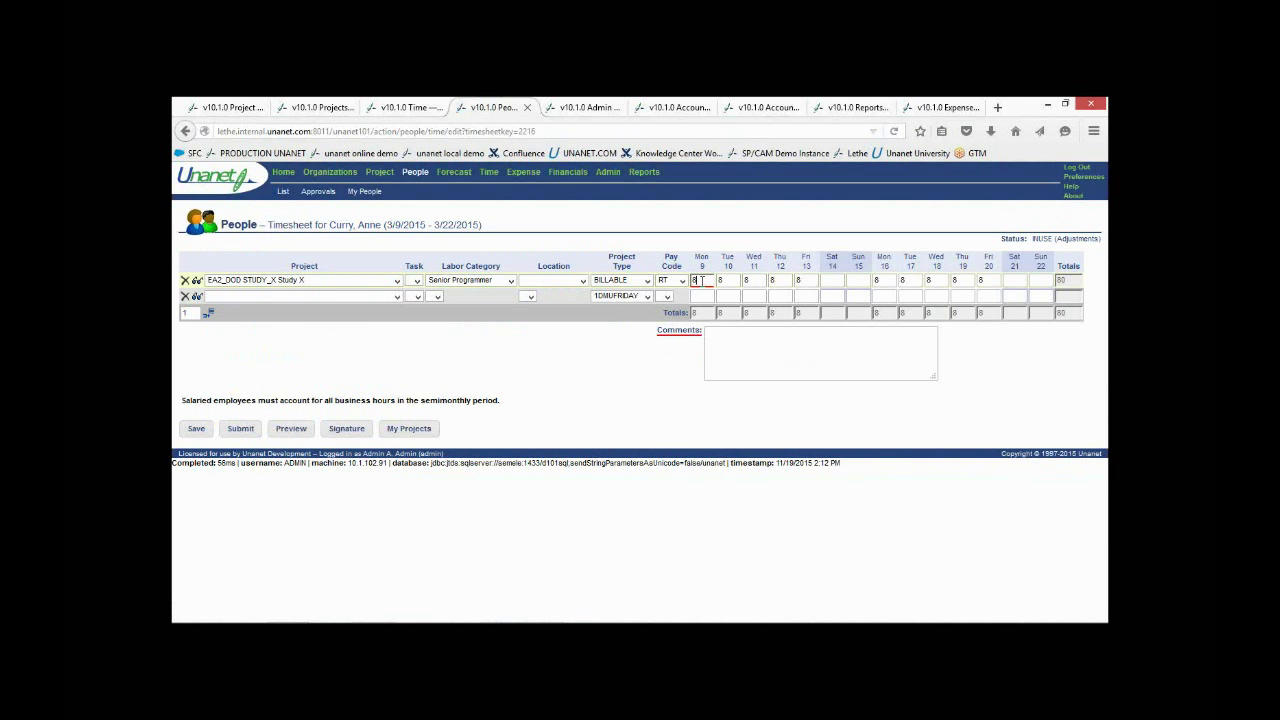
text(7)
click(190, 432)
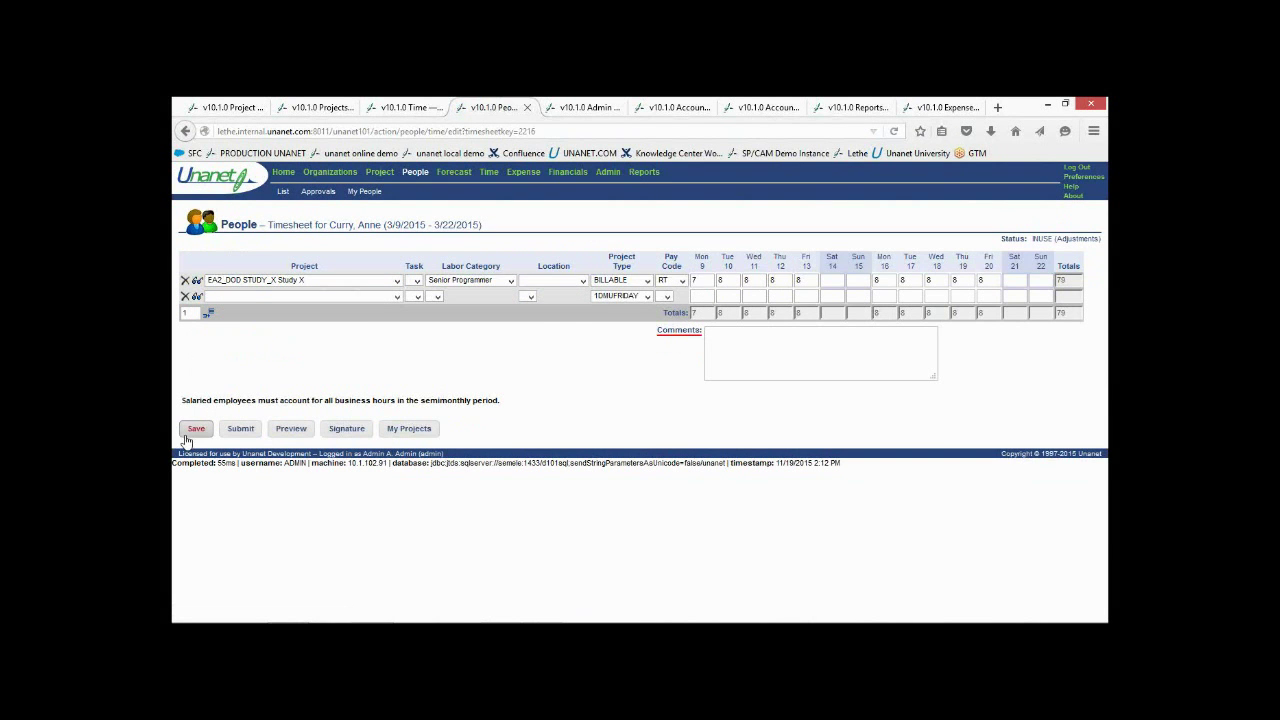
click(236, 436)
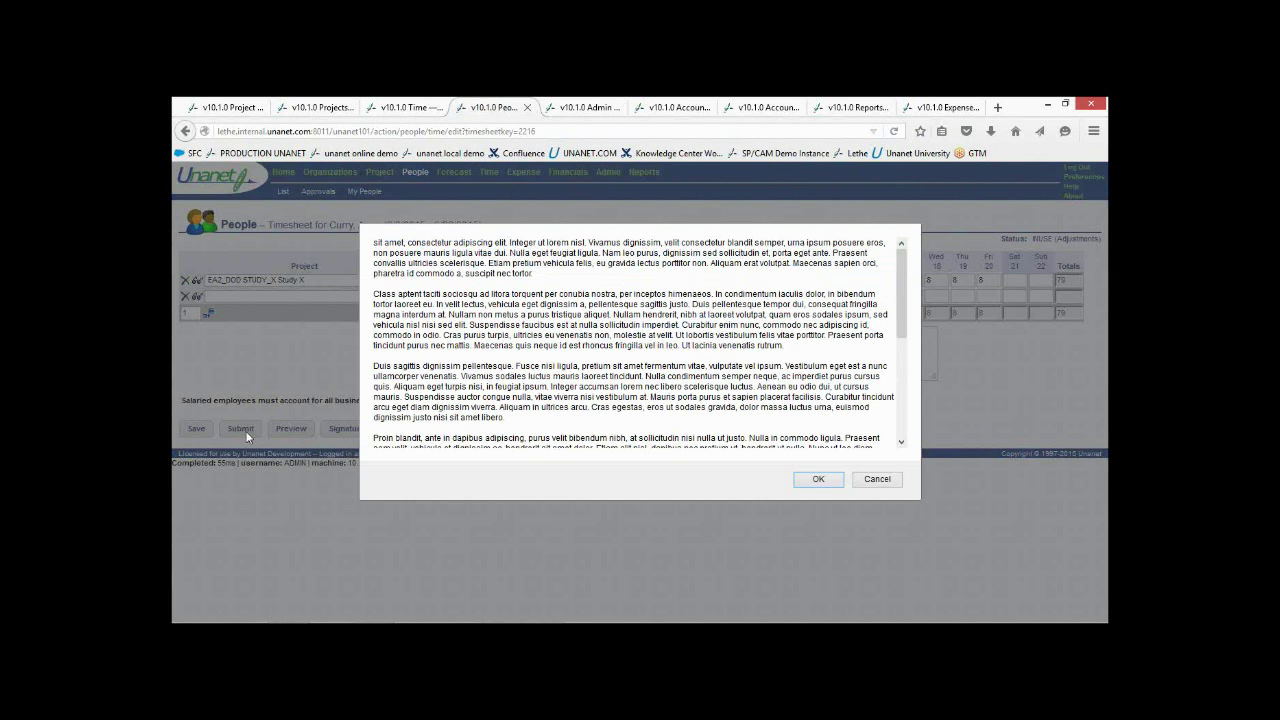
click(800, 484)
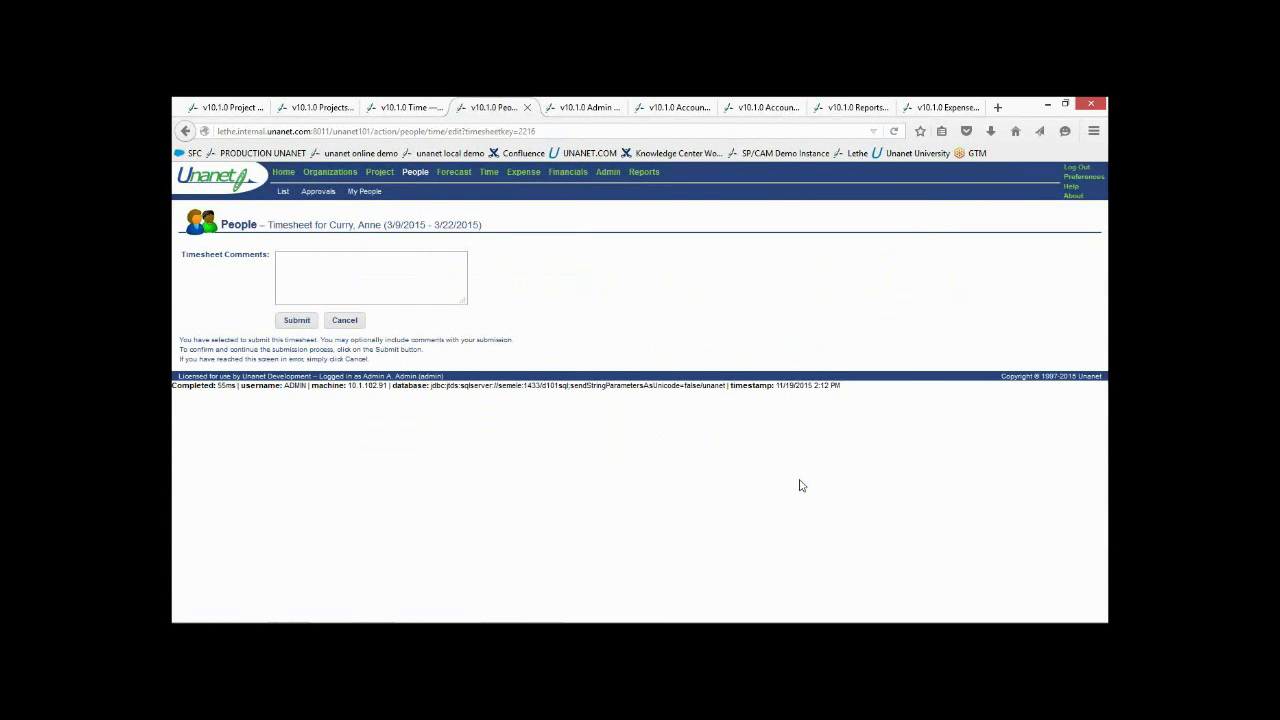
click(293, 321)
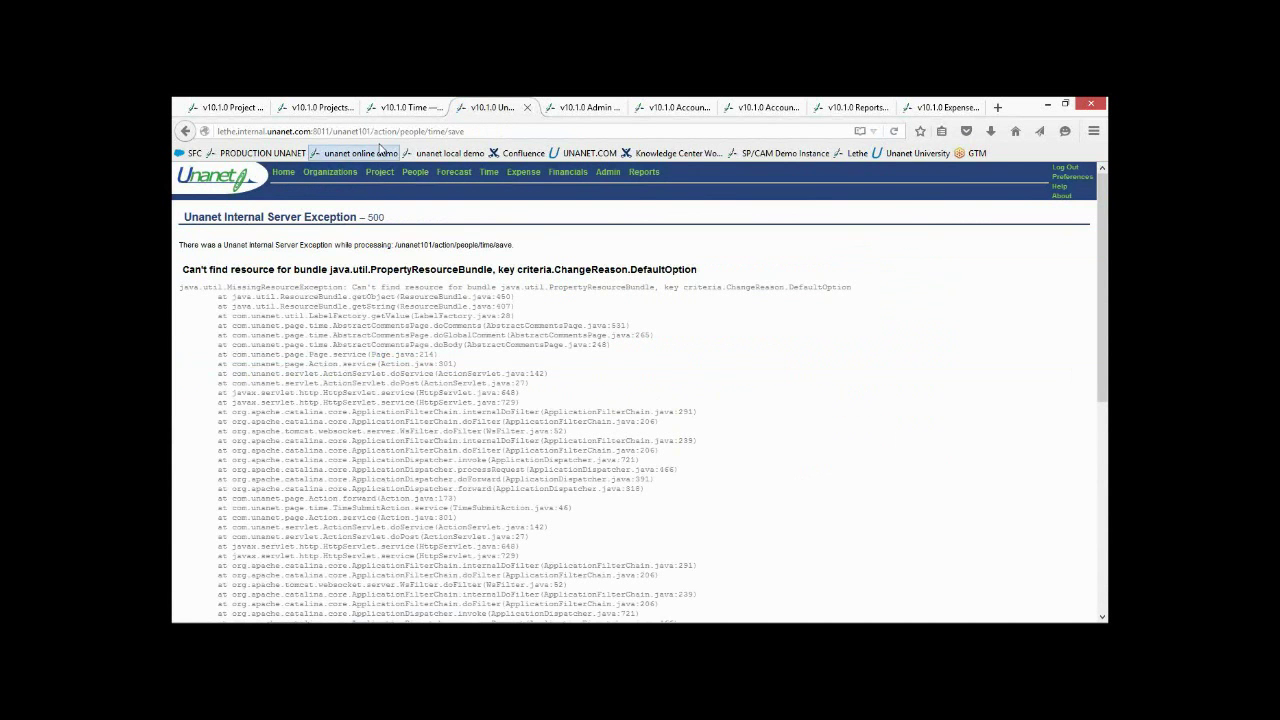
Return to Admin Time settings showing sp_submit_validation for save and submit
click(562, 108)
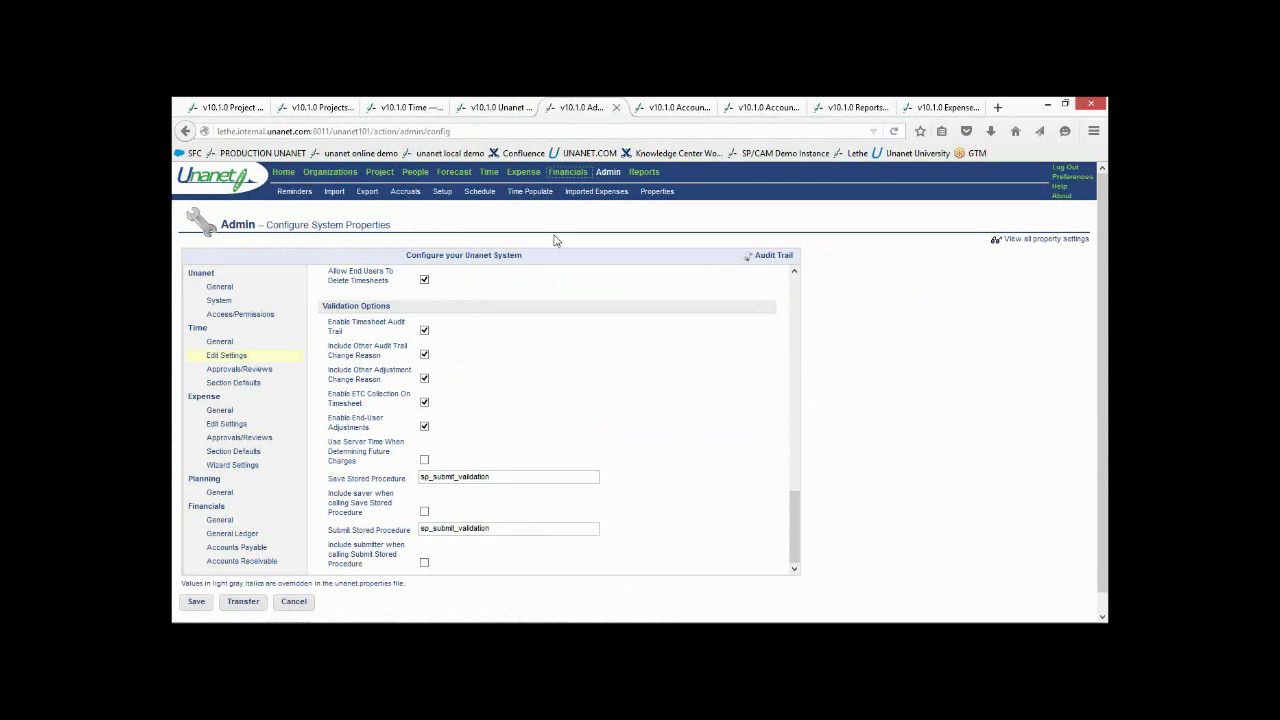
Show the Accounts Payable Check Print History grouped by bank account
click(657, 107)
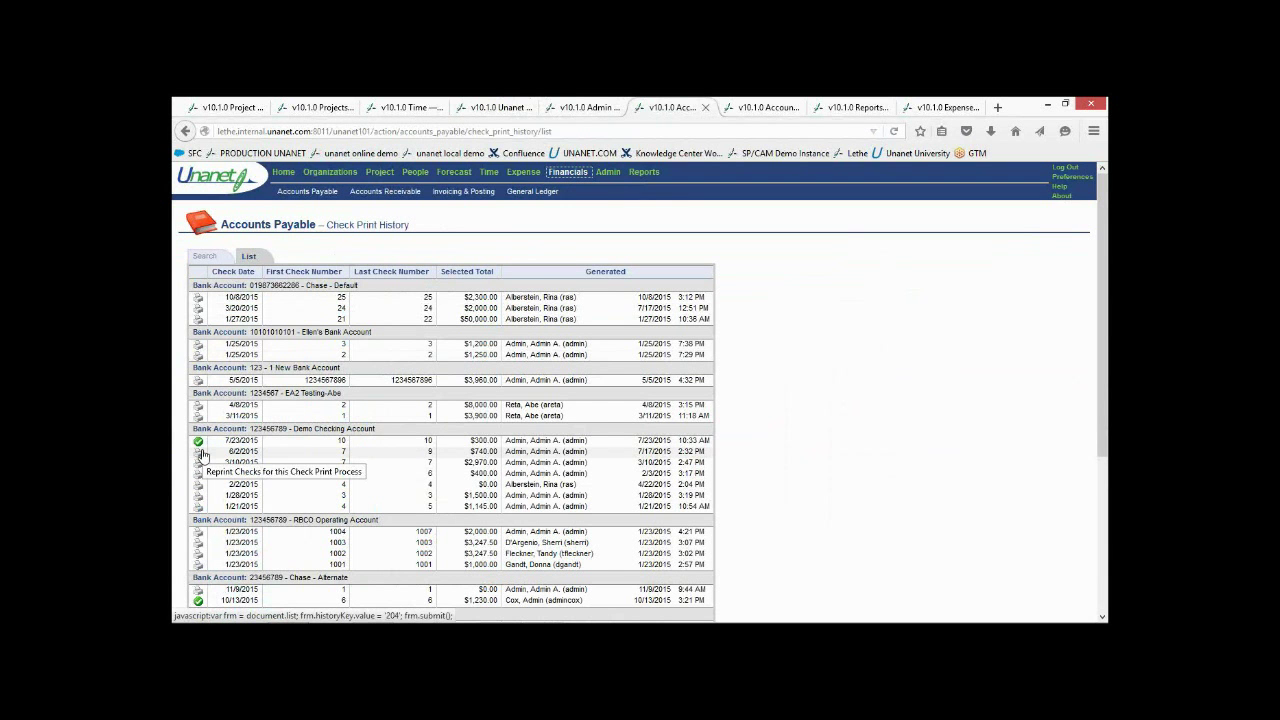
Reprint the 6/2/2015 Demo Checking Account checks, then view Accounts Receivable Customer Payments
click(200, 455)
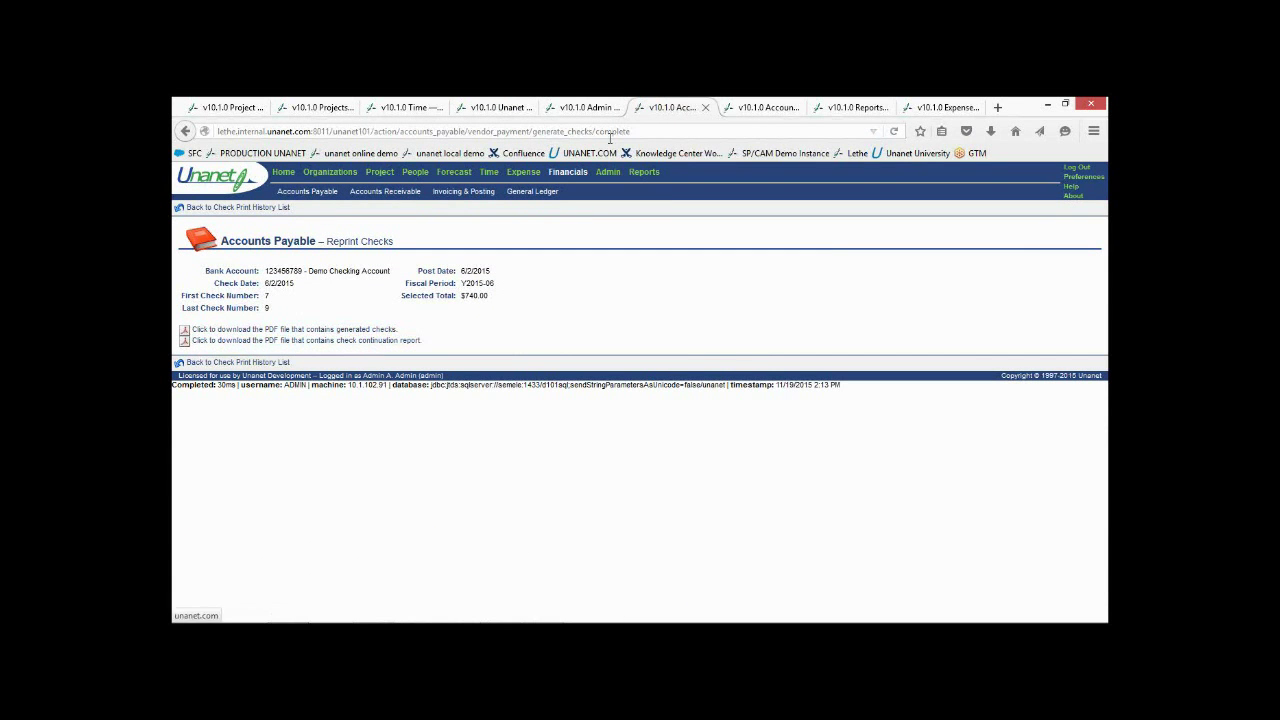
click(767, 108)
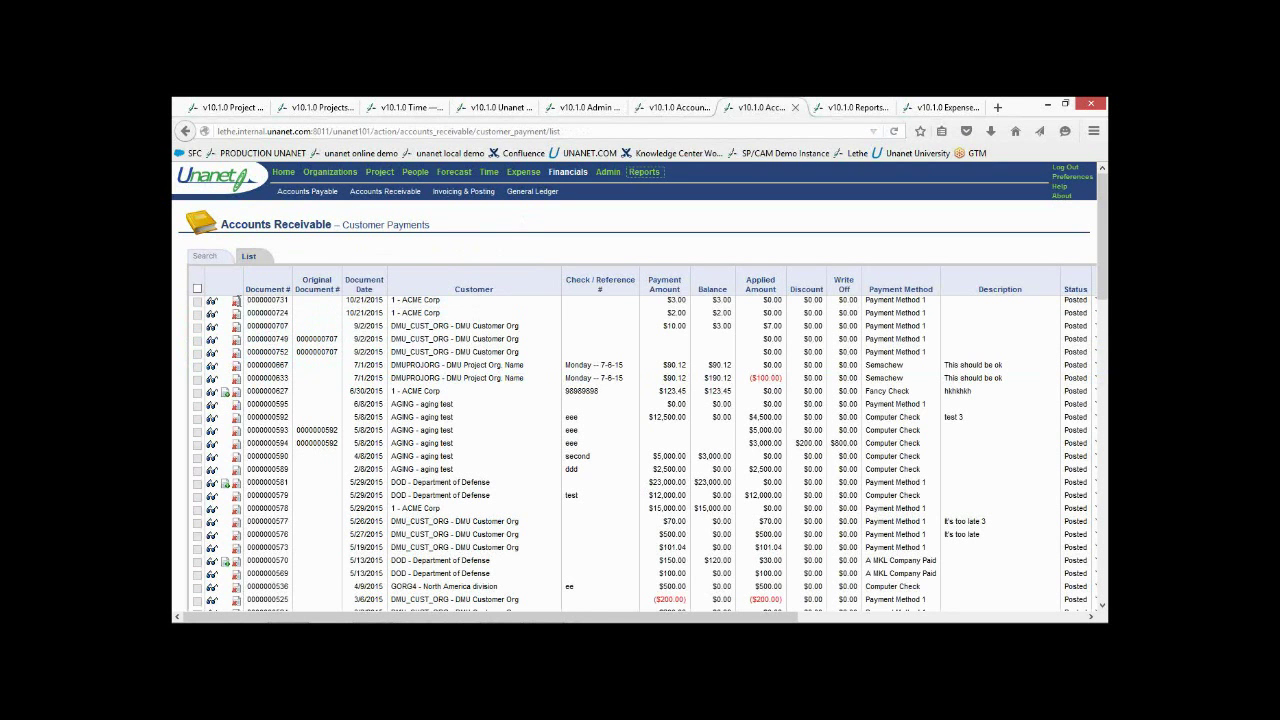
Run the Journal Detail report for 10/1/2015–12/31/2015, then view expense voucher 584's details
key(ctrl+Tab)
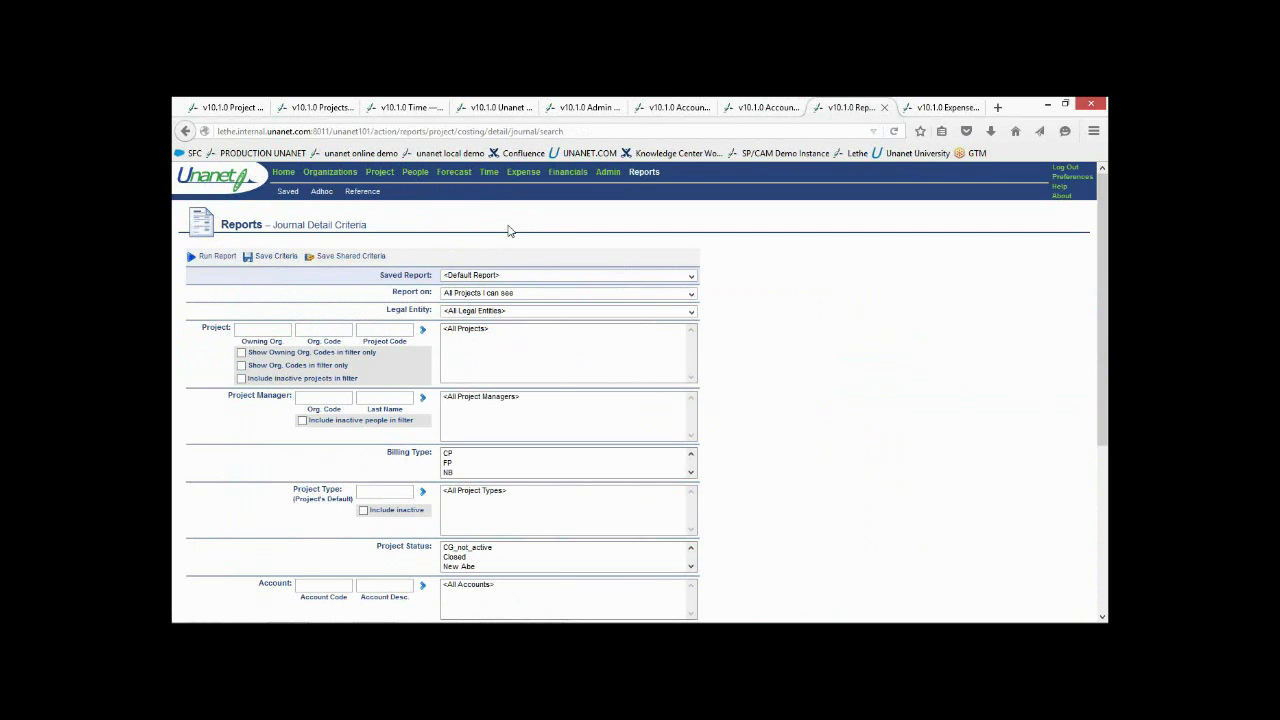
scroll(525, 293, down, 5)
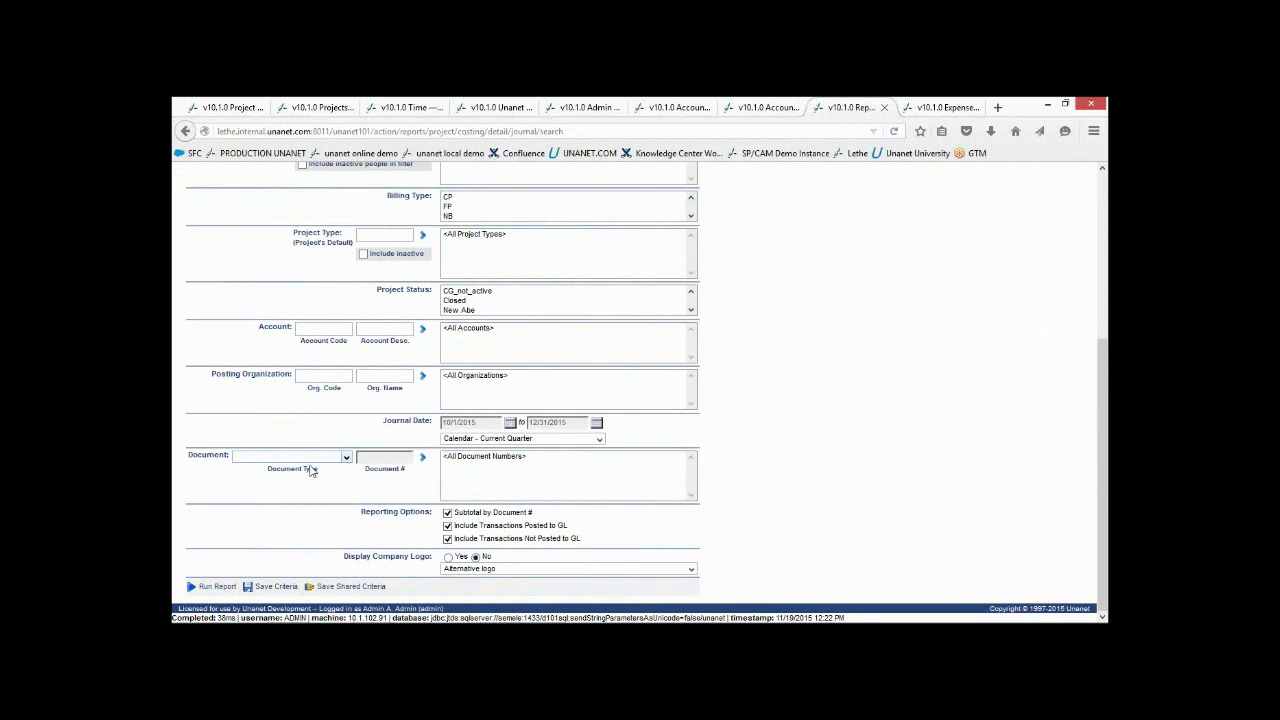
click(220, 589)
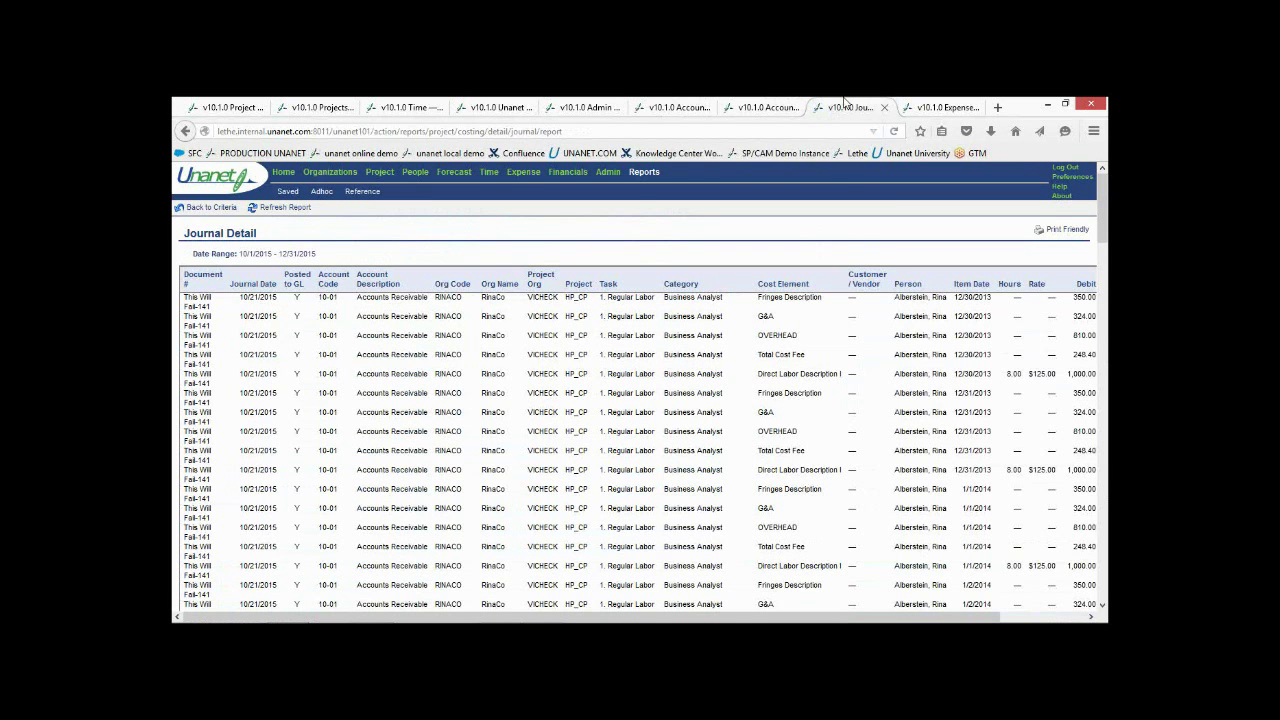
click(945, 107)
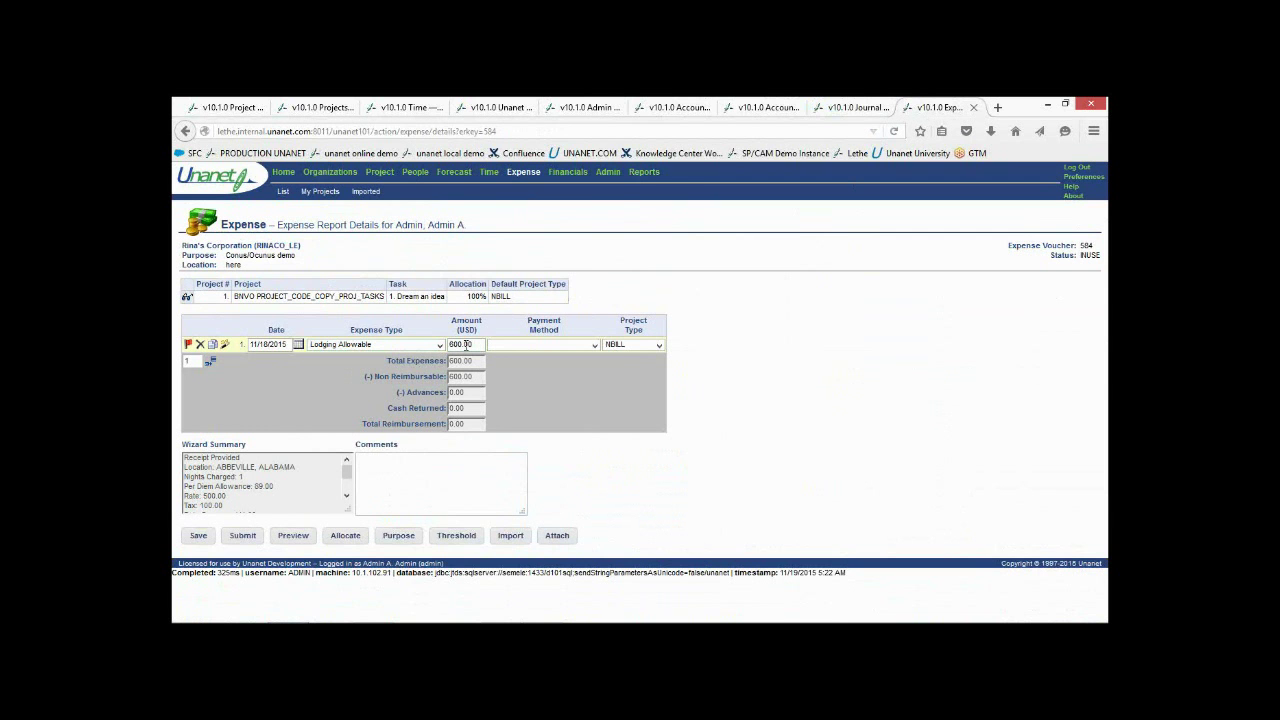
click(466, 344)
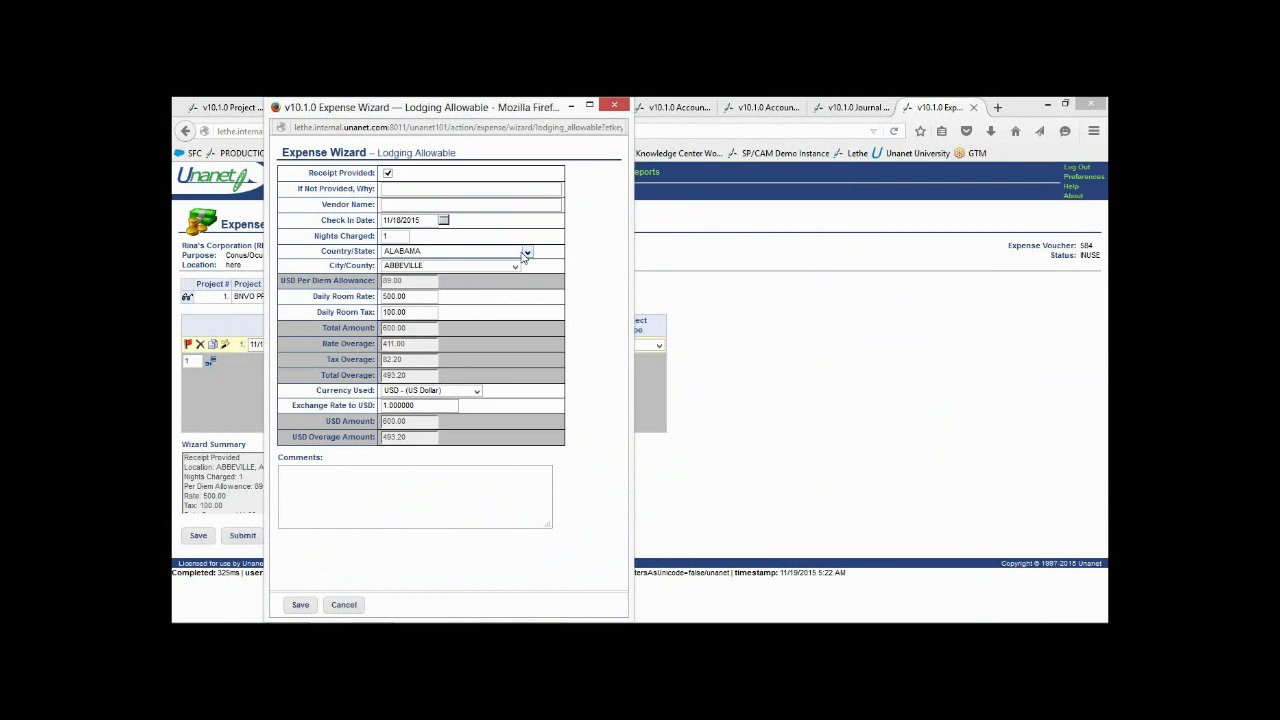
click(527, 253)
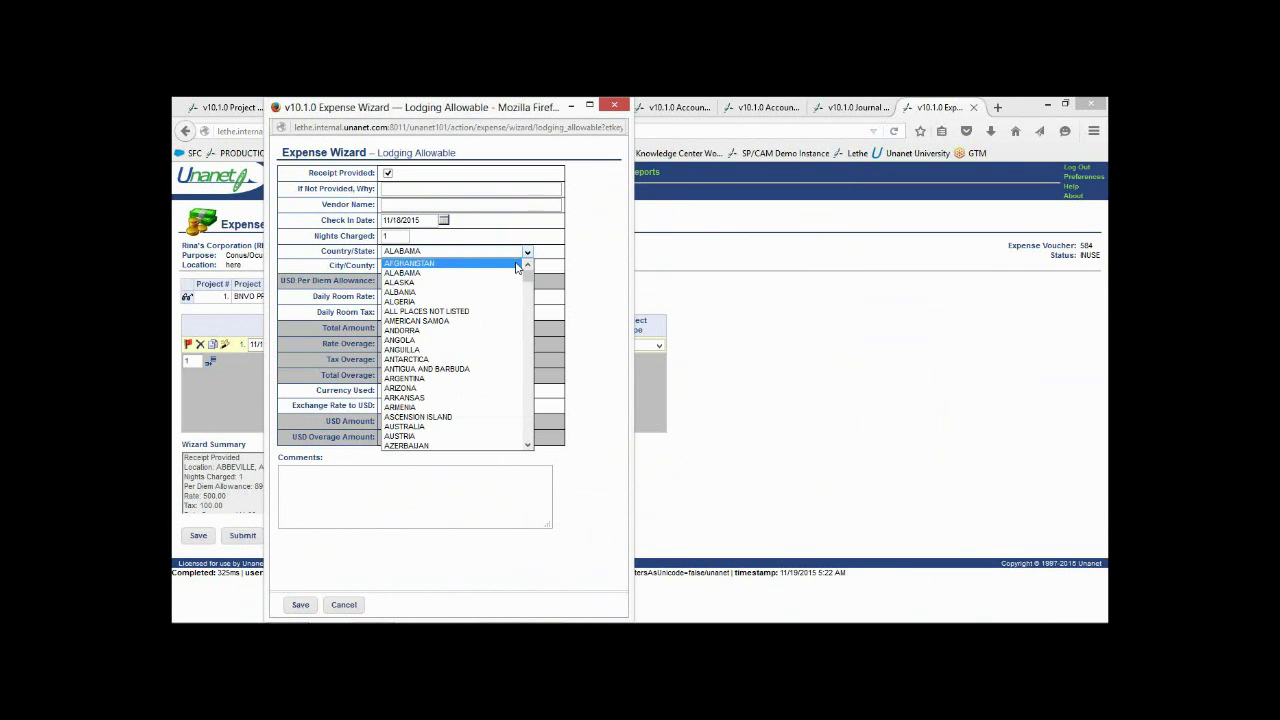
click(517, 264)
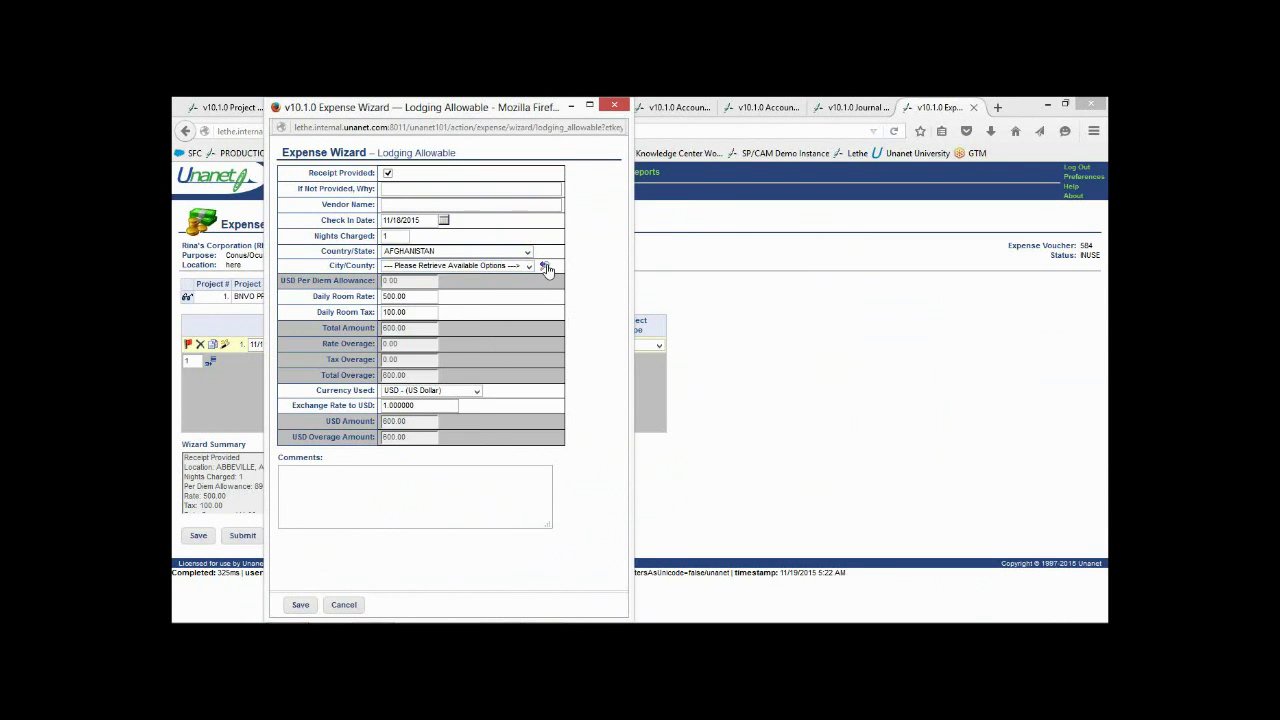
click(545, 267)
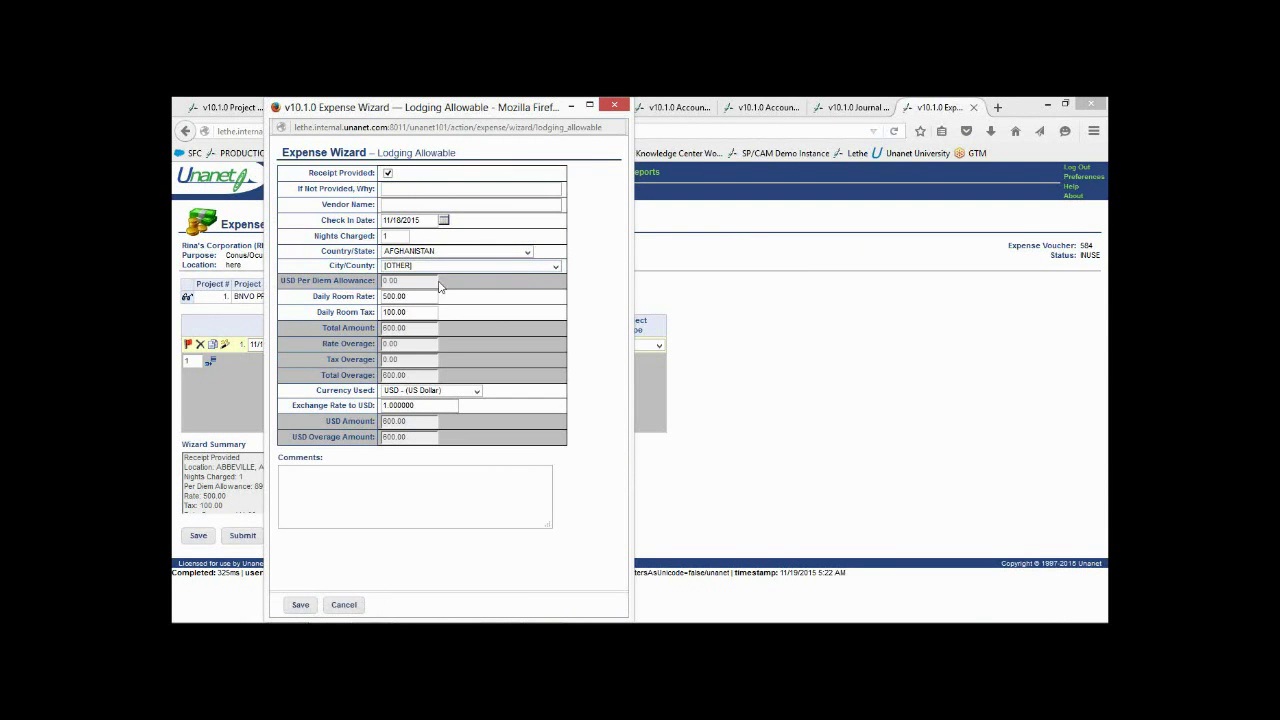
click(496, 266)
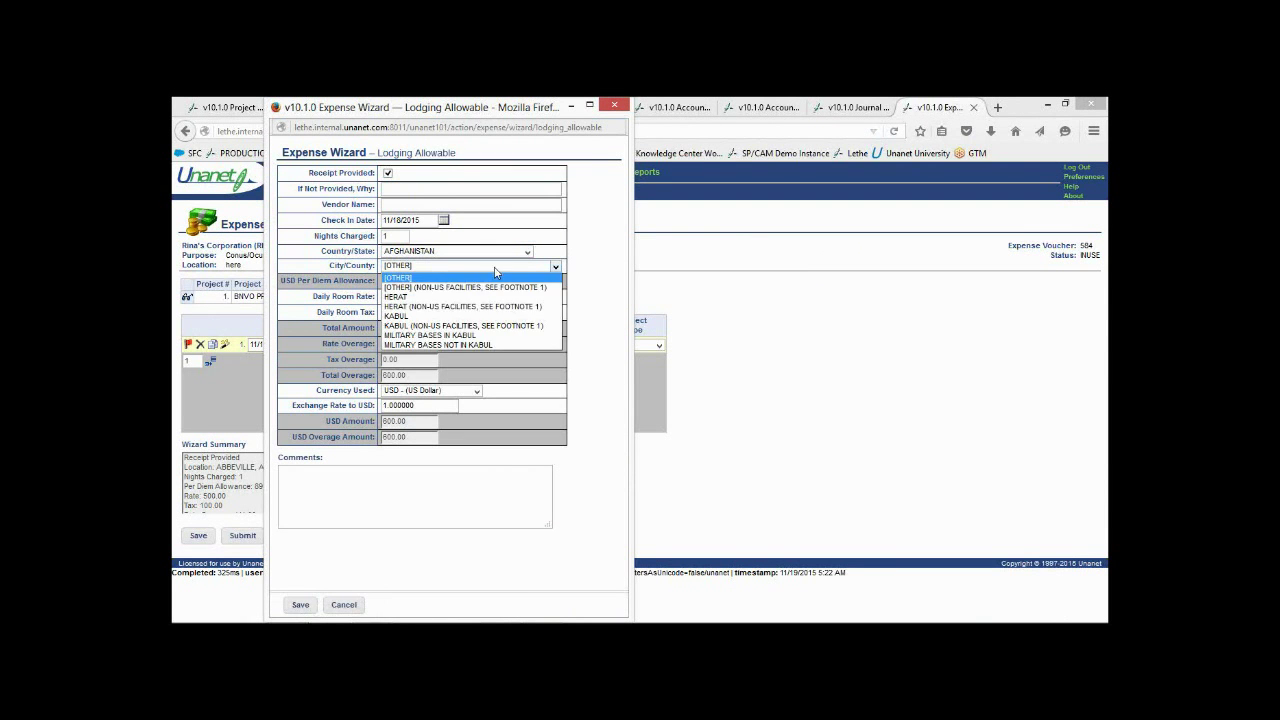
click(485, 288)
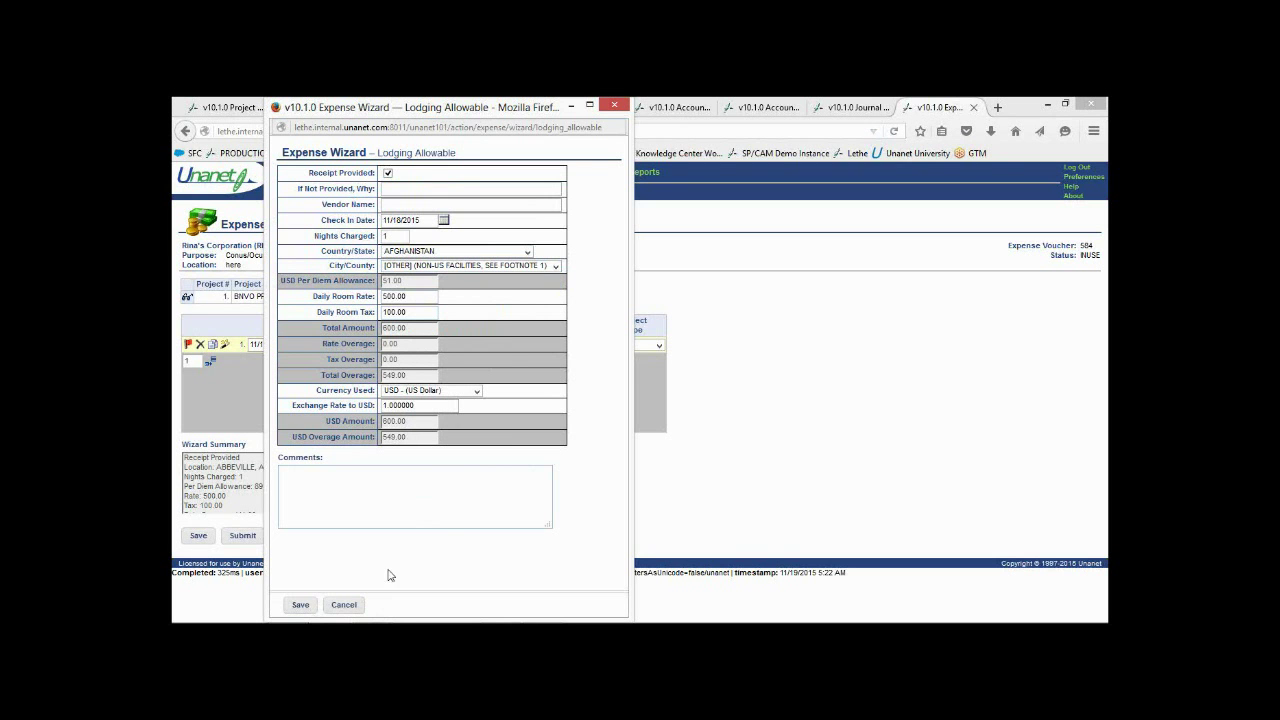
click(344, 606)
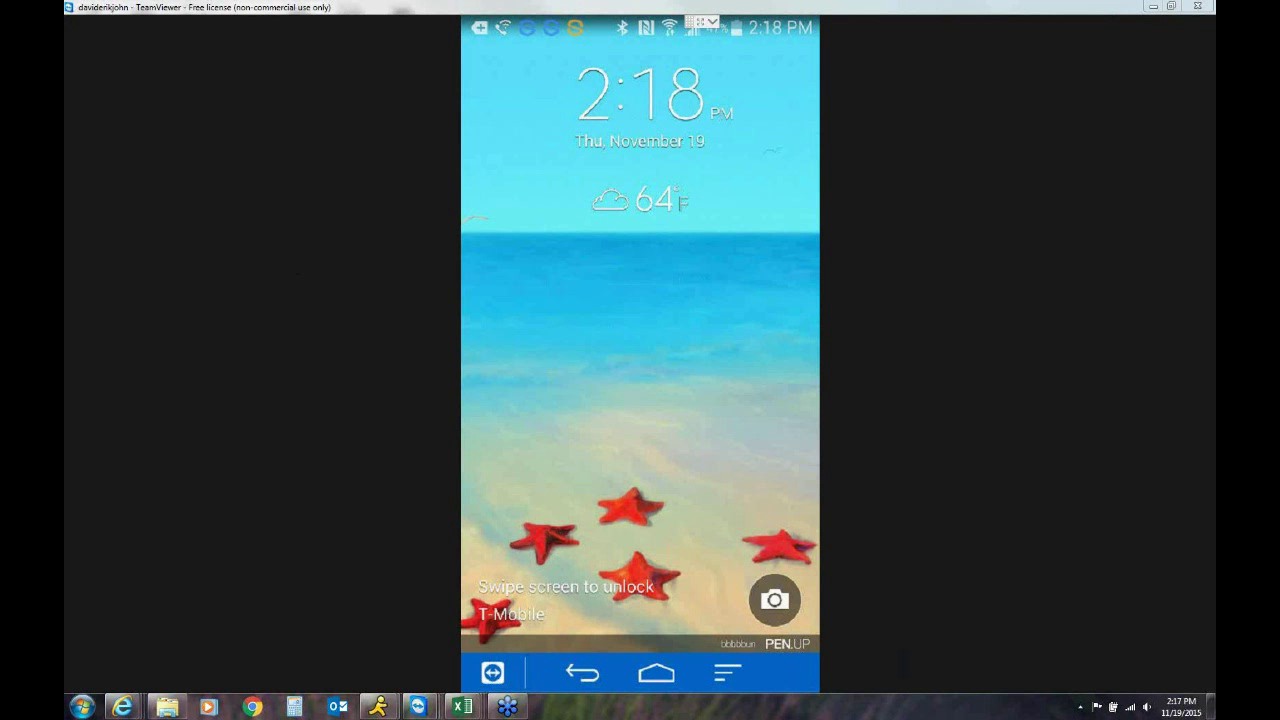
Unlock the remote phone to reach the Unanet mobile login page with credentials entered
drag(522, 388, 651, 301)
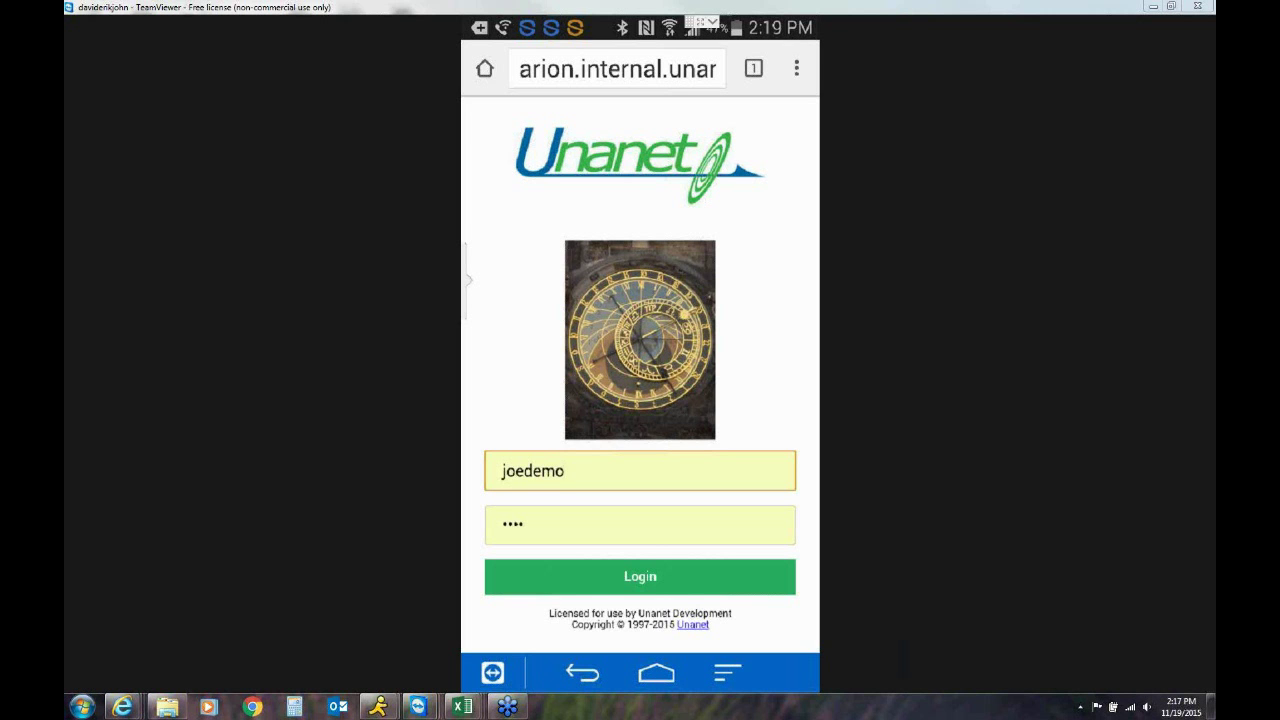
Log in, review Aug 4–6 hours on the locked Aug 2–8 timesheet, then return to the menu
click(640, 577)
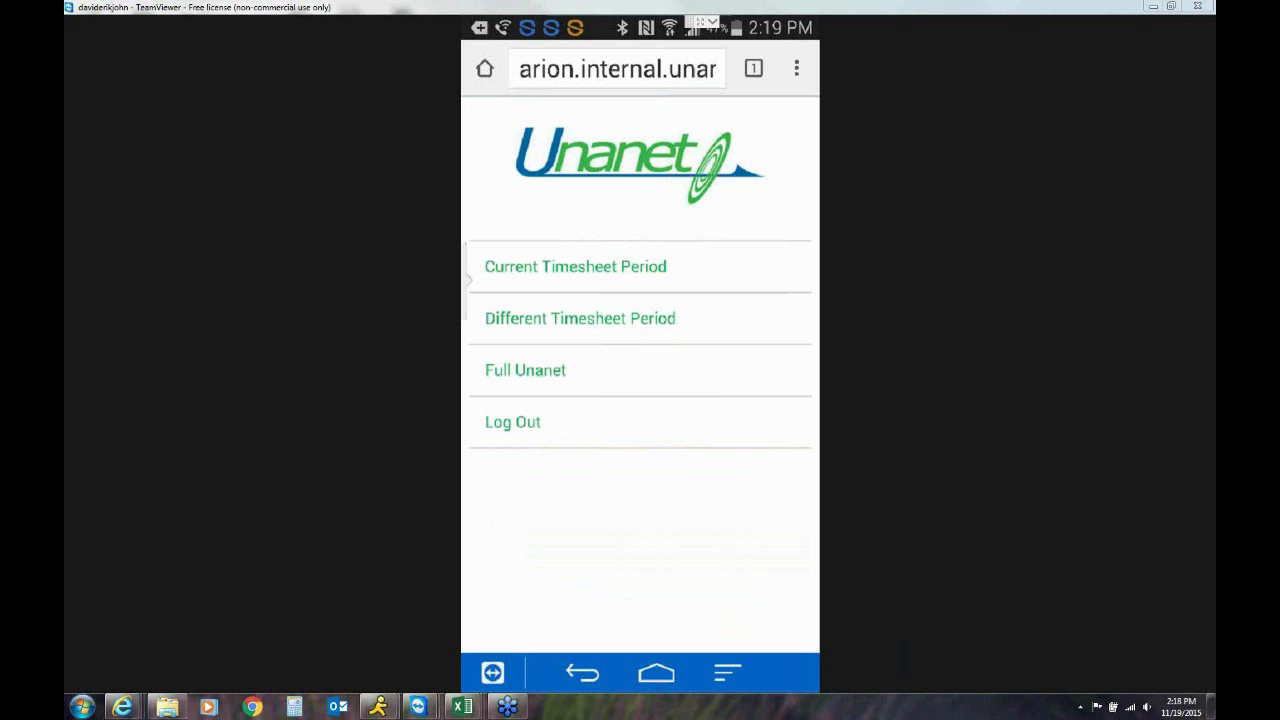
click(580, 318)
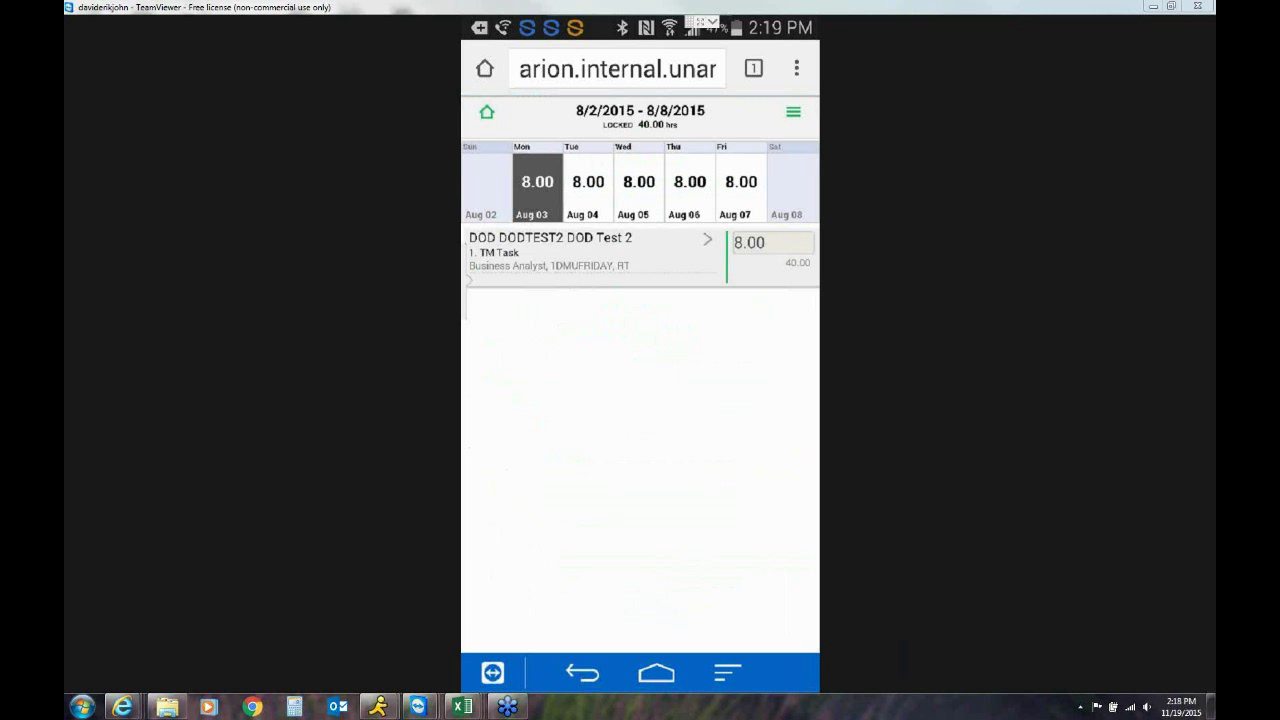
click(588, 187)
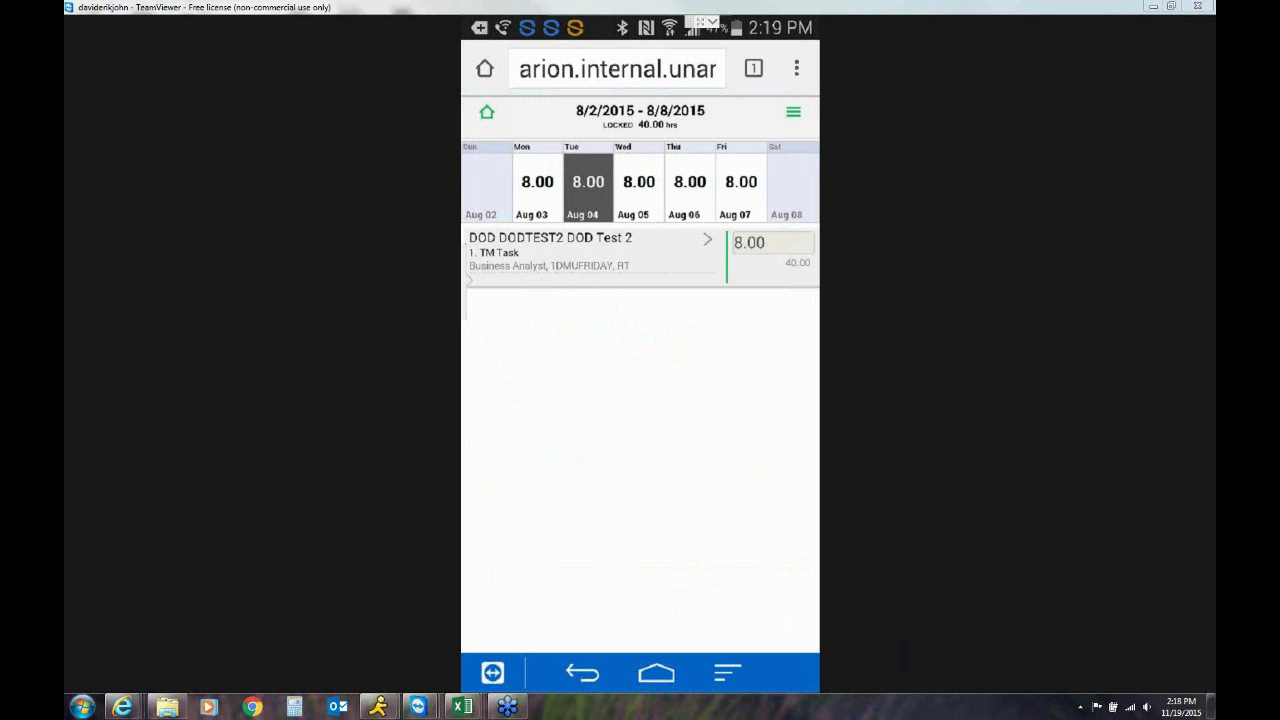
click(639, 187)
click(690, 187)
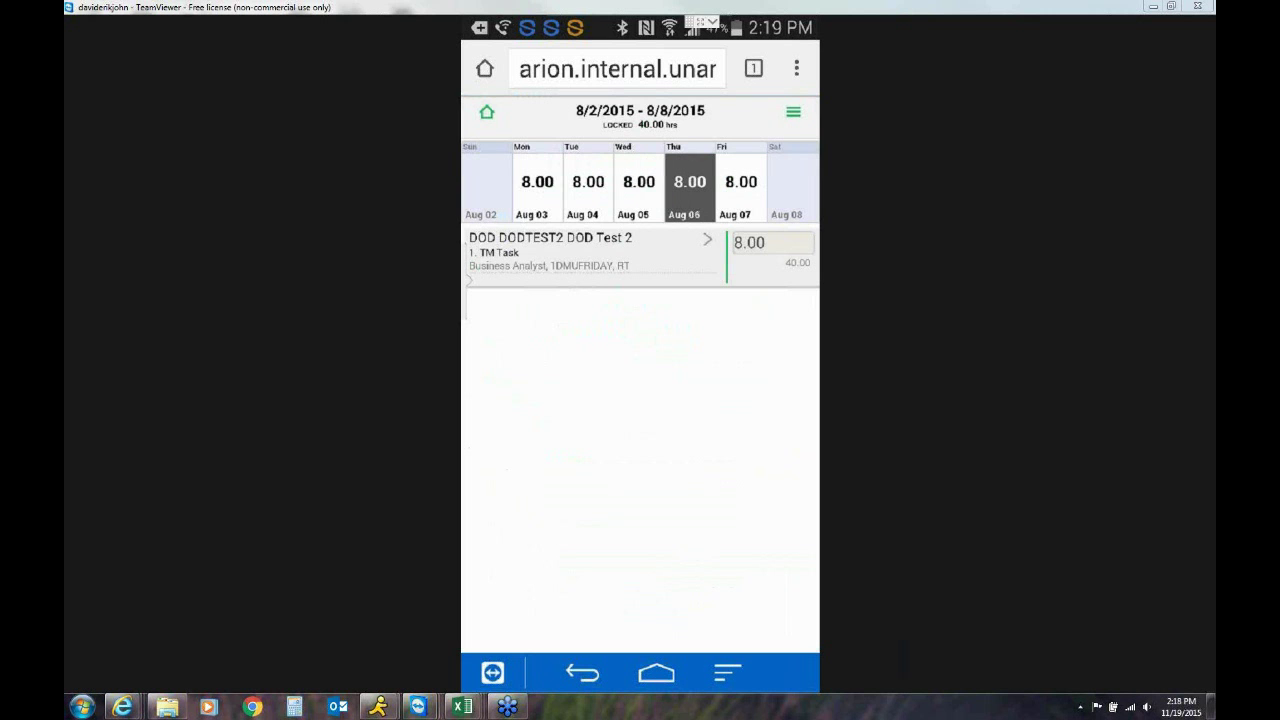
click(487, 112)
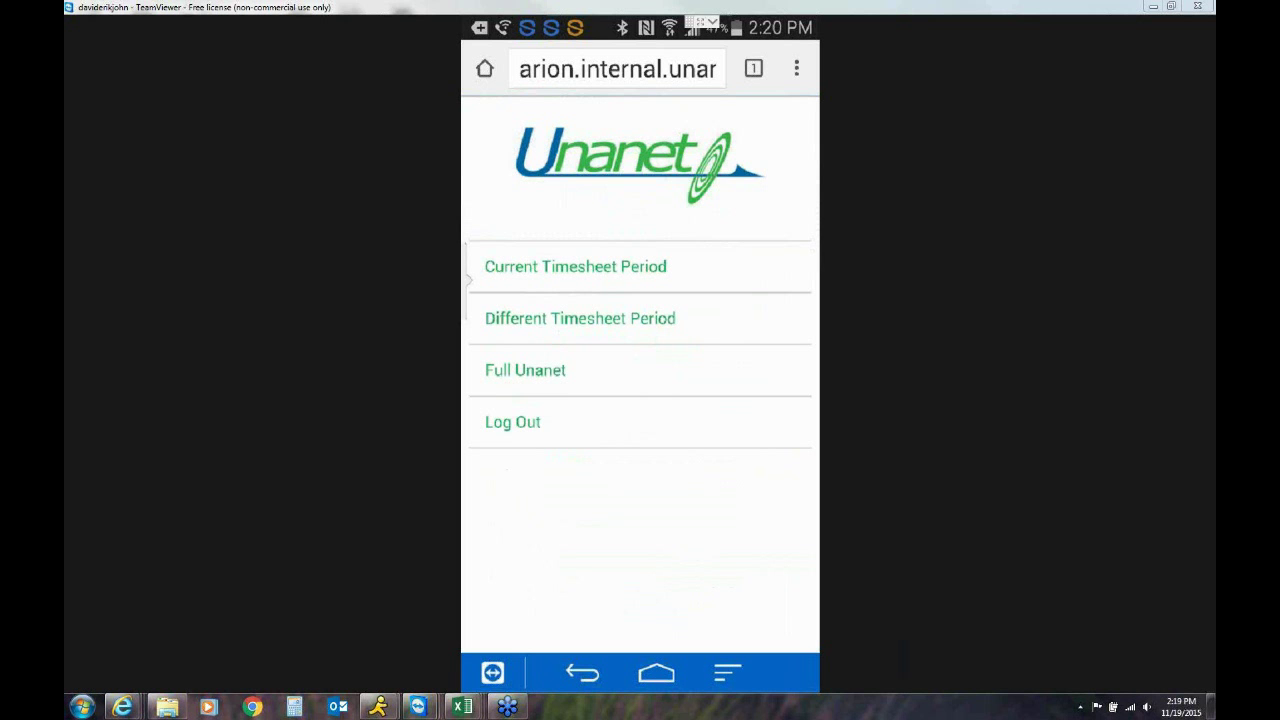
Open the current 11/15/2015–11/21/2015 timesheet showing 26.50 total hours
click(469, 280)
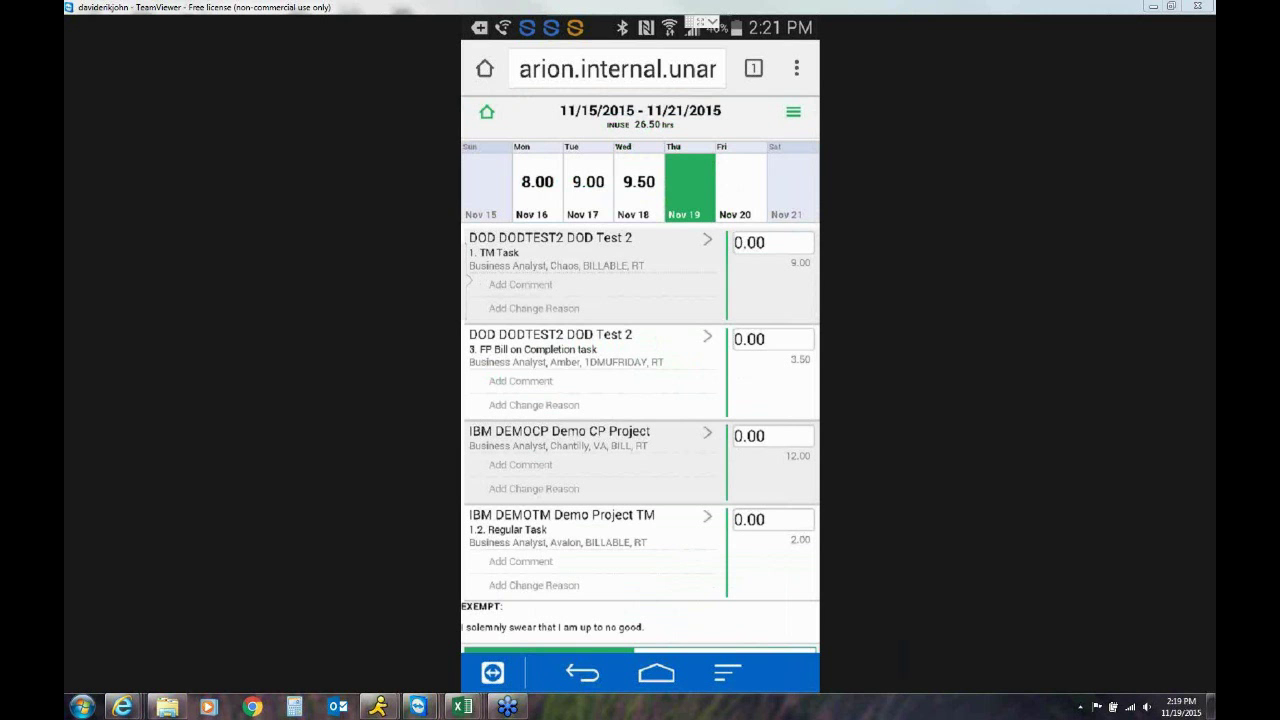
Browse the day tiles from Sun Nov 15 to Thu Nov 19, ending on Wednesday Nov 18's 9.50 hours
click(537, 187)
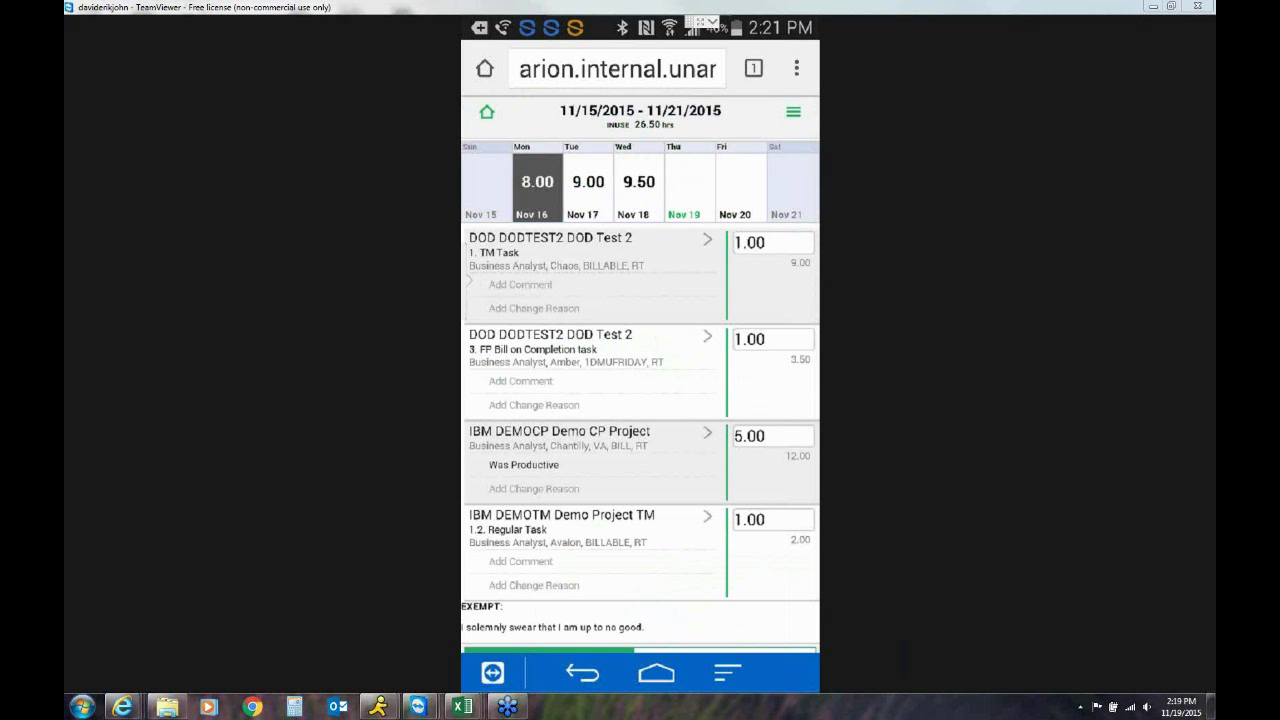
click(588, 187)
click(639, 187)
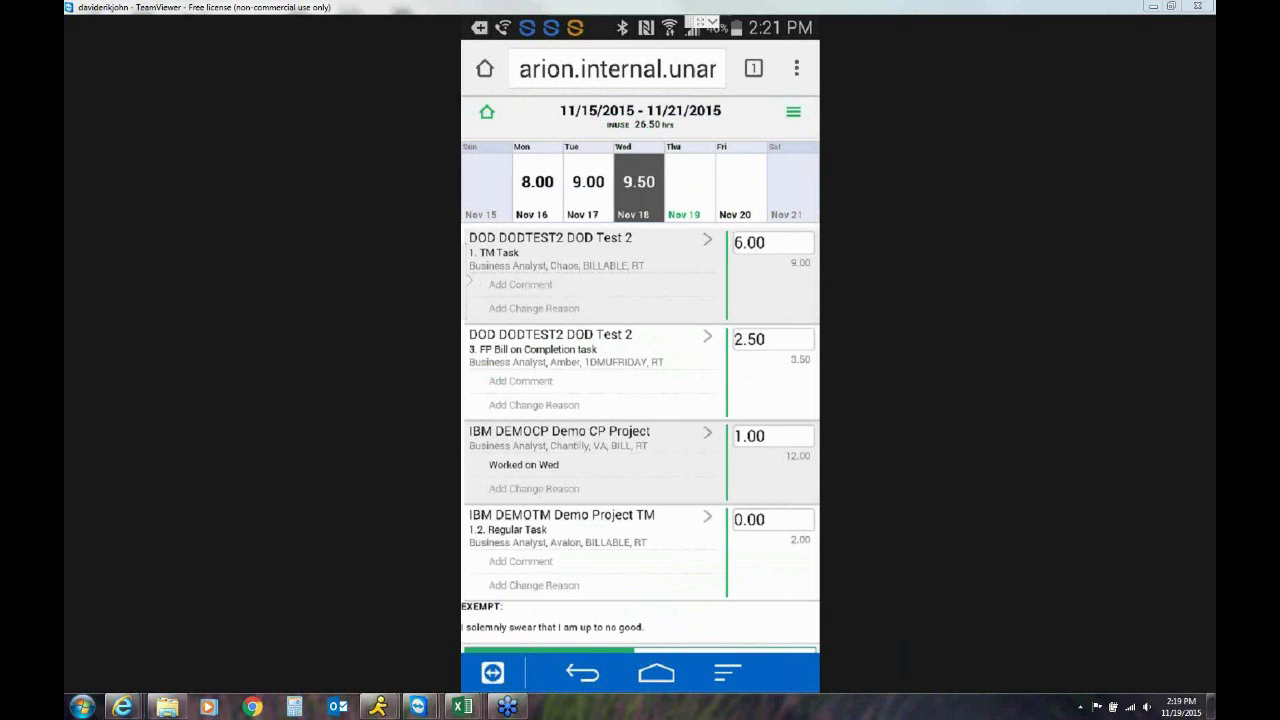
click(690, 187)
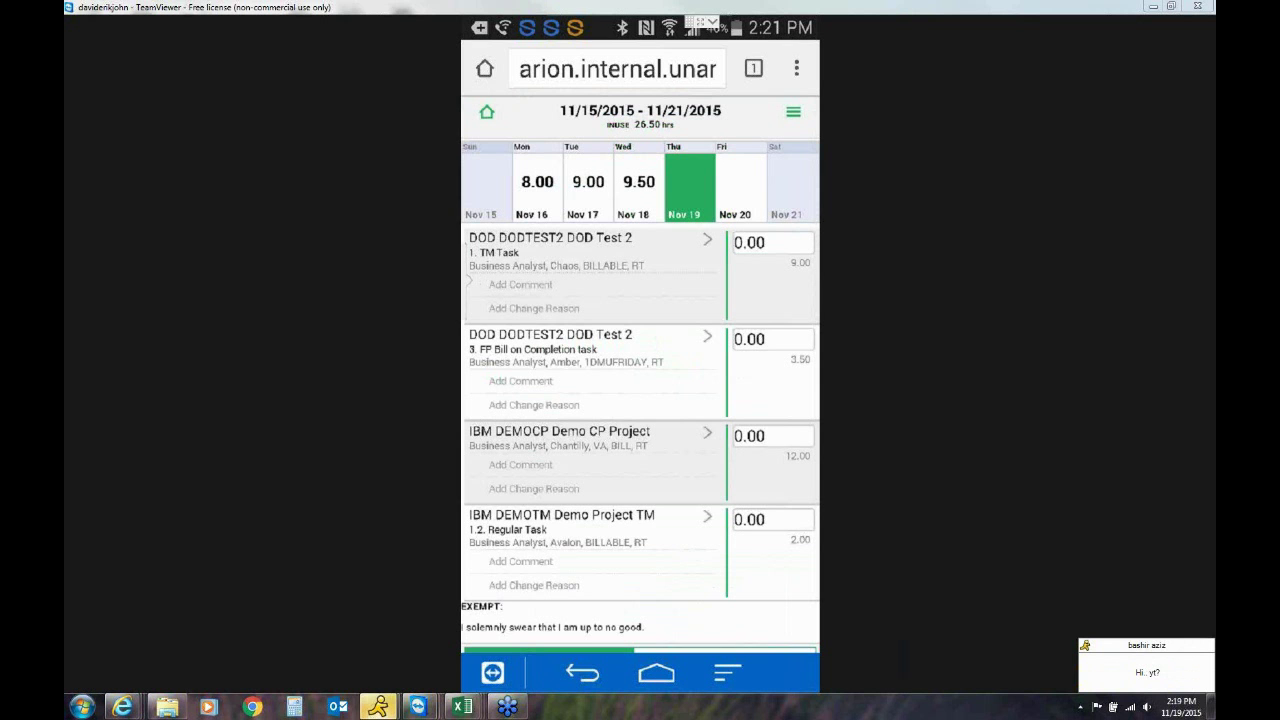
click(487, 187)
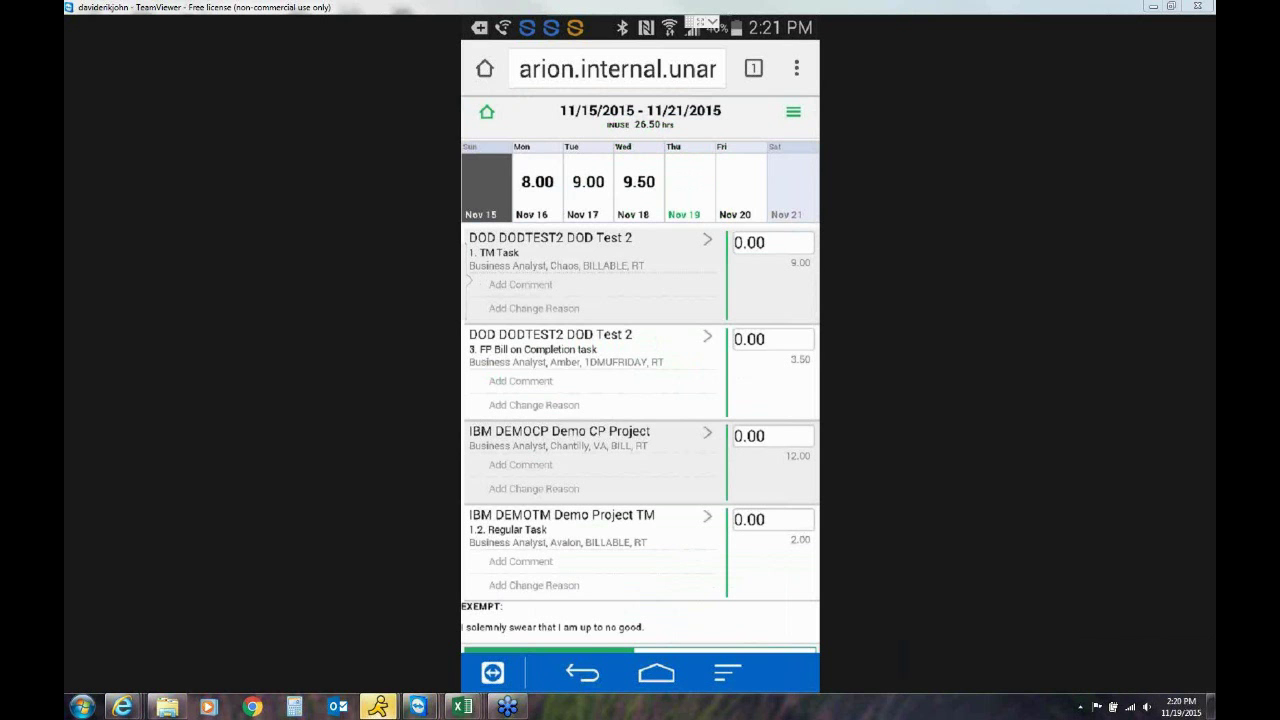
click(538, 187)
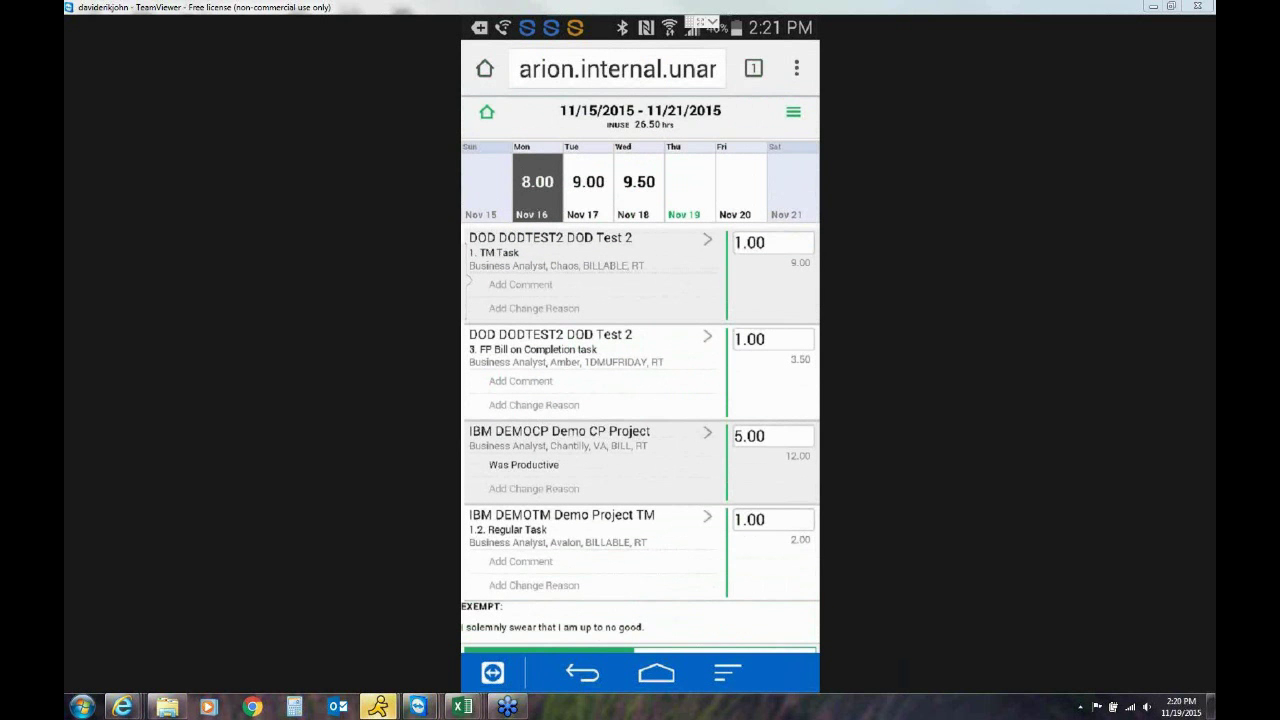
click(588, 187)
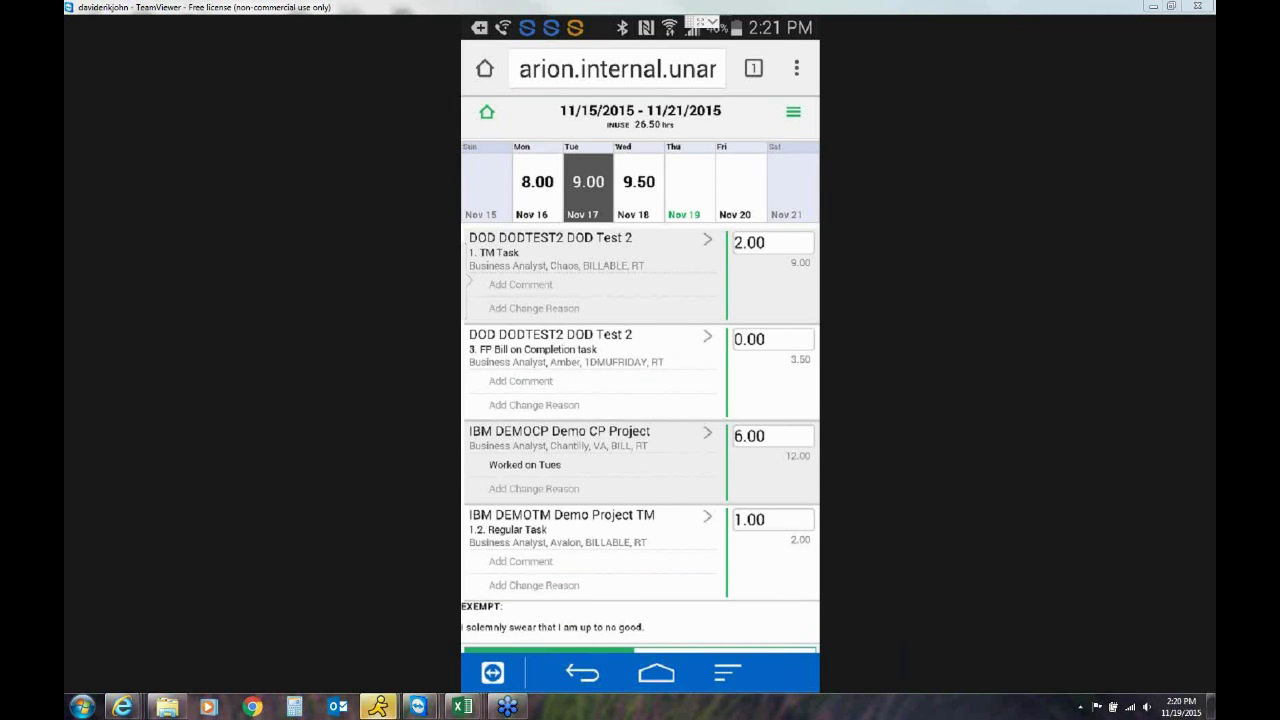
click(639, 187)
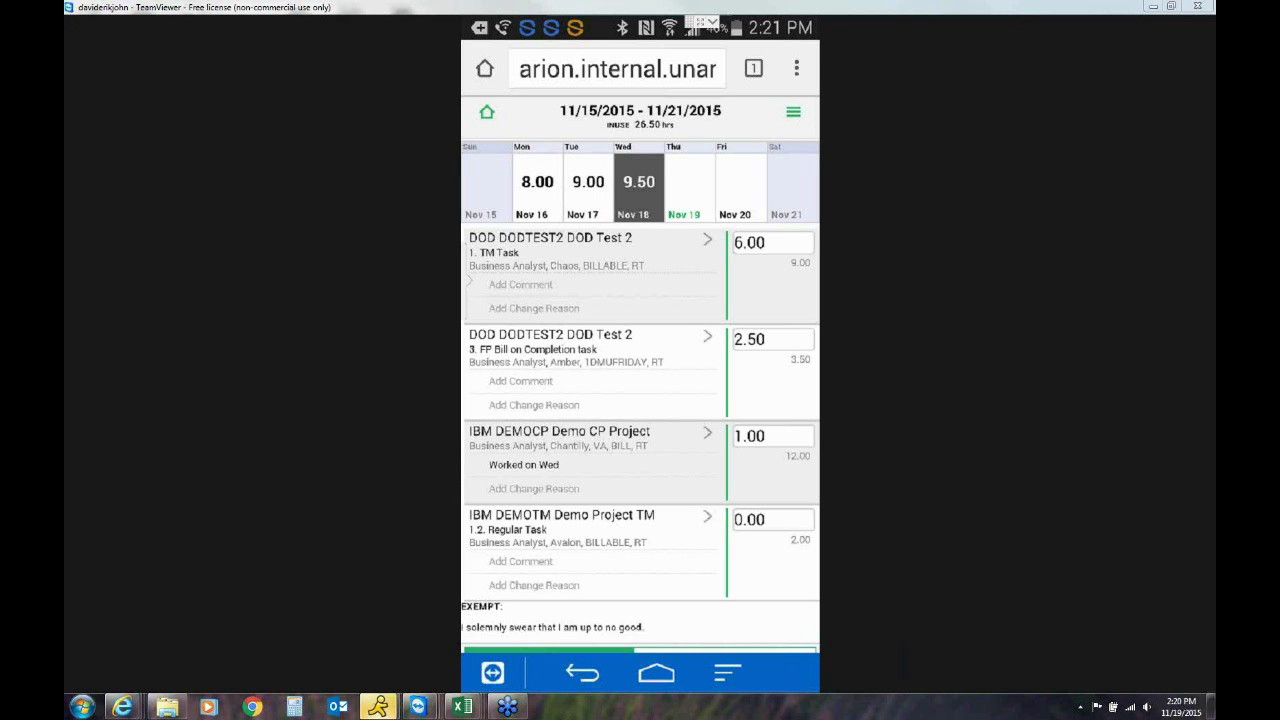
click(690, 187)
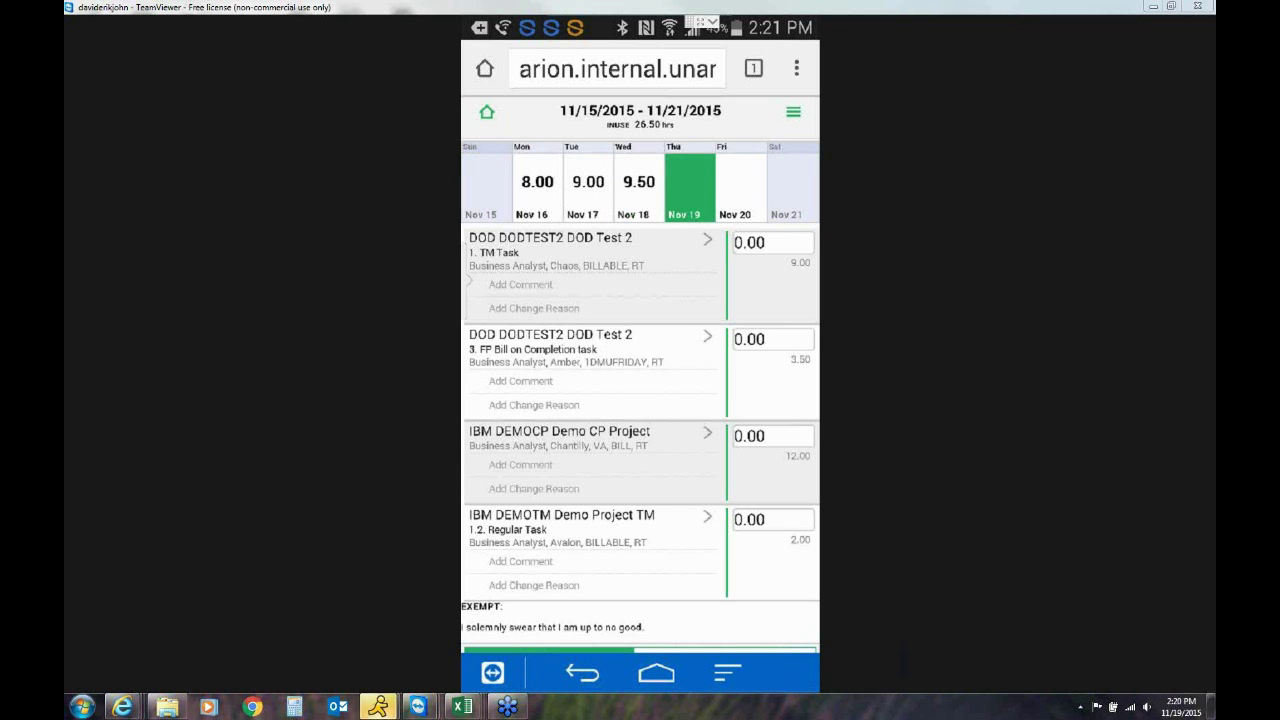
click(639, 187)
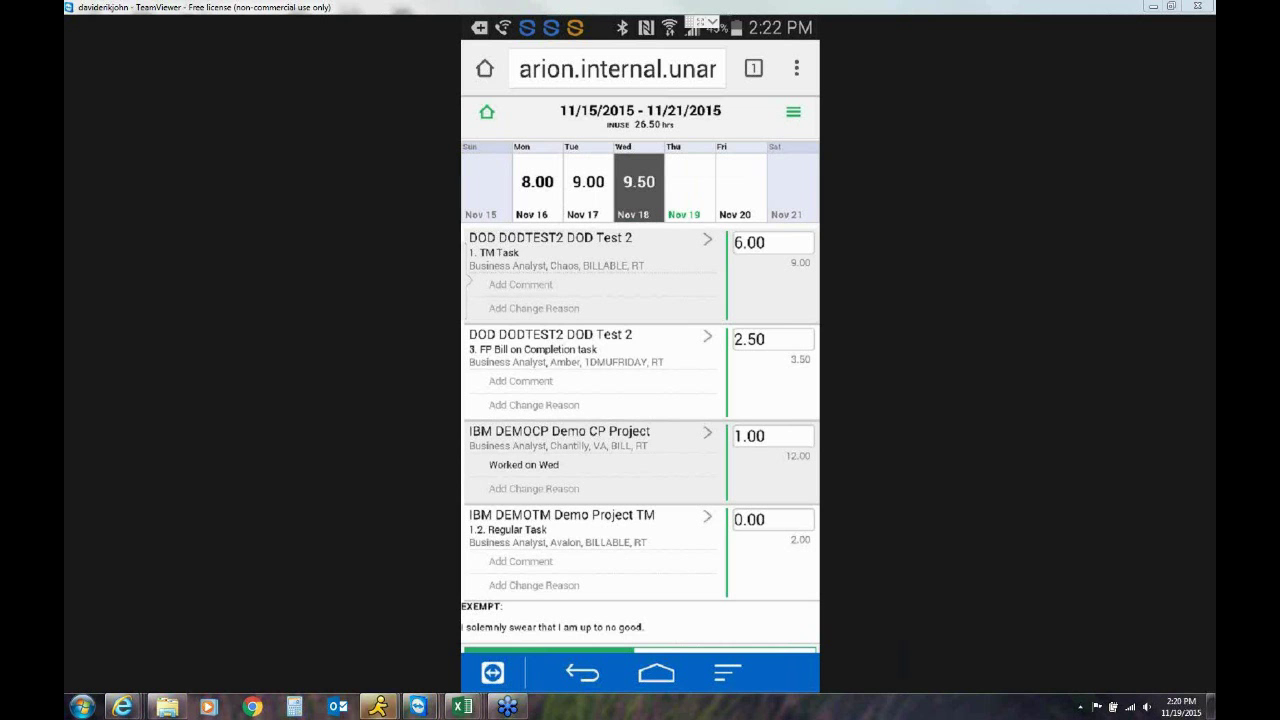
Dictate the comment 'I can do the work hard' on Wednesday's 6.00-hour TM Task entry
click(521, 285)
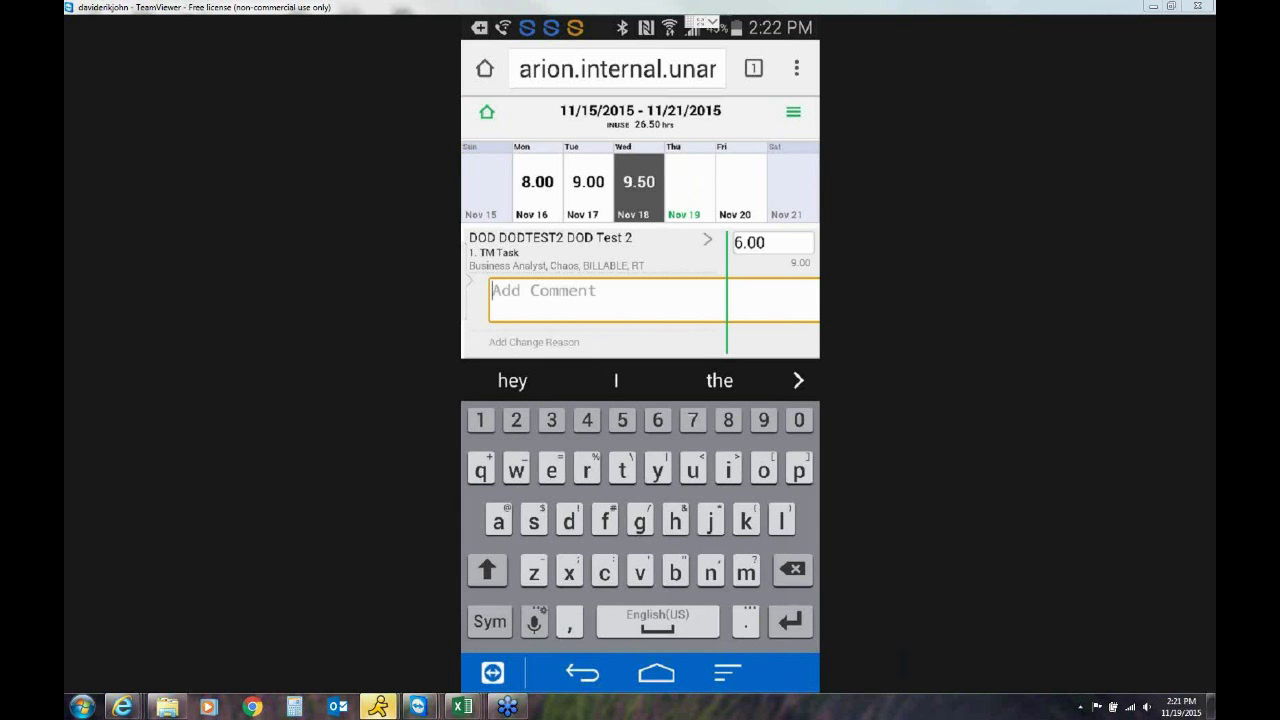
click(534, 622)
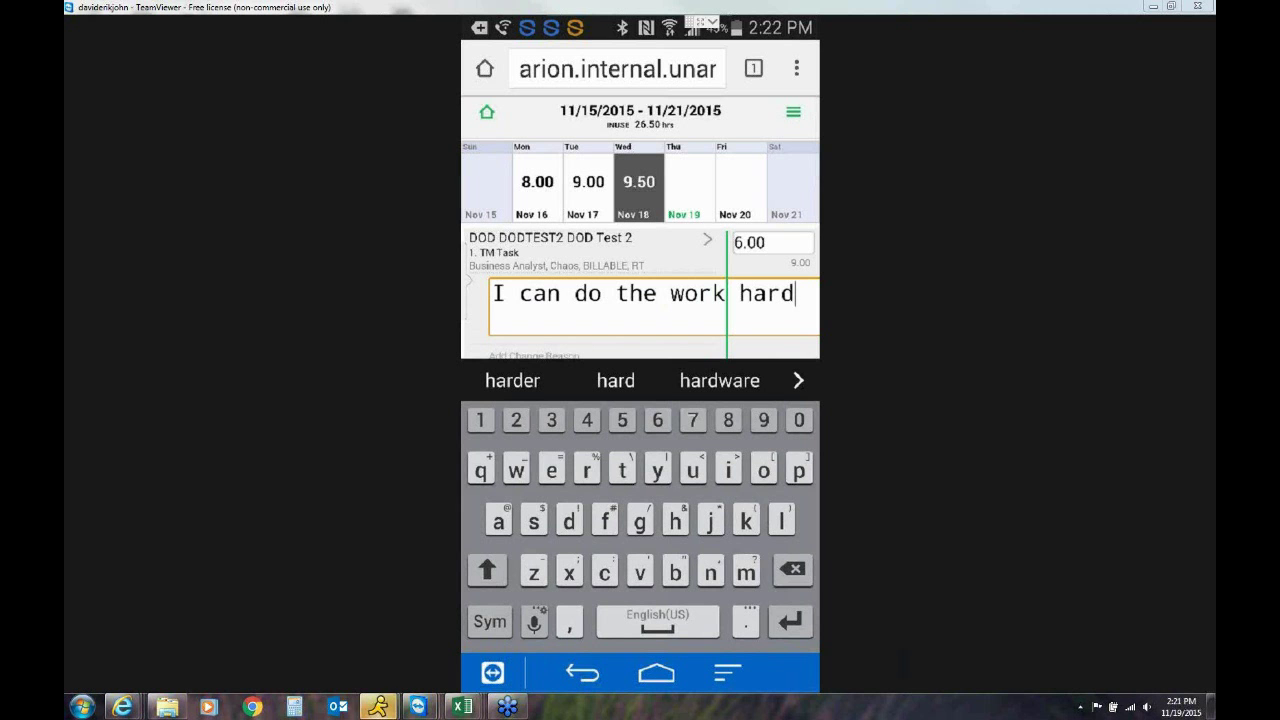
click(773, 243)
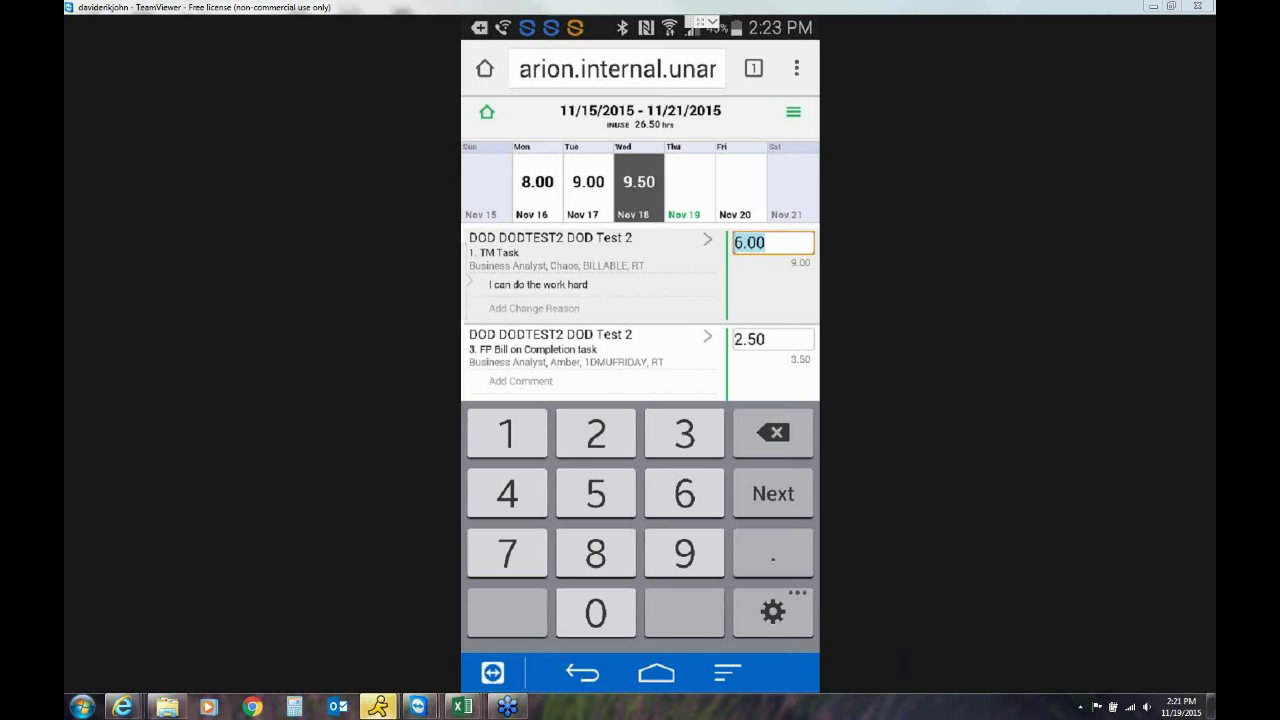
Change Wednesday's FP Bill on Completion hours from 2.50 to 3, bringing the day to 10.00
click(773, 340)
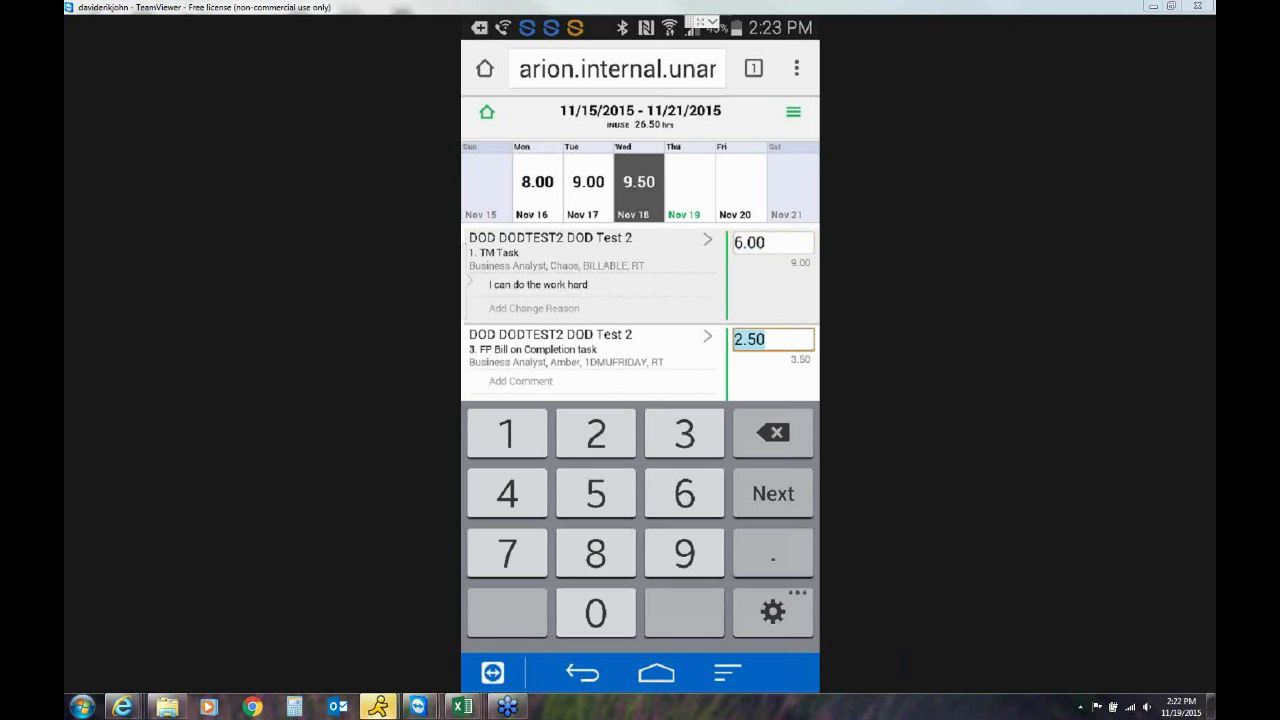
text(3)
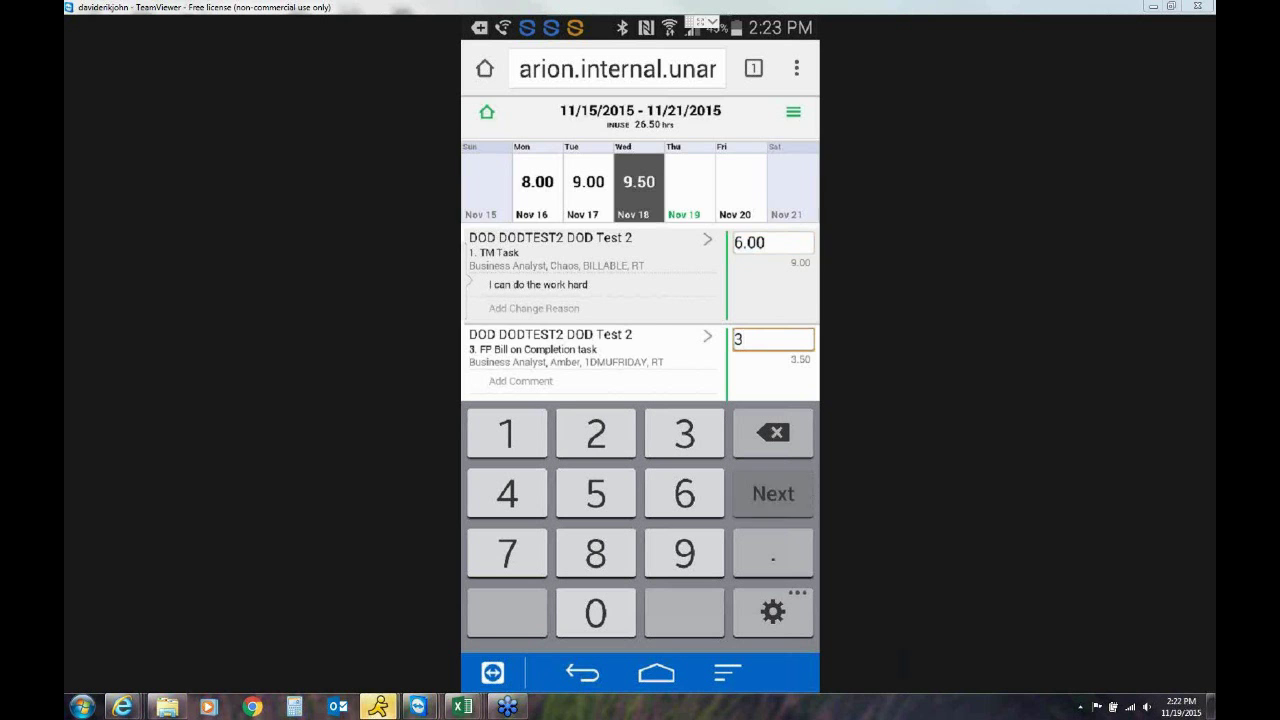
click(773, 494)
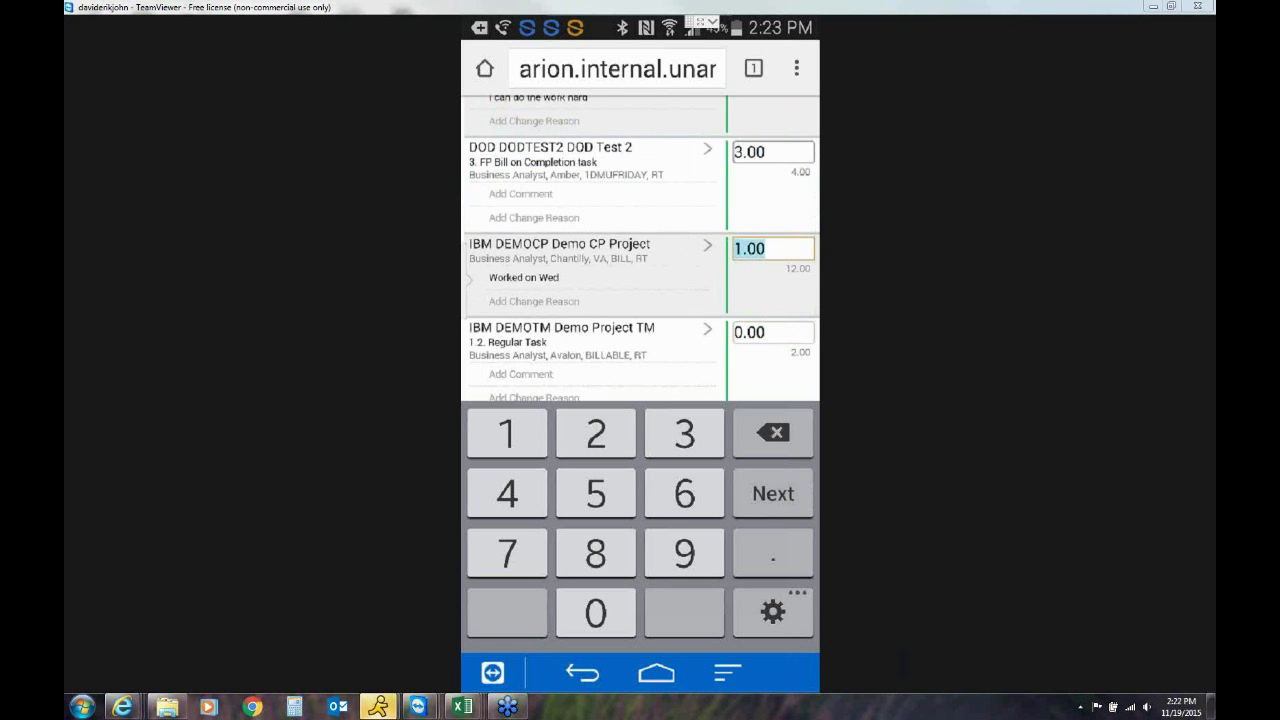
key(Escape)
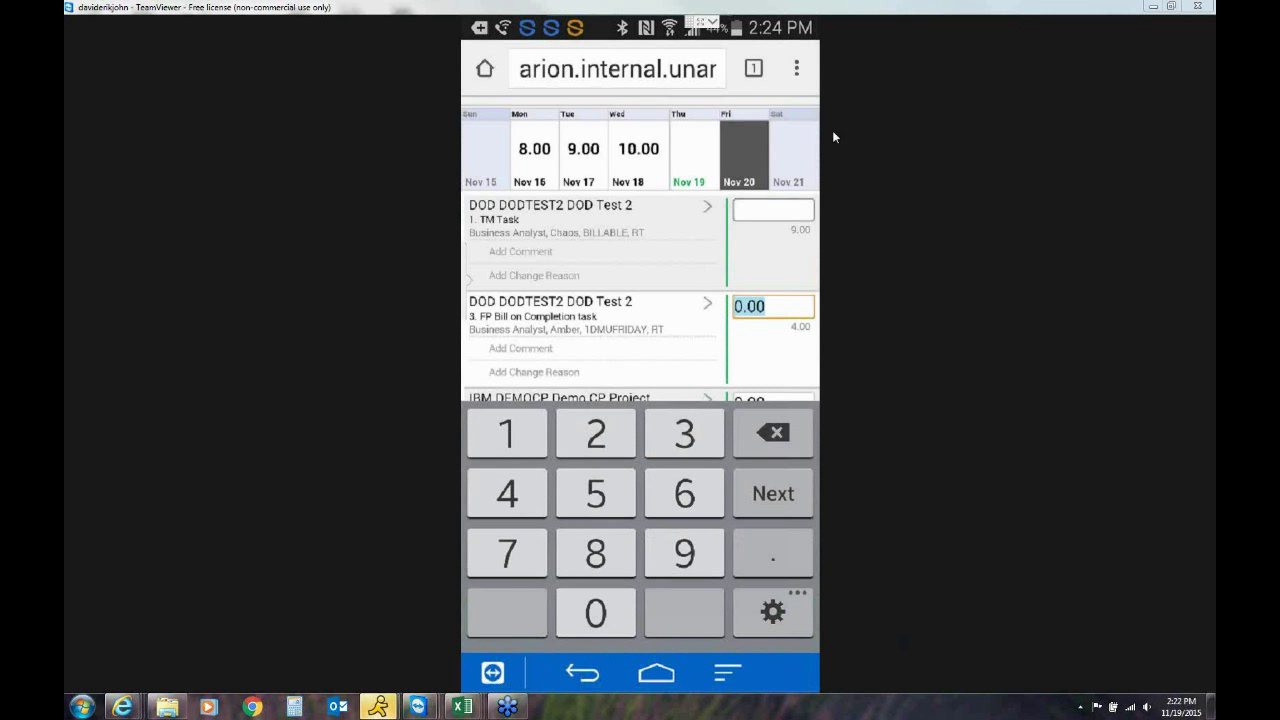
Switch to Thursday Nov 19 and toggle the project detail rows off, on, then off again
click(703, 162)
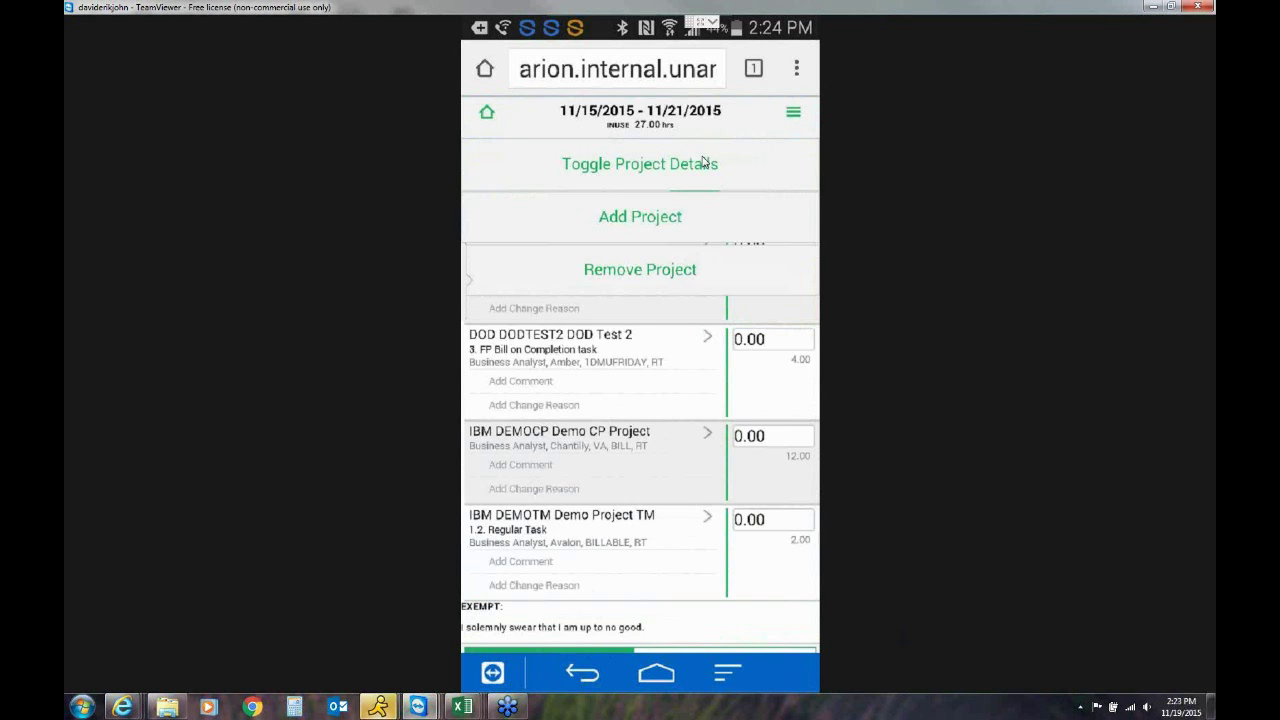
click(703, 162)
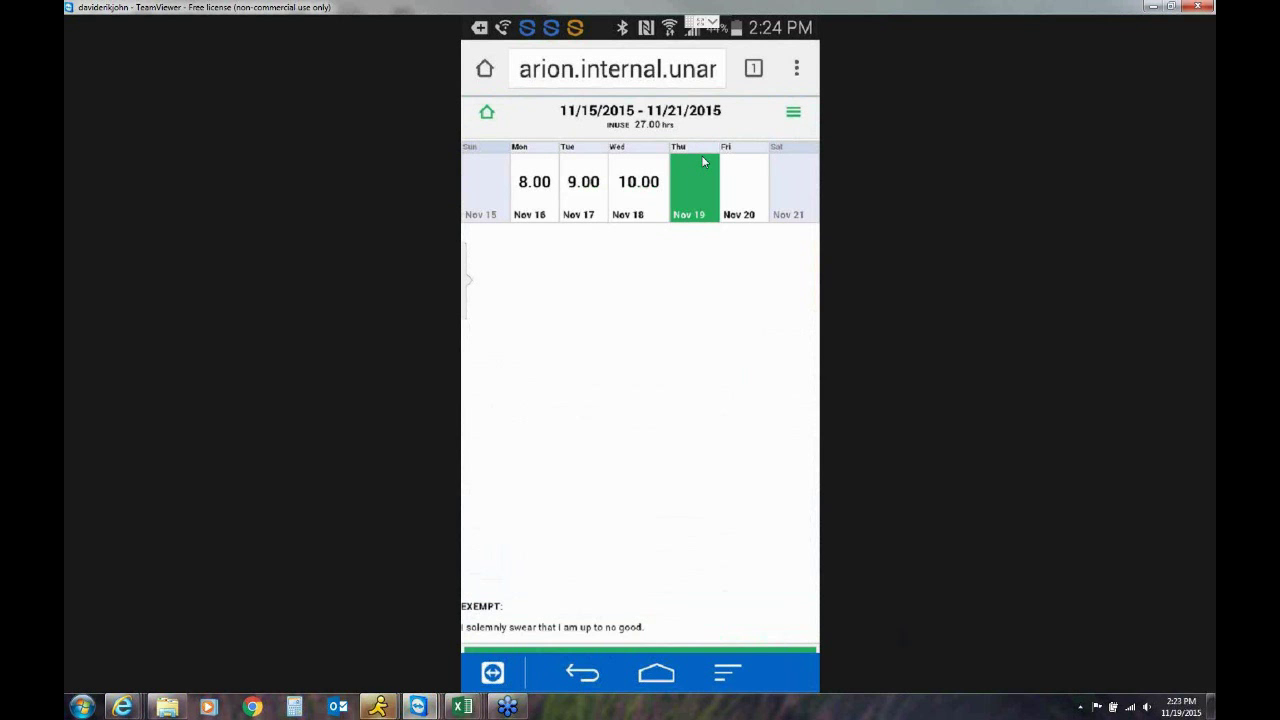
click(701, 160)
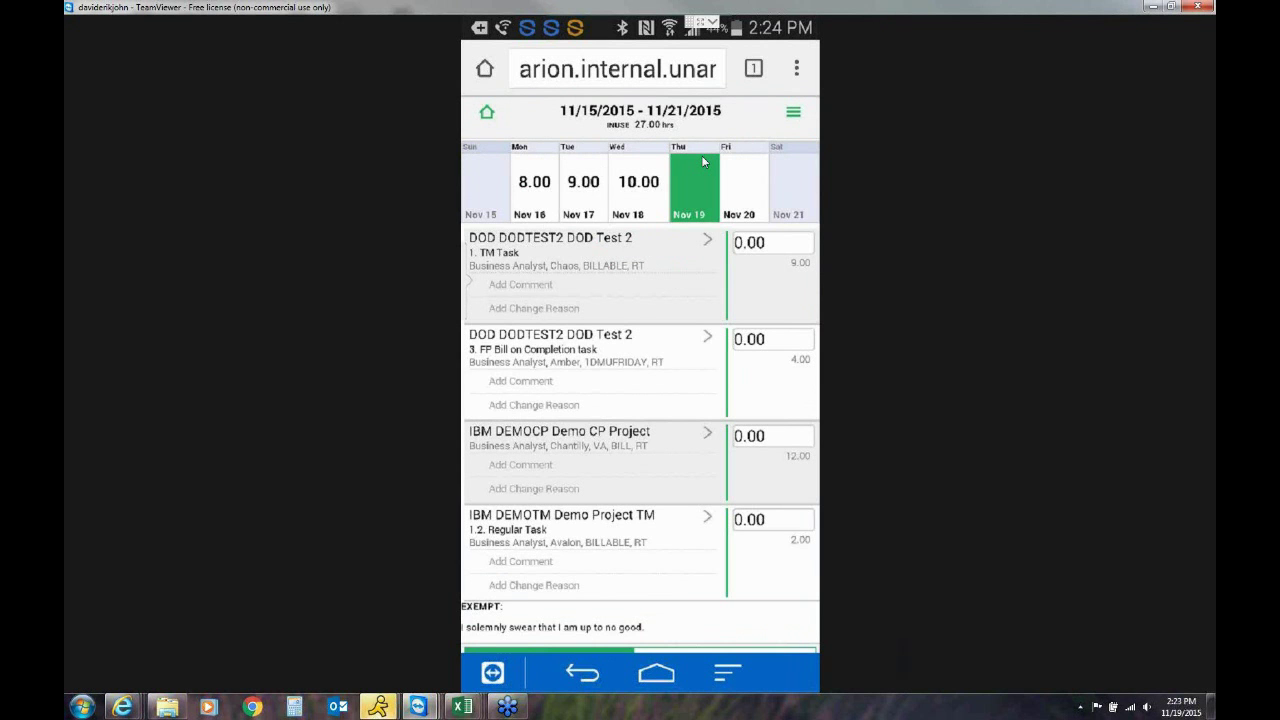
click(703, 162)
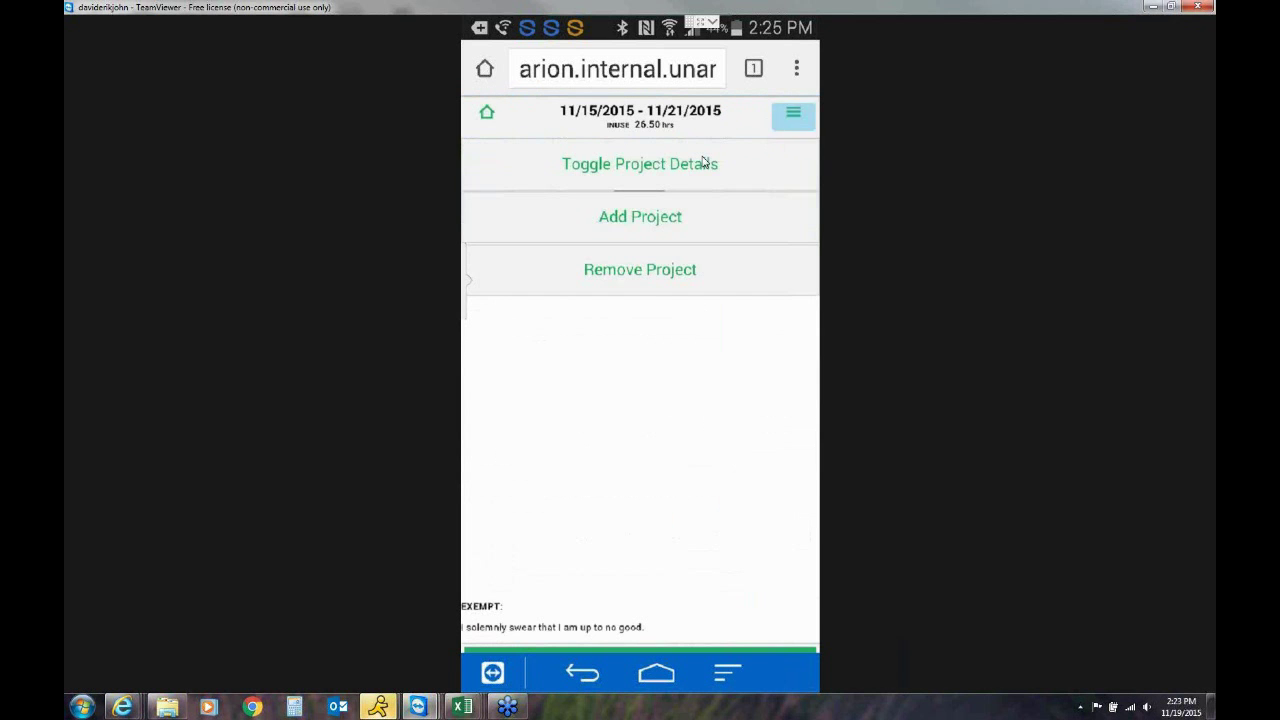
Start a new project entry and enter % in the Project field to list available projects
click(702, 162)
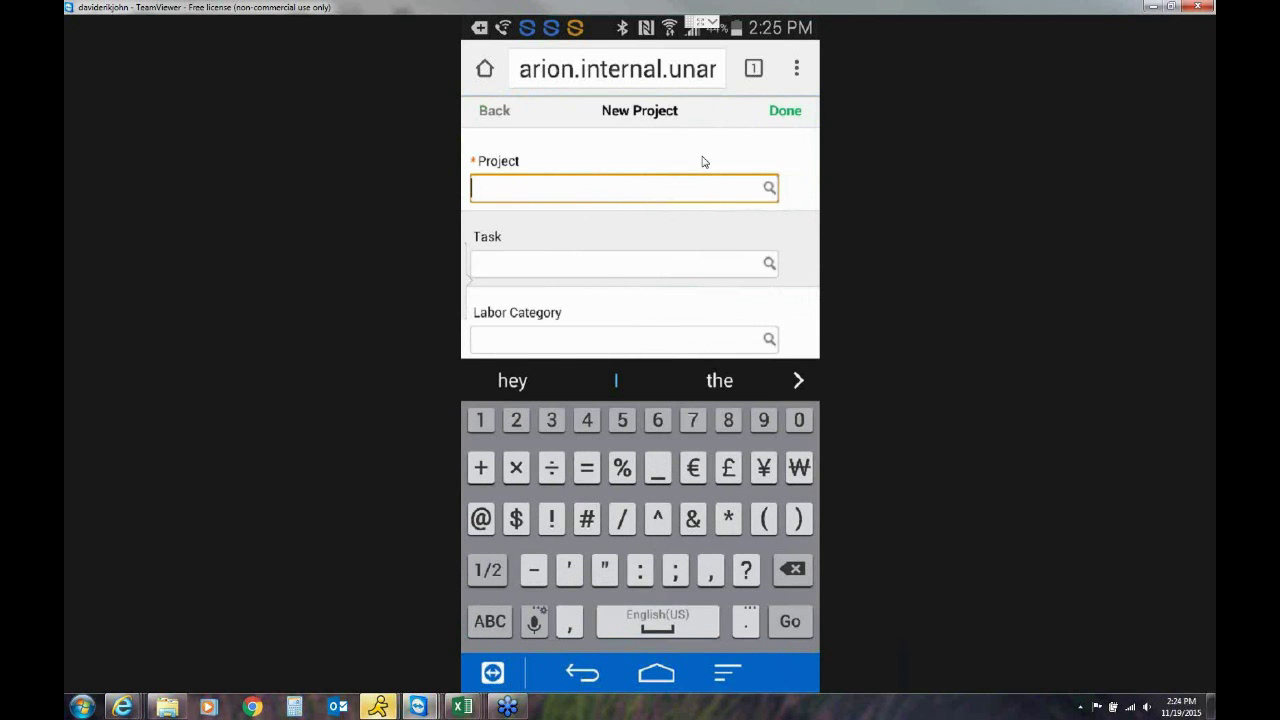
text(%)
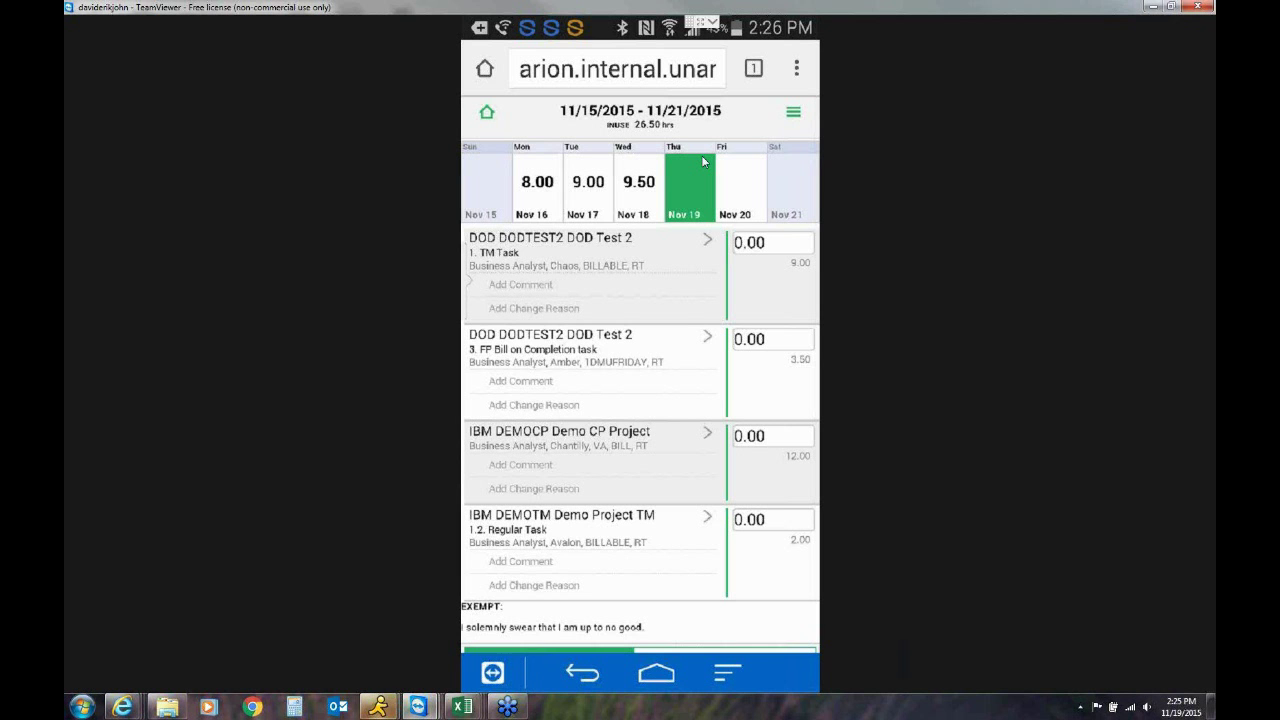
Scroll through Thursday Nov 19's timesheet, then close the TeamViewer remote phone window
scroll(703, 161, down, 1)
scroll(703, 161, up, 1)
scroll(614, 131, down, 1)
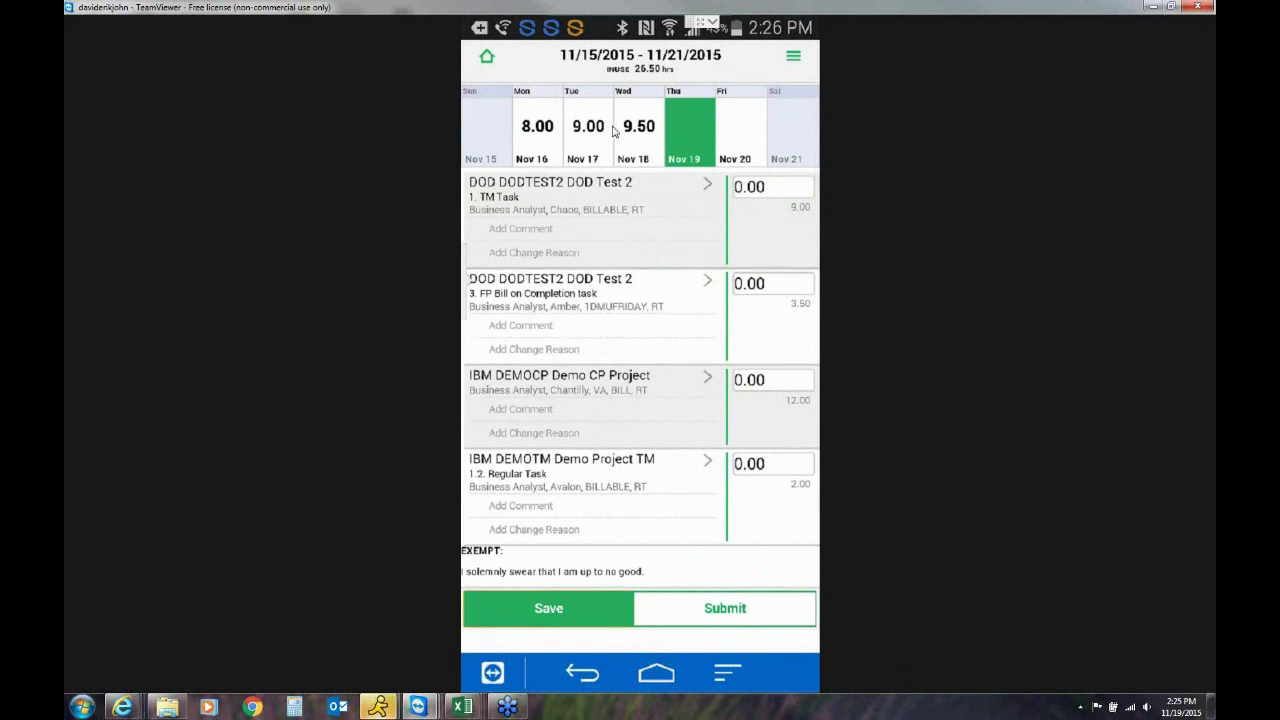
scroll(614, 131, up, 1)
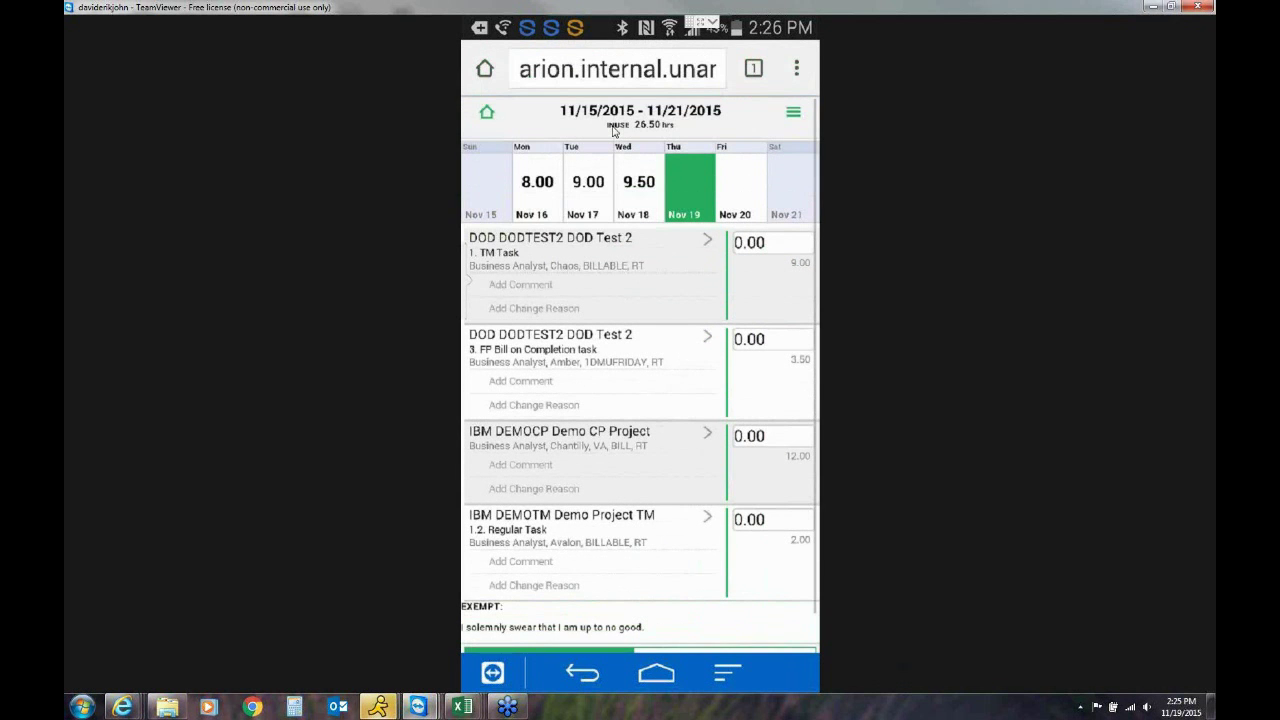
scroll(614, 131, down, 1)
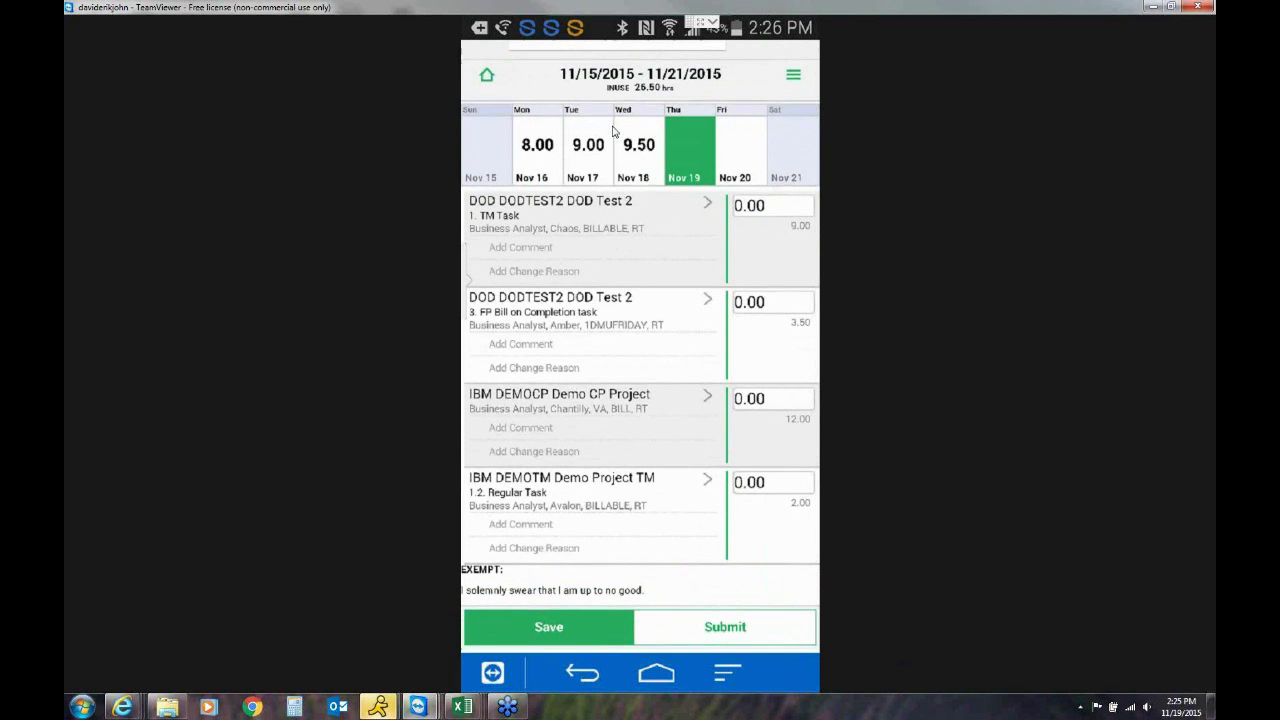
scroll(614, 131, down, 1)
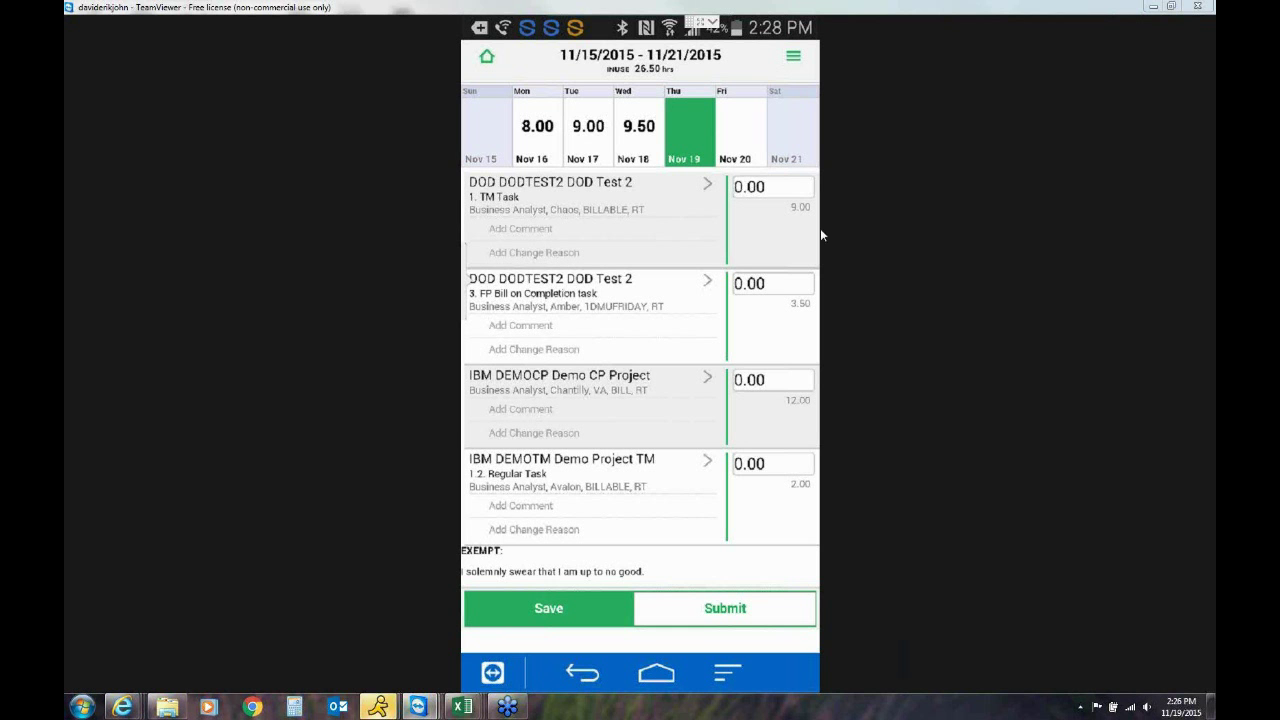
click(1200, 12)
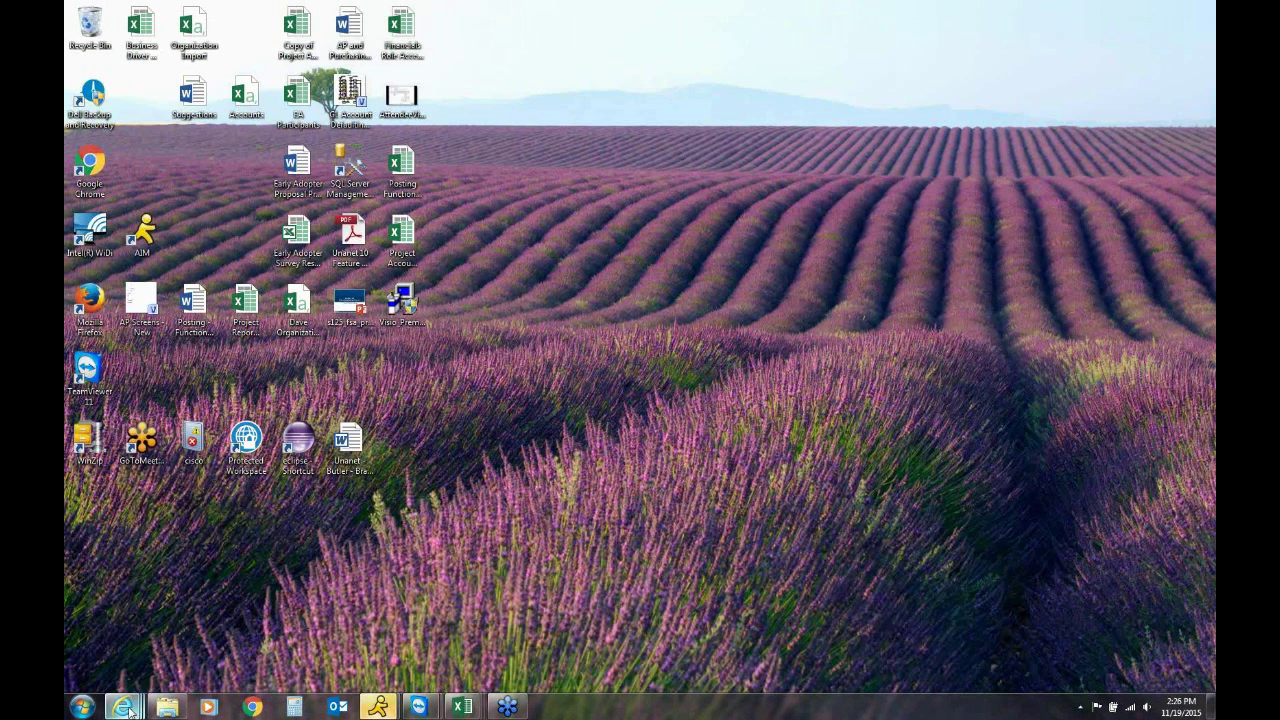
Close the remote phone view and restore the Unanet browser to full screen on the 1099YESONE attachments page
mouse_move(122, 706)
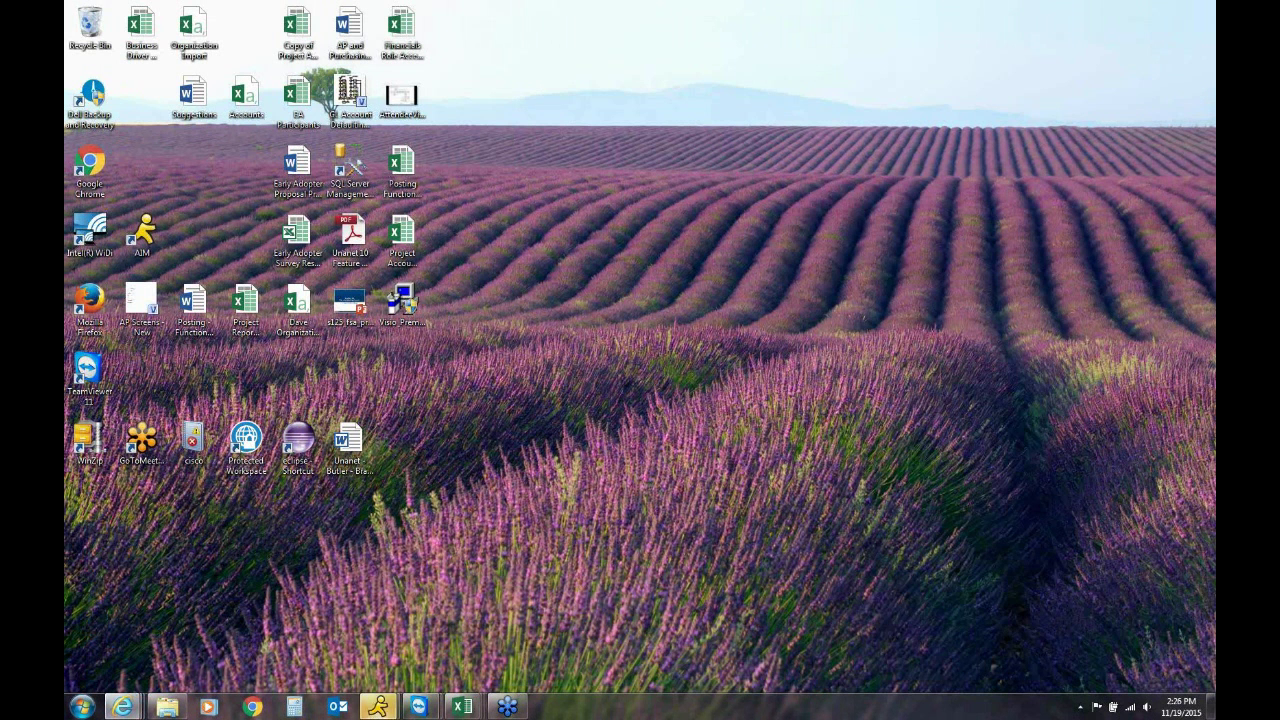
drag(1215, 62, 500, 1)
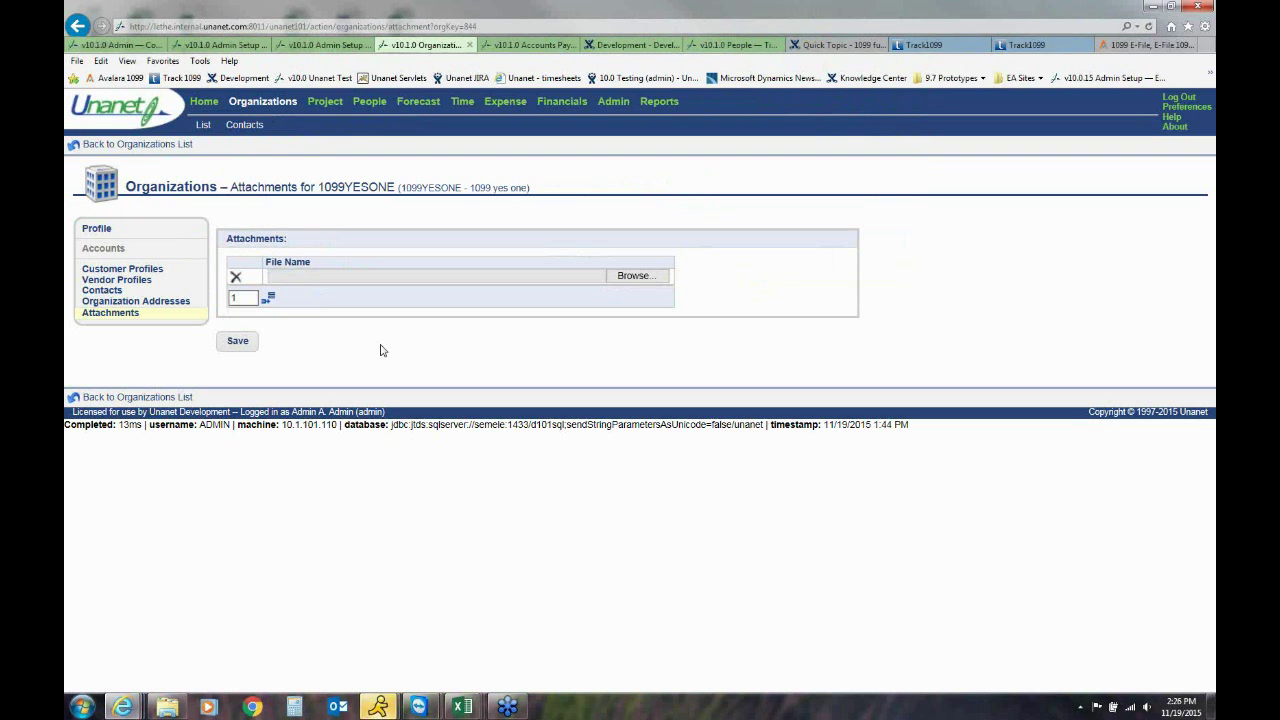